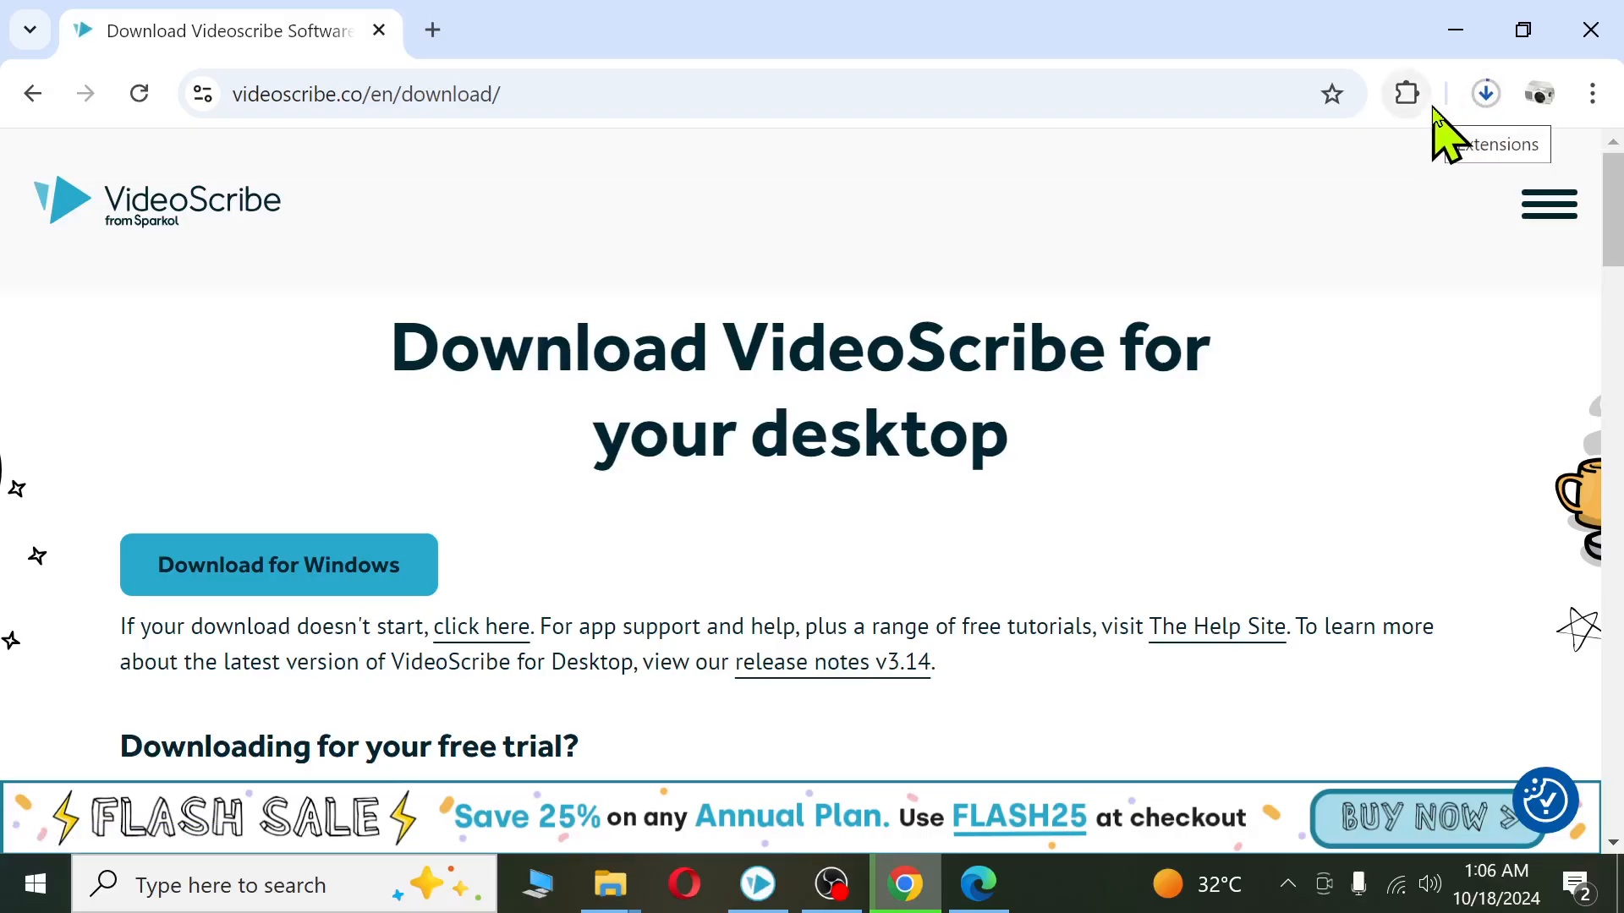
# - Exit Chrome despite the running download, clear away the File Explorer window and switch to VideoScribe
pyautogui.click(1595, 34)
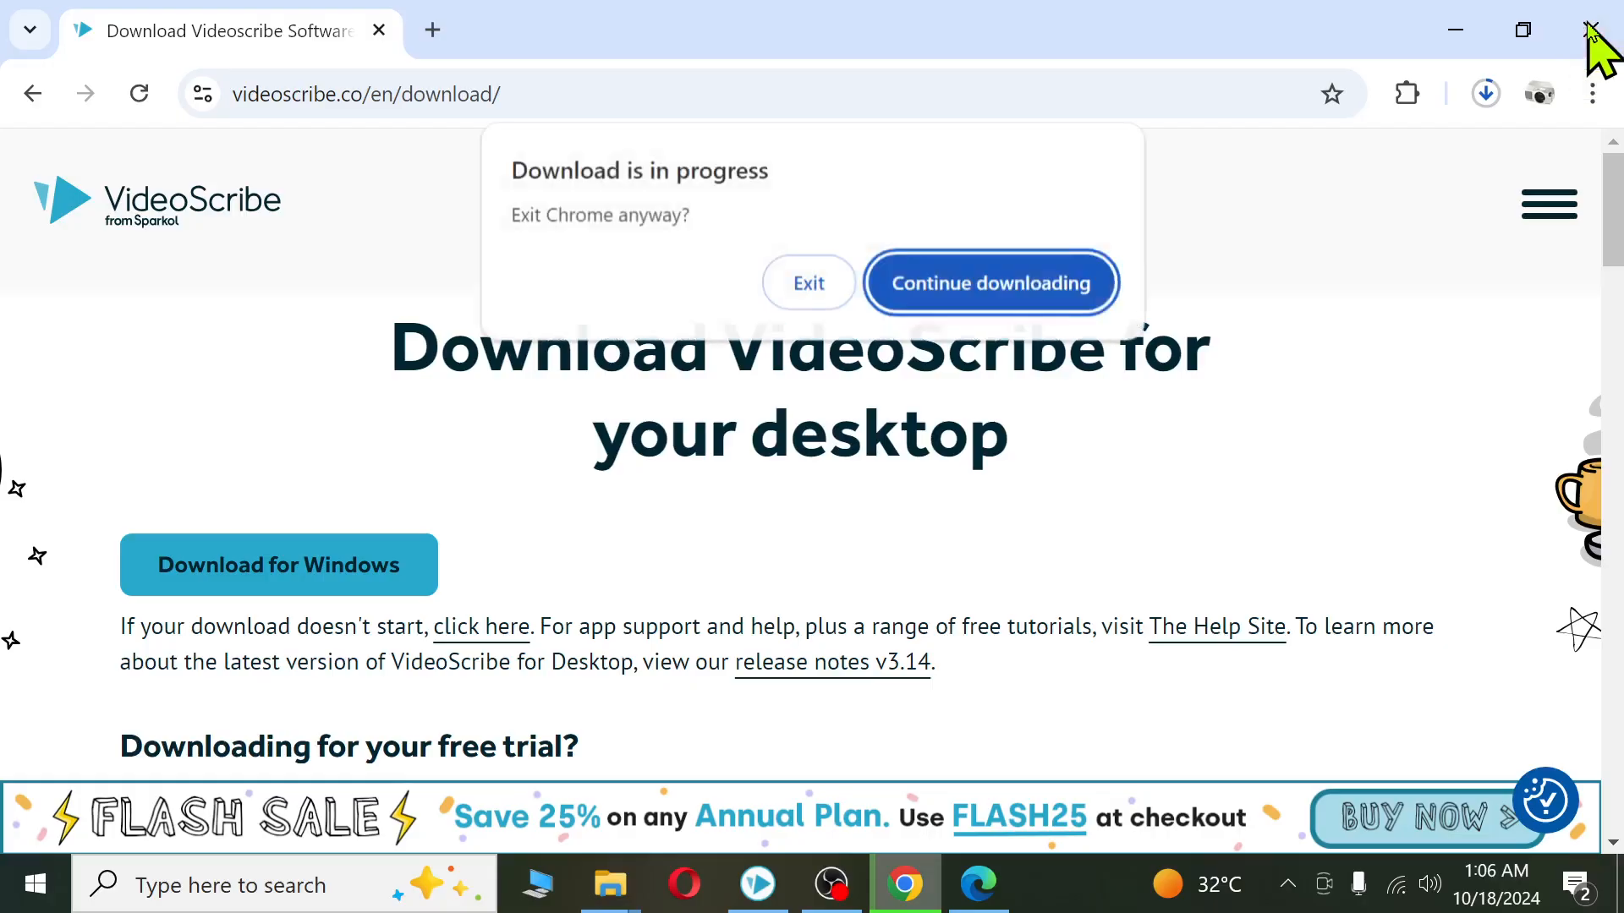
pyautogui.click(814, 288)
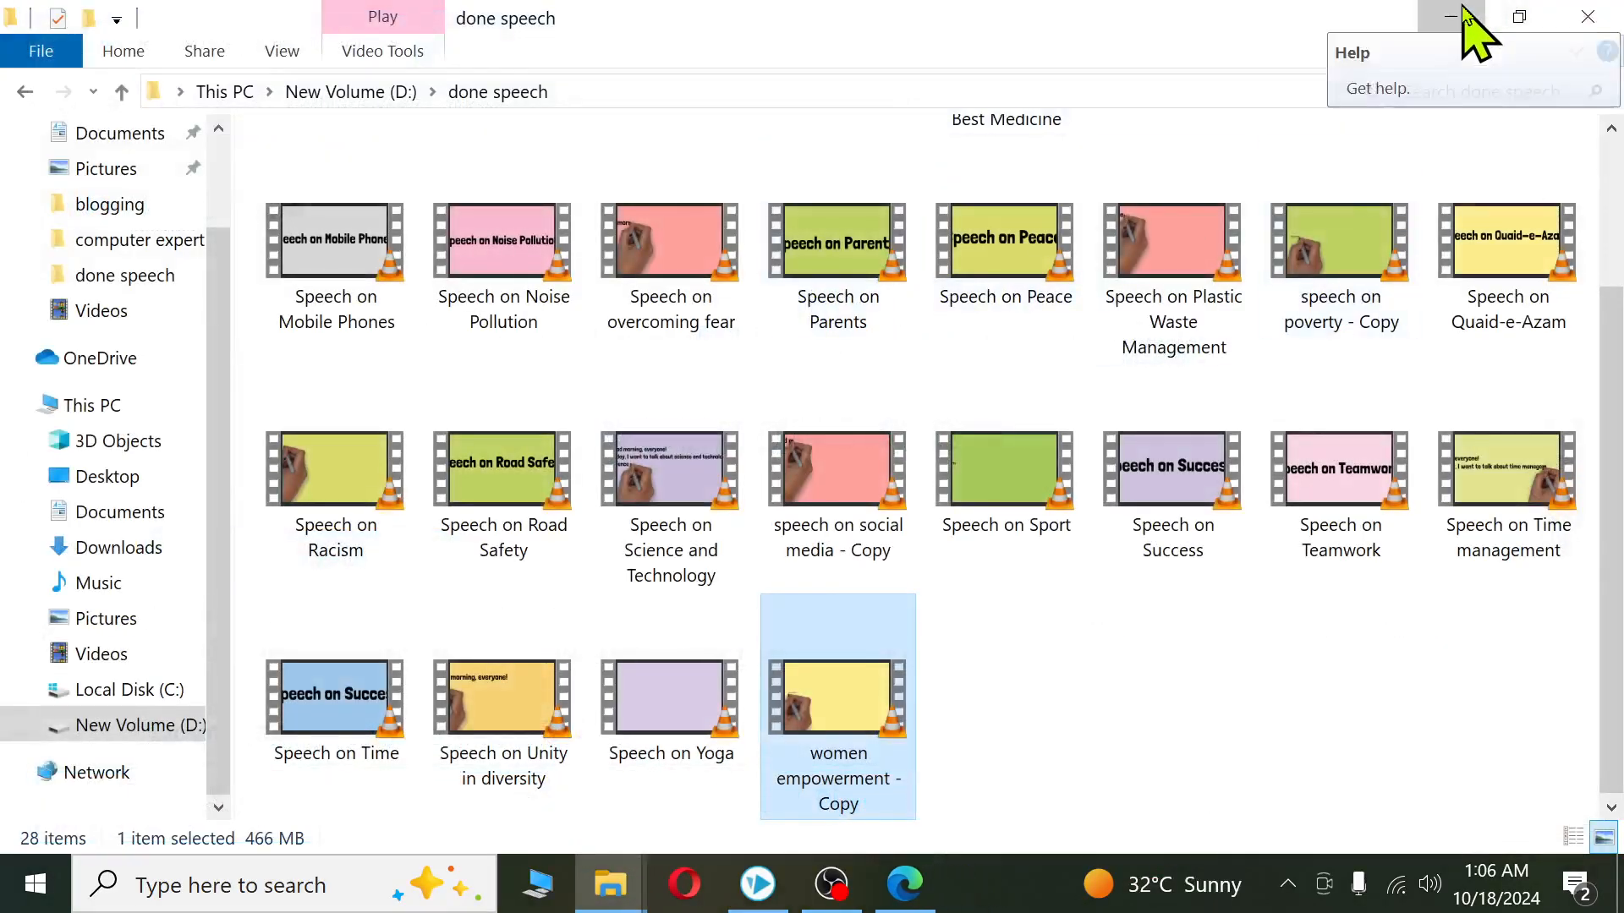
pyautogui.click(1464, 10)
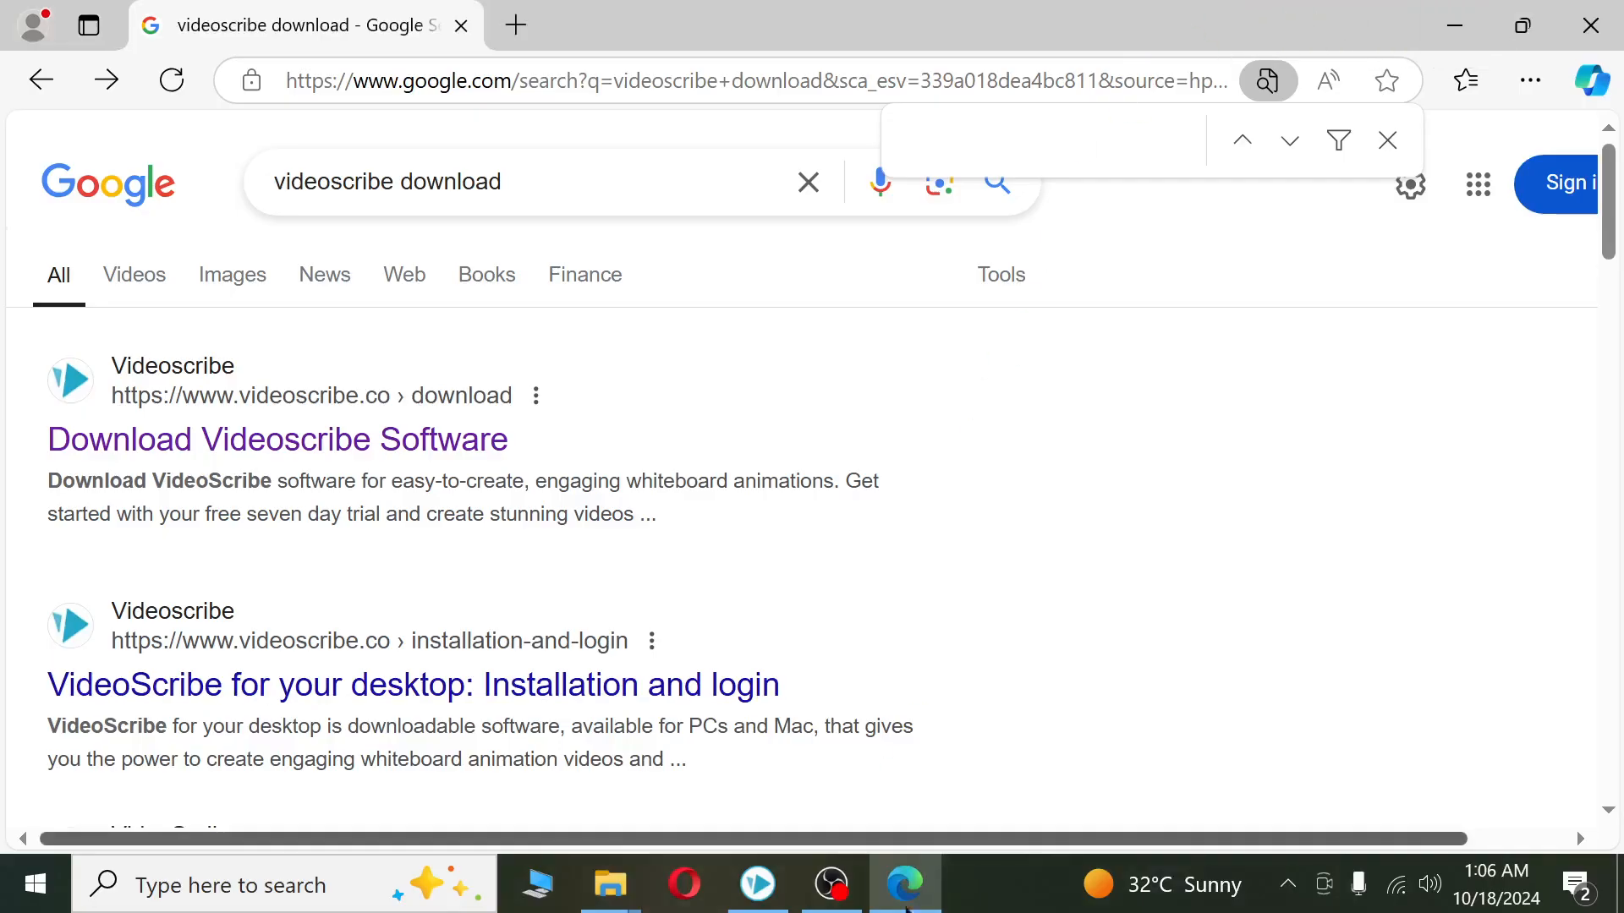
pyautogui.moveTo(844, 903)
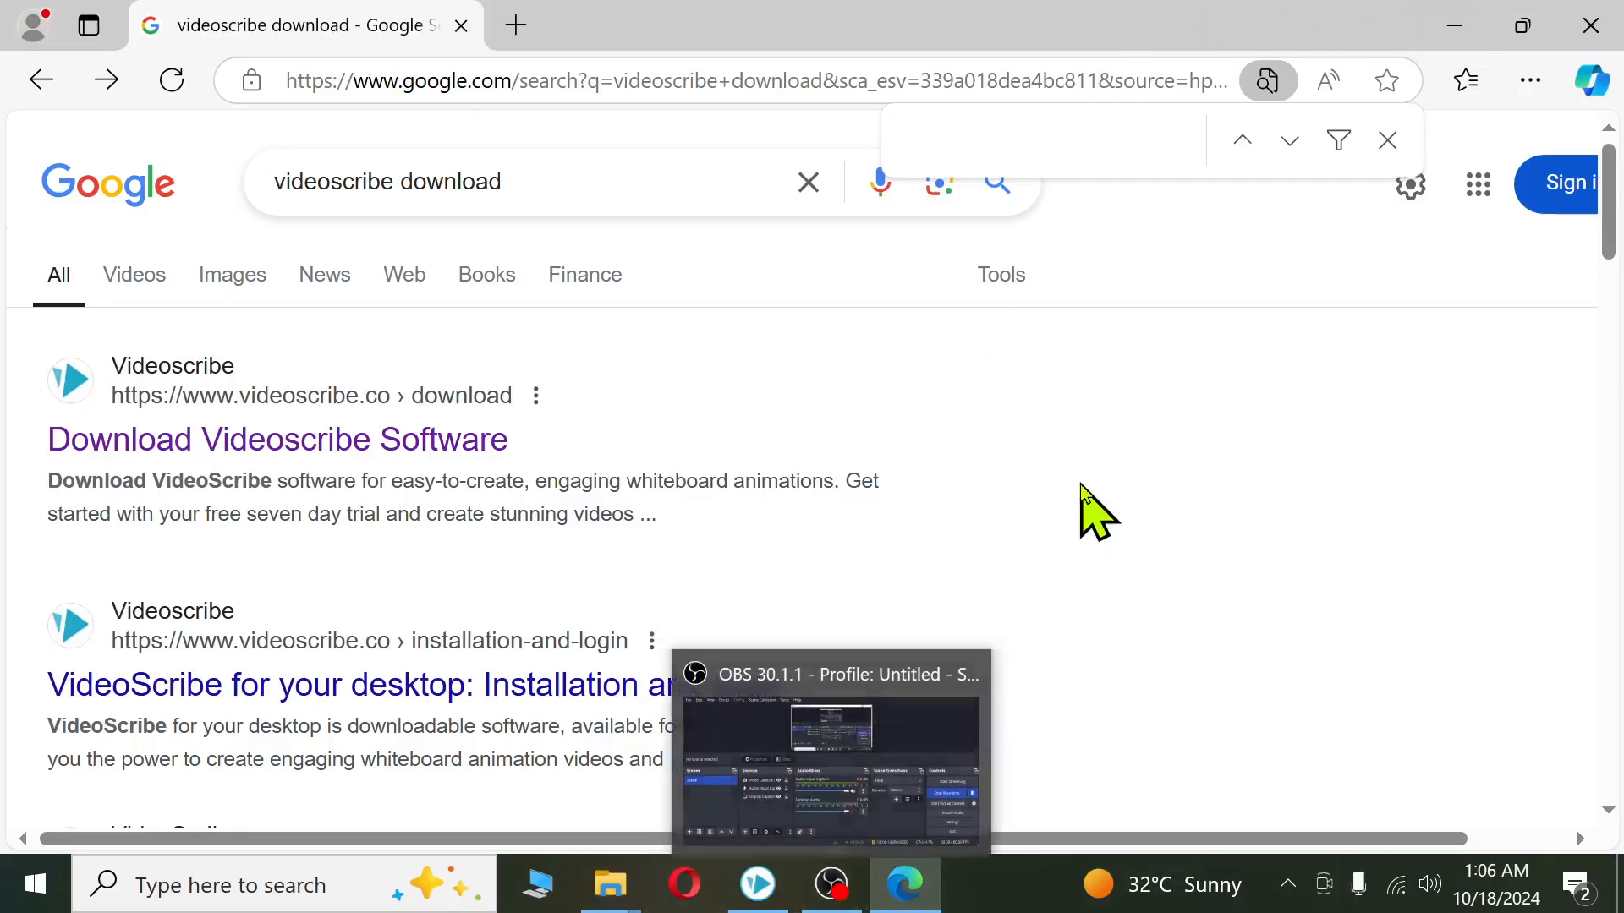
pyautogui.click(760, 887)
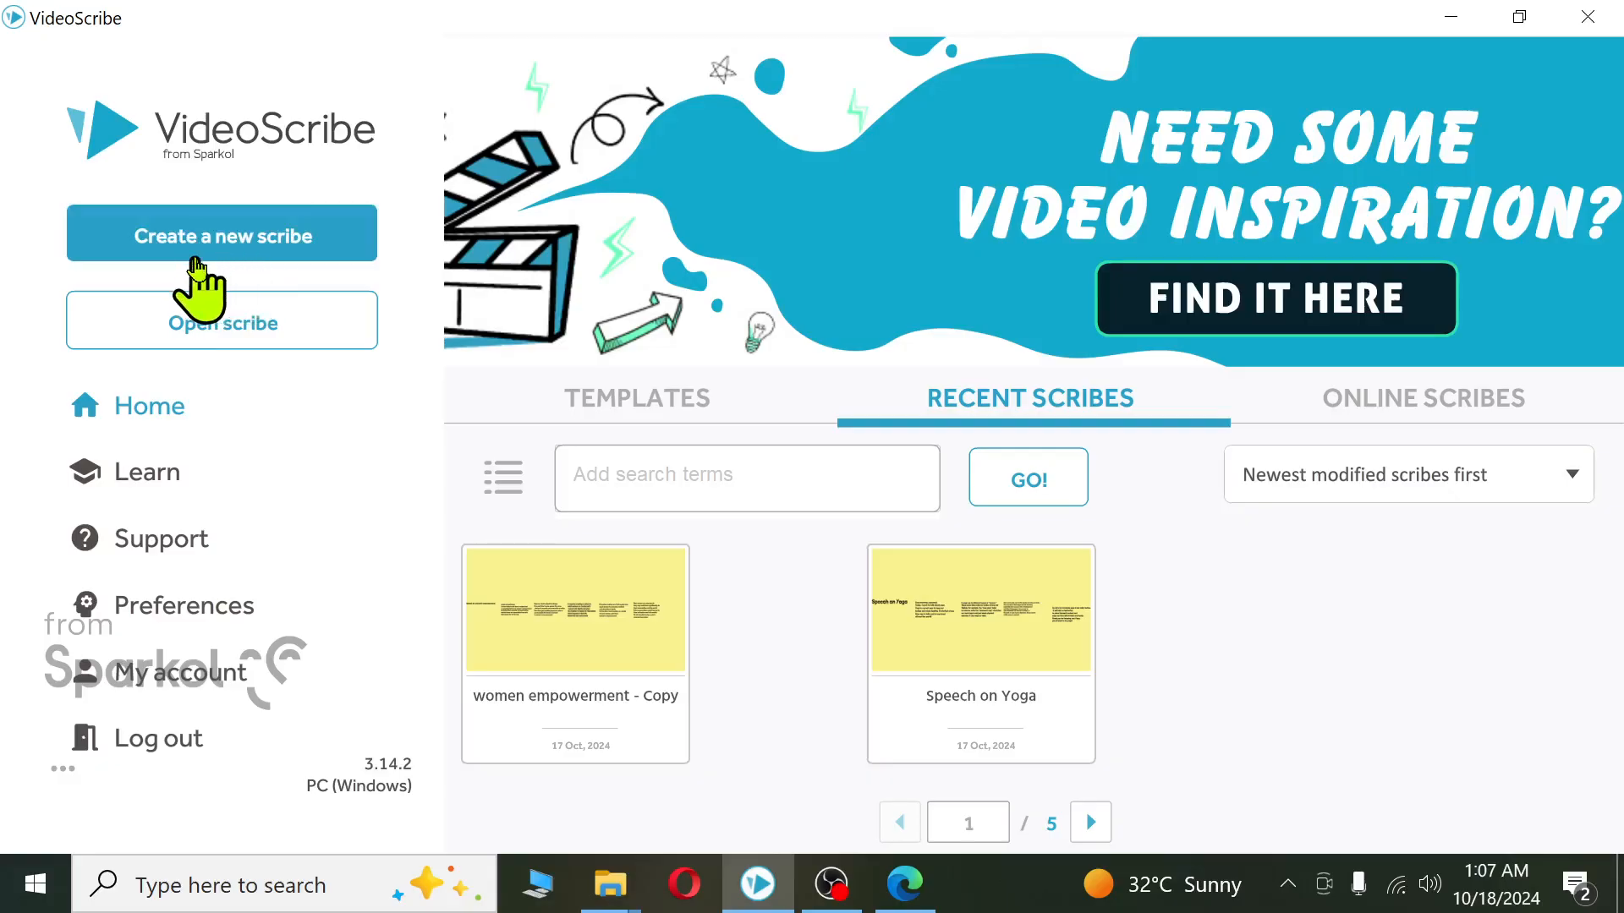
# - Create a new 16:9 scribe project named T4Tutorials
pyautogui.click(228, 244)
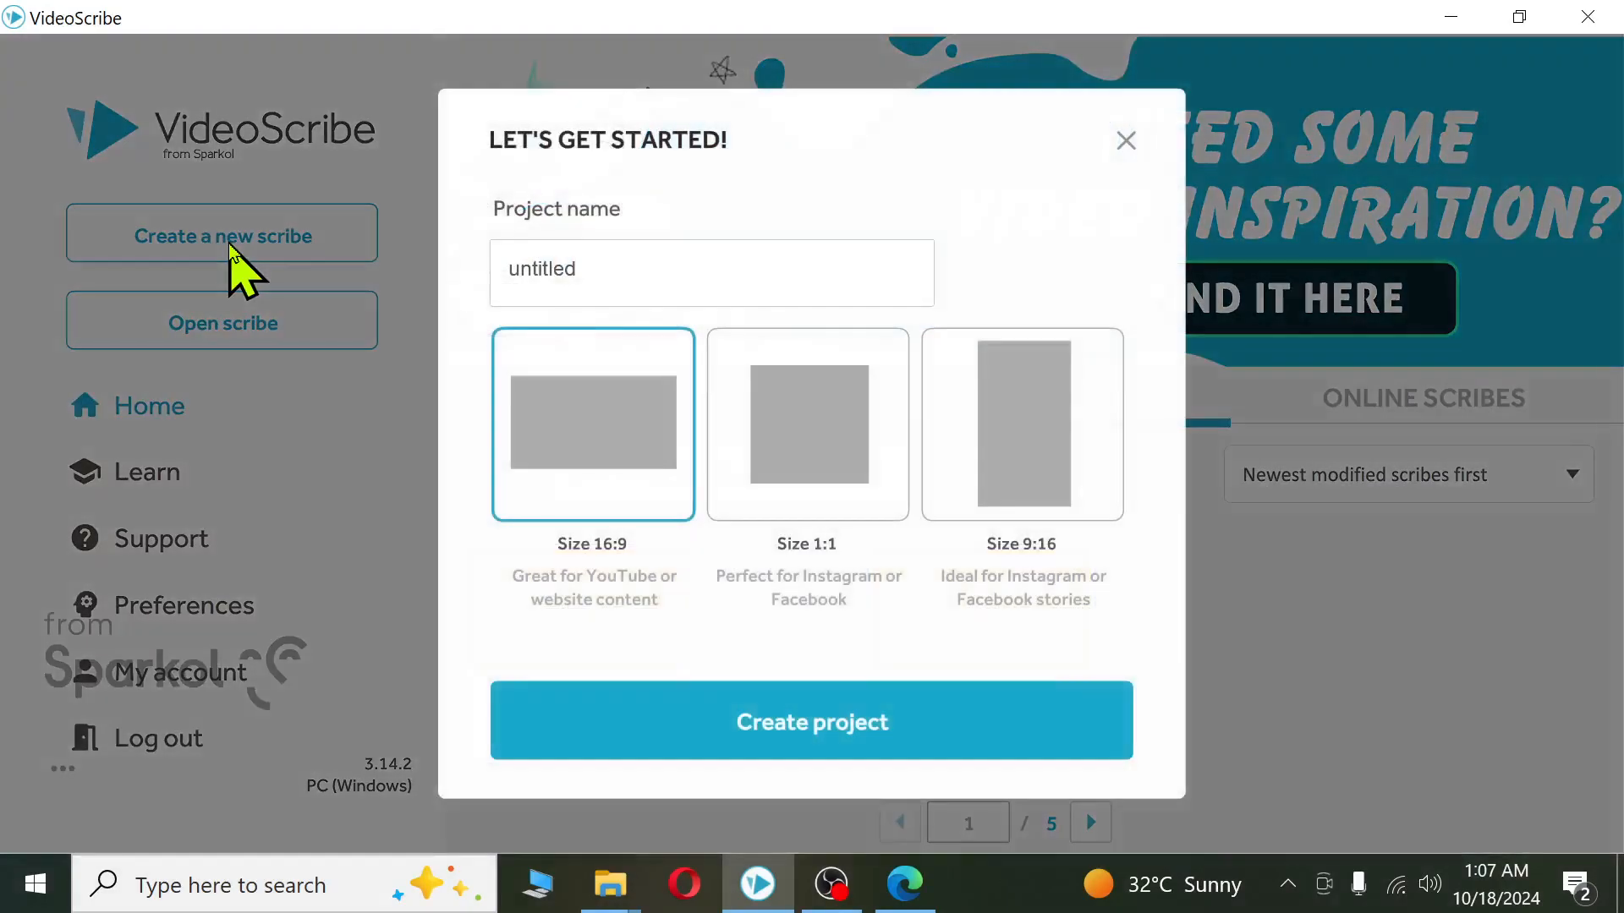
pyautogui.moveTo(635, 264); pyautogui.dragTo(394, 265)
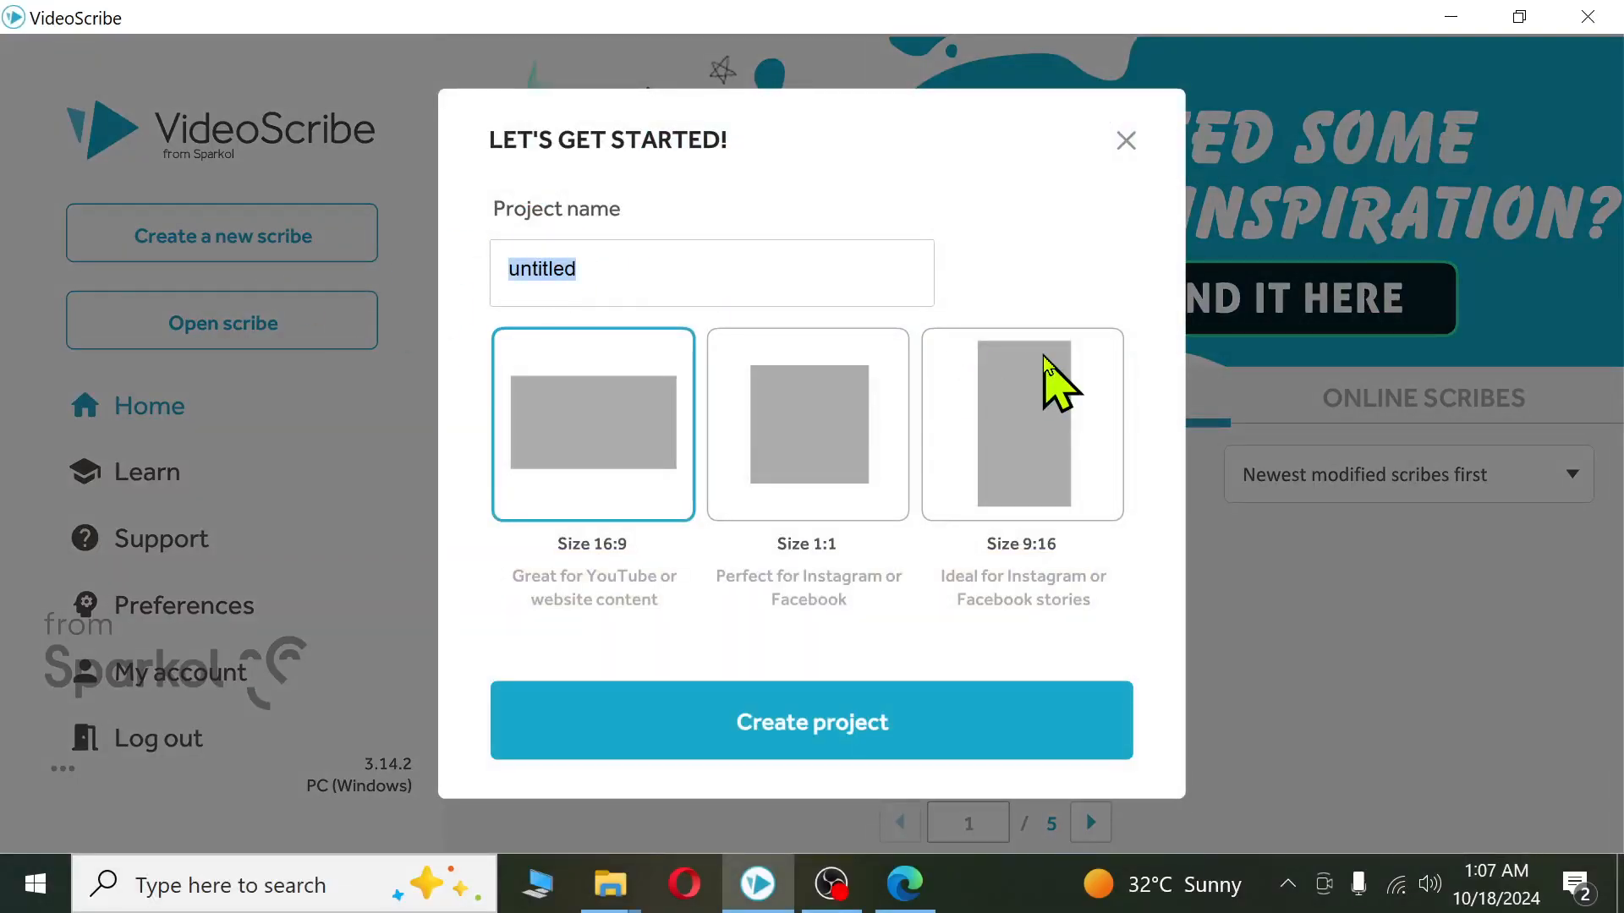
pyautogui.write('T4Tutor')
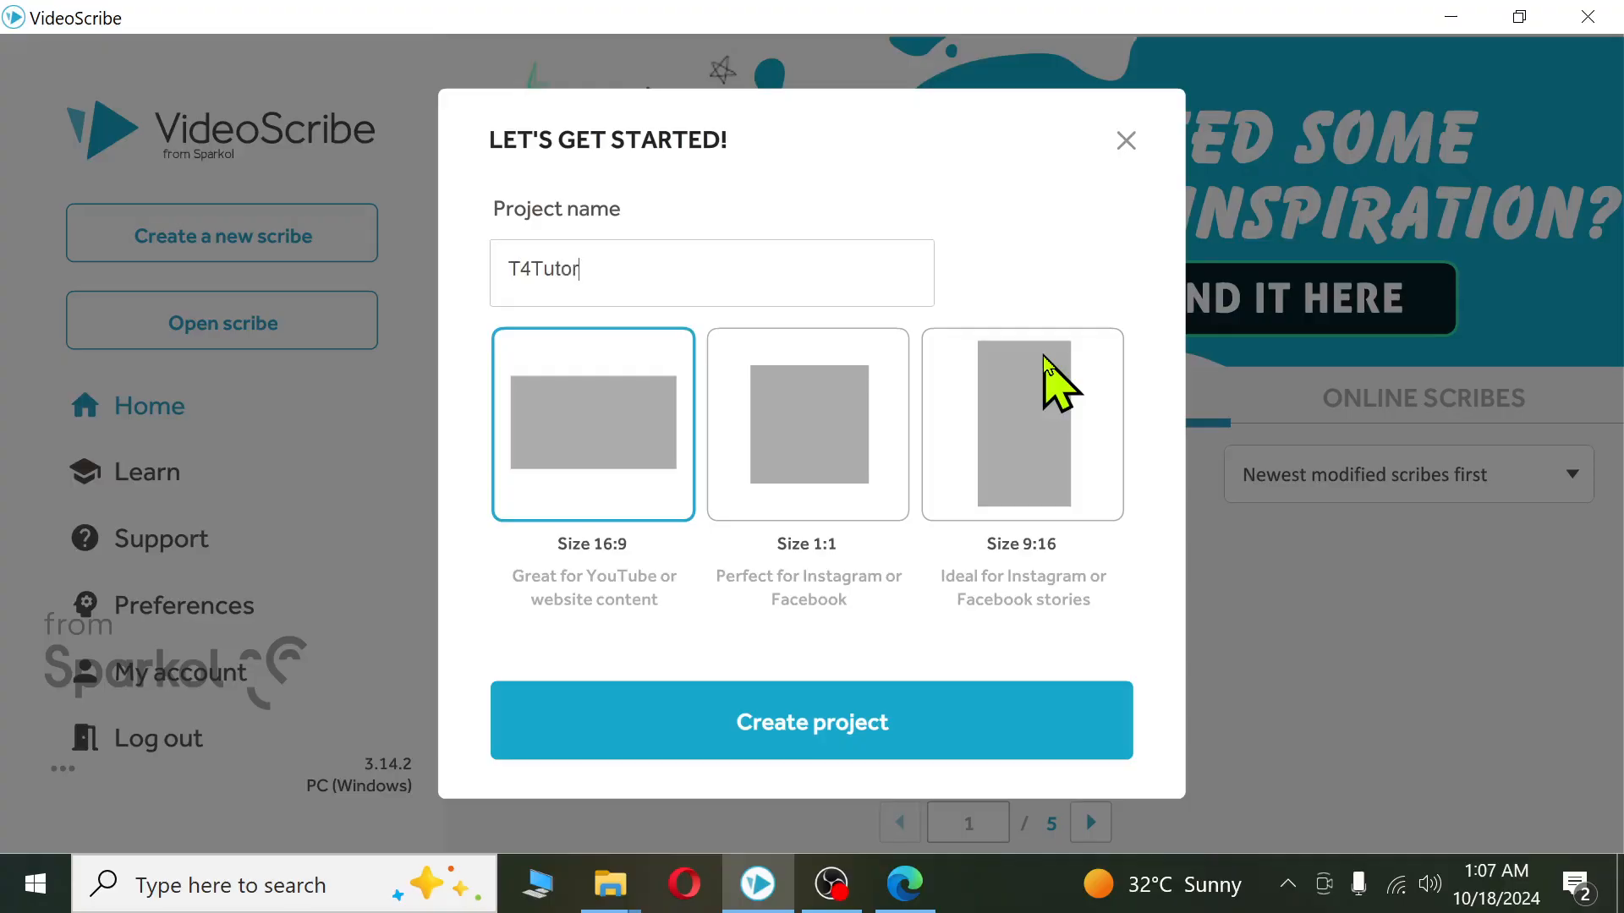
pyautogui.write('ialsw')
pyautogui.press('BackSpace')
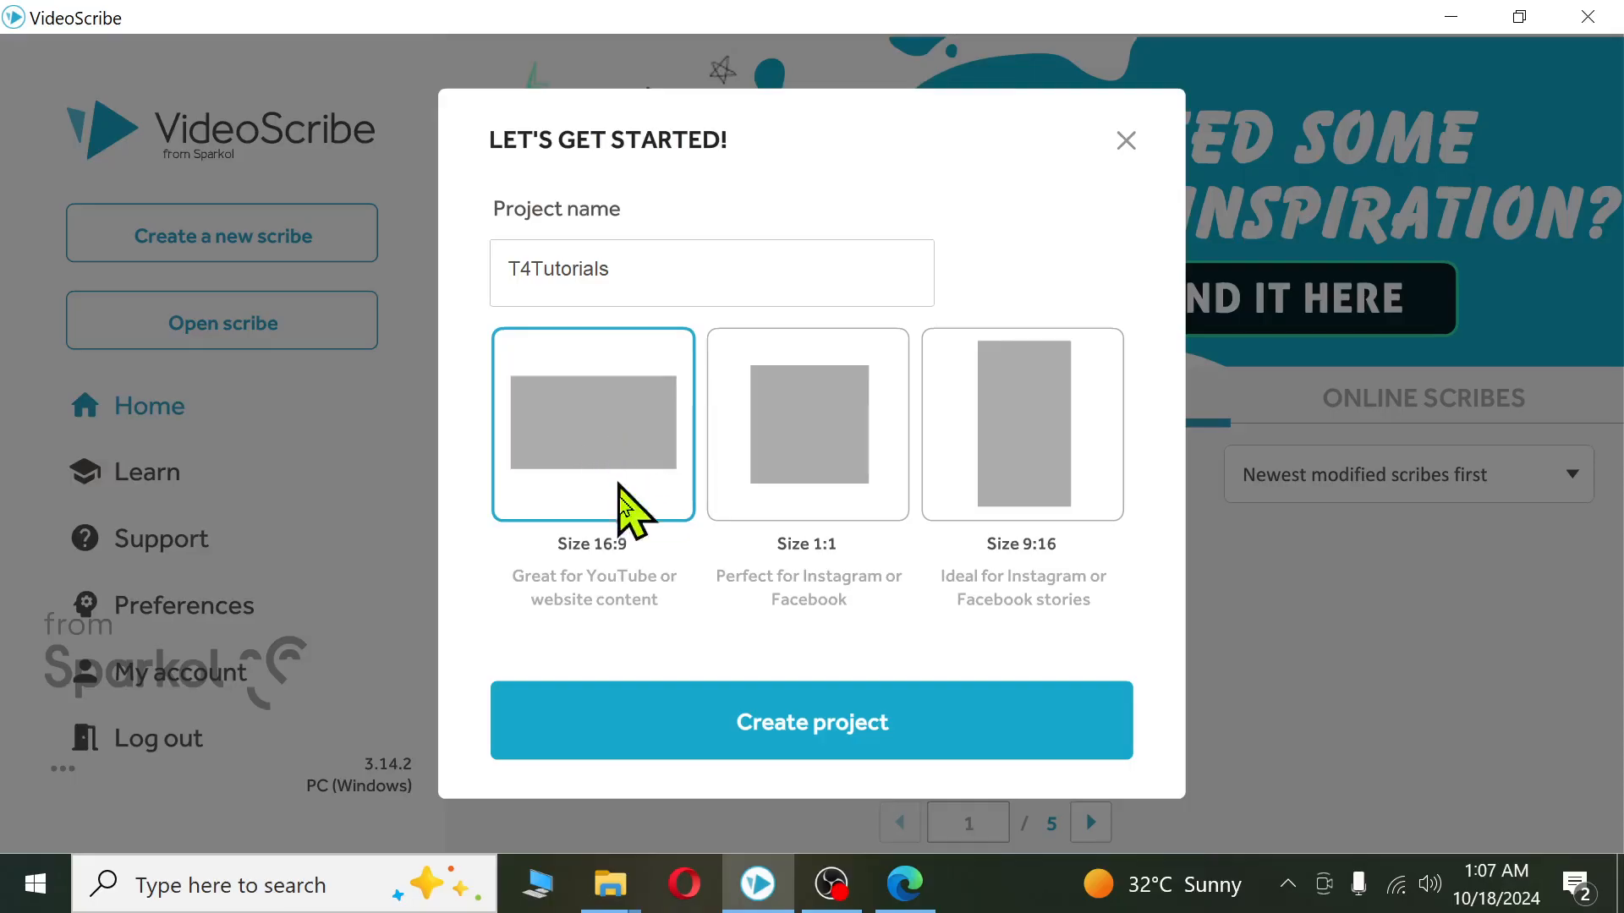
pyautogui.click(830, 752)
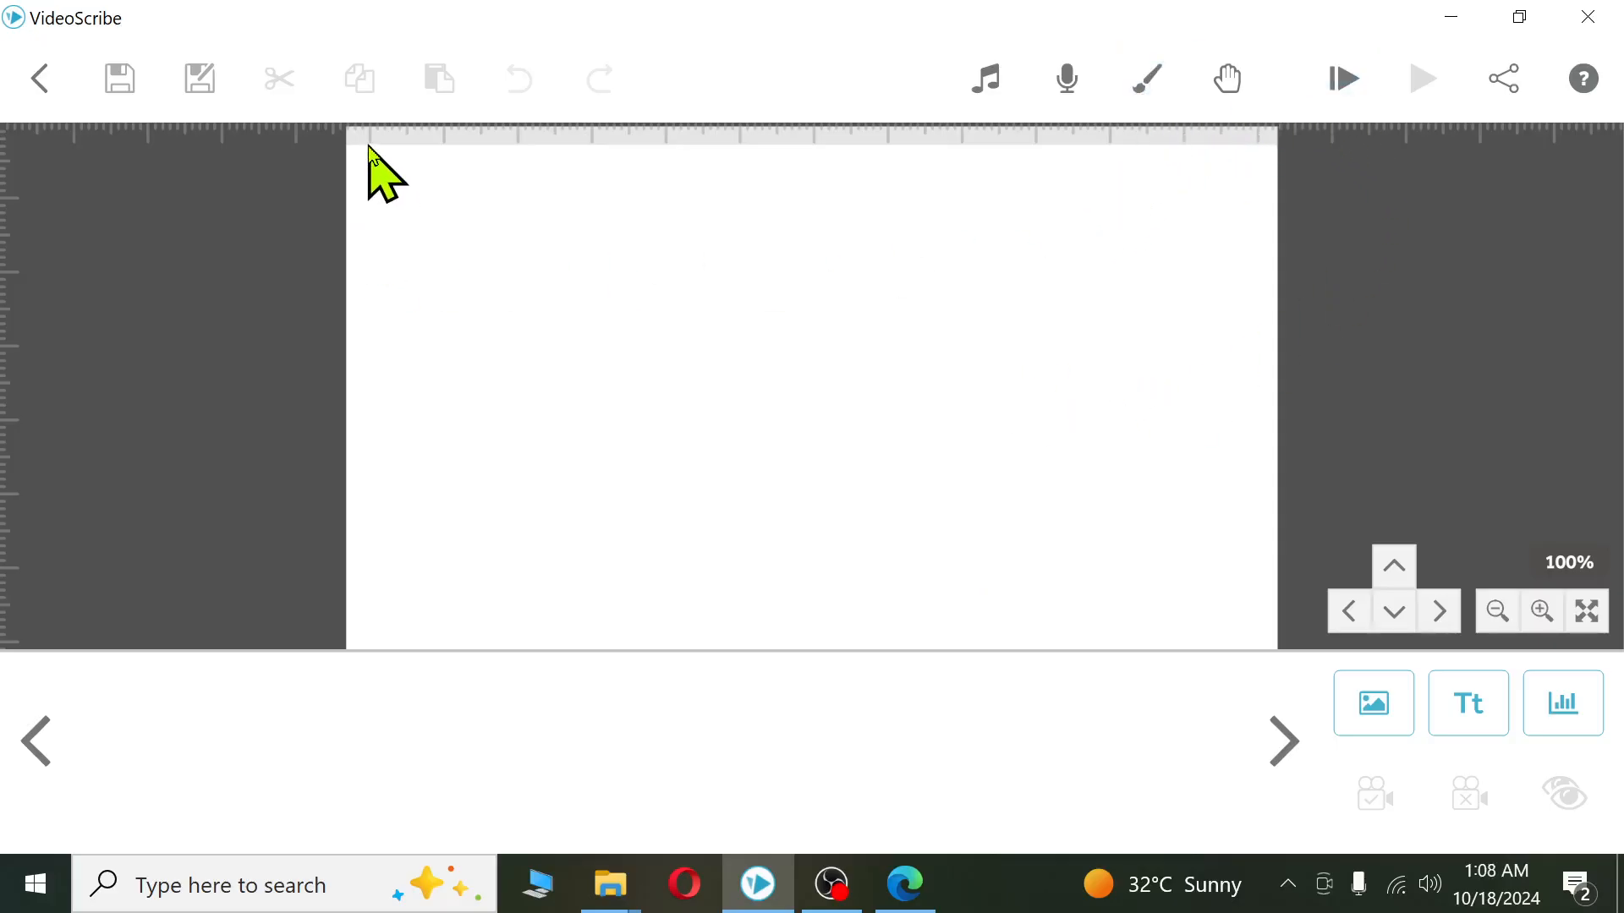
pyautogui.hotkey('ctrl', '2')
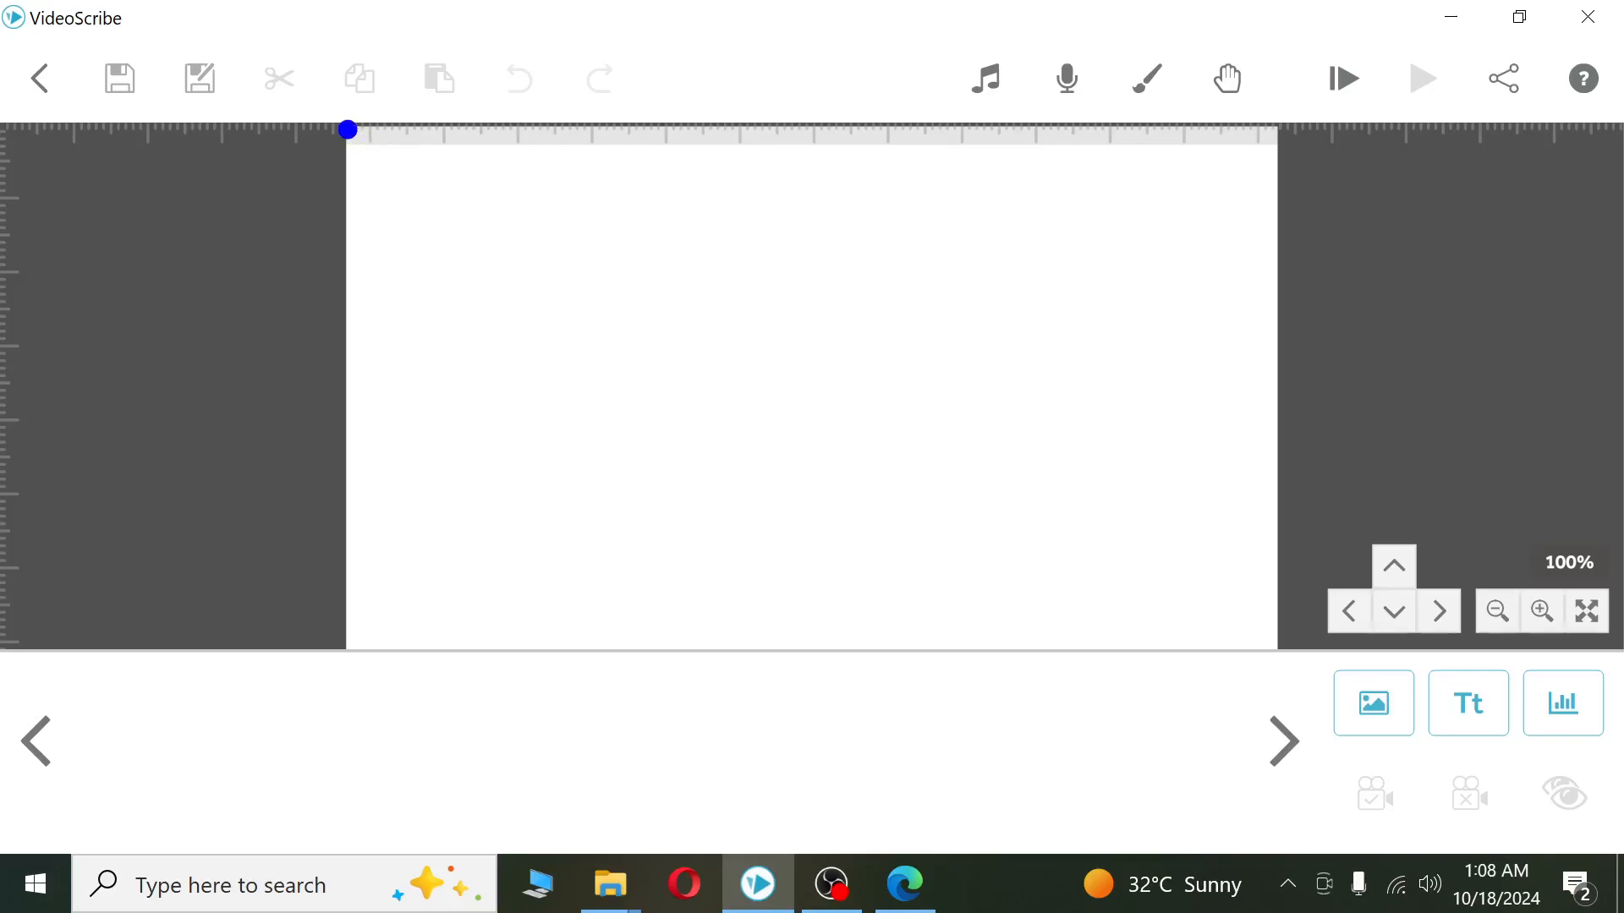
pyautogui.moveTo(345, 130)
pyautogui.mouseDown()
pyautogui.moveTo(359, 192)
pyautogui.moveTo(652, 606)
pyautogui.moveTo(1124, 671)
pyautogui.moveTo(1279, 659)
pyautogui.mouseUp()
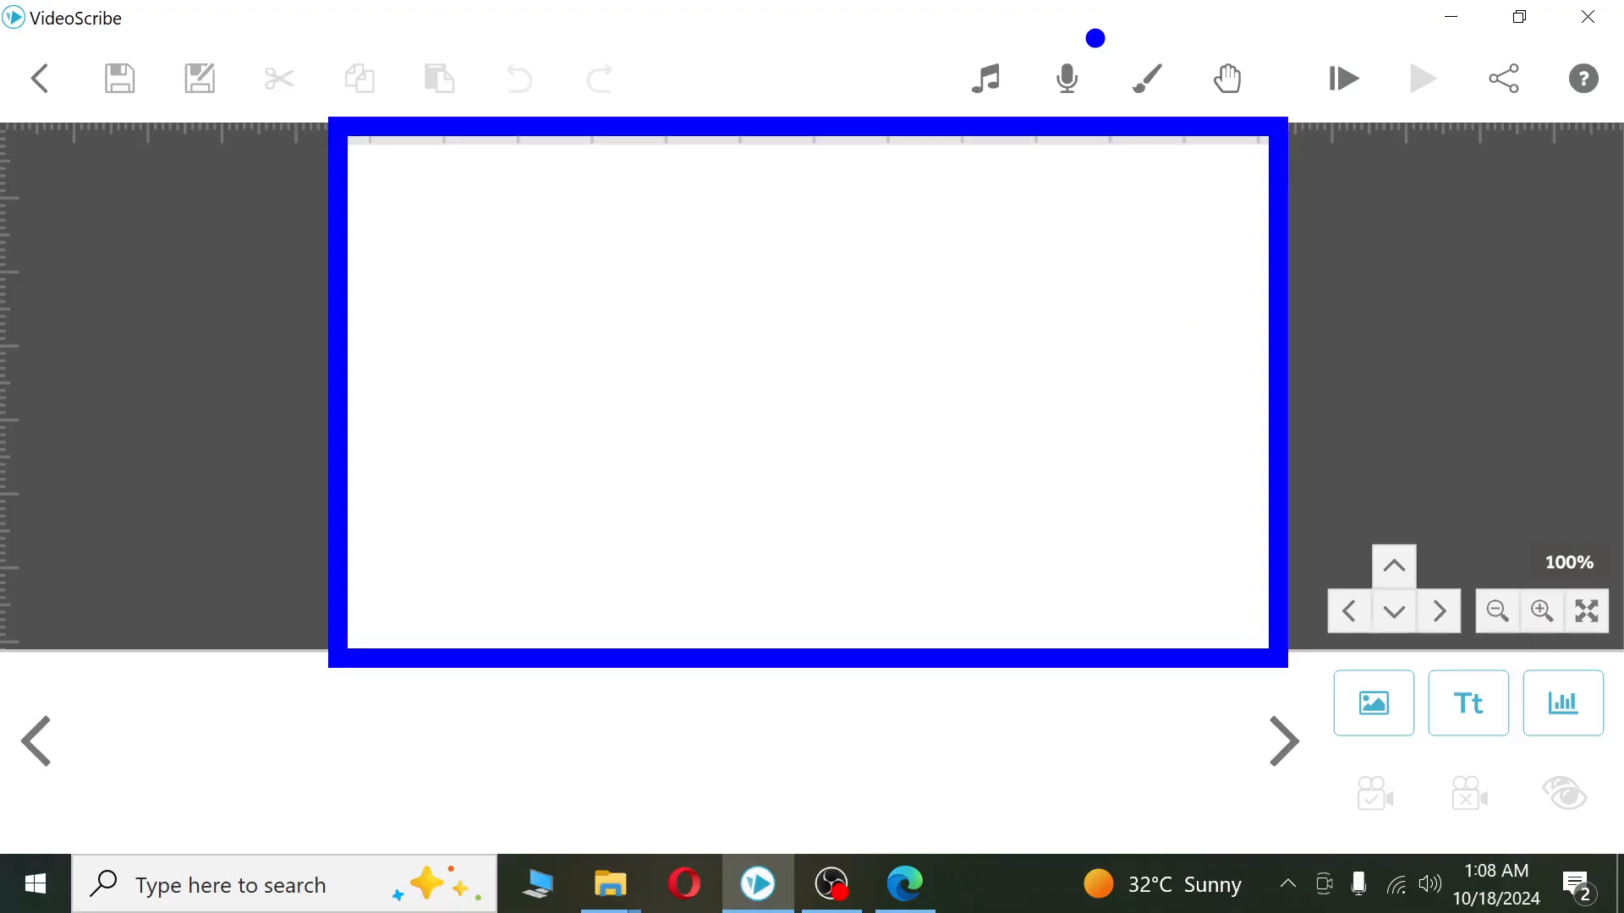
pyautogui.press('Escape')
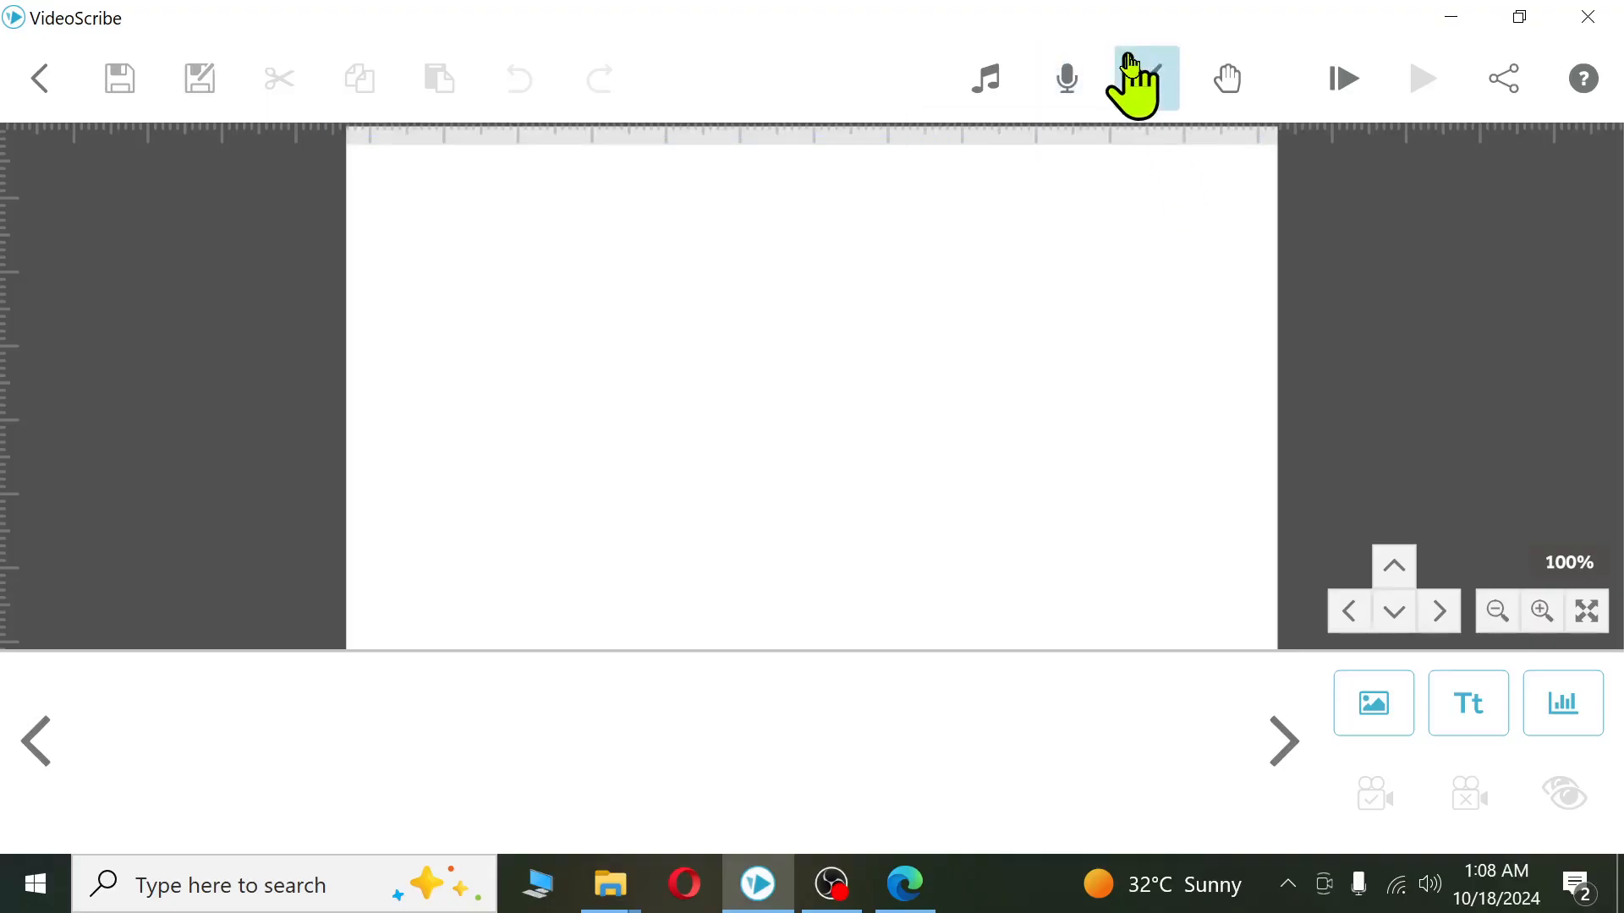
# - Change the scribe's background colour to green #5fbb46 and apply the background options
pyautogui.click(1150, 97)
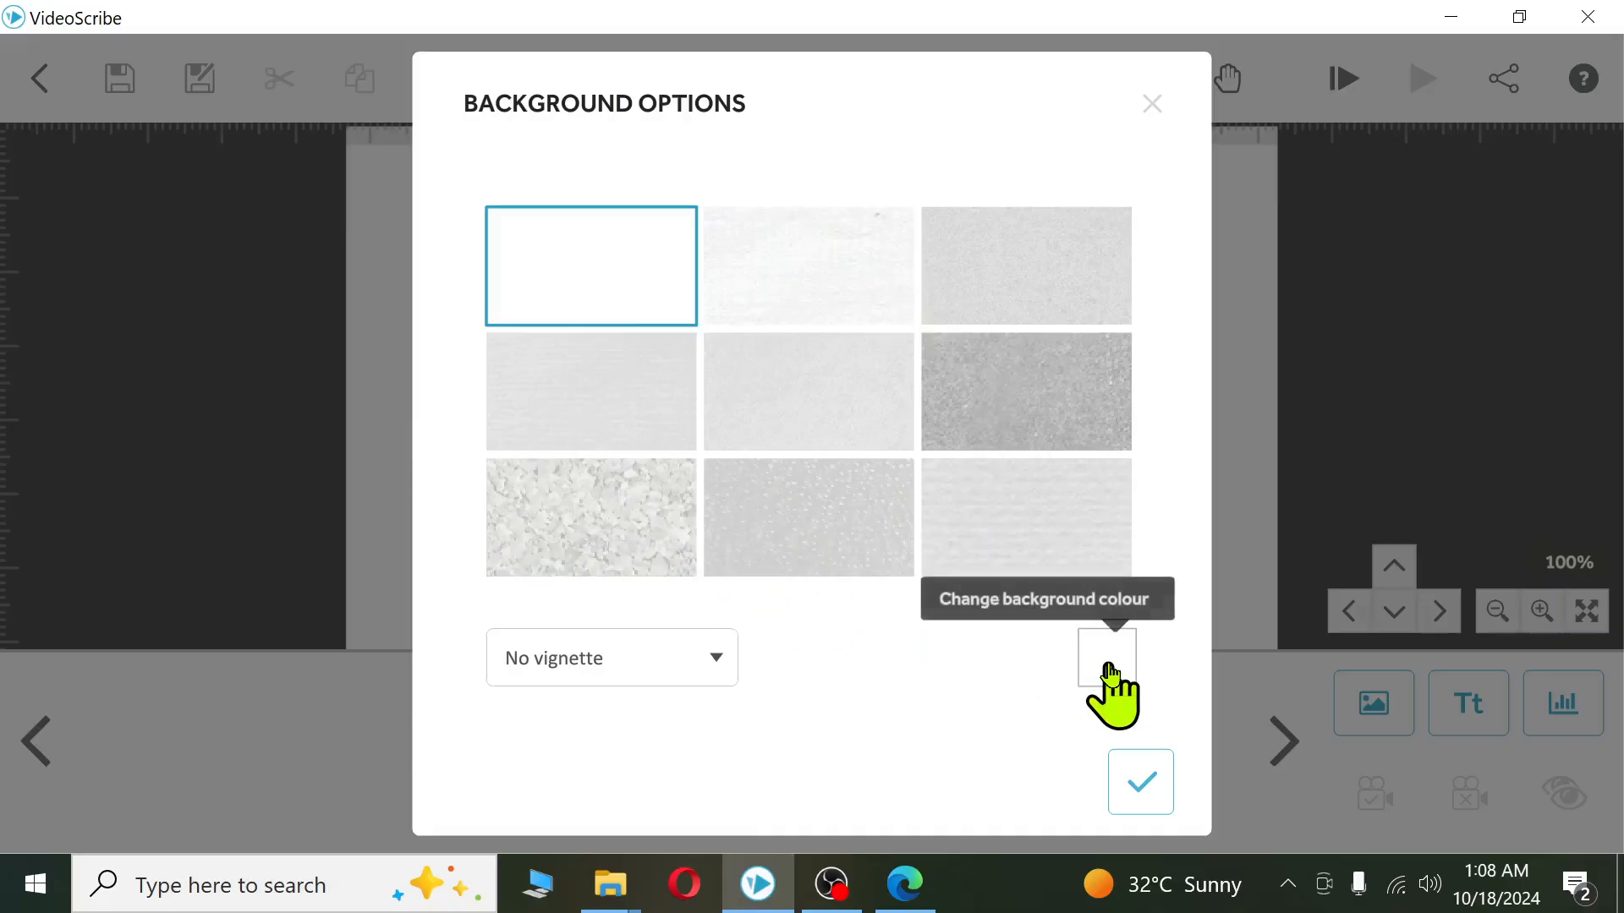
pyautogui.click(1108, 673)
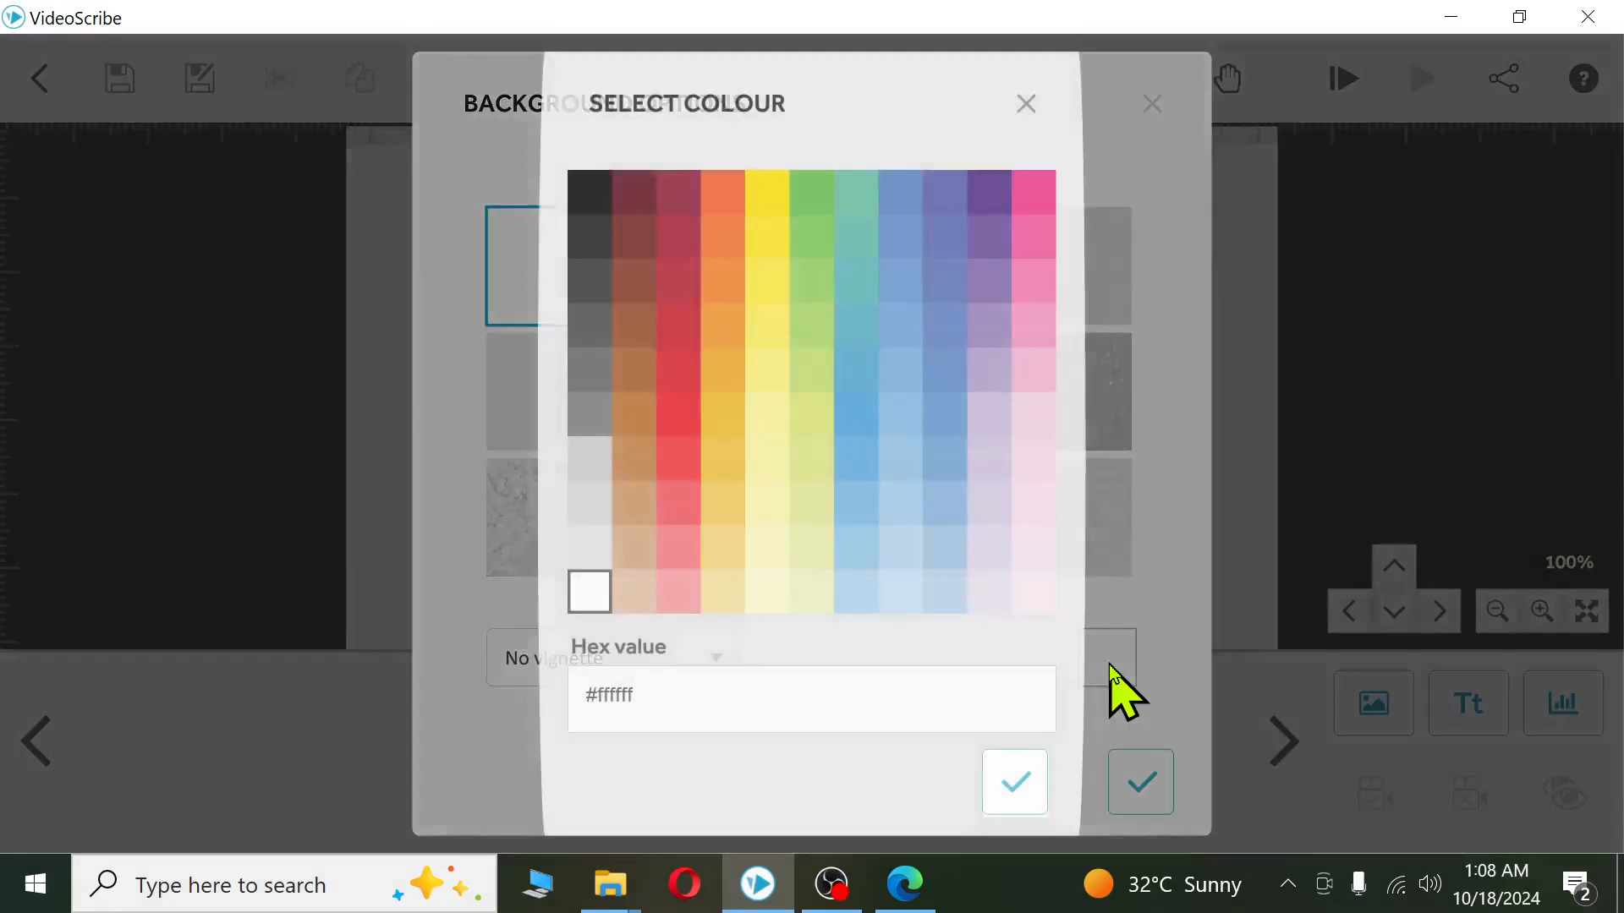
pyautogui.click(1024, 787)
pyautogui.hotkey('ctrl', '2')
pyautogui.moveTo(1056, 620)
pyautogui.mouseDown()
pyautogui.moveTo(1085, 683)
pyautogui.moveTo(1159, 705)
pyautogui.mouseUp()
pyautogui.press('Escape')
pyautogui.click(1137, 683)
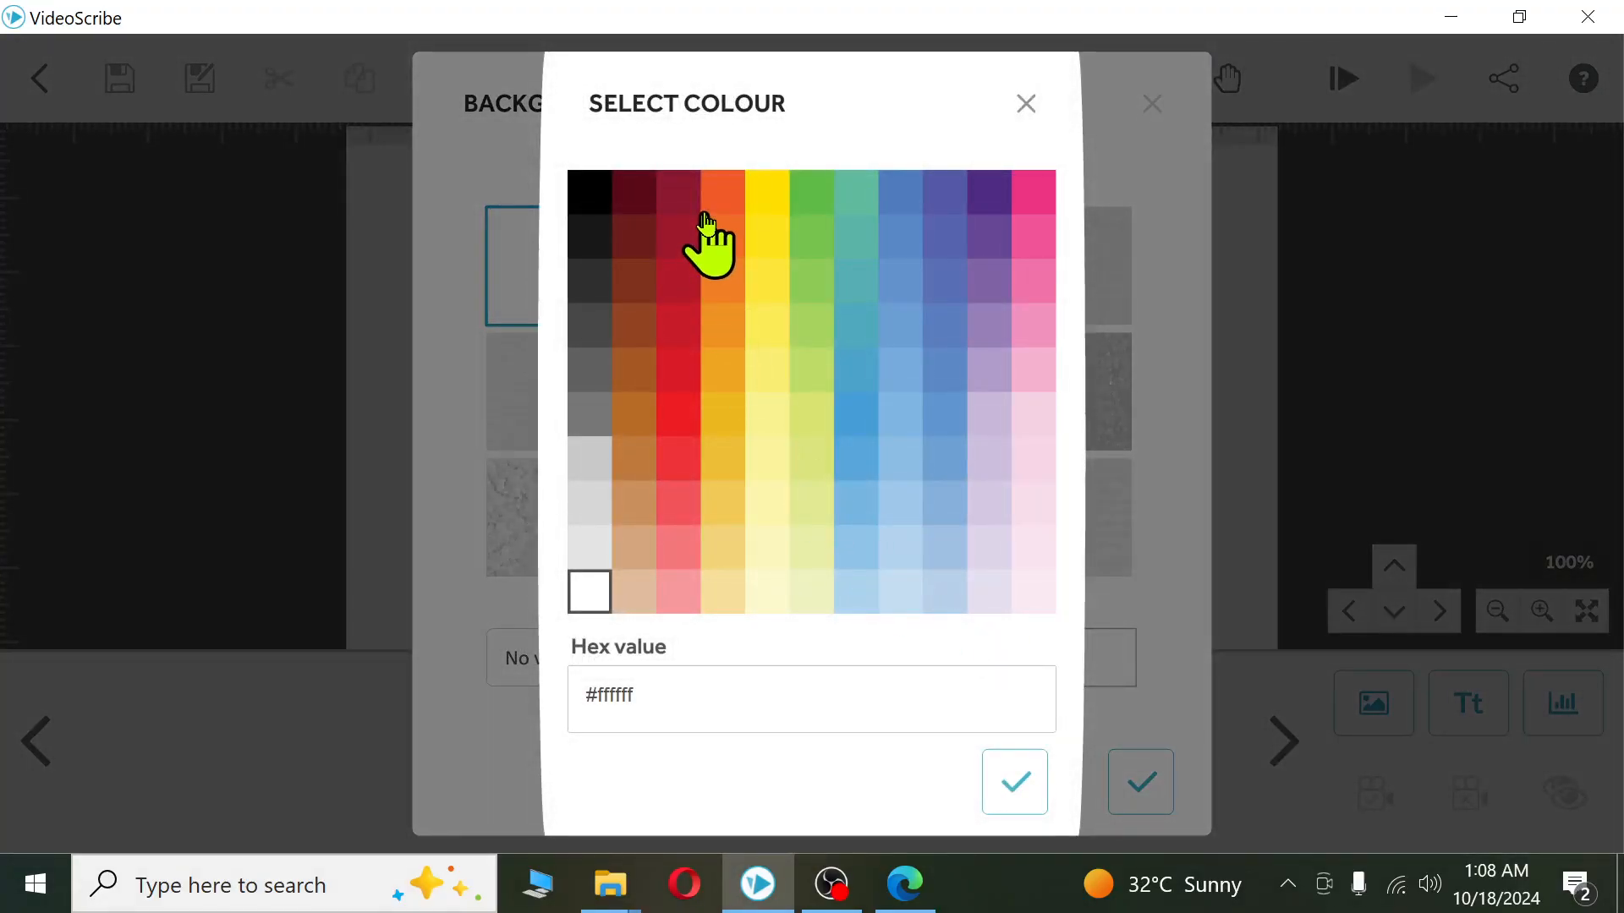
pyautogui.hotkey('ctrl', '2')
pyautogui.moveTo(561, 160)
pyautogui.mouseDown()
pyautogui.moveTo(779, 466)
pyautogui.moveTo(1070, 630)
pyautogui.mouseUp()
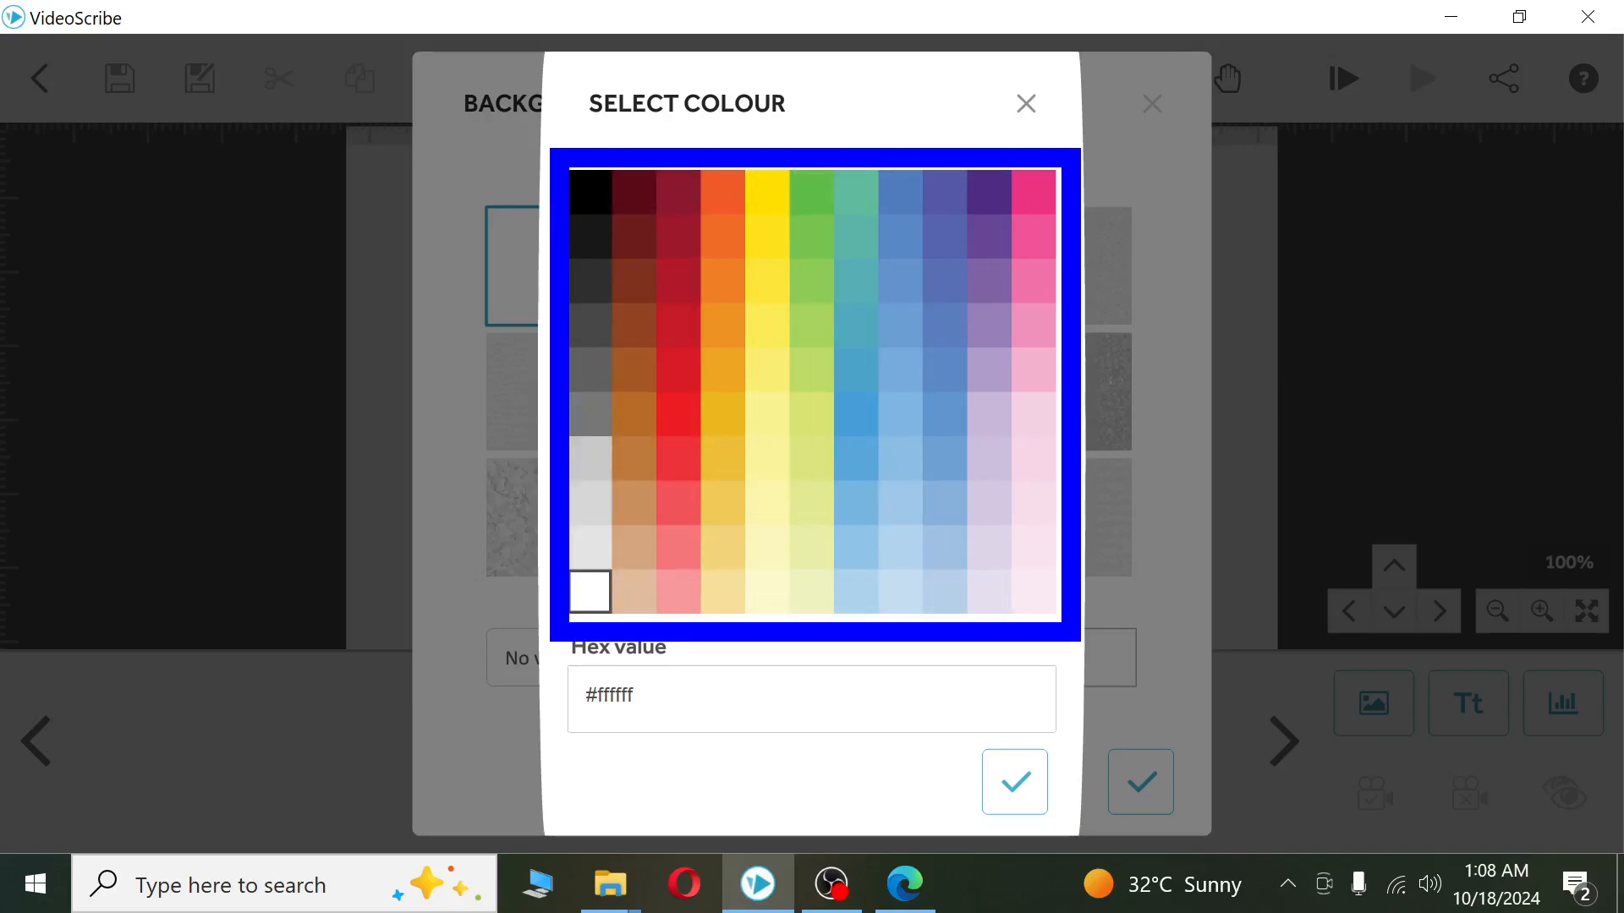
pyautogui.press('Escape')
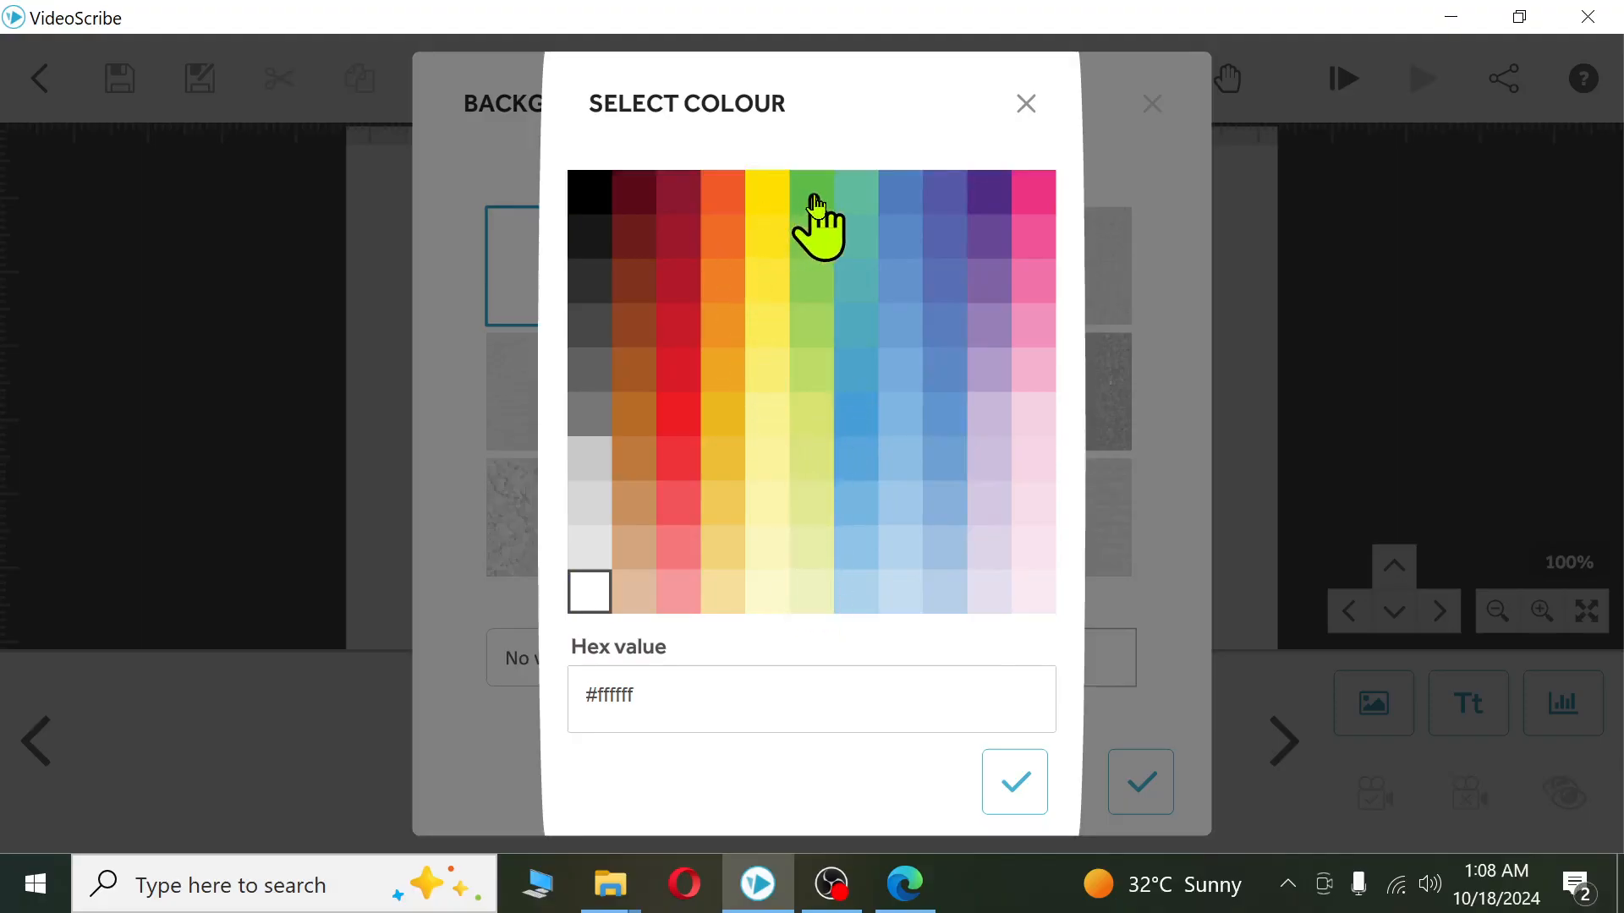
pyautogui.click(814, 206)
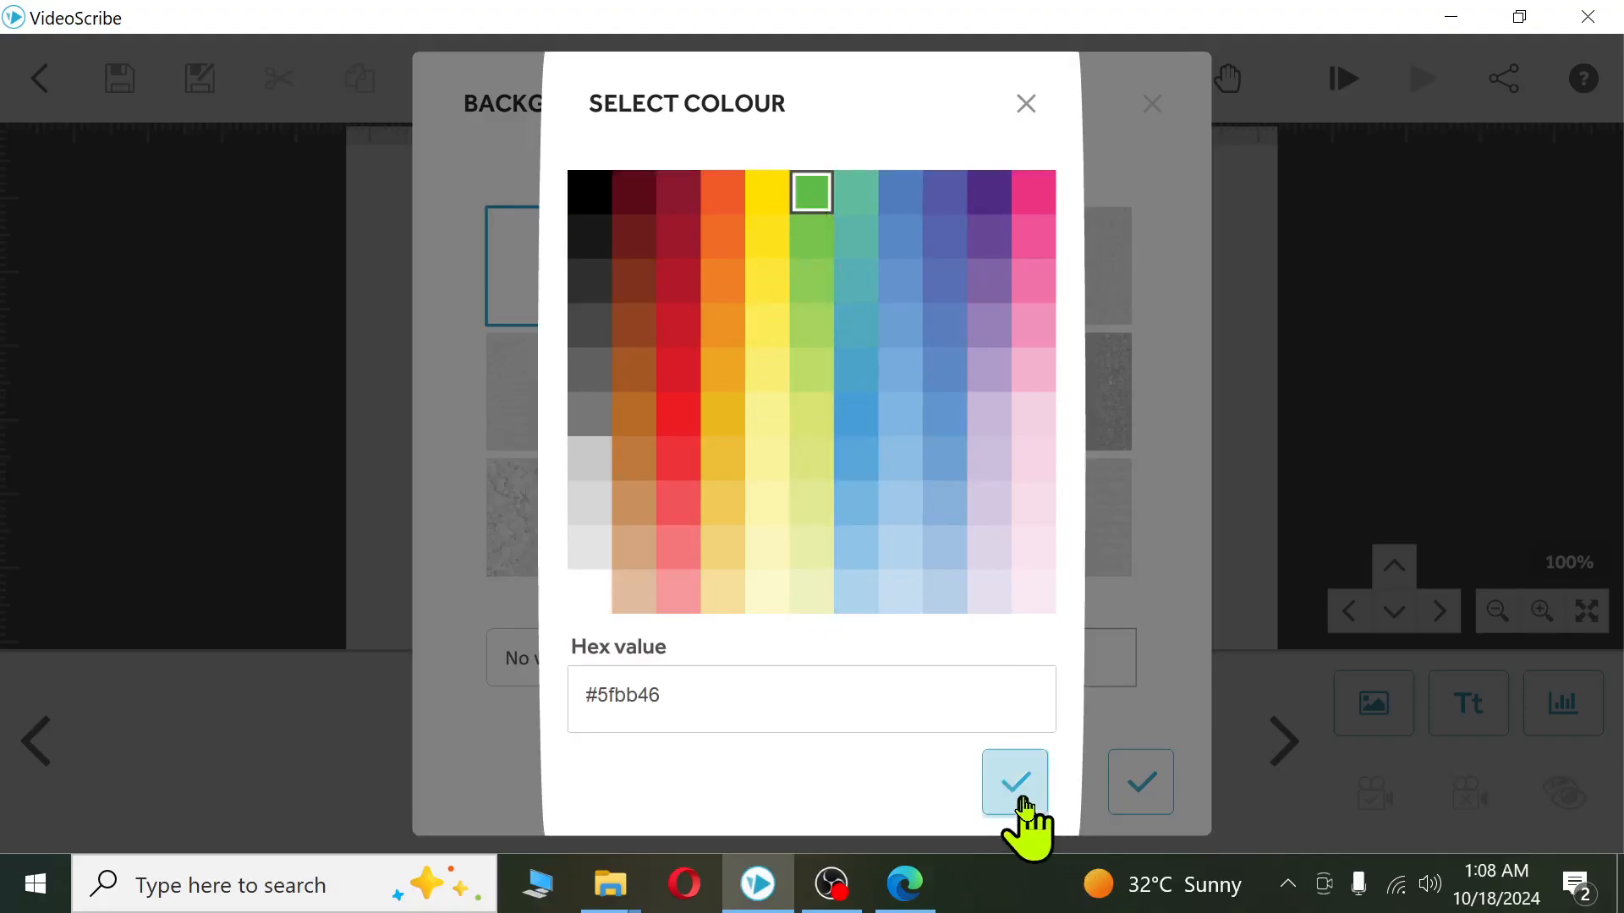
pyautogui.click(1023, 804)
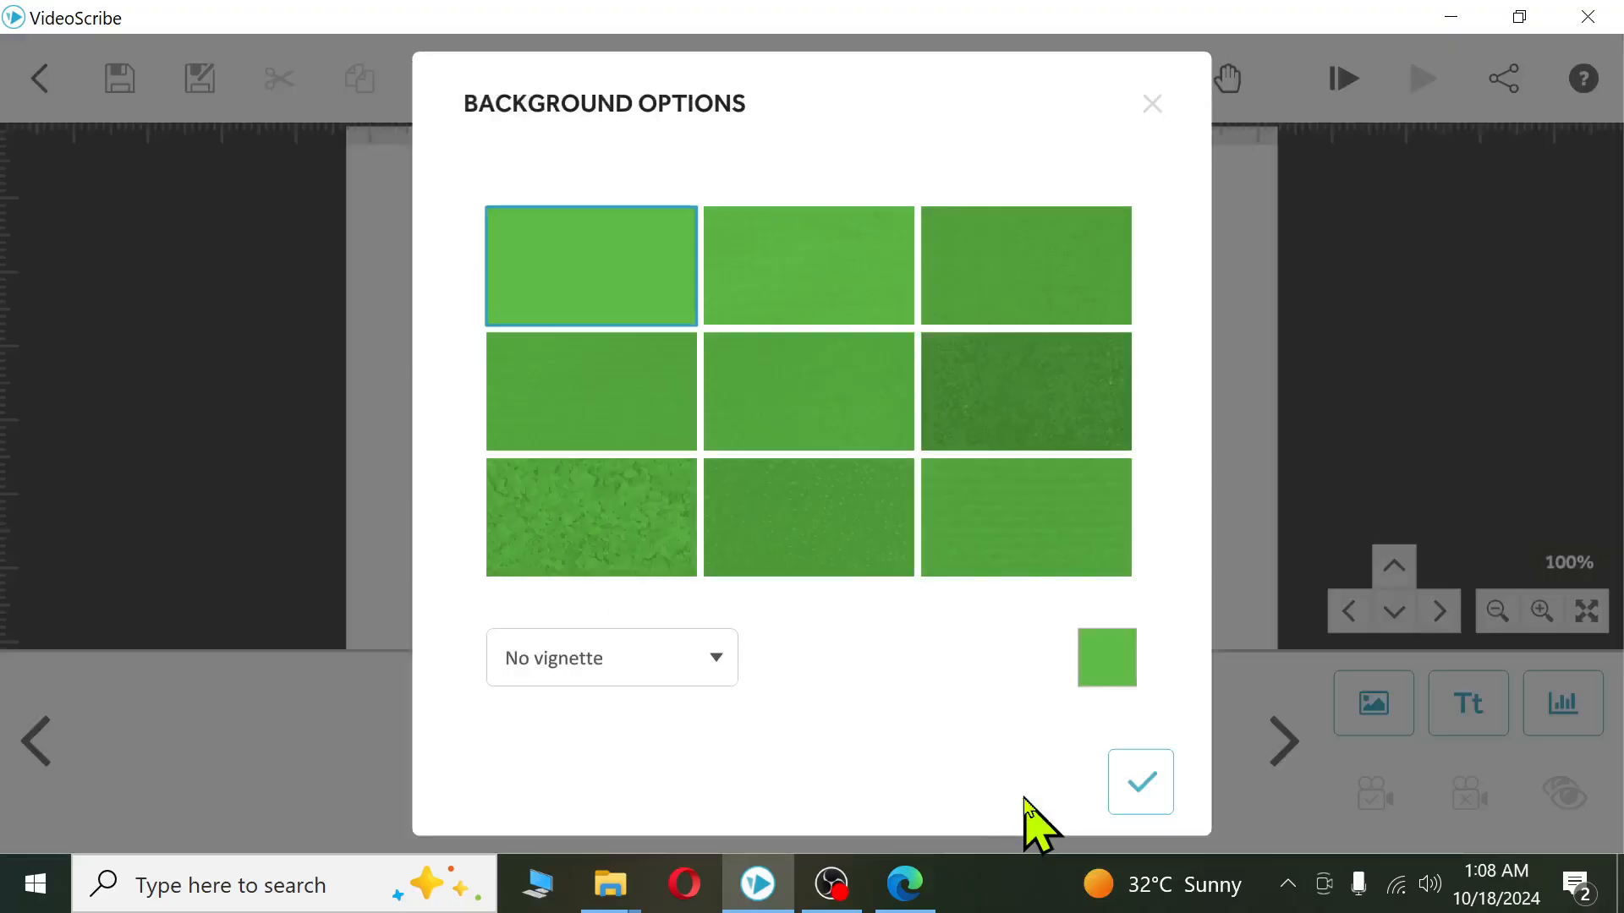
pyautogui.click(1134, 803)
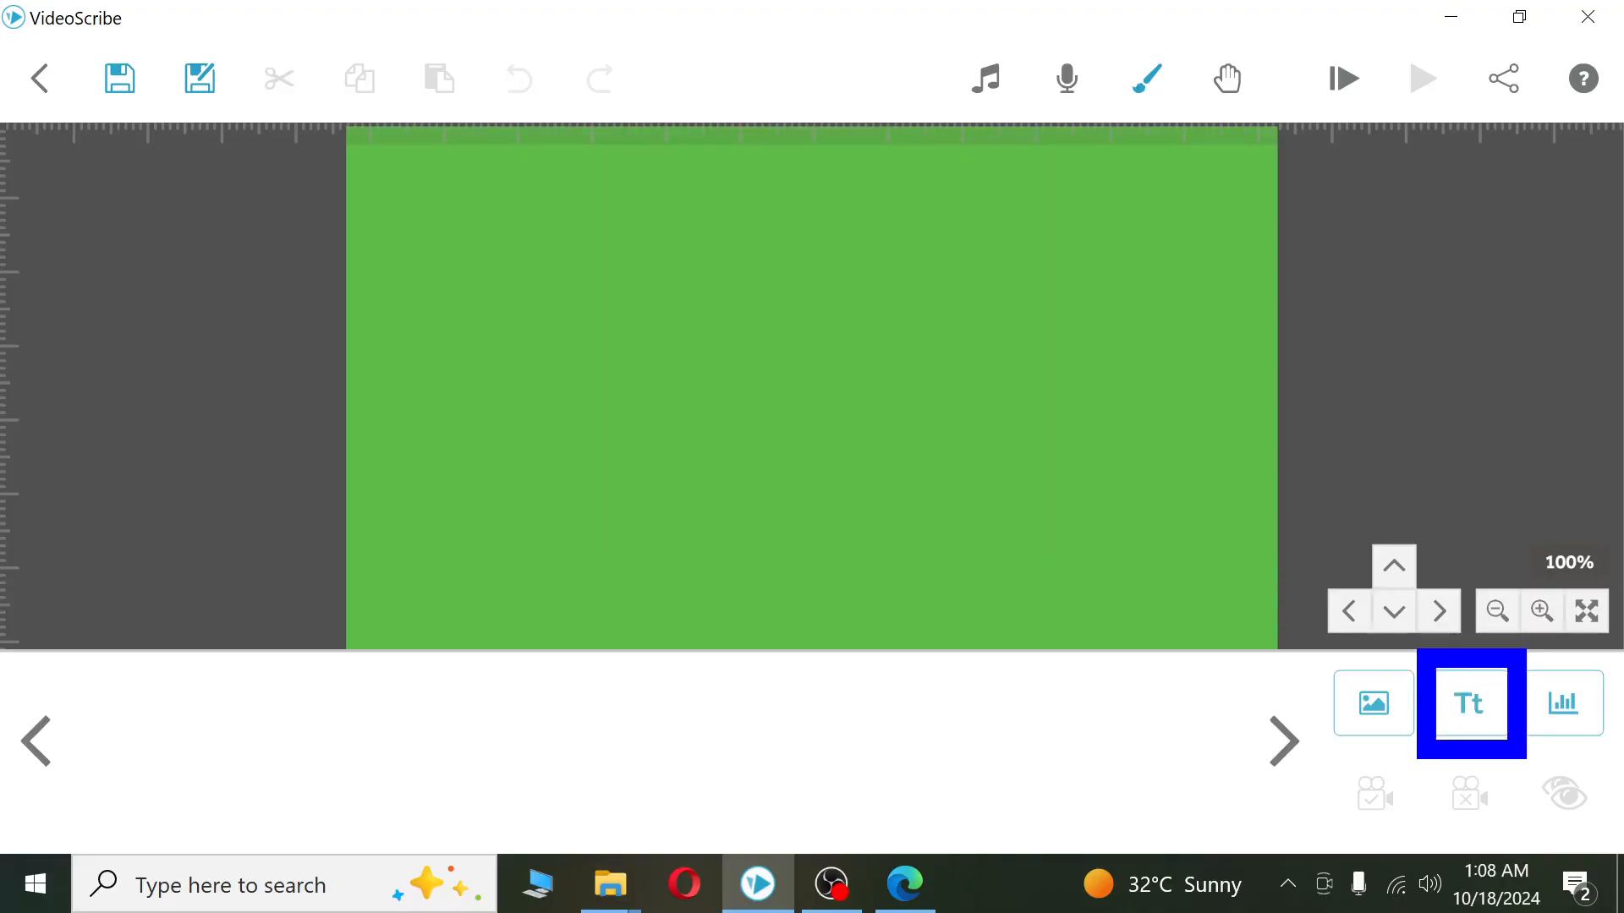
# - Start a new text element reading "welcome to T4Tutorials"
pyautogui.click(1482, 729)
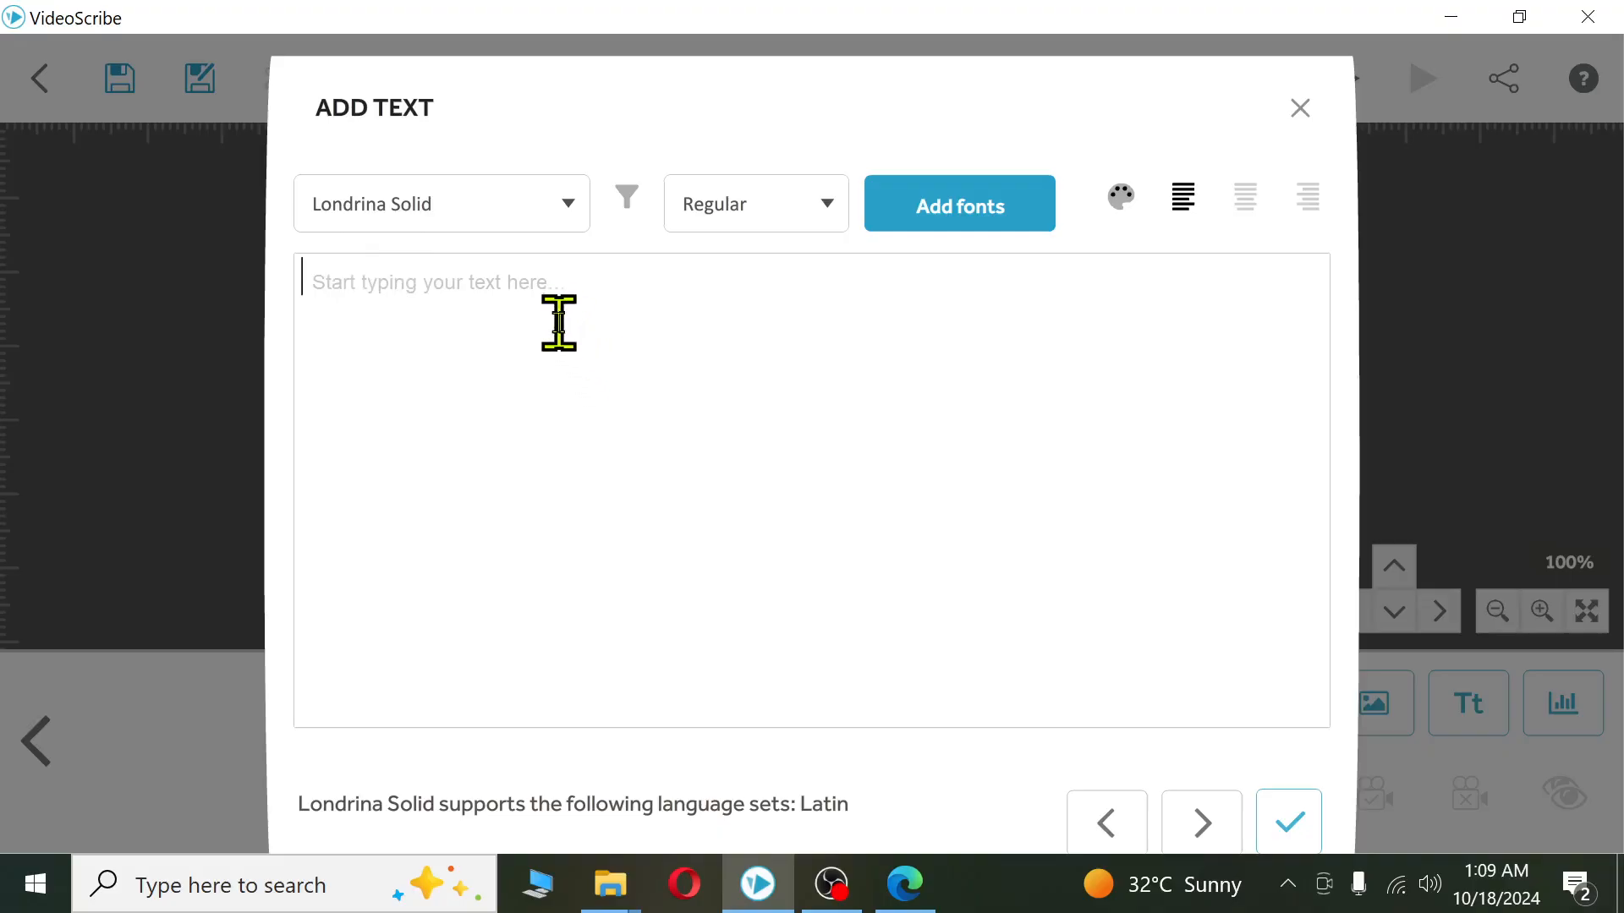
pyautogui.write('welcome to T4Tutorials')
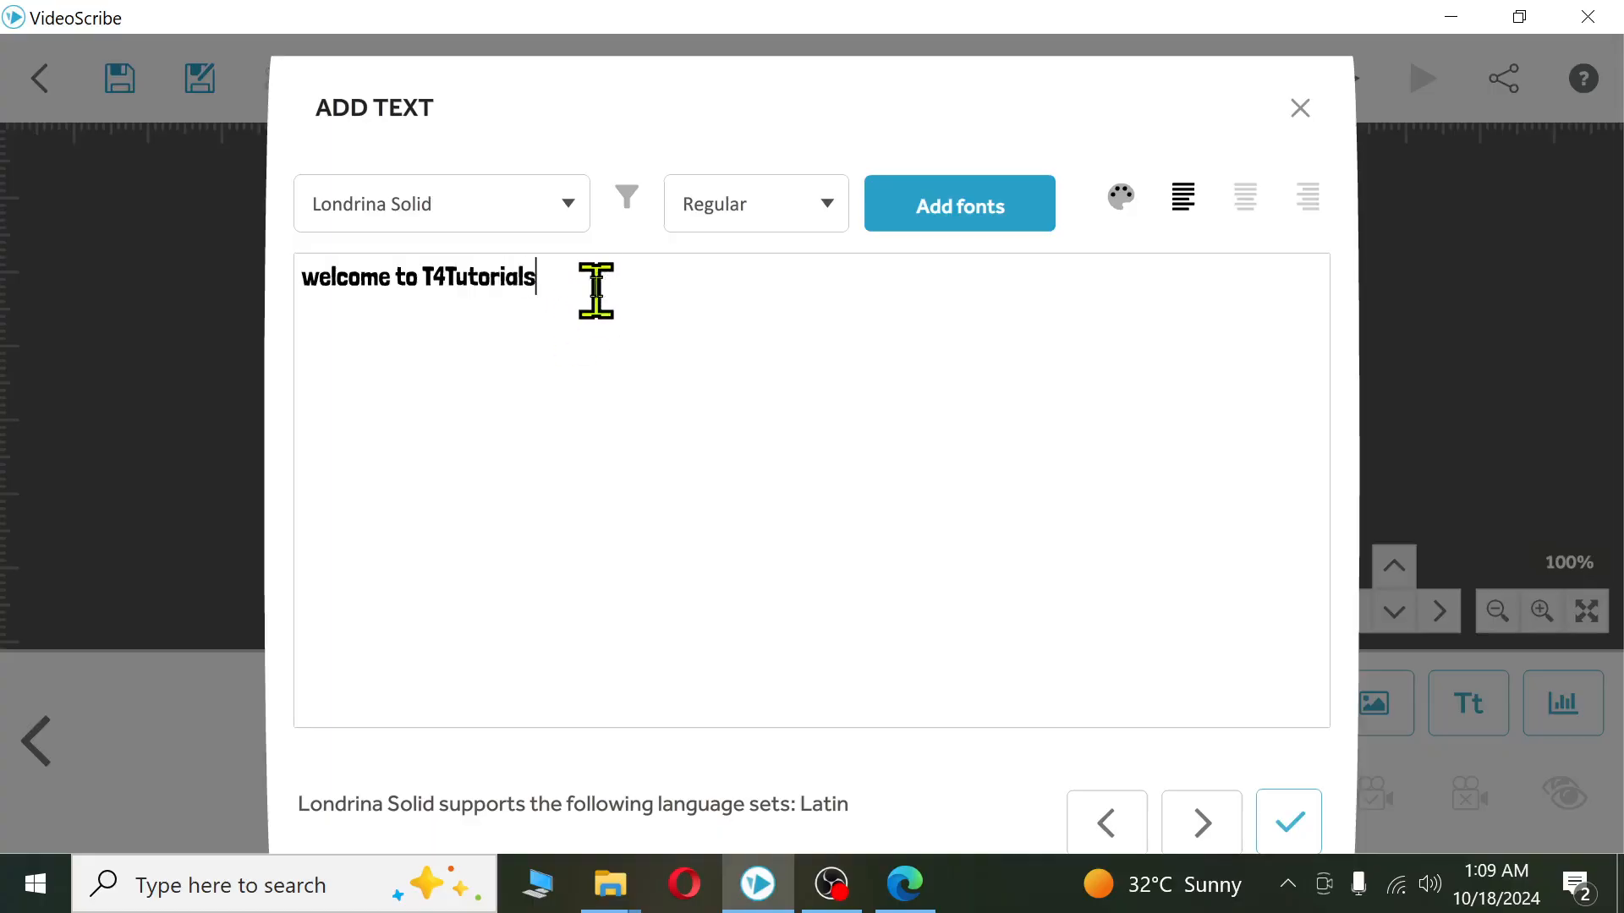
# - Change the font of the "welcome to T4Tutorials" text to Baloo Bhaijaan
pyautogui.moveTo(587, 291); pyautogui.dragTo(265, 290)
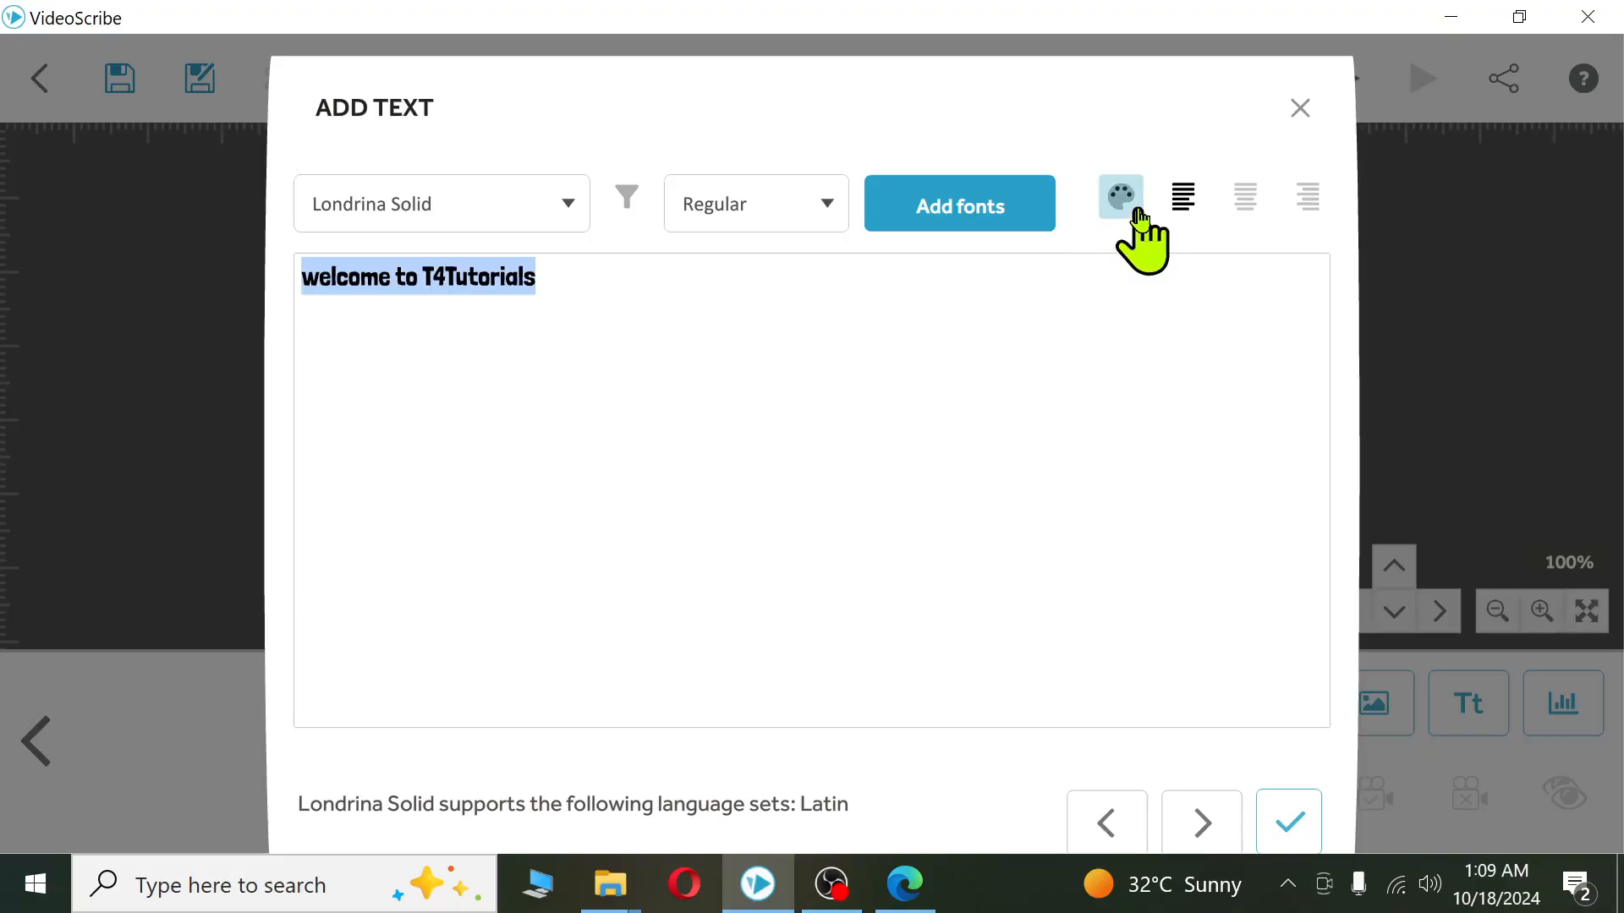
pyautogui.click(572, 207)
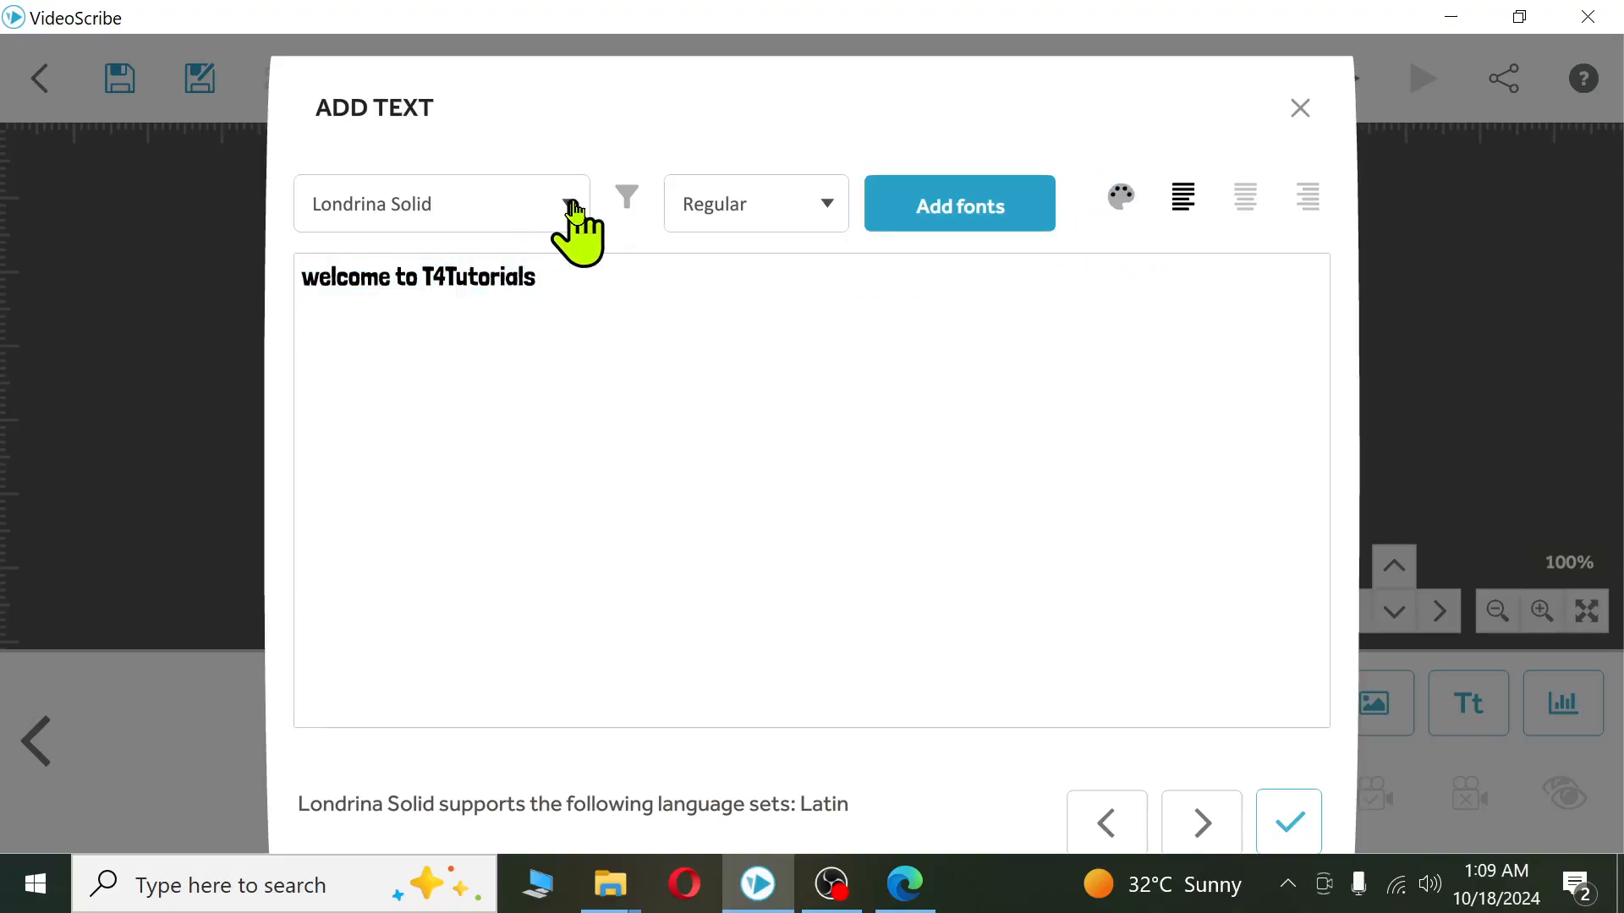
pyautogui.click(572, 207)
pyautogui.scroll(-4, 398, 634)
pyautogui.scroll(-4, 404, 685)
pyautogui.scroll(3, 399, 707)
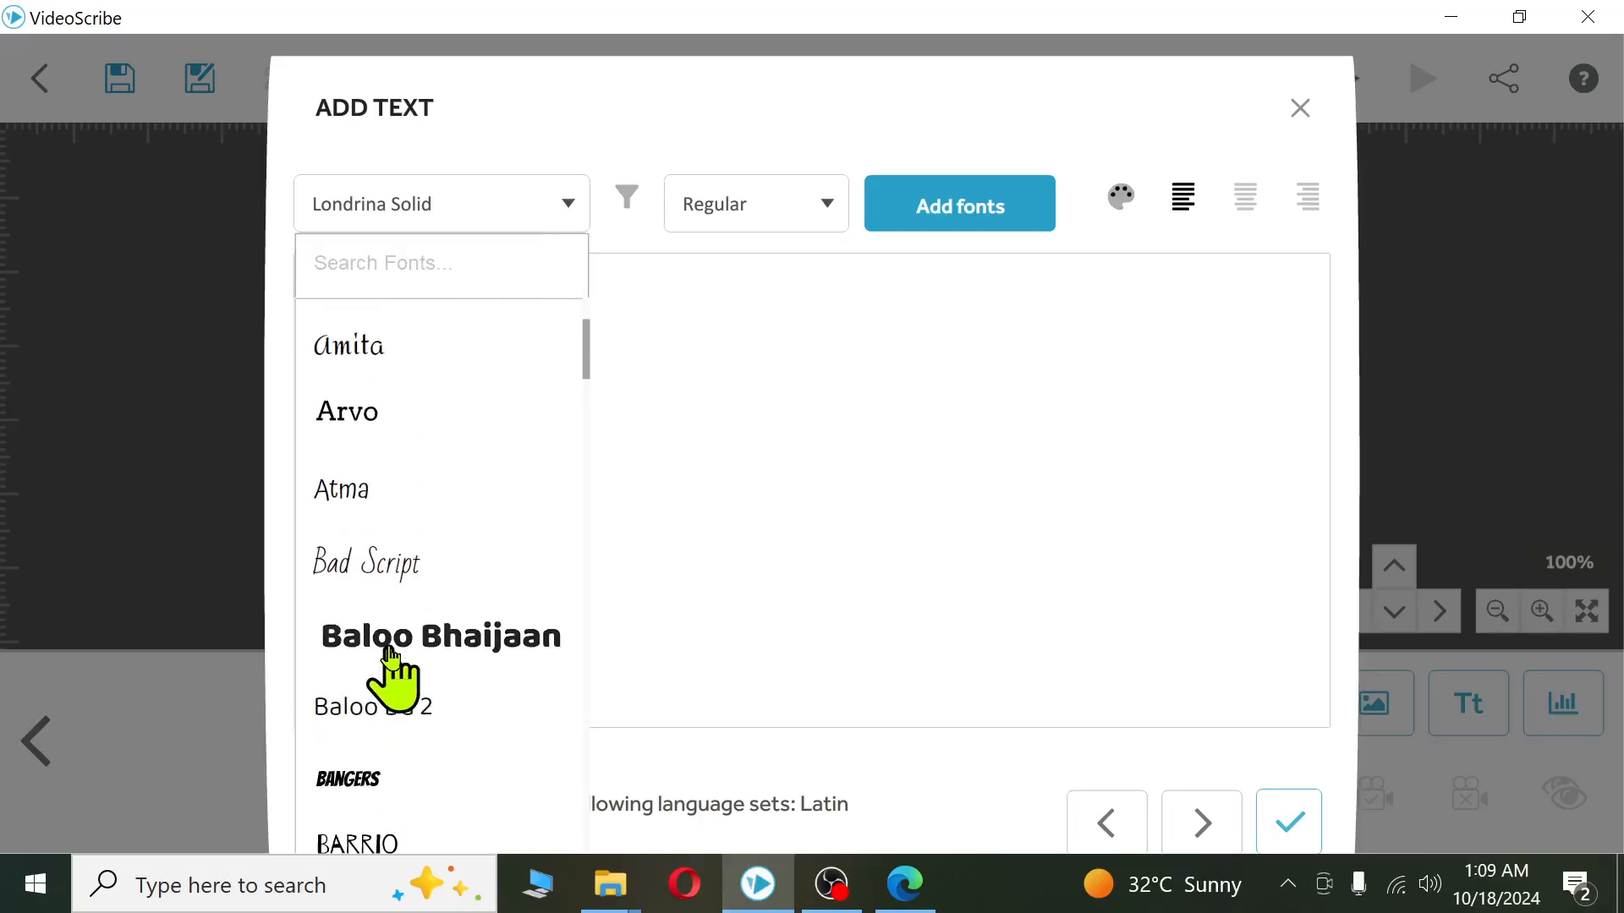
pyautogui.click(391, 643)
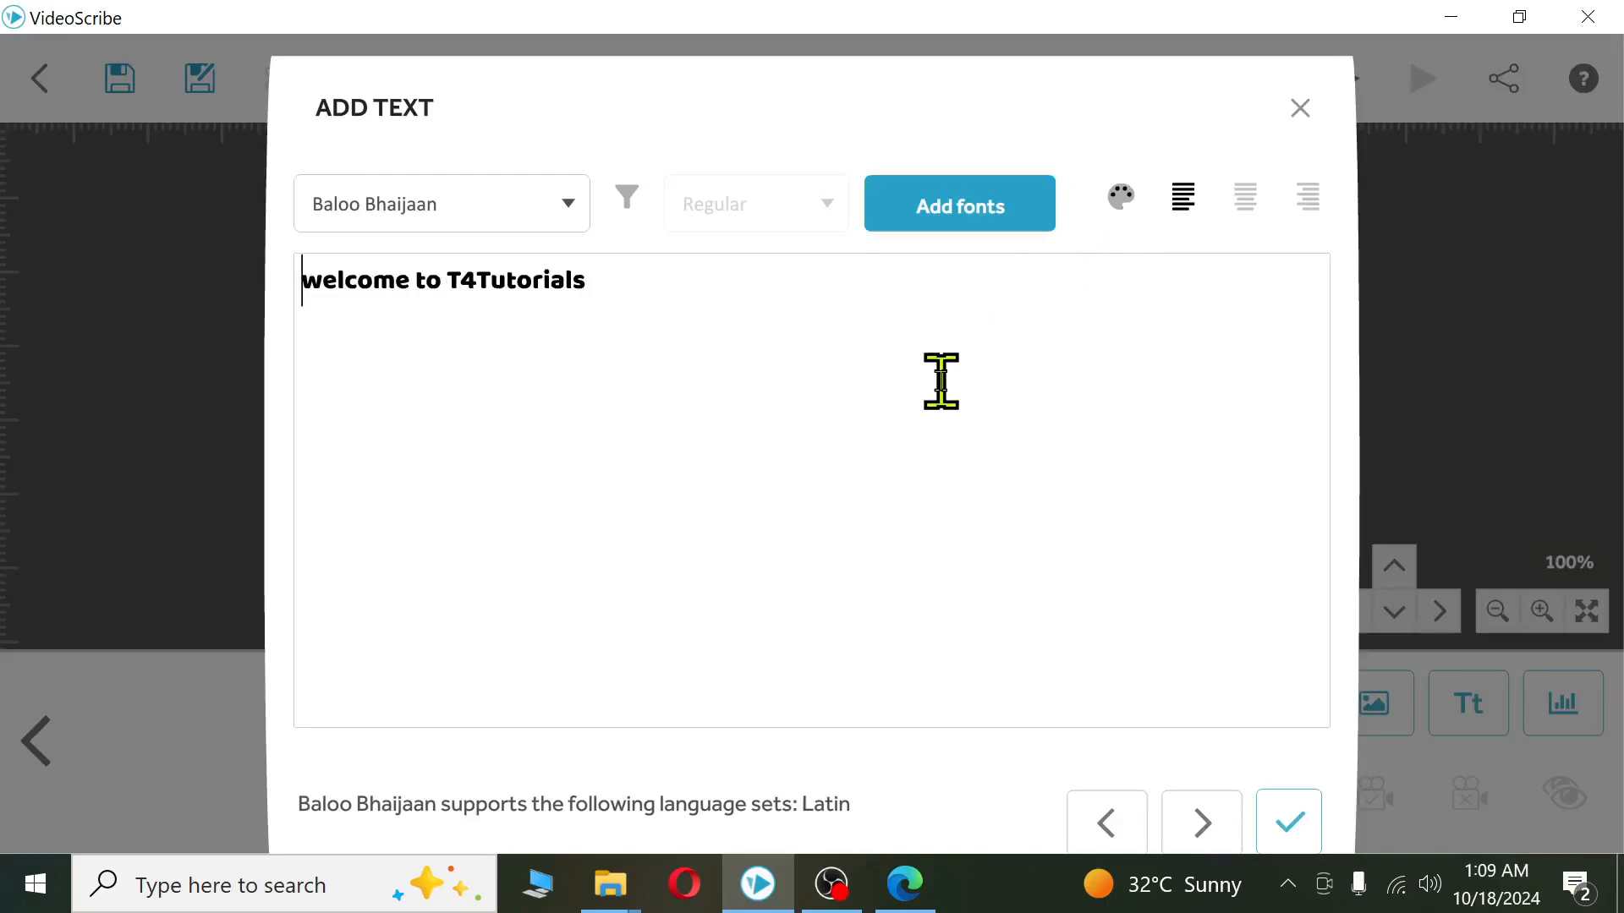
pyautogui.click(568, 207)
pyautogui.click(879, 423)
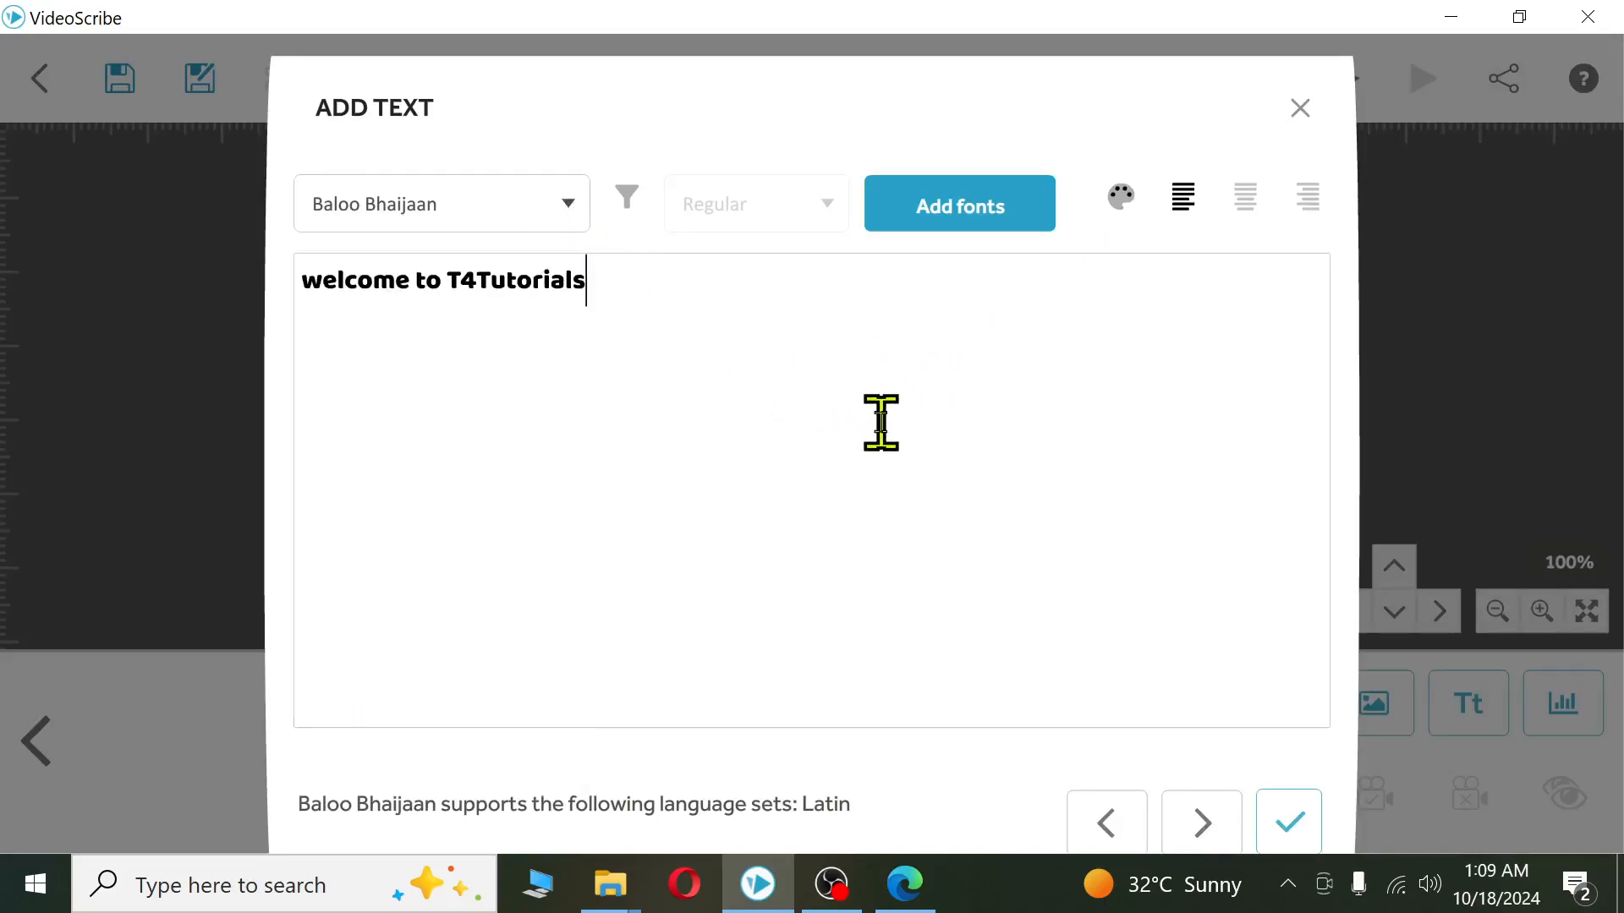
# - Colour the "welcome to T4Tutorials" text bright red, and try to choose another font style for it
pyautogui.click(1134, 210)
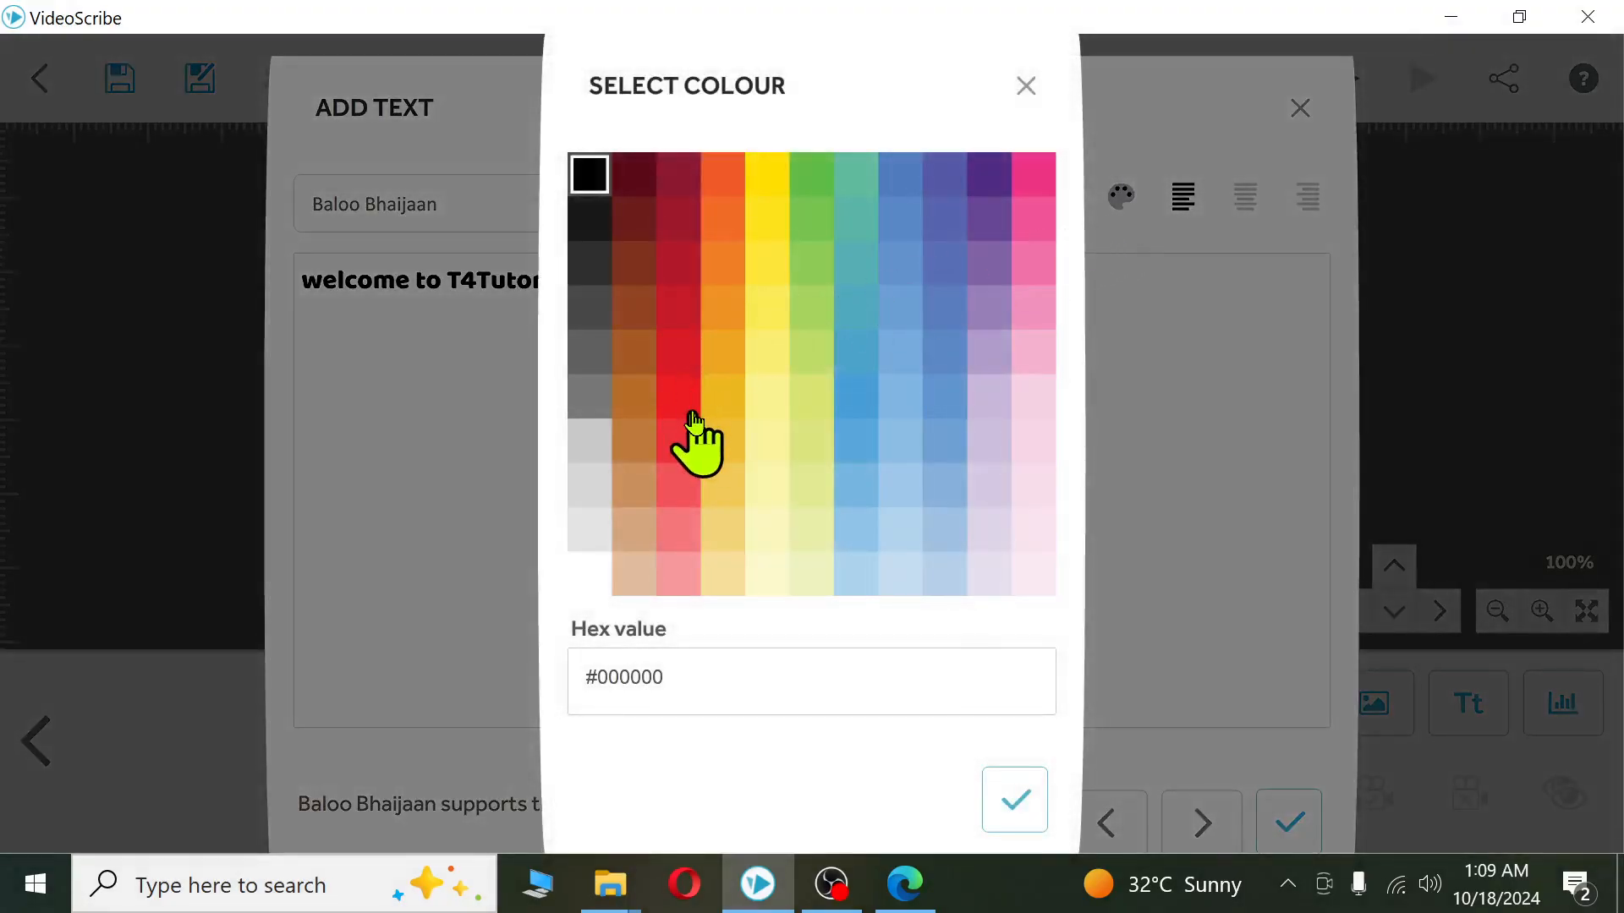
pyautogui.click(690, 413)
pyautogui.click(1014, 807)
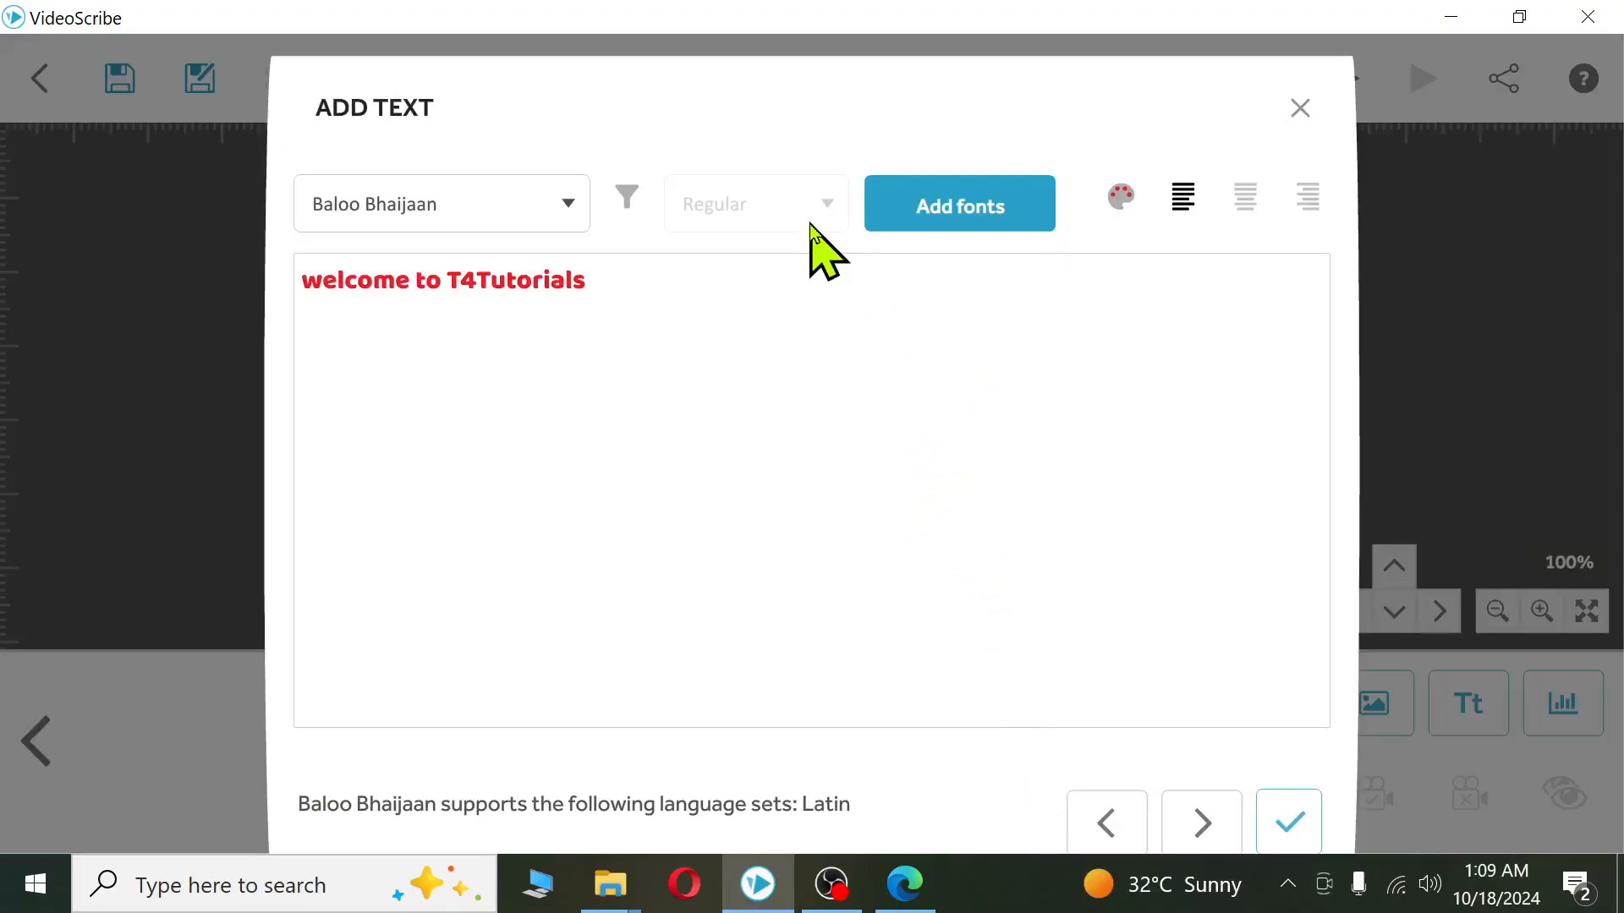
pyautogui.moveTo(635, 293); pyautogui.dragTo(242, 307)
pyautogui.click(792, 210)
# - Search the font list for "times", then set the welcome text's font to Black Han Sans
pyautogui.moveTo(668, 282); pyautogui.dragTo(233, 321)
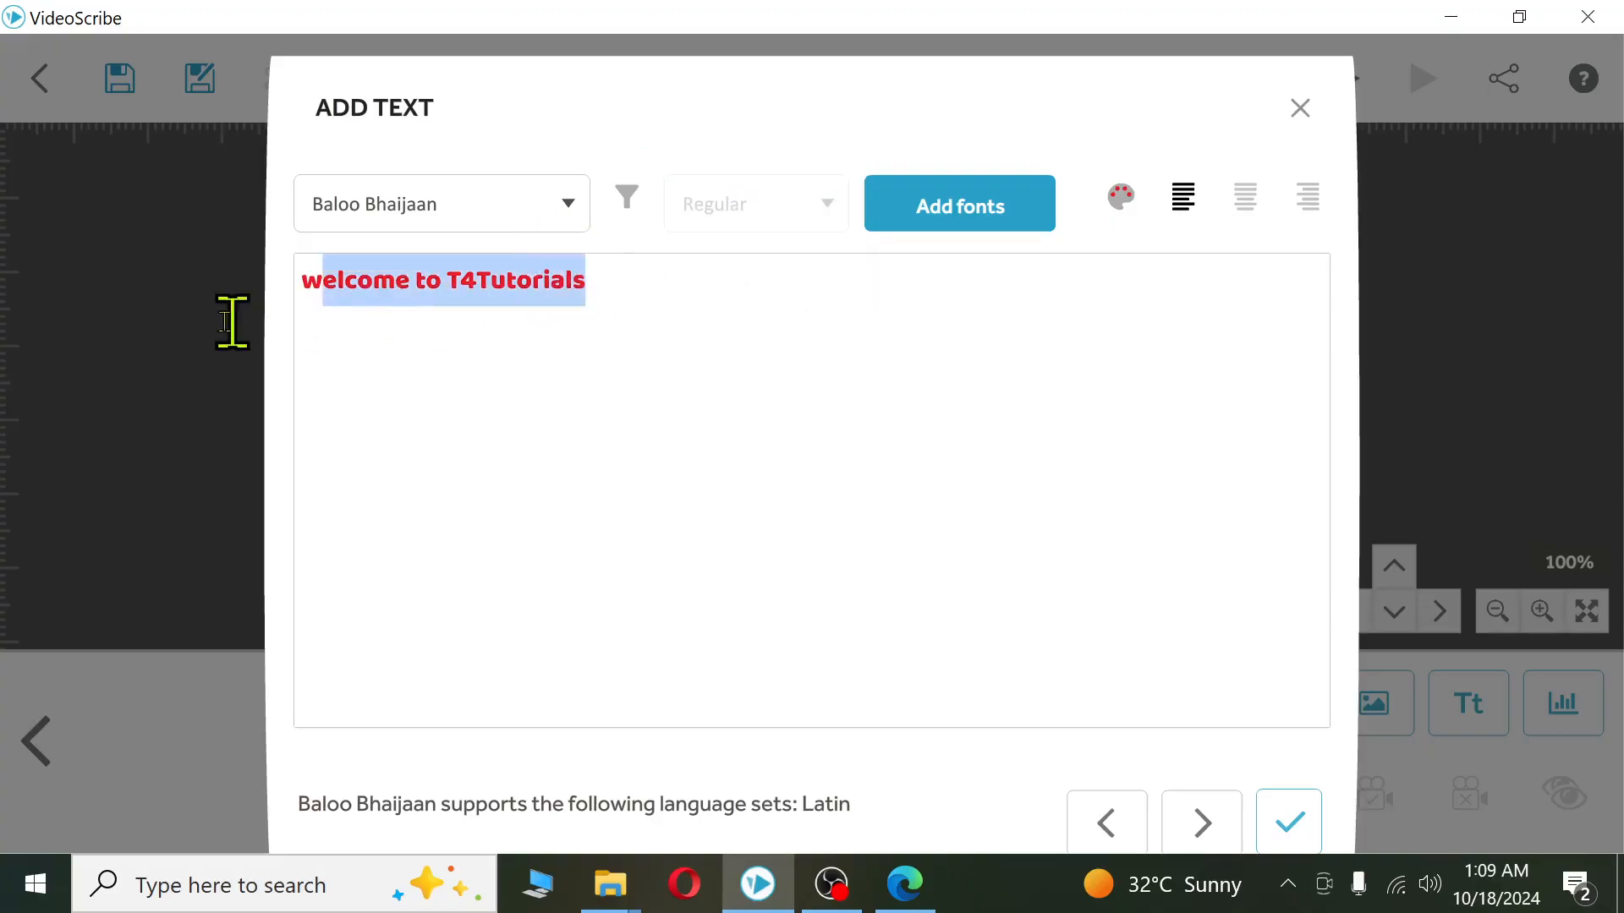
pyautogui.click(563, 207)
pyautogui.scroll(-2, 478, 566)
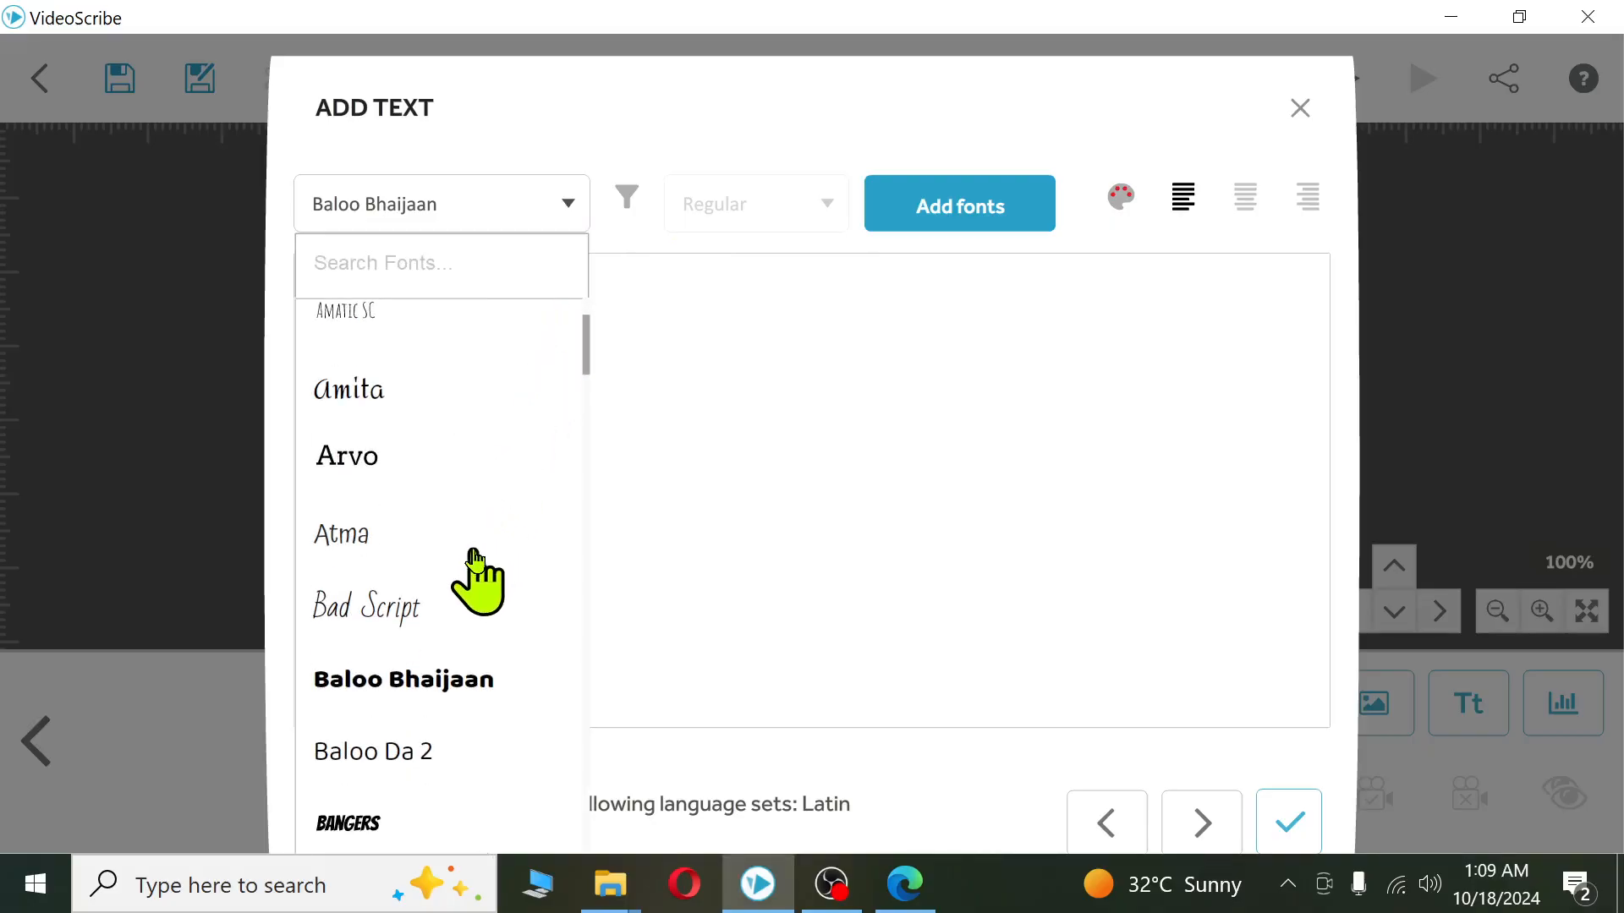
pyautogui.scroll(2, 448, 525)
pyautogui.write('times')
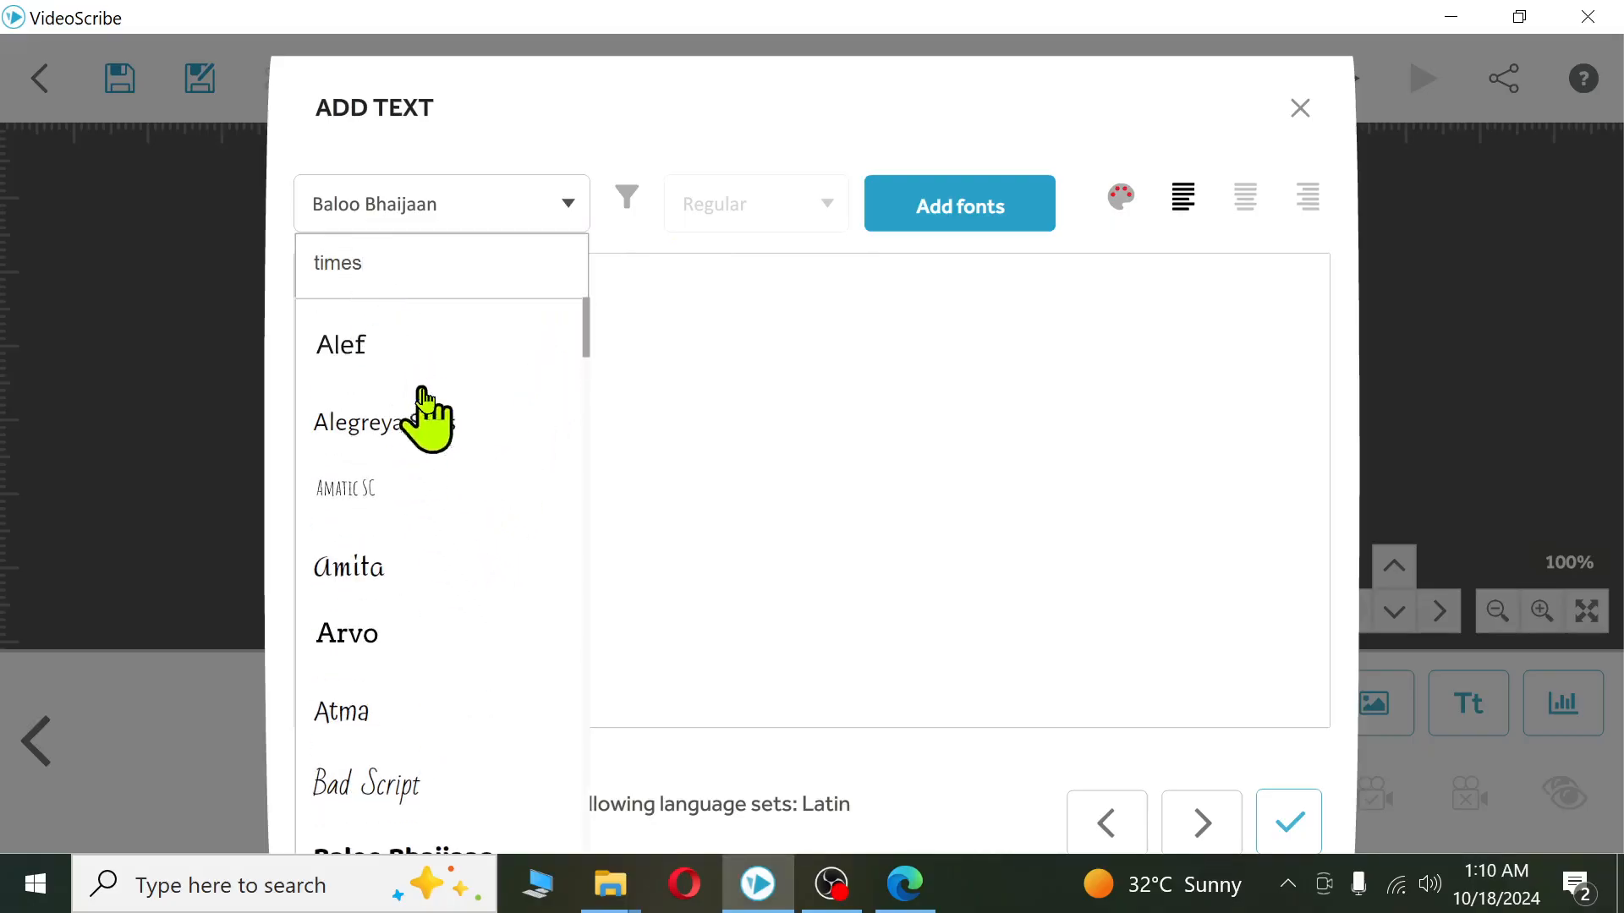
pyautogui.scroll(-2, 428, 440)
pyautogui.scroll(-3, 385, 676)
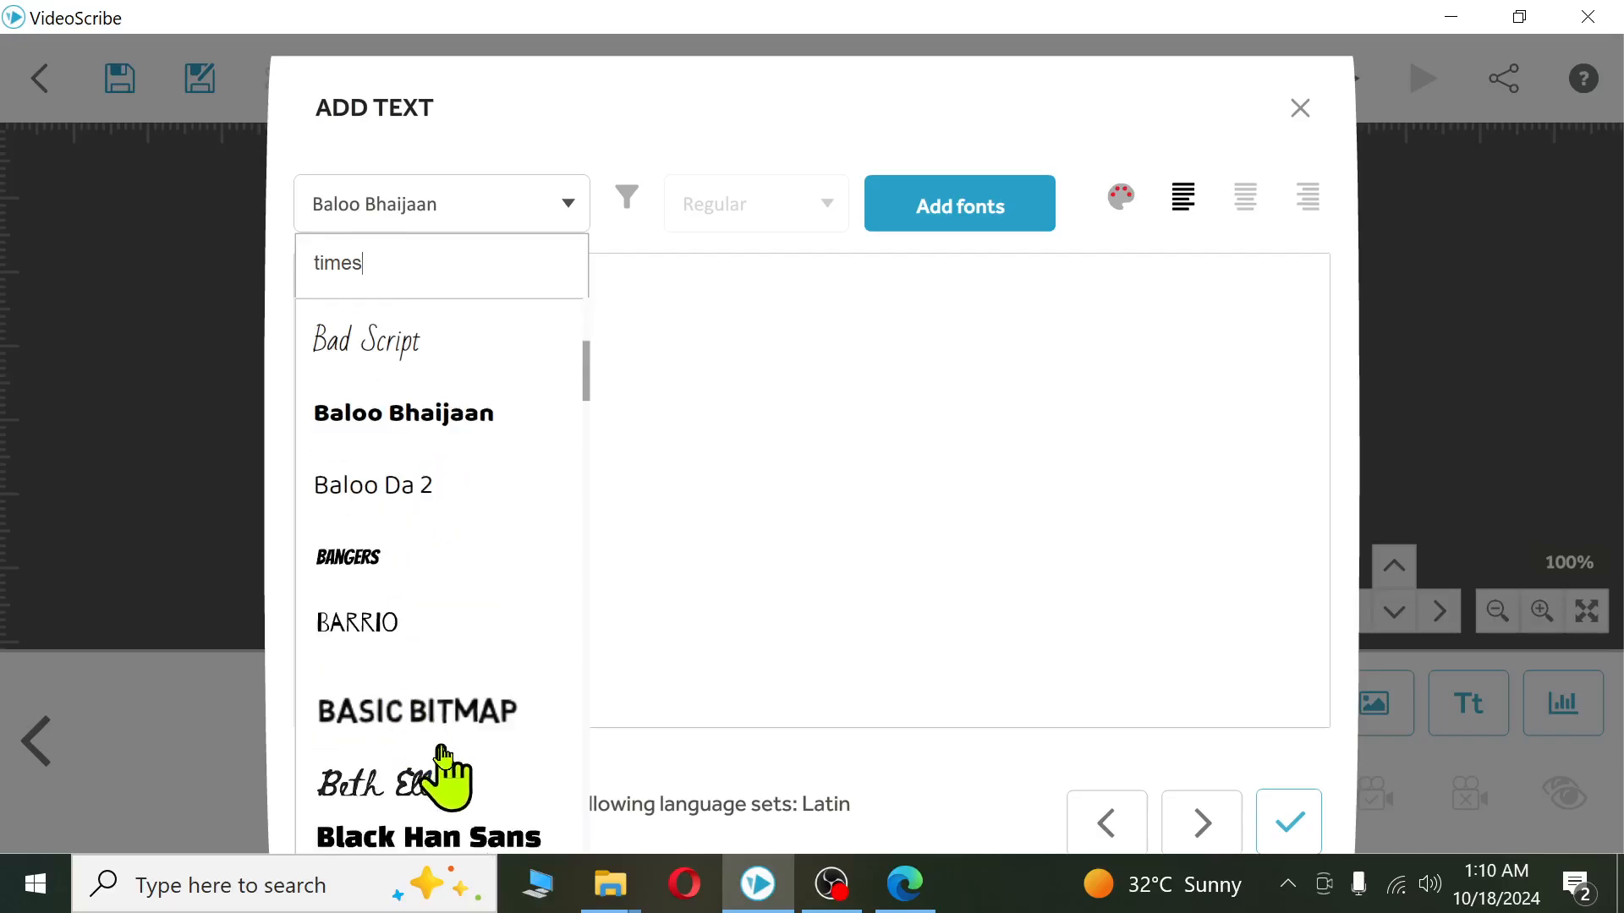
pyautogui.scroll(-1, 432, 766)
pyautogui.click(378, 756)
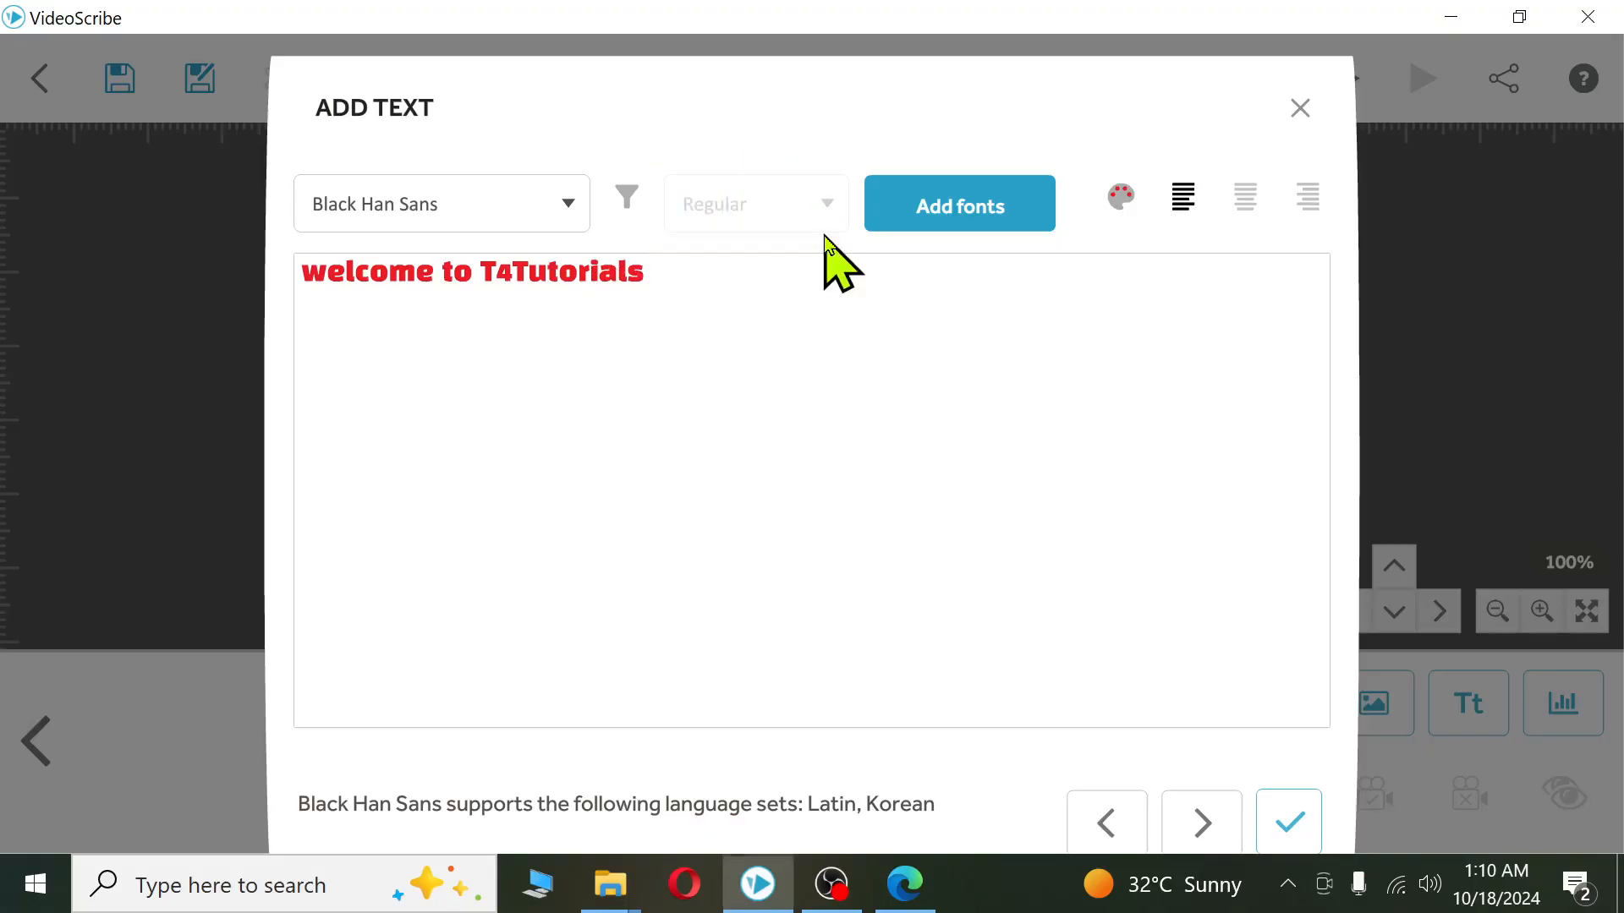
# - Centre-align the "welcome to T4Tutorials" text and add it to the green canvas
pyautogui.moveTo(711, 290); pyautogui.dragTo(138, 297)
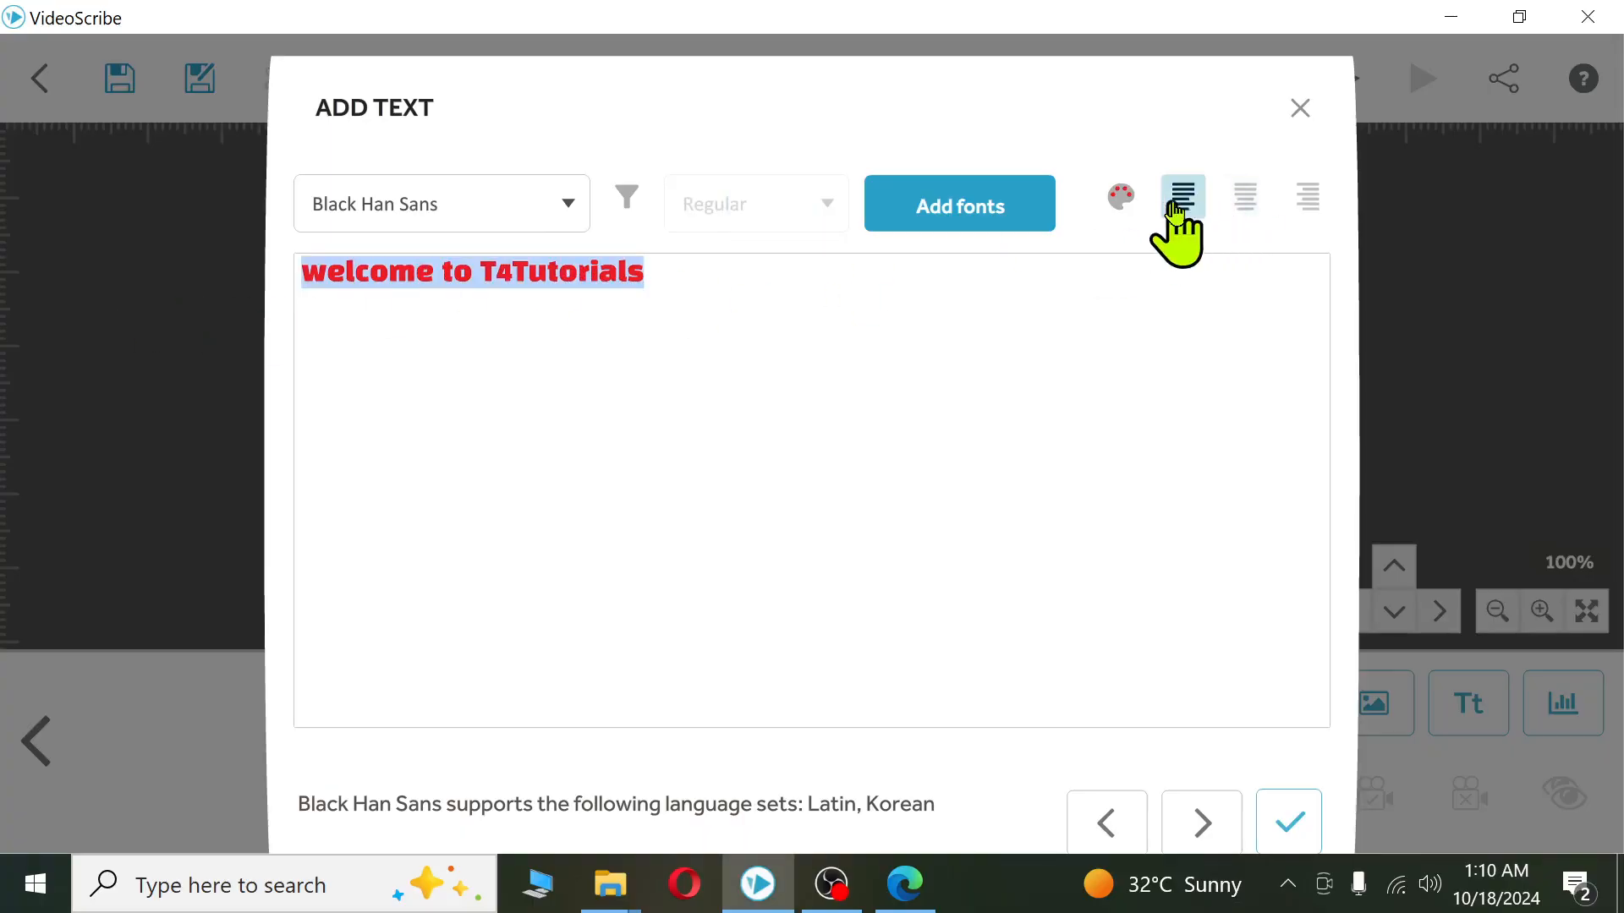
pyautogui.click(1245, 217)
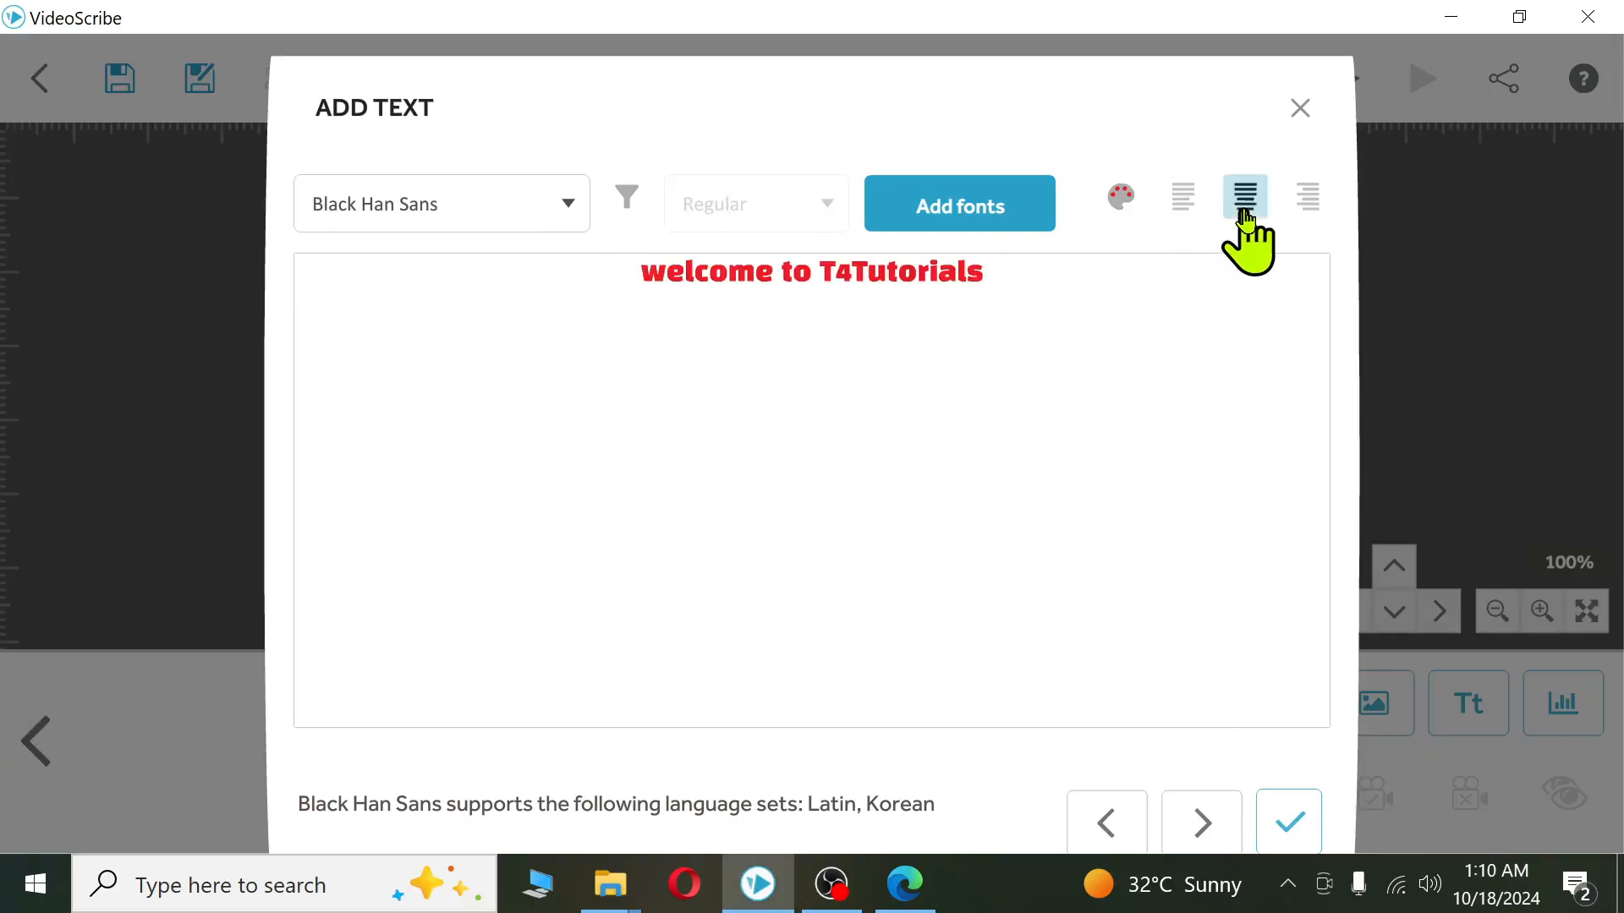
pyautogui.click(1295, 216)
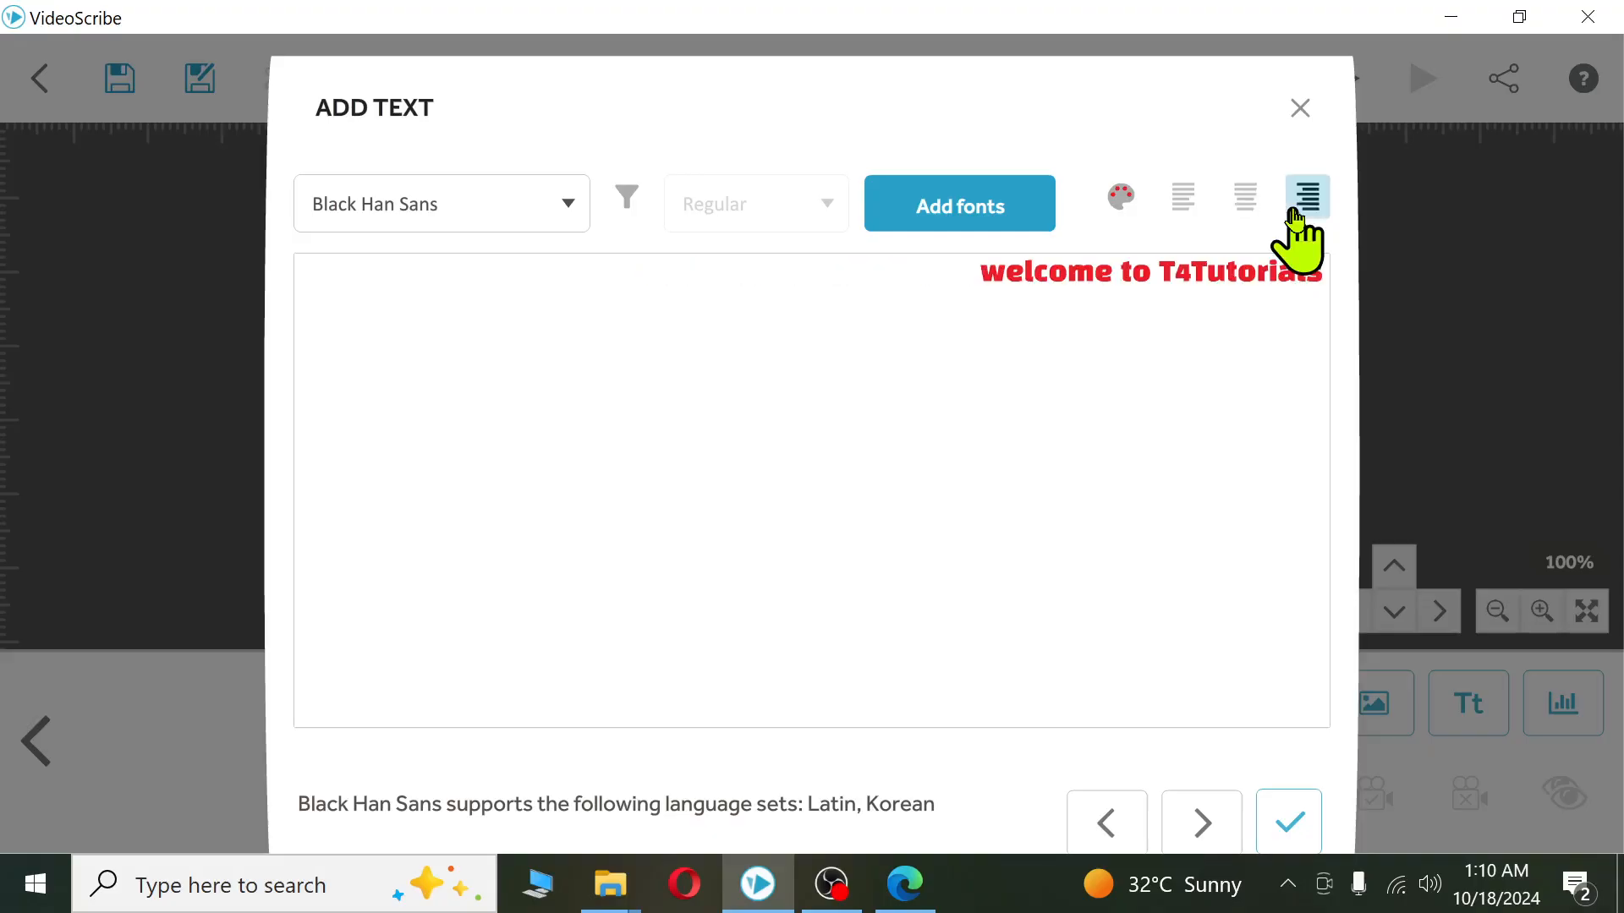
pyautogui.click(1247, 208)
pyautogui.click(1187, 207)
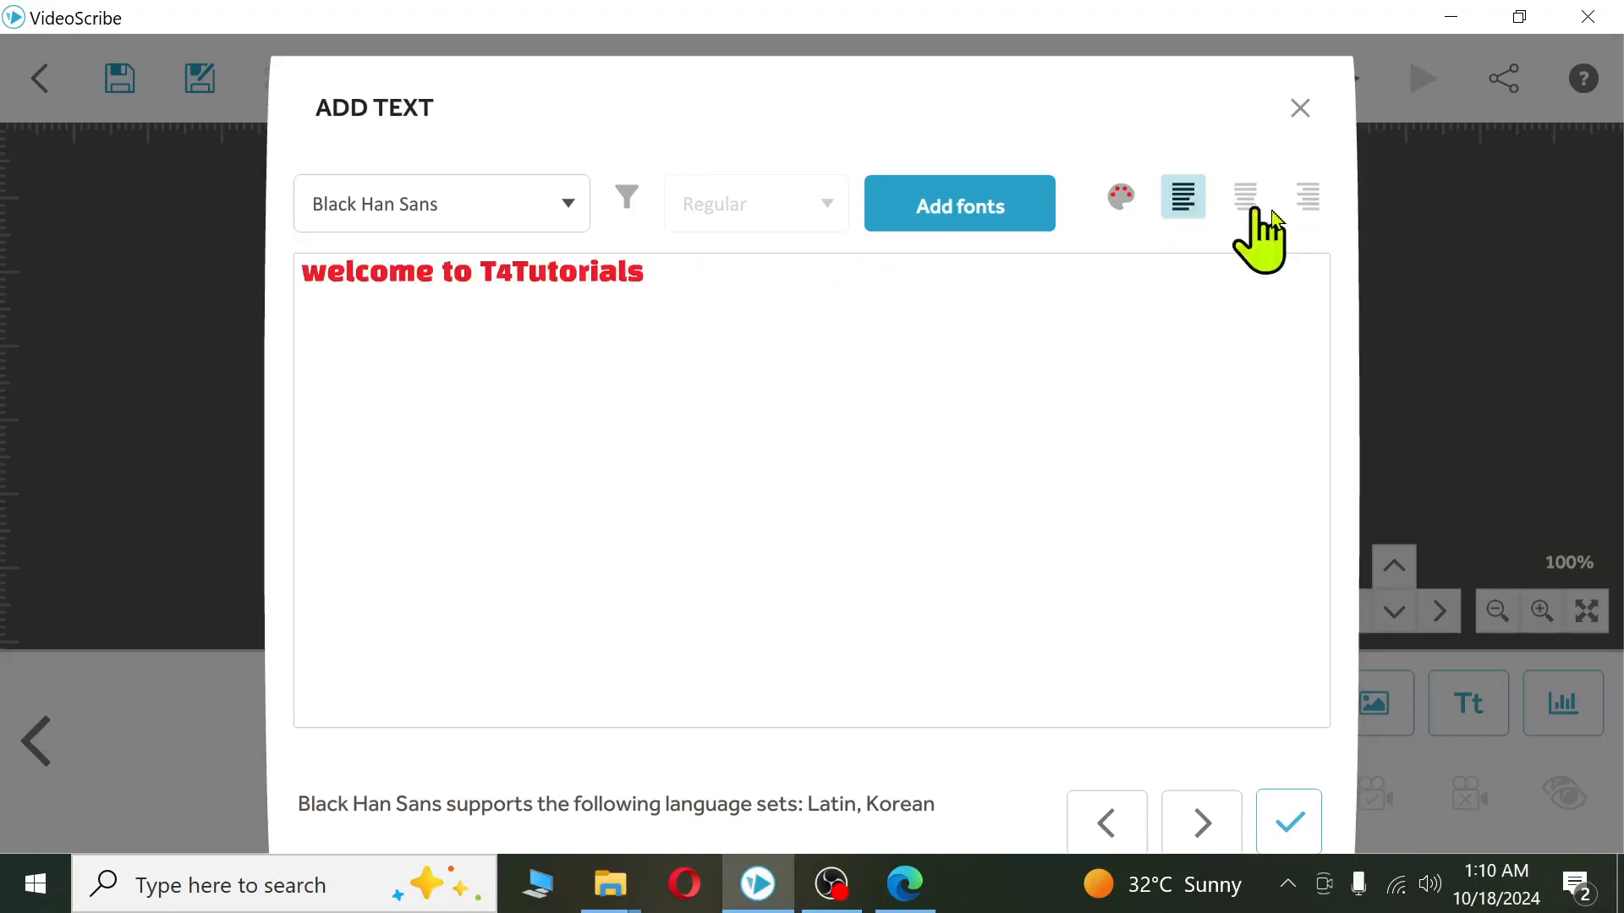
pyautogui.click(1306, 203)
pyautogui.click(1247, 210)
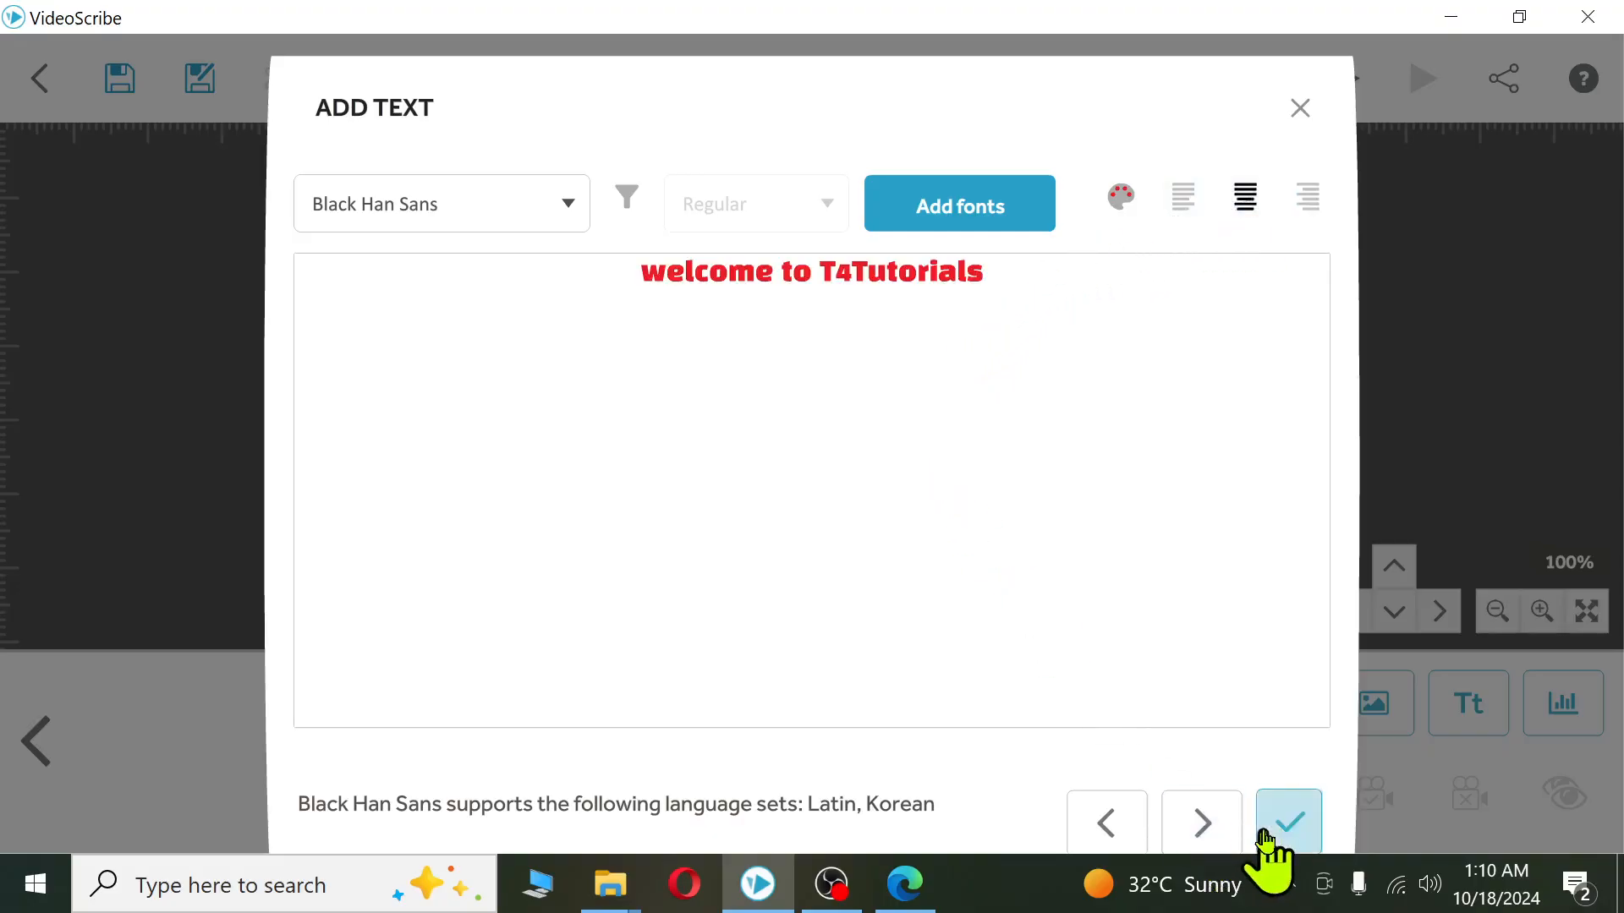
pyautogui.click(1290, 821)
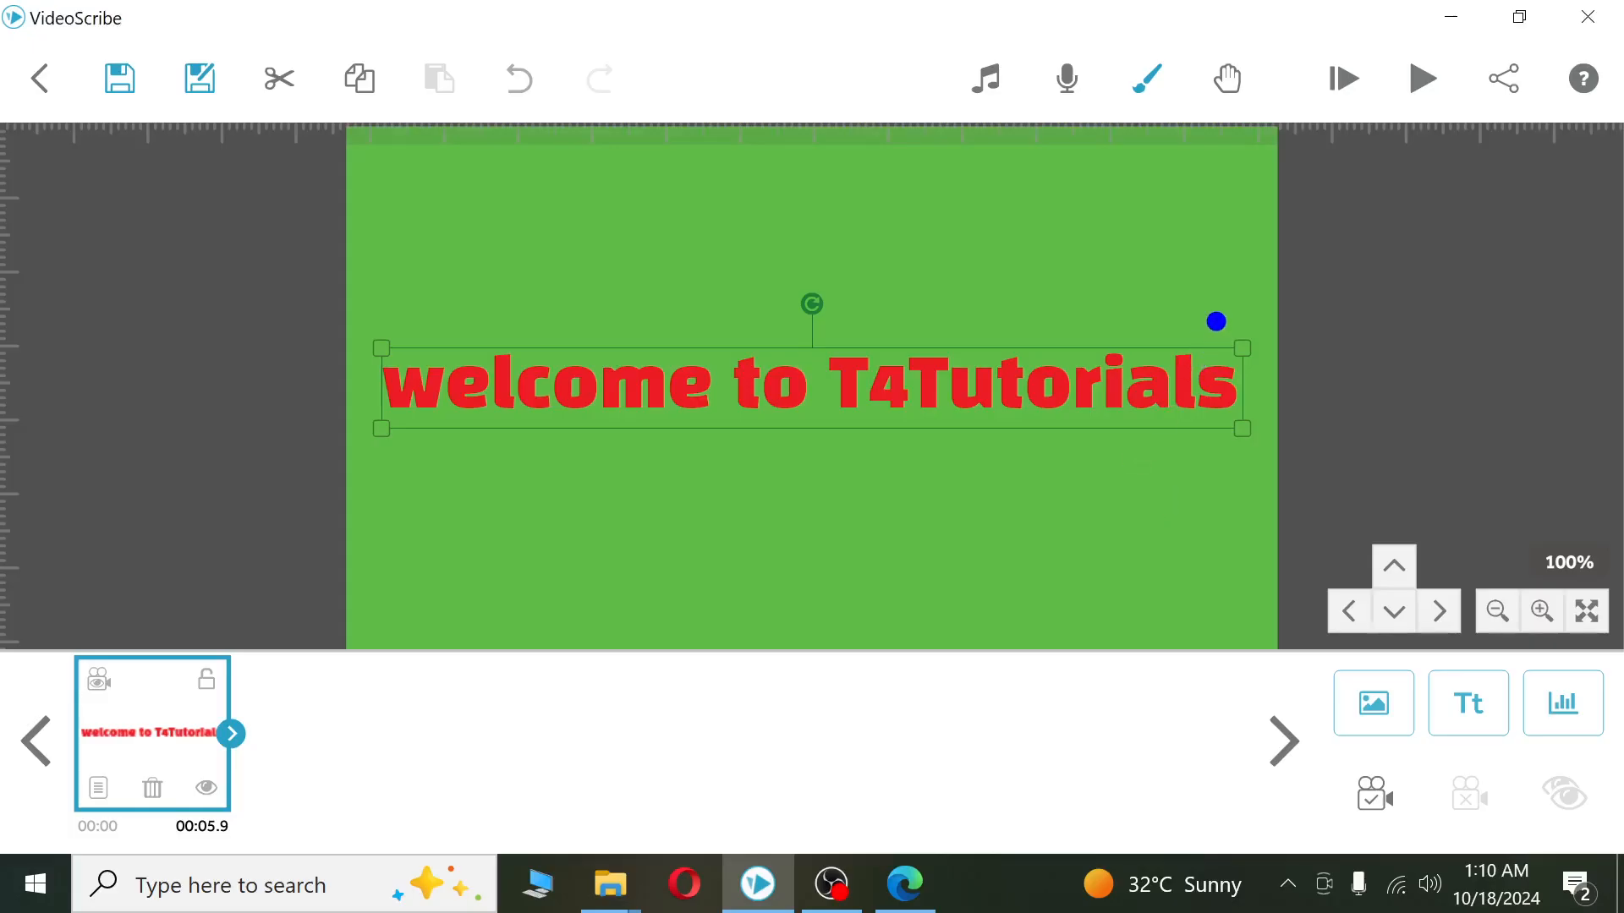
pyautogui.moveTo(1265, 366)
pyautogui.mouseDown()
pyautogui.moveTo(1236, 429)
pyautogui.moveTo(1264, 449)
pyautogui.mouseUp()
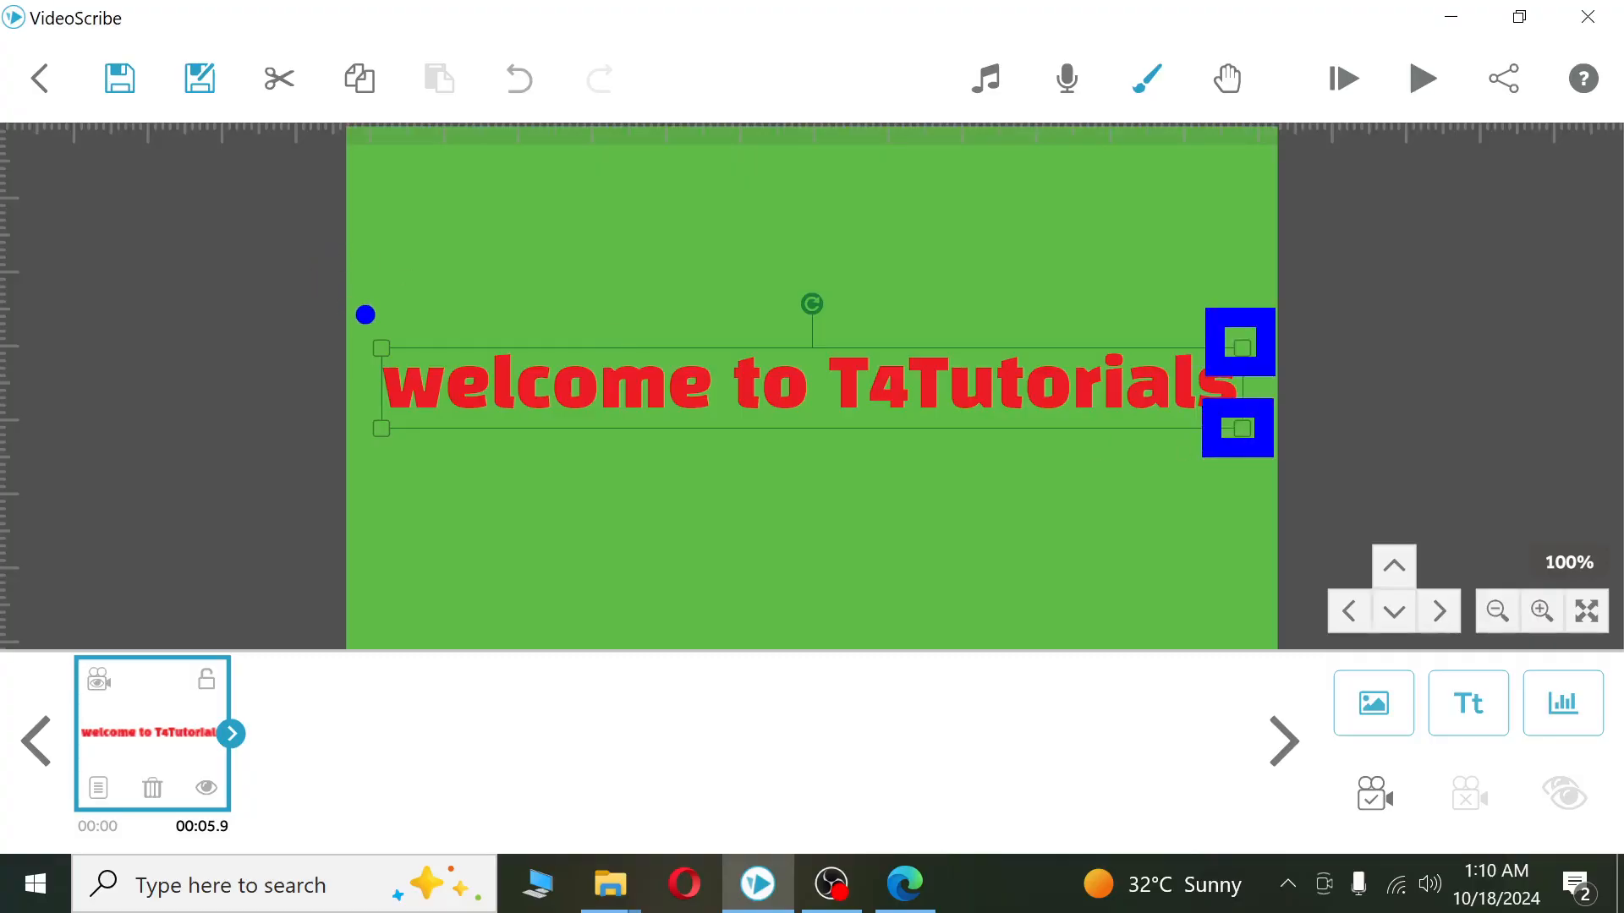
pyautogui.moveTo(369, 327)
pyautogui.mouseDown()
pyautogui.moveTo(408, 380)
pyautogui.moveTo(410, 462)
pyautogui.mouseUp()
pyautogui.press('Escape')
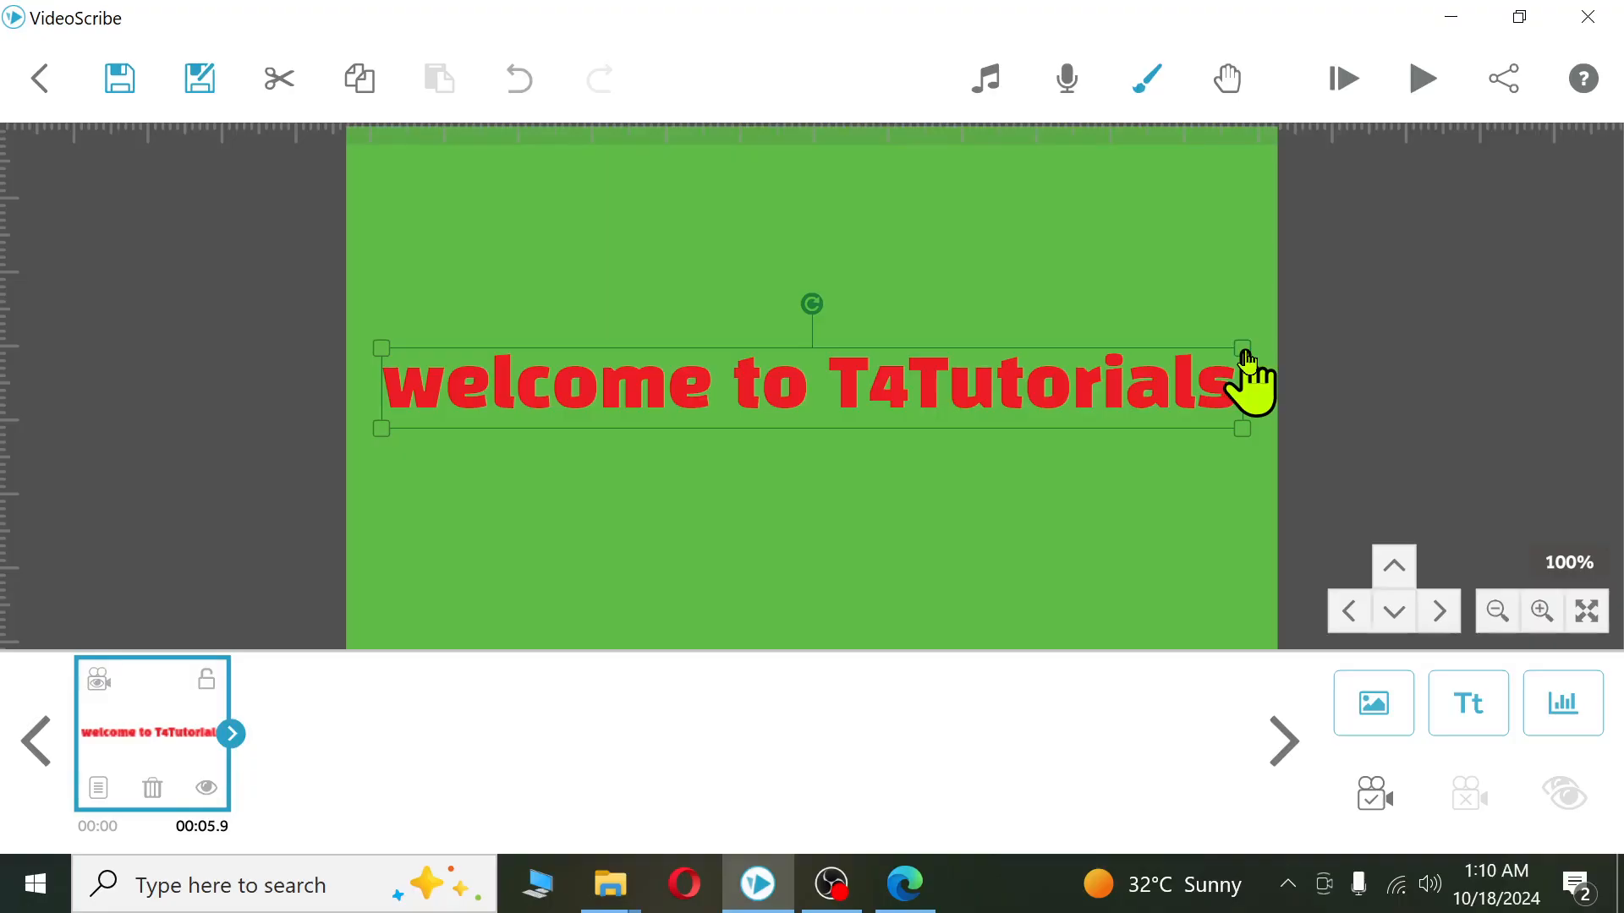
# - Scale the welcome text down slightly and place it near the upper edge of the green canvas
pyautogui.moveTo(1247, 357); pyautogui.dragTo(1173, 331)
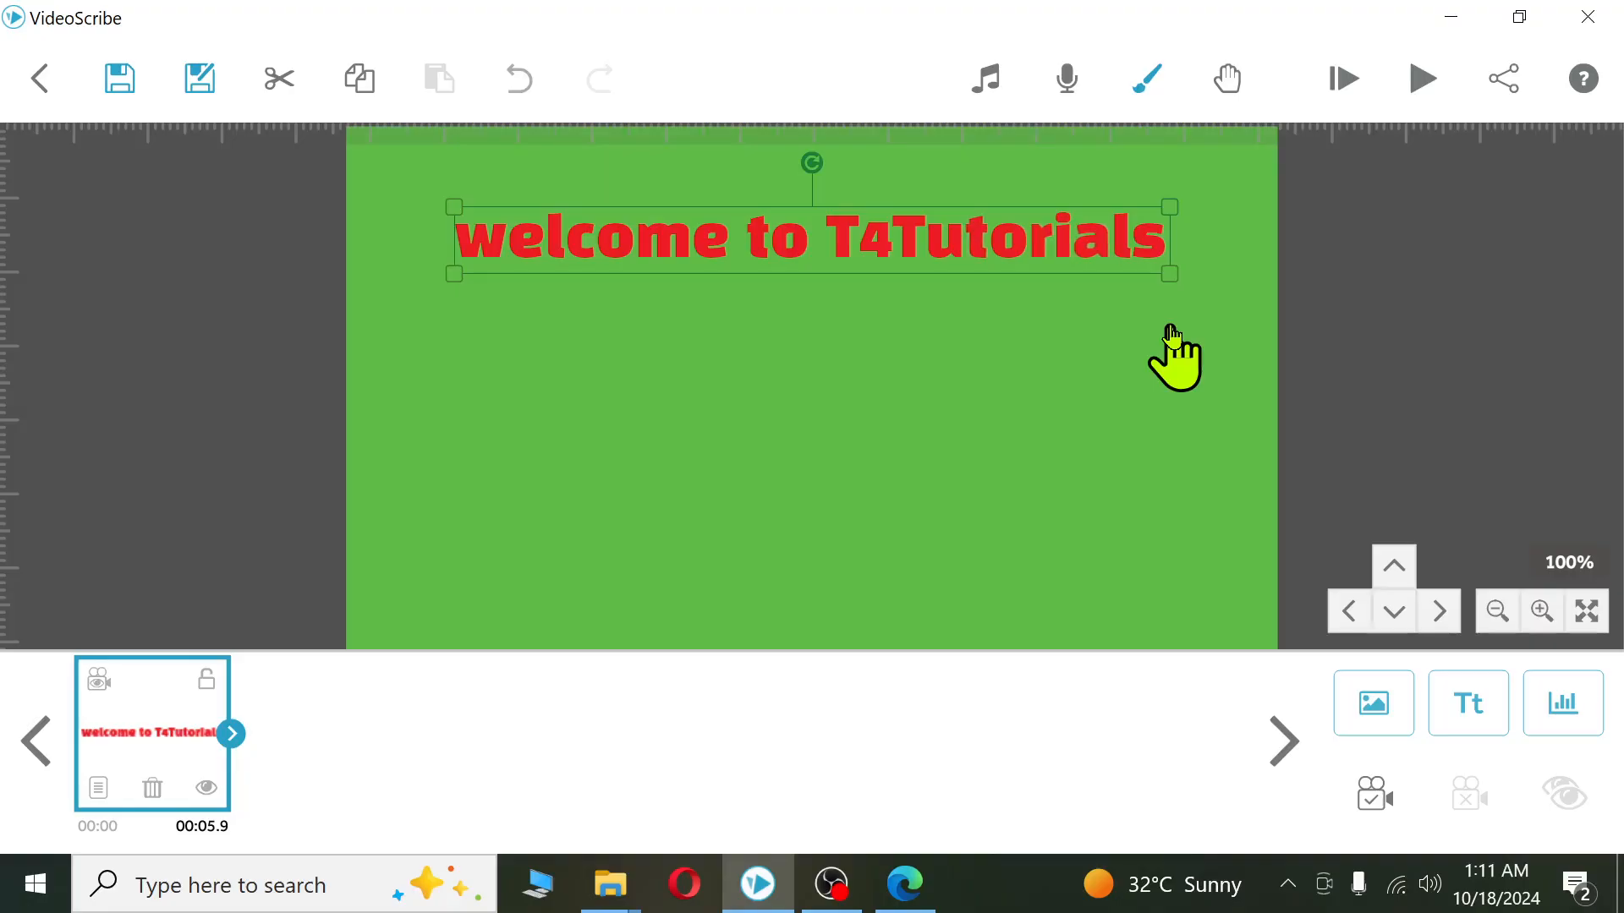
pyautogui.moveTo(1171, 332); pyautogui.dragTo(1173, 335)
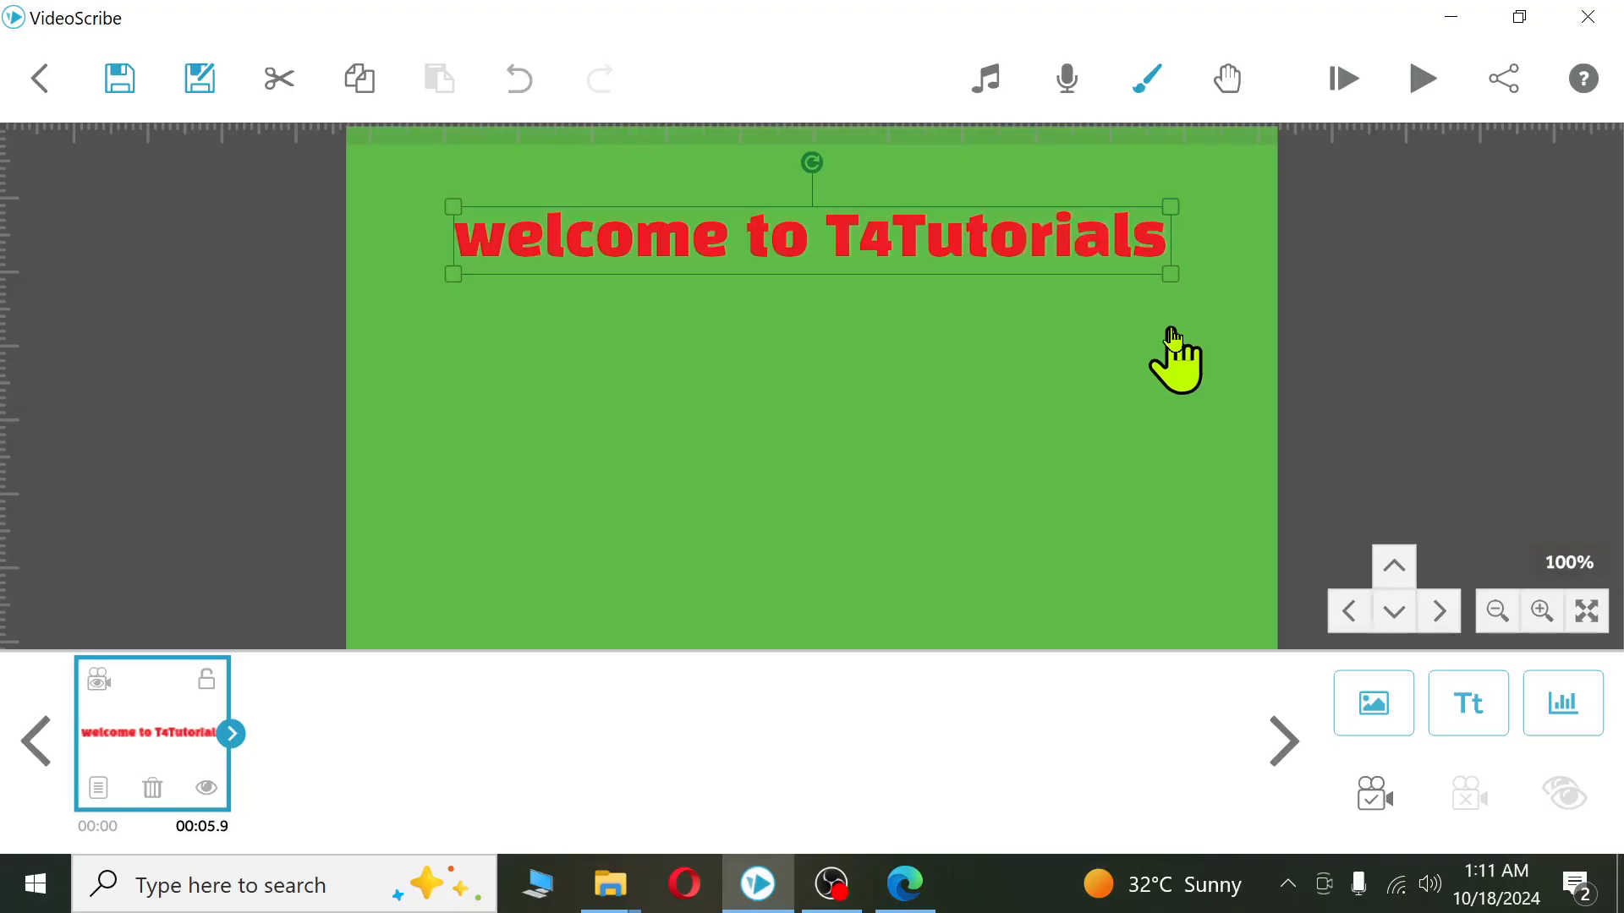
pyautogui.click(1174, 336)
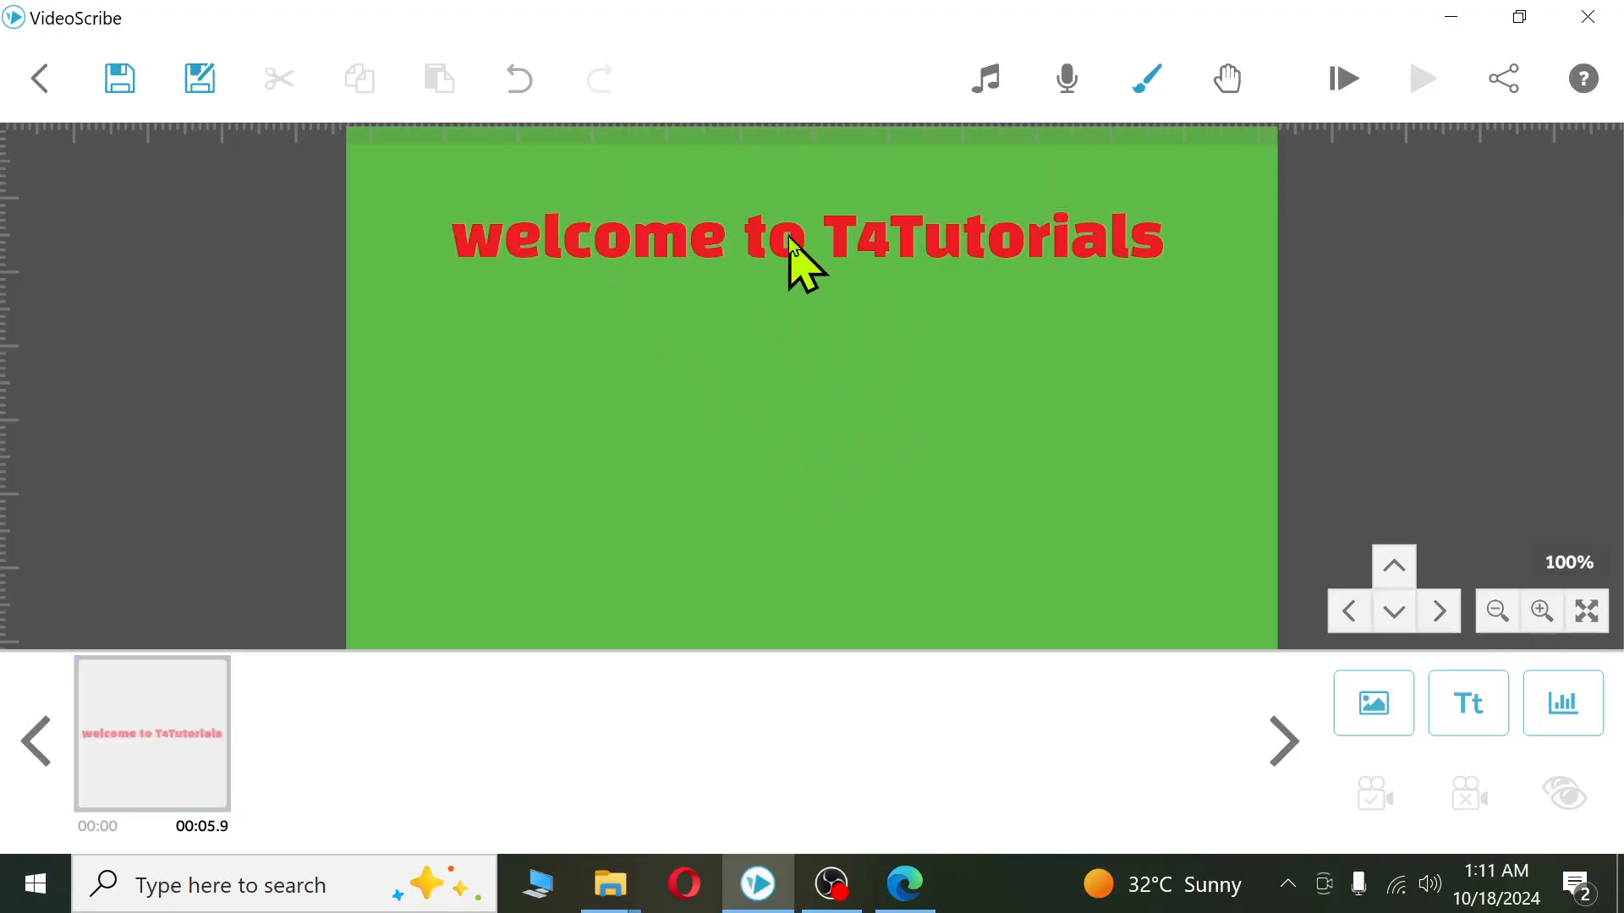
# - Move the welcome text down near the lower edge of the green canvas and deselect it
pyautogui.moveTo(435, 187); pyautogui.dragTo(1097, 378)
pyautogui.moveTo(448, 528); pyautogui.dragTo(1223, 624)
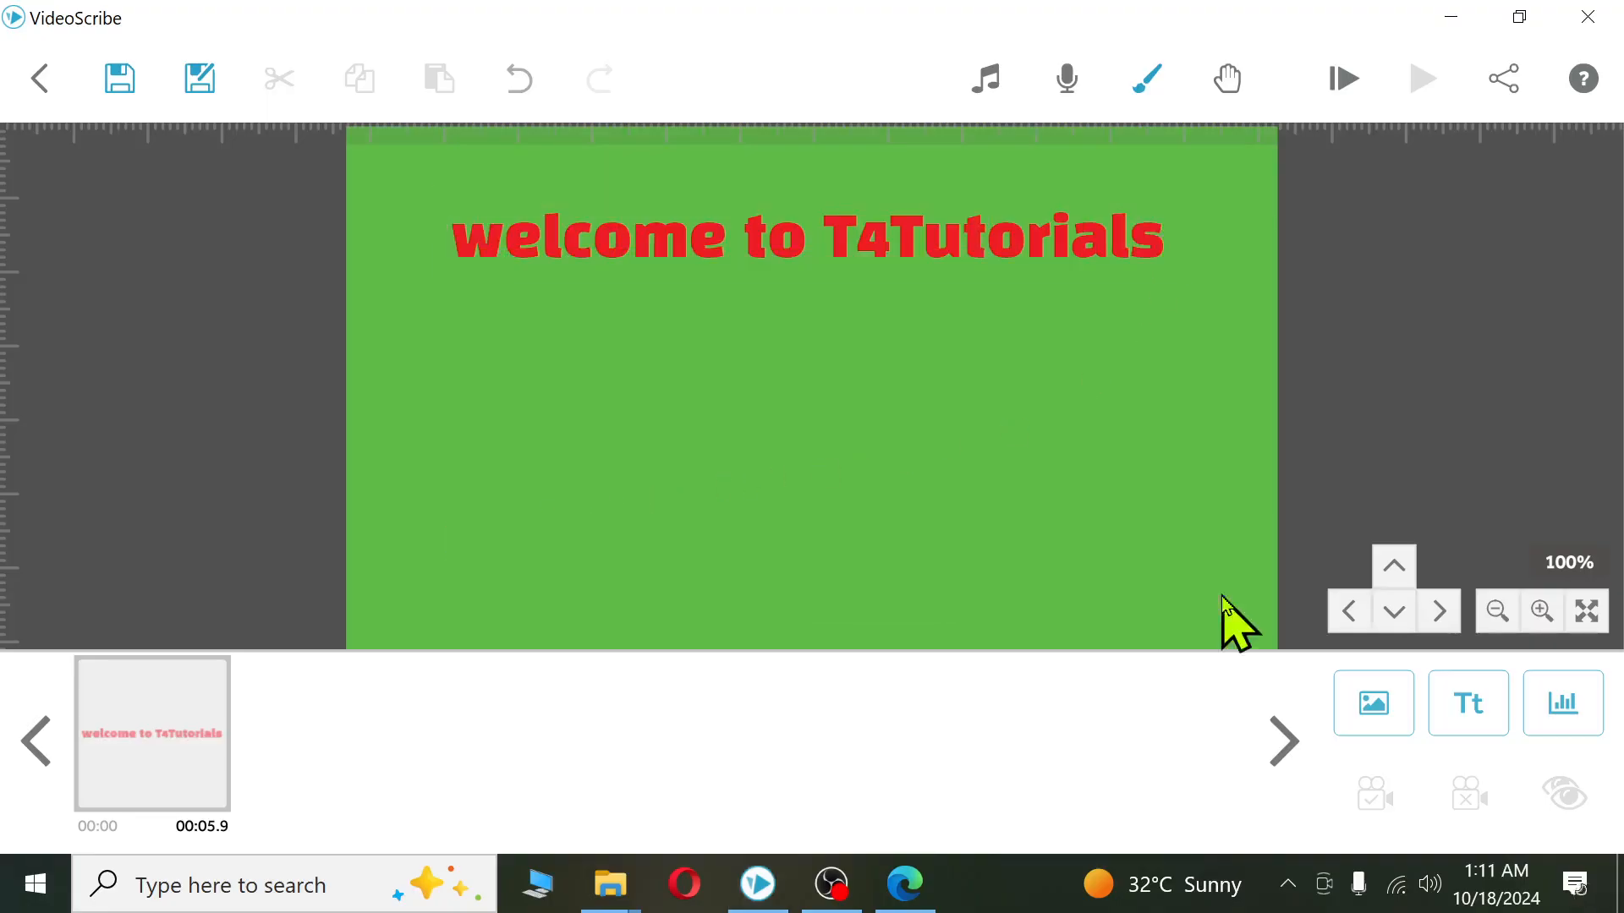
pyautogui.click(800, 238)
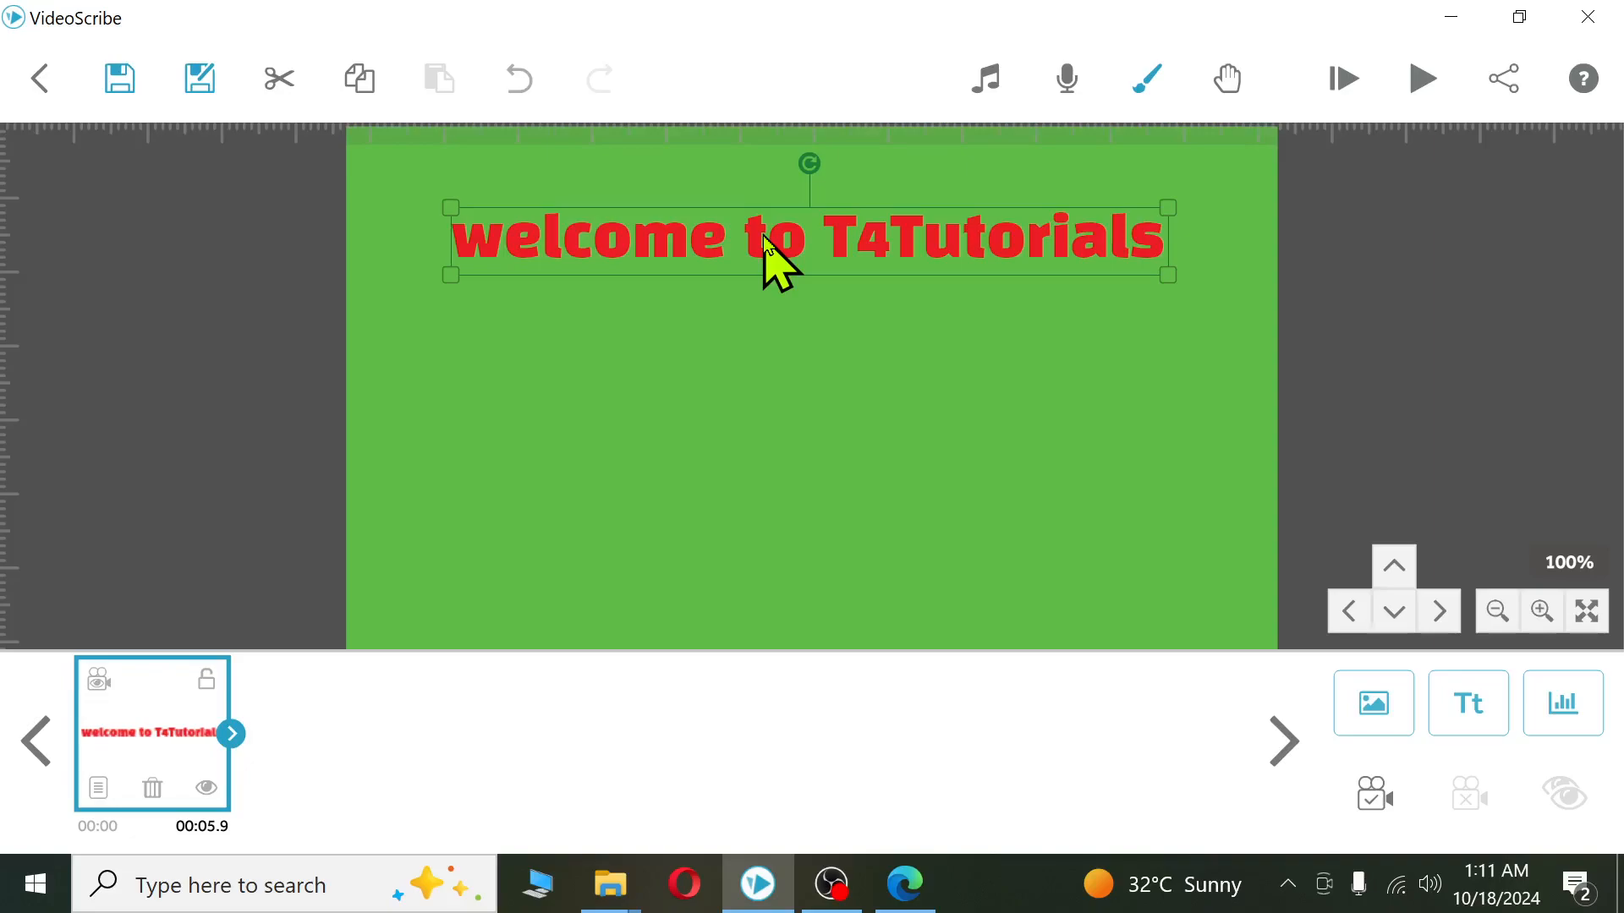
pyautogui.moveTo(764, 238); pyautogui.dragTo(749, 559)
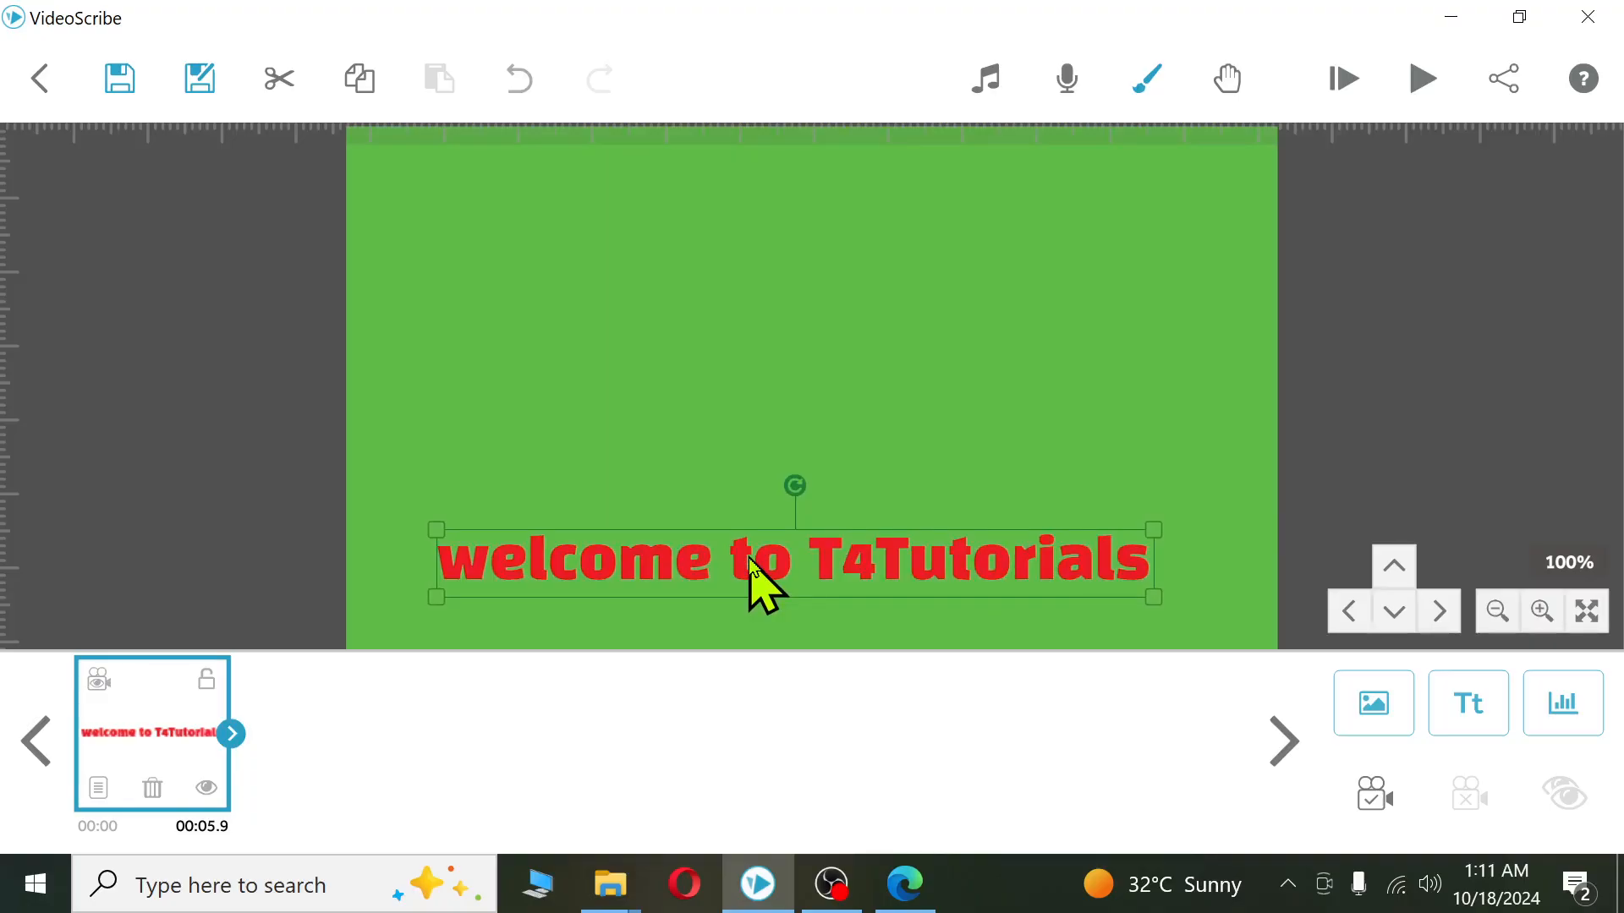
pyautogui.click(1097, 355)
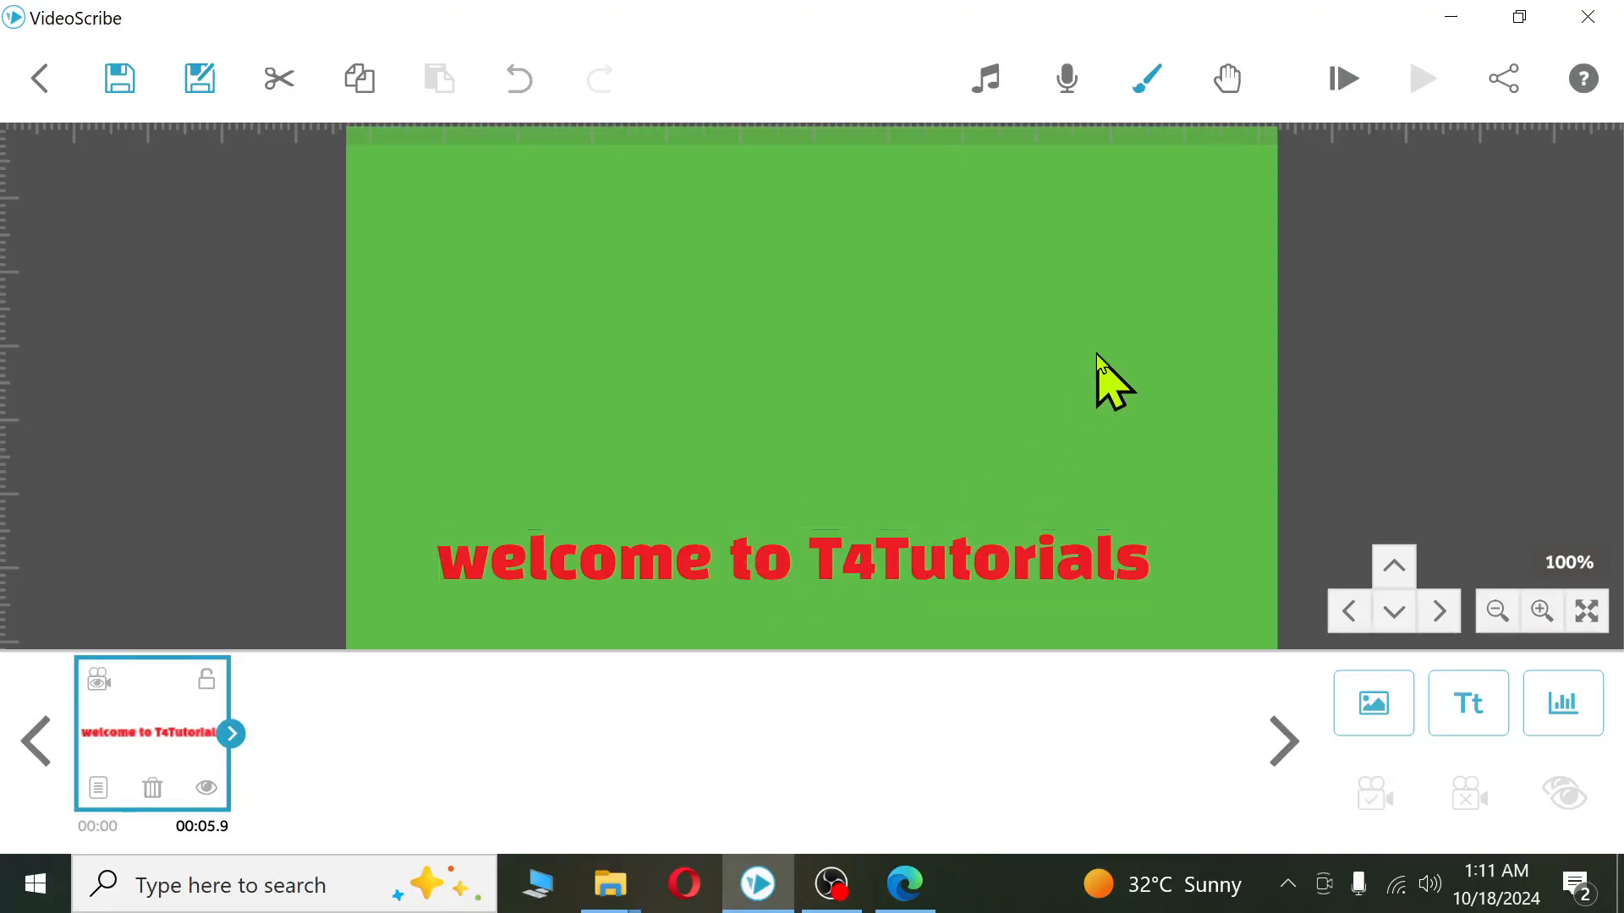
# - Move the welcome text up to the middle of the green canvas and try its rotation handle
pyautogui.click(825, 548)
pyautogui.moveTo(803, 561); pyautogui.dragTo(798, 373)
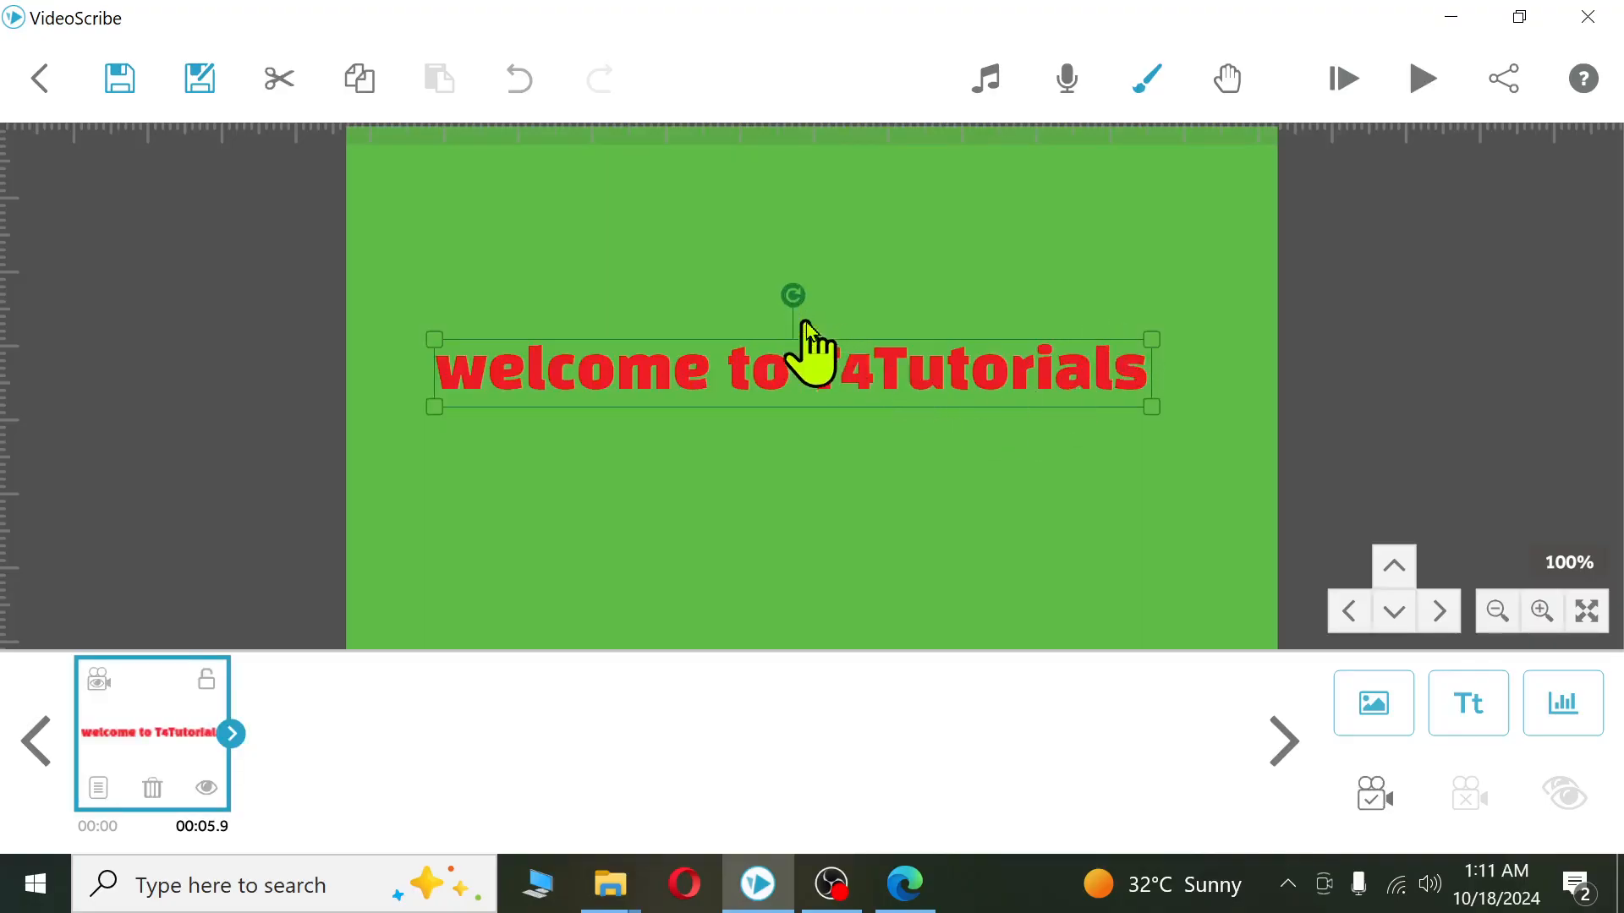
pyautogui.moveTo(758, 268); pyautogui.dragTo(822, 322)
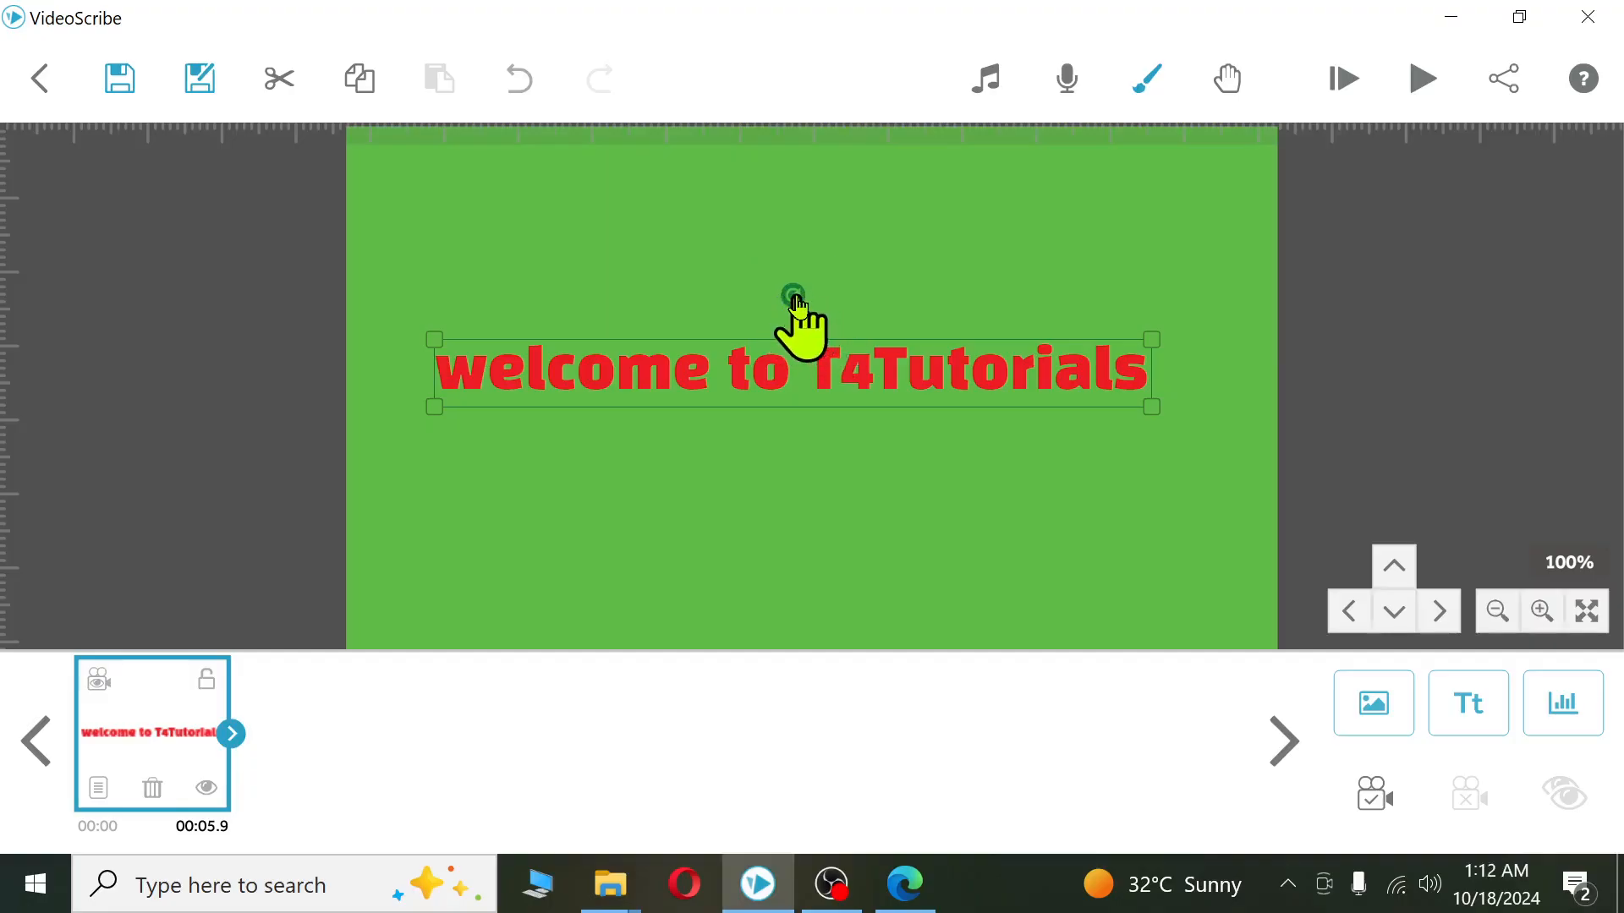
pyautogui.moveTo(795, 301)
pyautogui.mouseDown()
pyautogui.moveTo(837, 332)
pyautogui.moveTo(867, 418)
pyautogui.moveTo(917, 346)
pyautogui.moveTo(718, 284)
pyautogui.moveTo(663, 362)
pyautogui.moveTo(750, 308)
pyautogui.moveTo(812, 372)
pyautogui.moveTo(826, 348)
pyautogui.moveTo(744, 359)
pyautogui.moveTo(769, 334)
pyautogui.moveTo(793, 350)
pyautogui.moveTo(748, 349)
pyautogui.moveTo(805, 334)
pyautogui.moveTo(795, 322)
pyautogui.mouseUp()
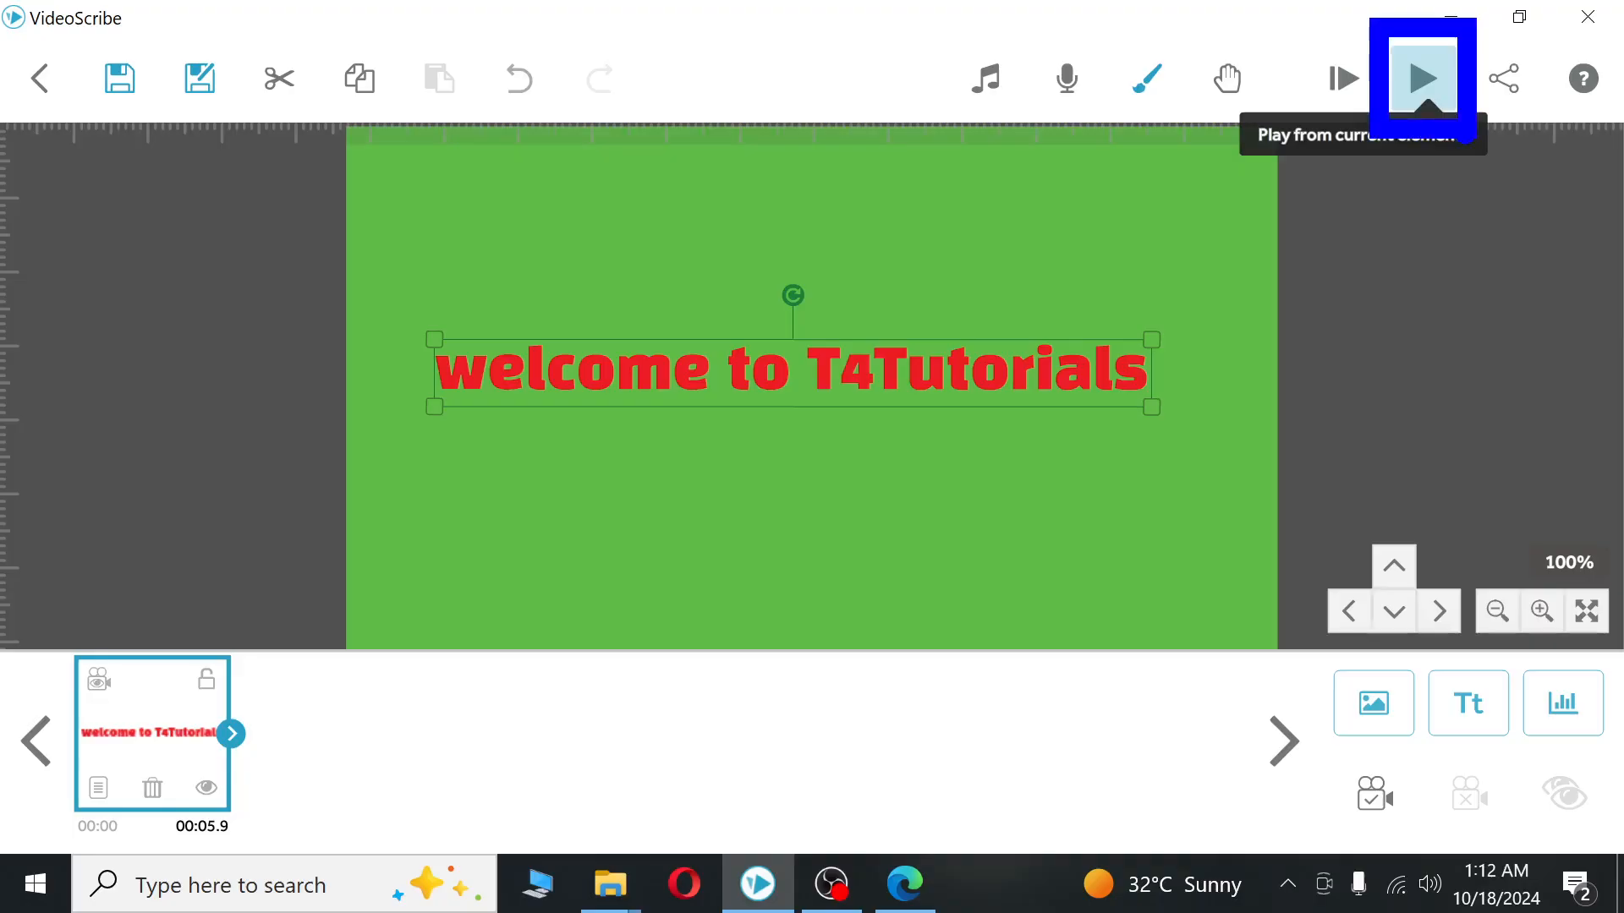
# - Play the scribe from the current element, and examine its share or download options, including adding a logo
pyautogui.click(1425, 80)
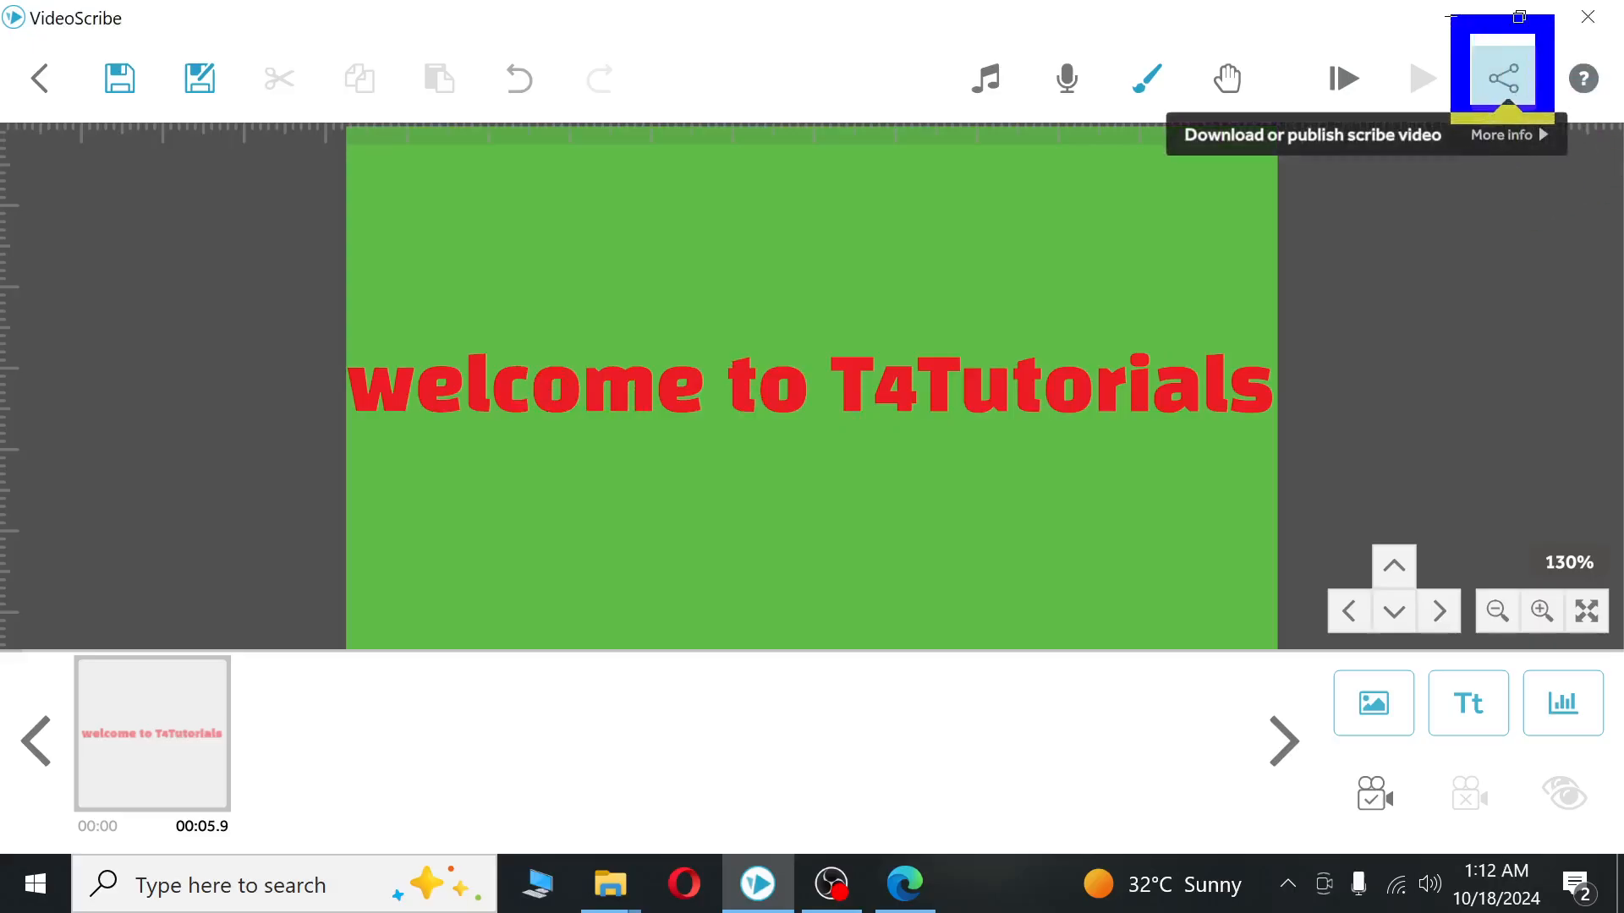
pyautogui.click(1509, 96)
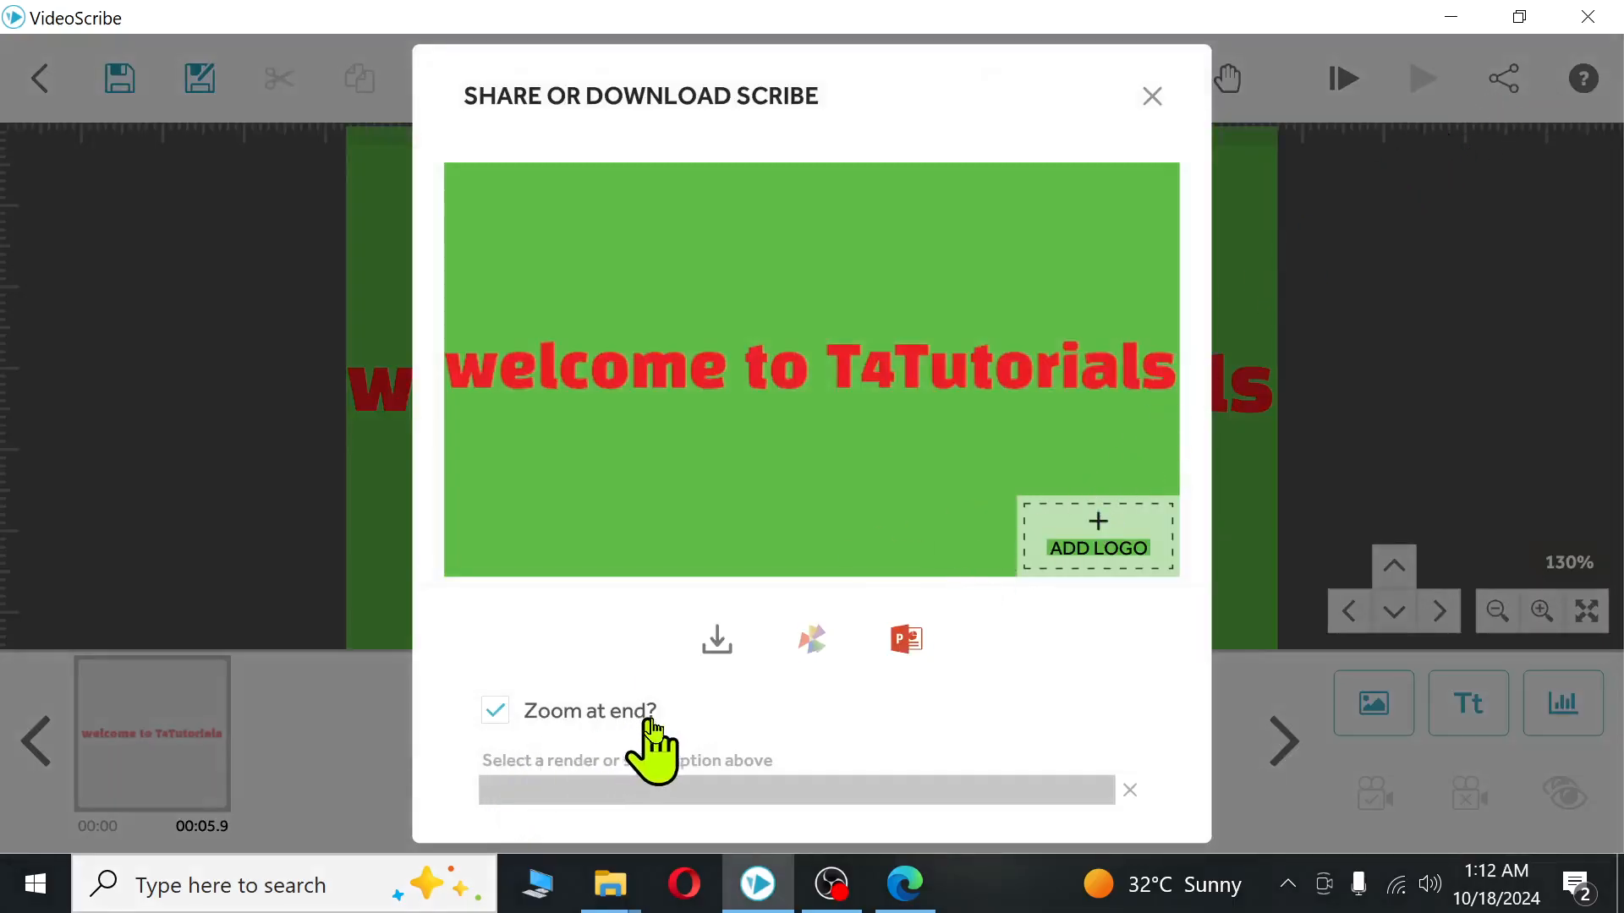
pyautogui.click(709, 626)
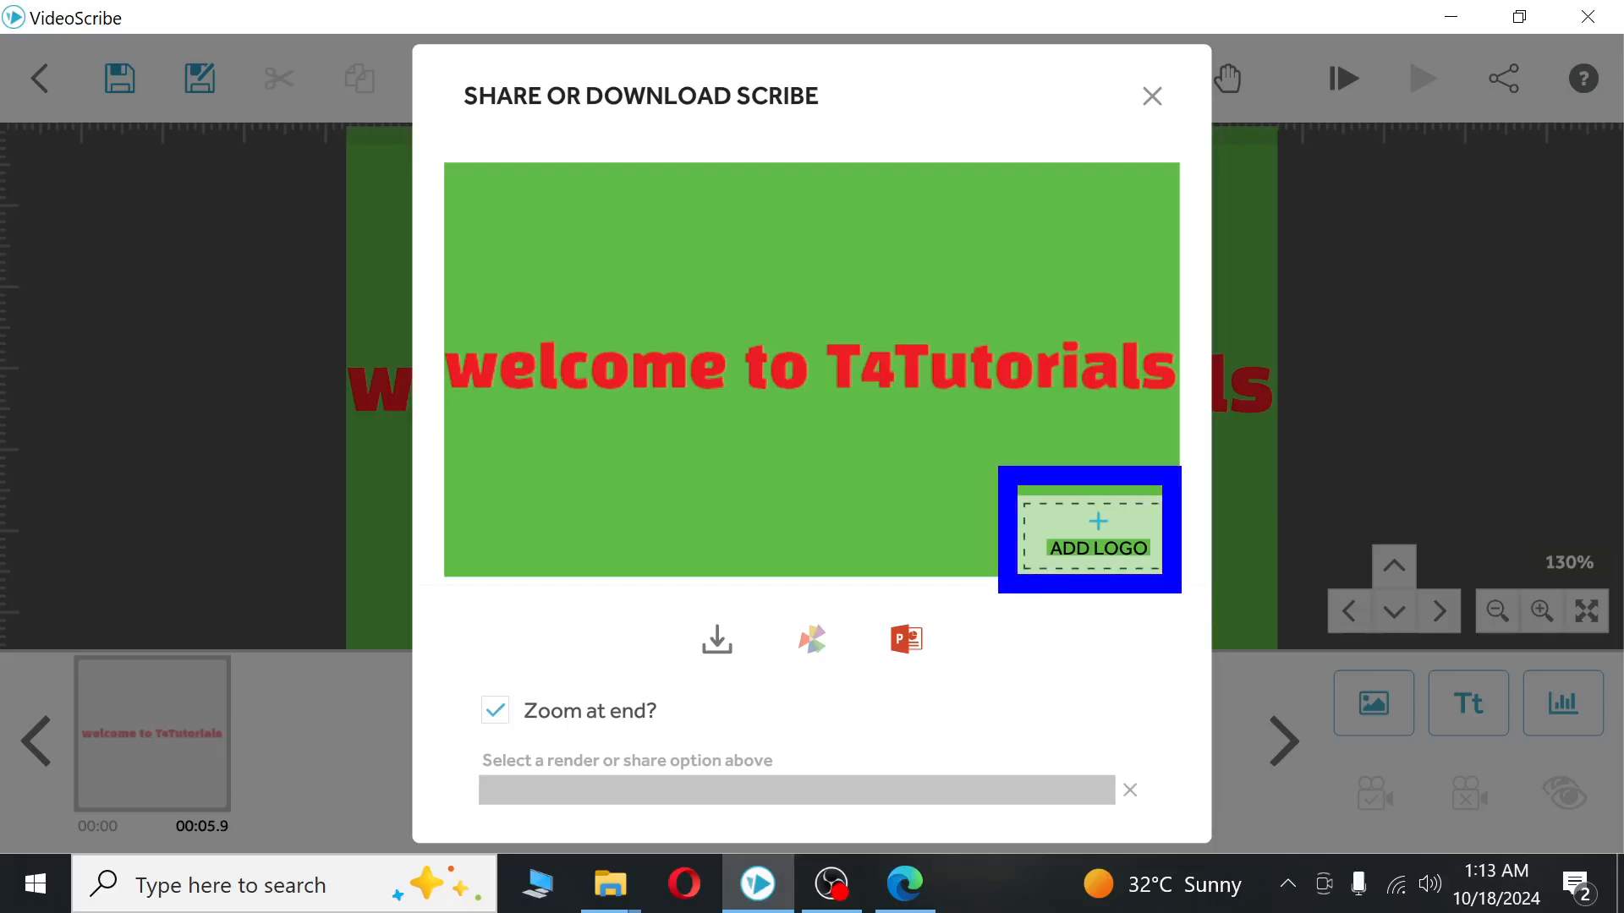
pyautogui.click(1104, 554)
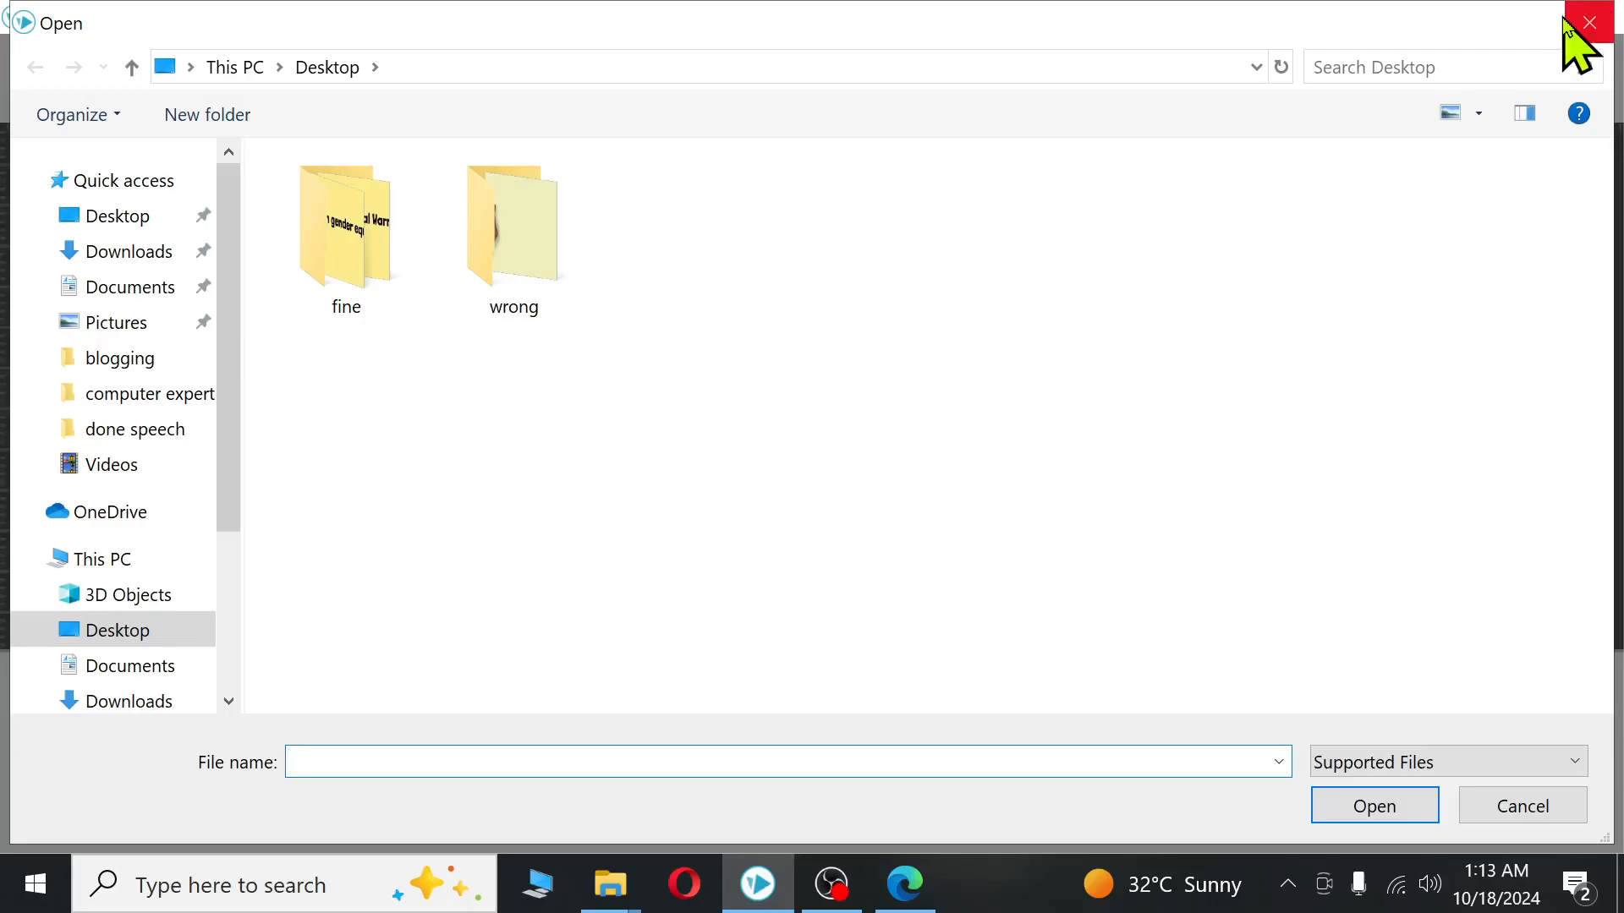
pyautogui.click(1589, 24)
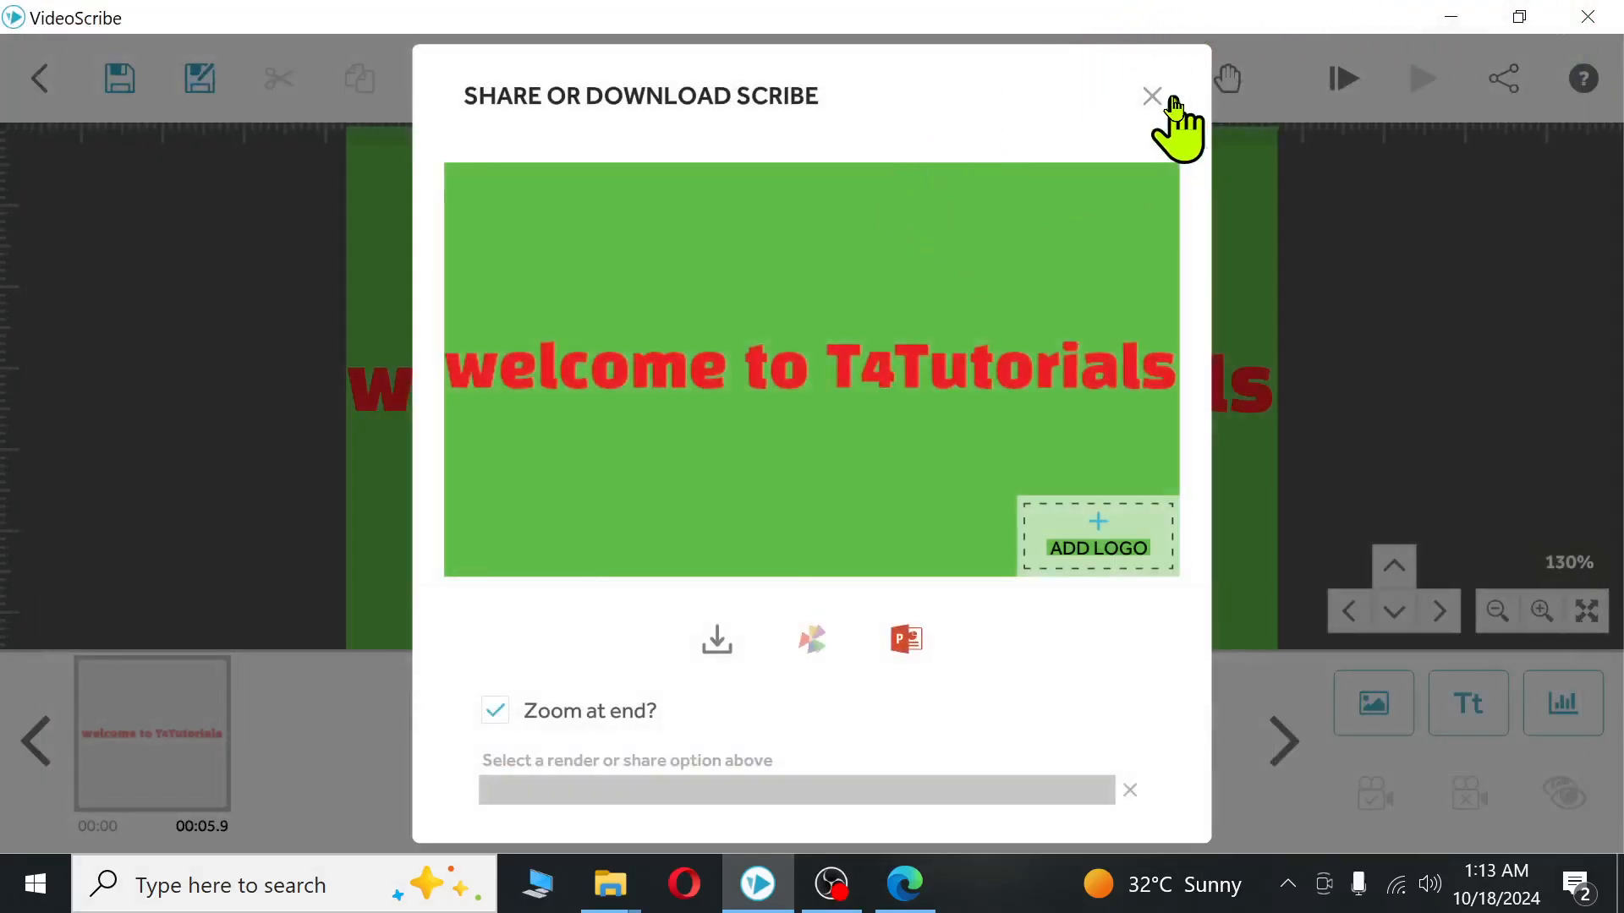
pyautogui.click(1152, 98)
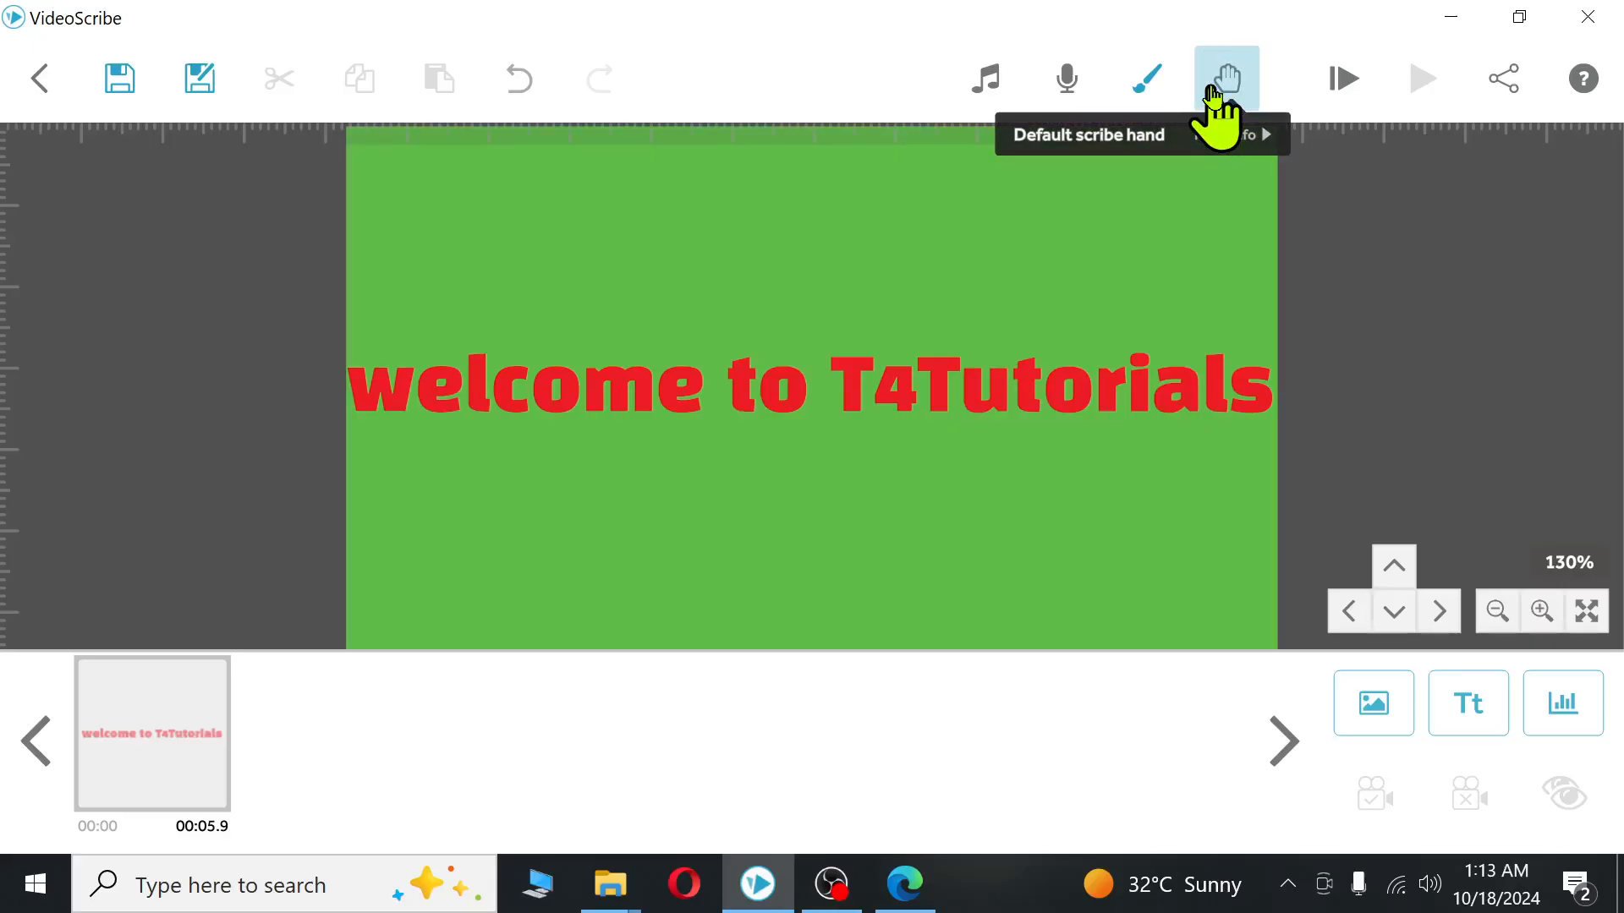
pyautogui.click(936, 389)
pyautogui.rightClick(935, 389)
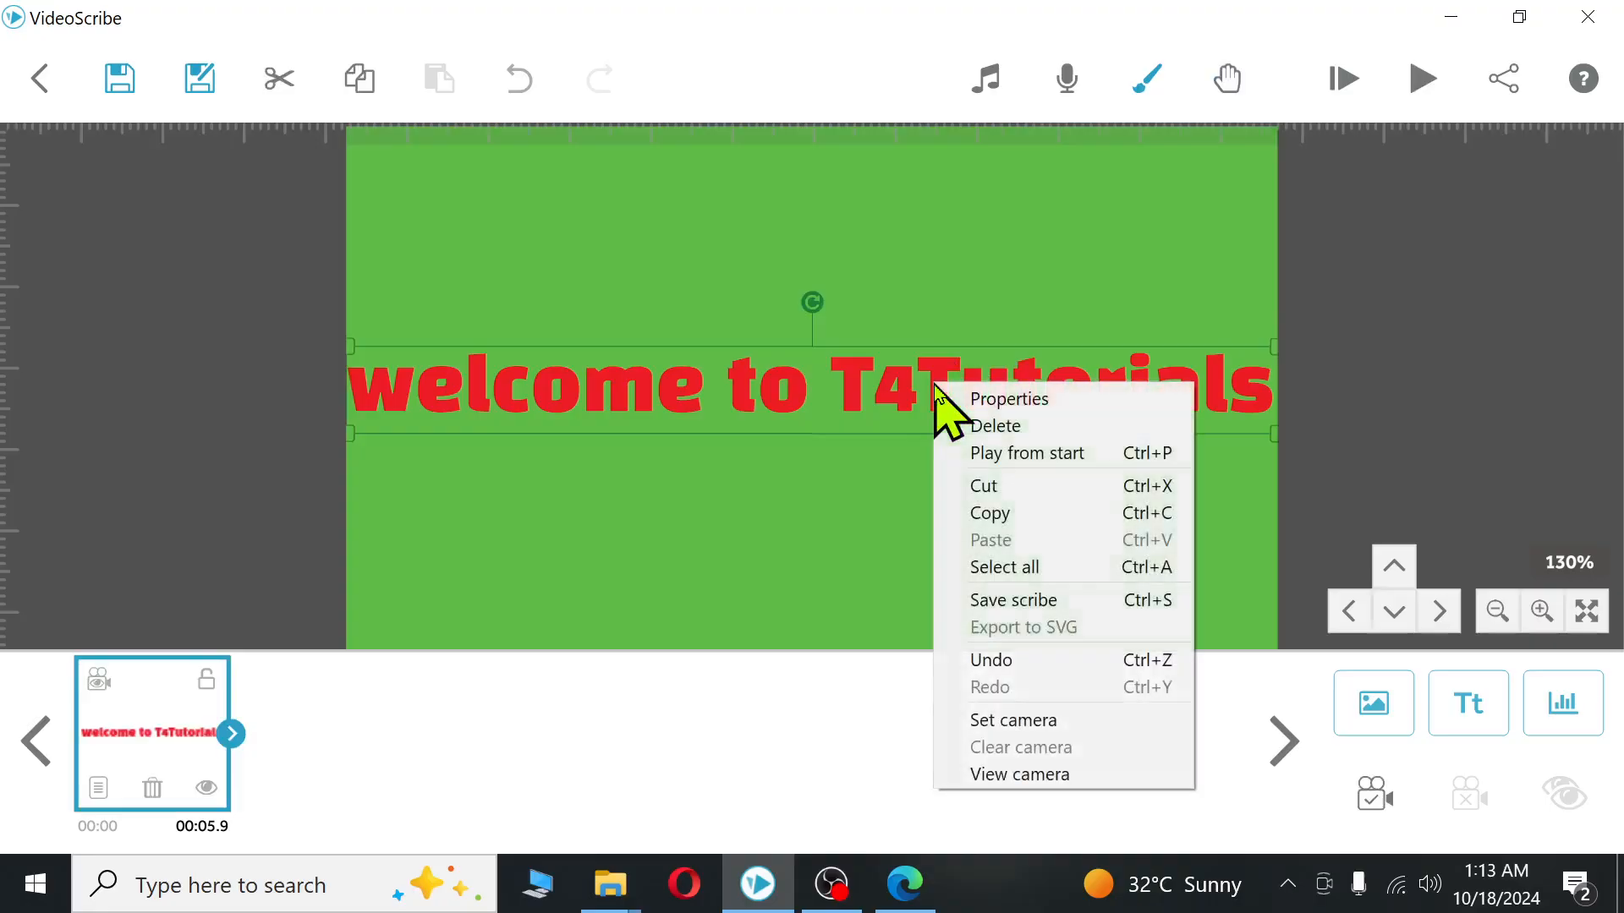
pyautogui.click(798, 446)
pyautogui.doubleClick(815, 387)
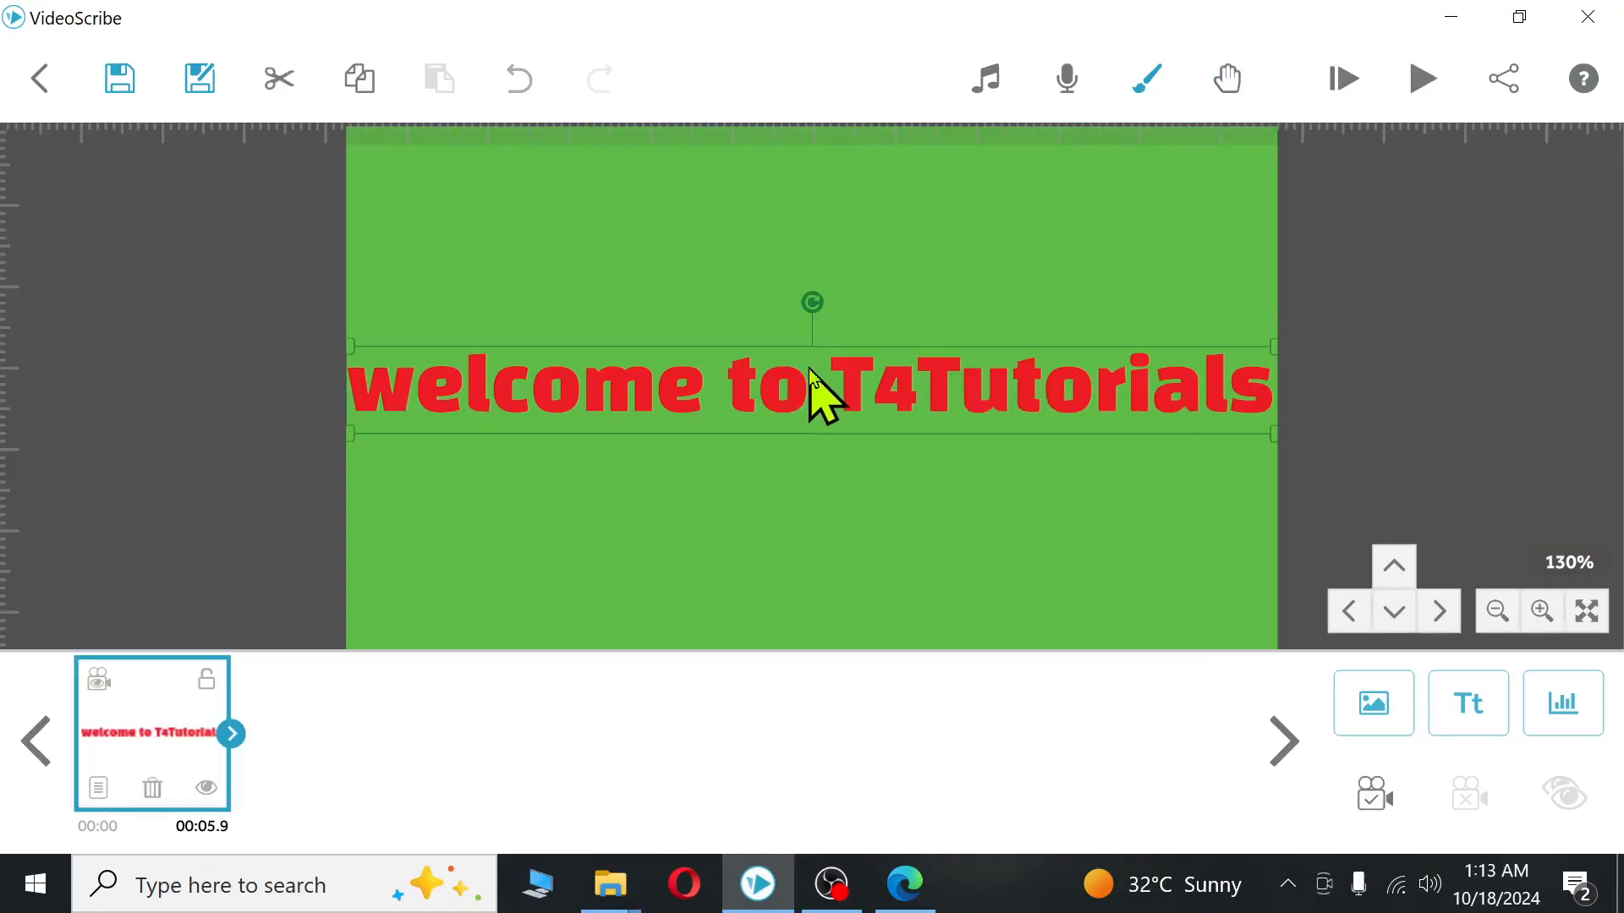
pyautogui.click(1300, 108)
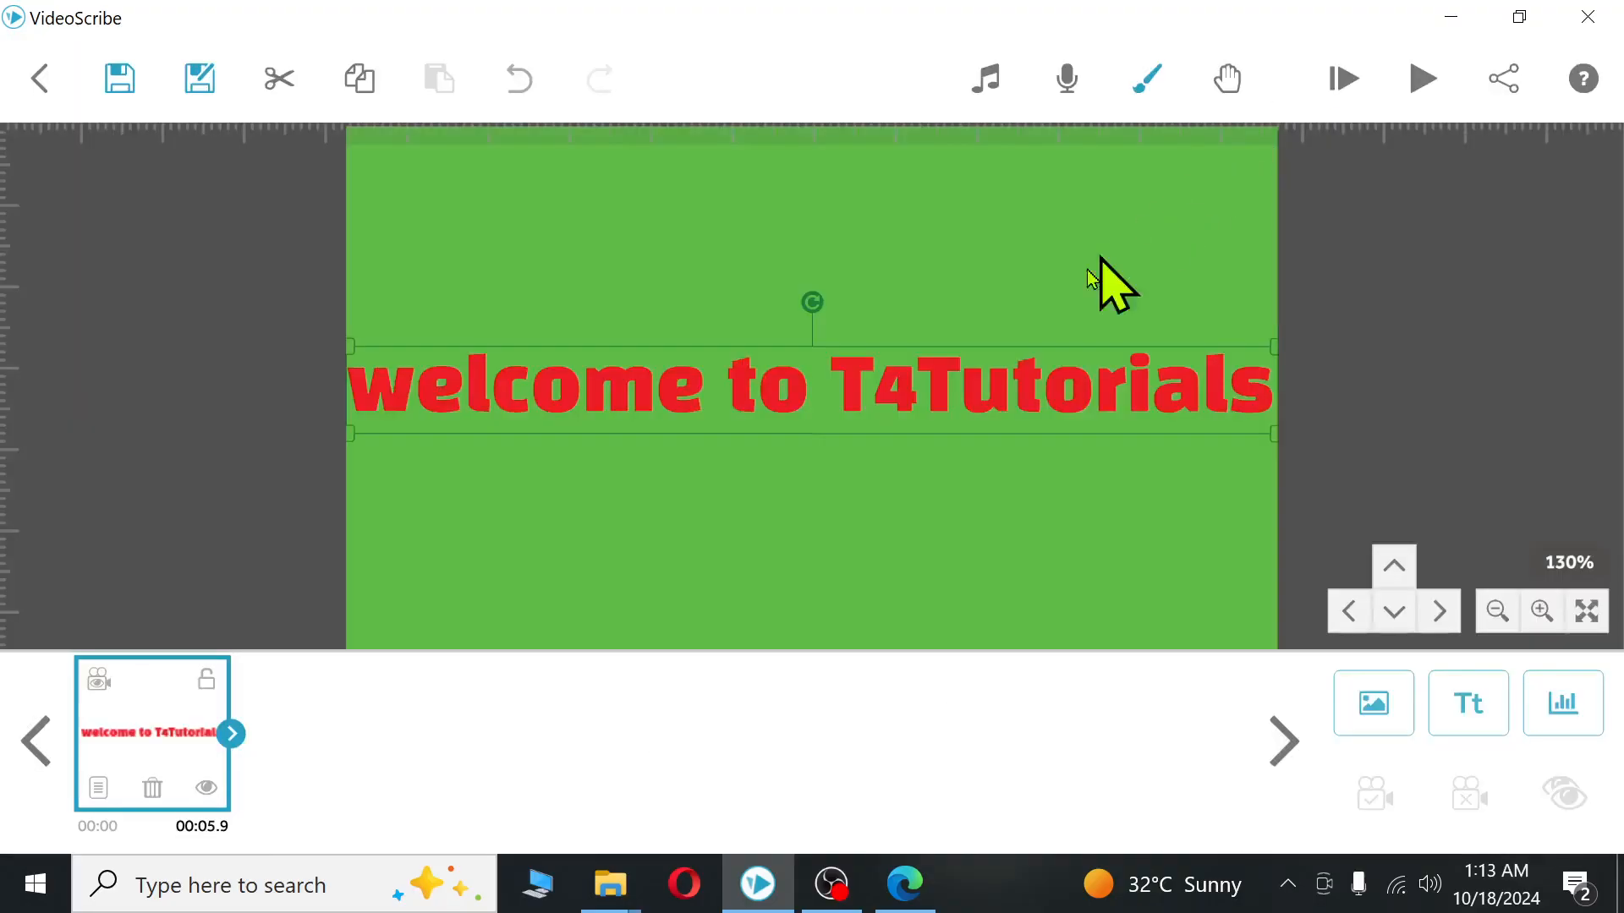
pyautogui.moveTo(405, 294); pyautogui.dragTo(1243, 477)
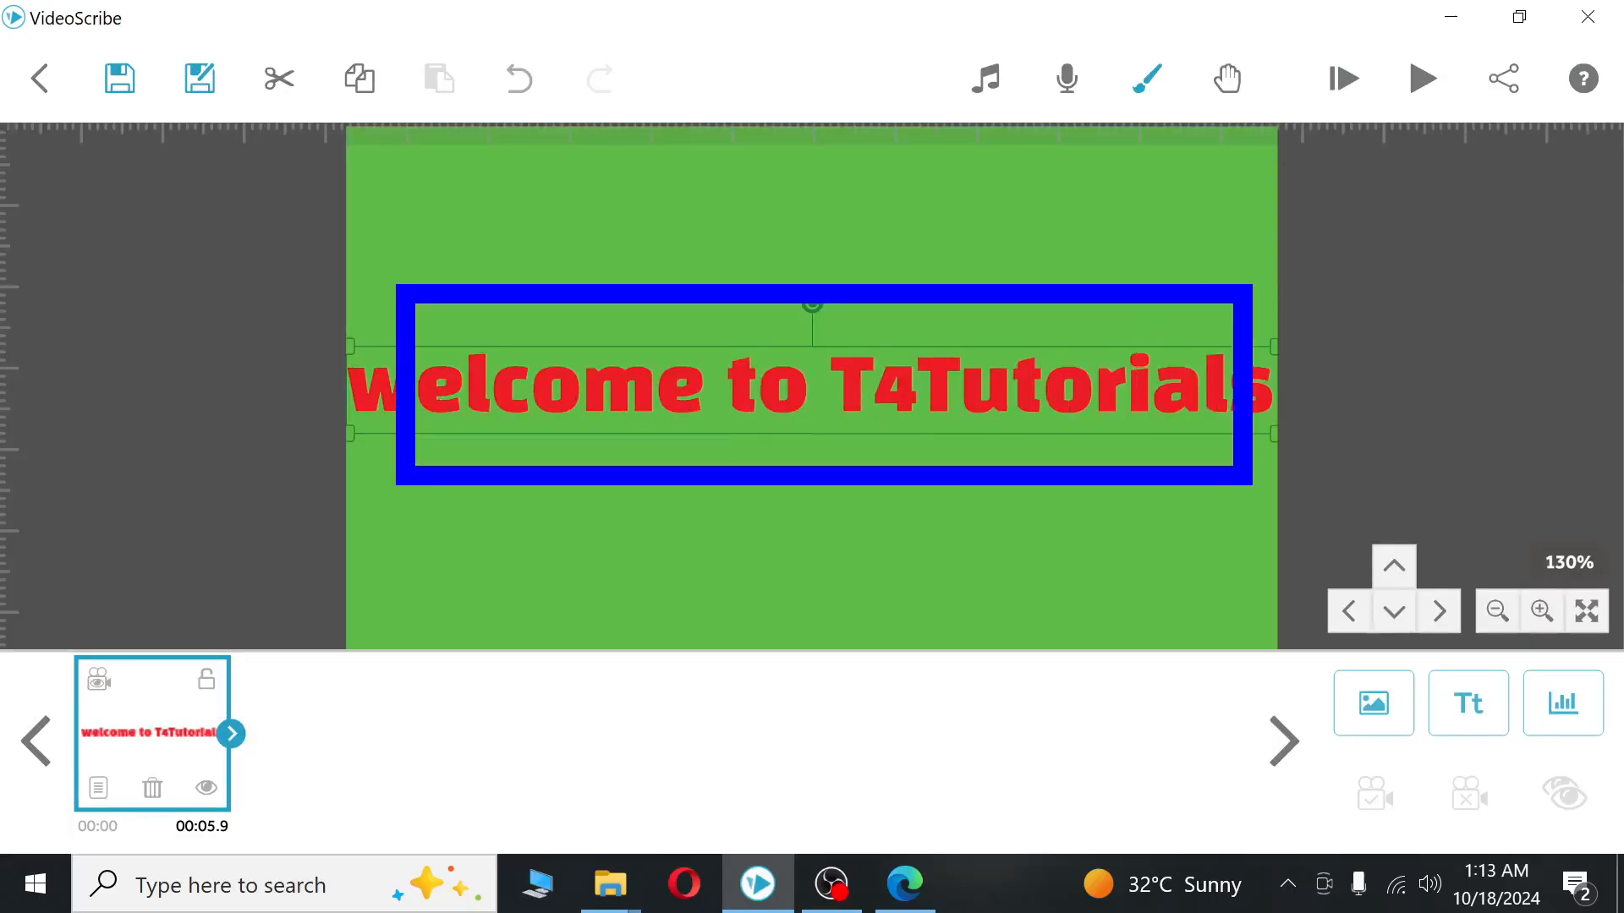
pyautogui.press('Escape')
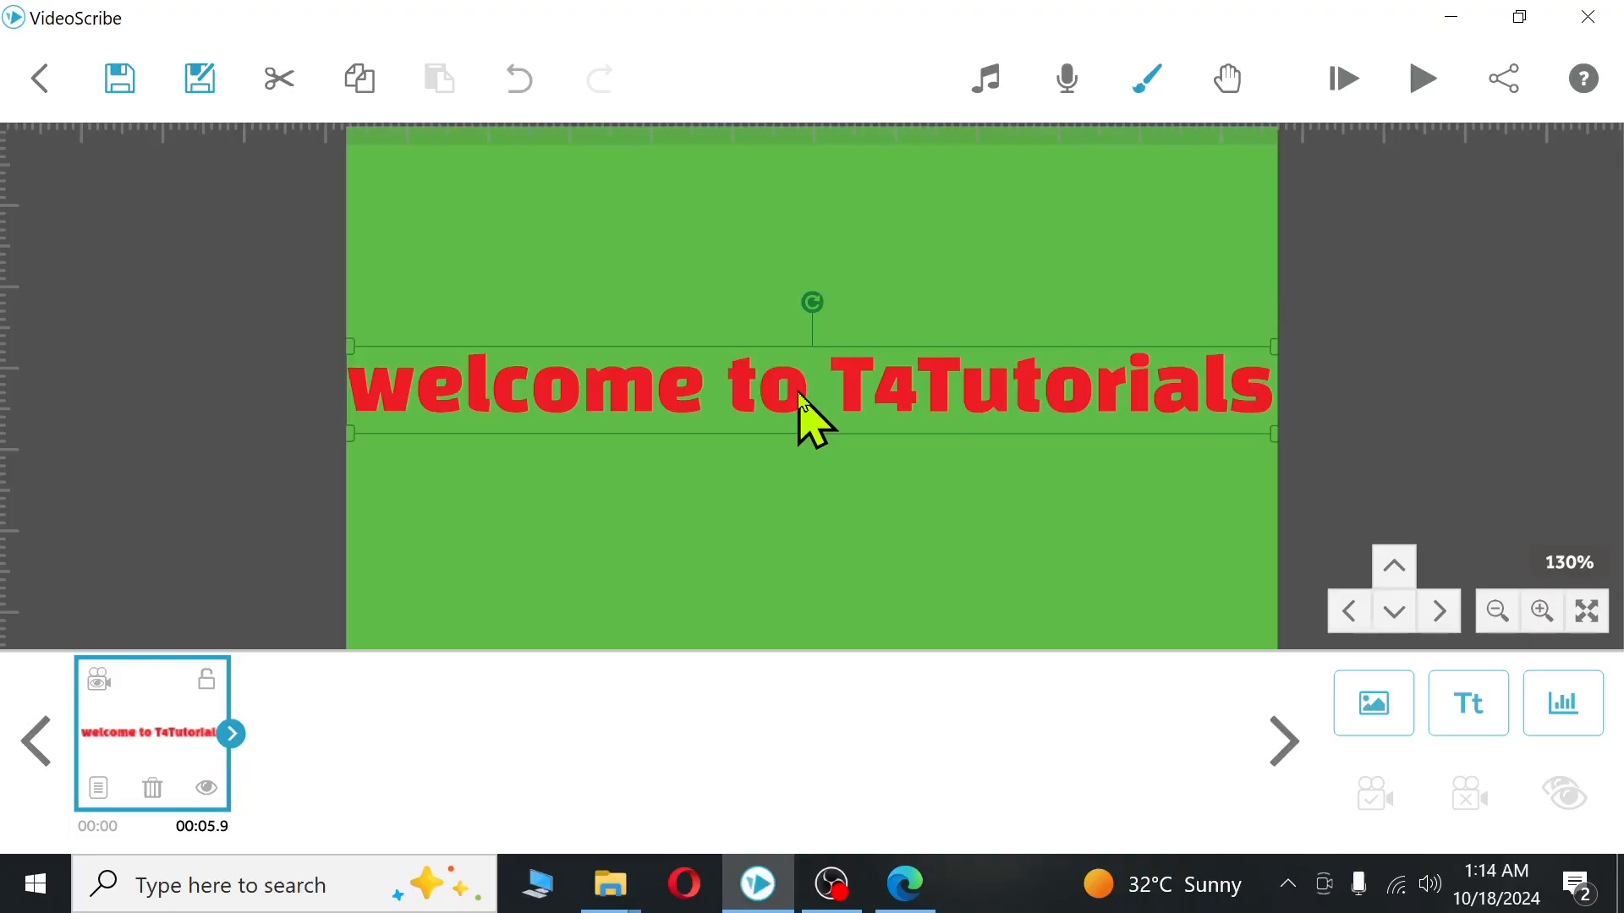
# - Open the welcome text's properties and examine its text editing and graphic filter settings
pyautogui.doubleClick(802, 401)
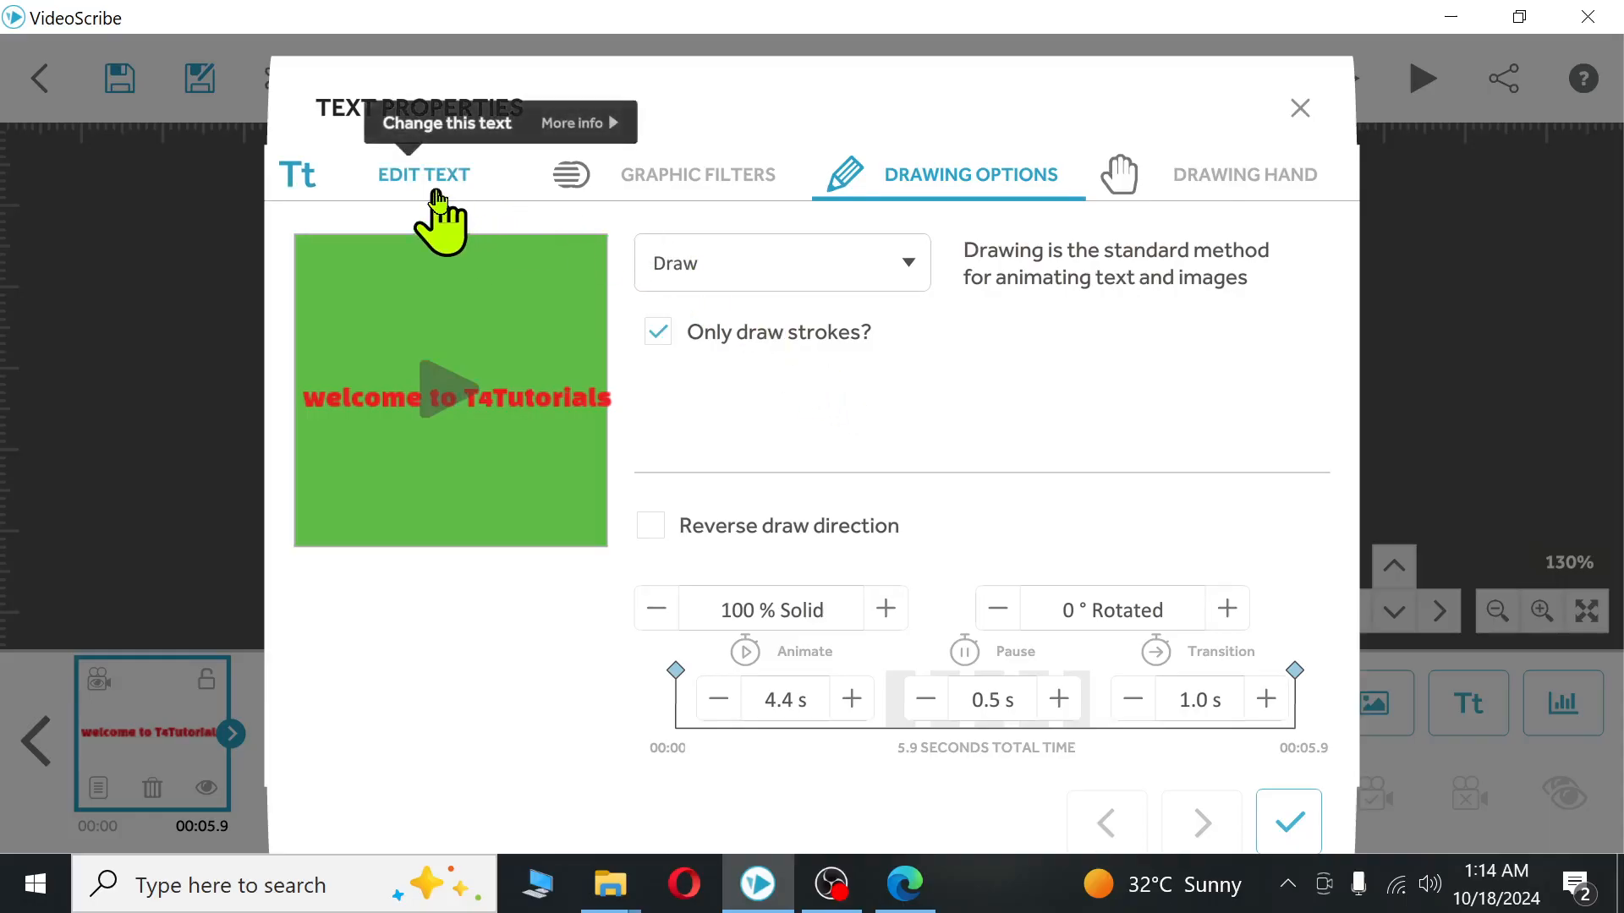
pyautogui.click(433, 182)
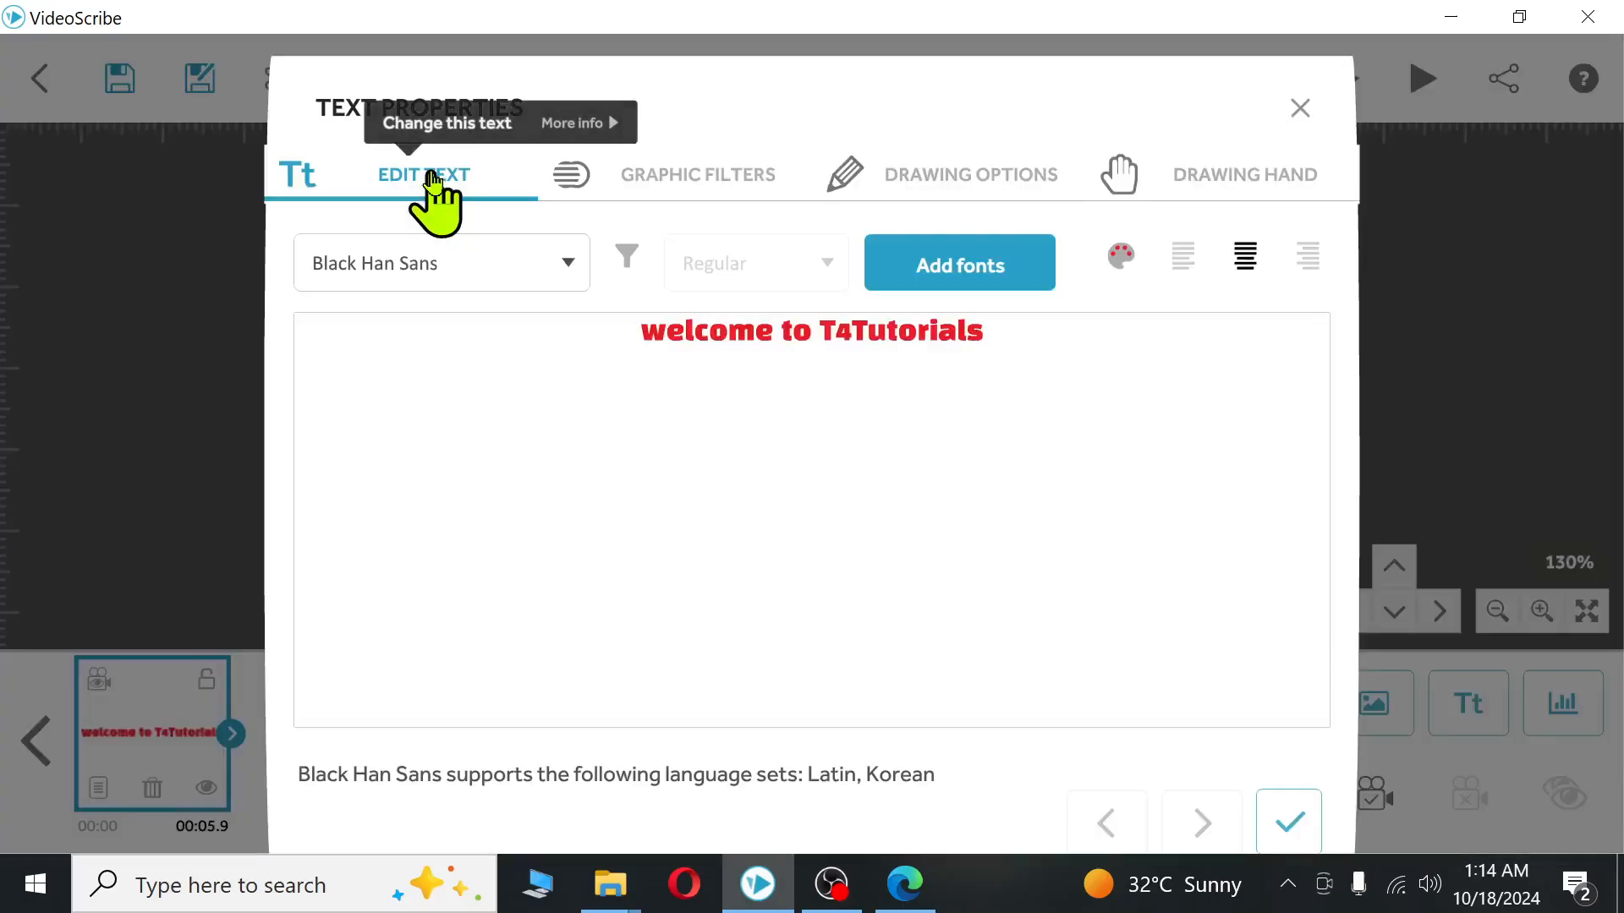
pyautogui.moveTo(633, 350); pyautogui.dragTo(1014, 352)
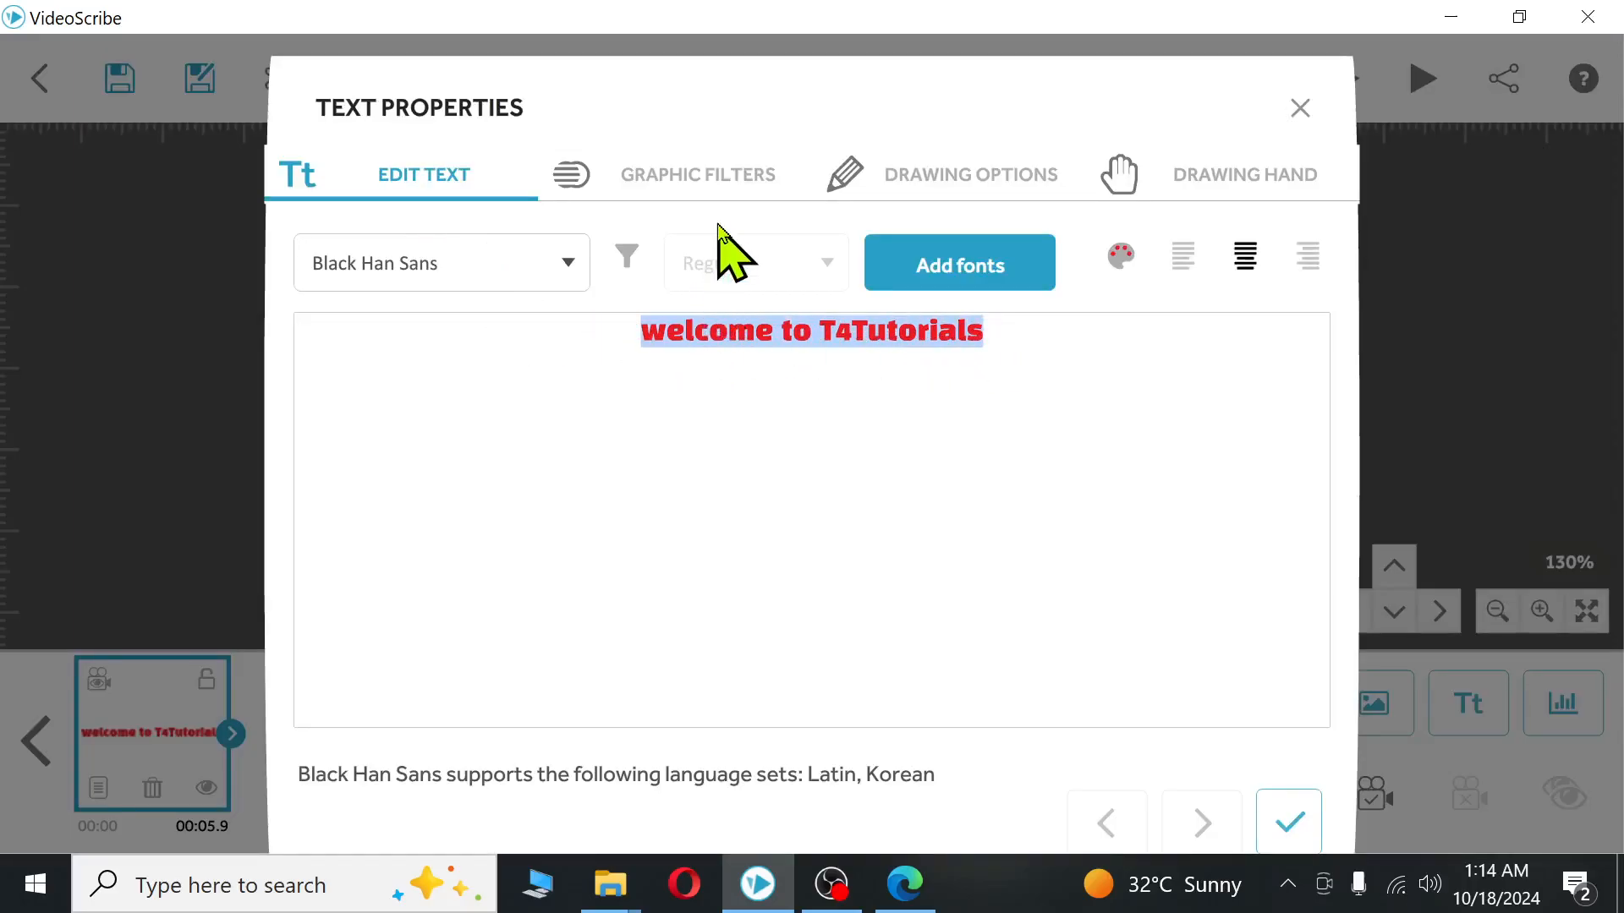
pyautogui.click(710, 182)
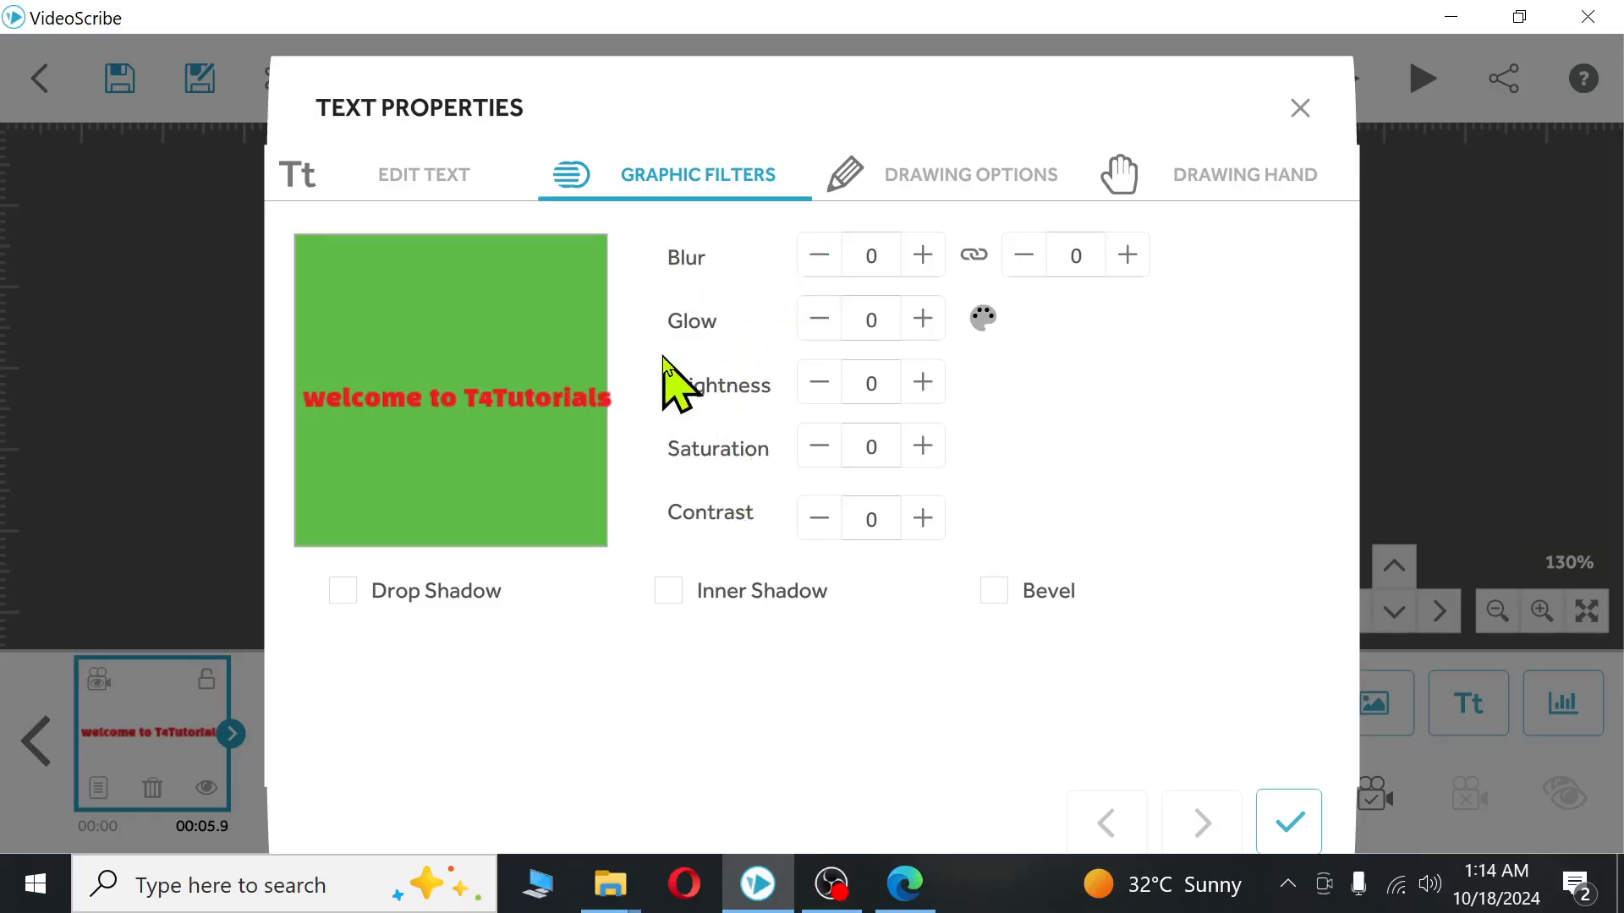
pyautogui.hotkey('ctrl', '2')
pyautogui.moveTo(639, 229)
pyautogui.mouseDown()
pyautogui.moveTo(747, 377)
pyautogui.moveTo(1035, 524)
pyautogui.moveTo(1193, 560)
pyautogui.moveTo(1231, 607)
pyautogui.moveTo(1245, 563)
pyautogui.moveTo(1254, 635)
pyautogui.mouseUp()
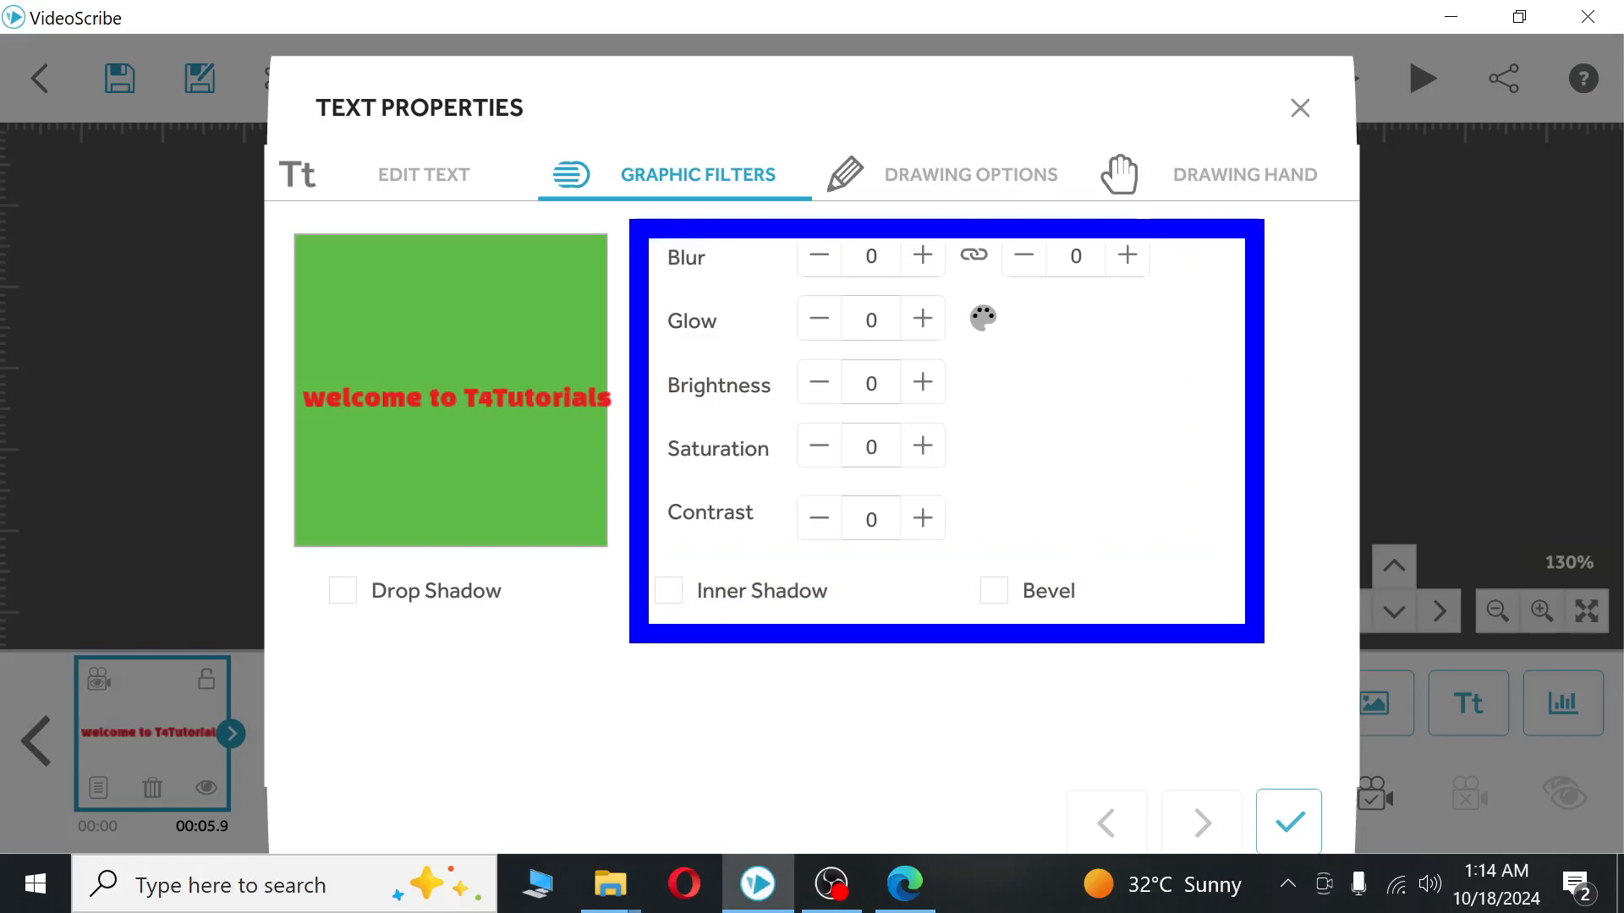
pyautogui.moveTo(300, 551)
pyautogui.mouseDown()
pyautogui.moveTo(435, 647)
pyautogui.moveTo(545, 658)
pyautogui.mouseUp()
pyautogui.press('Escape')
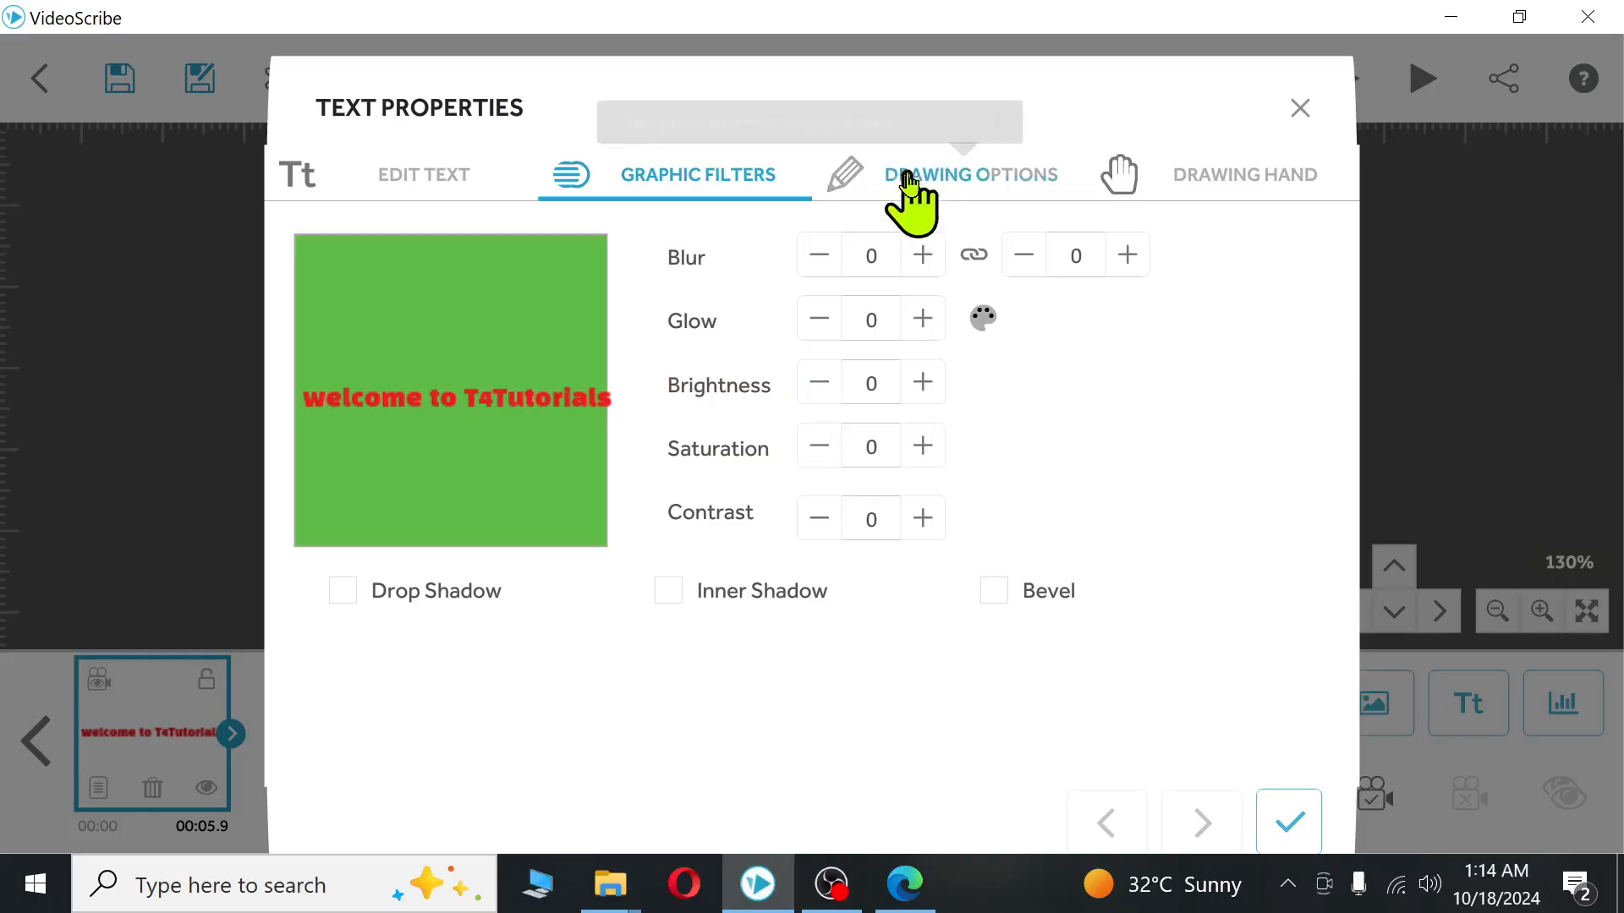
# - Show the welcome text's drawing options and examine the available animation methods
pyautogui.hotkey('ctrl', '2')
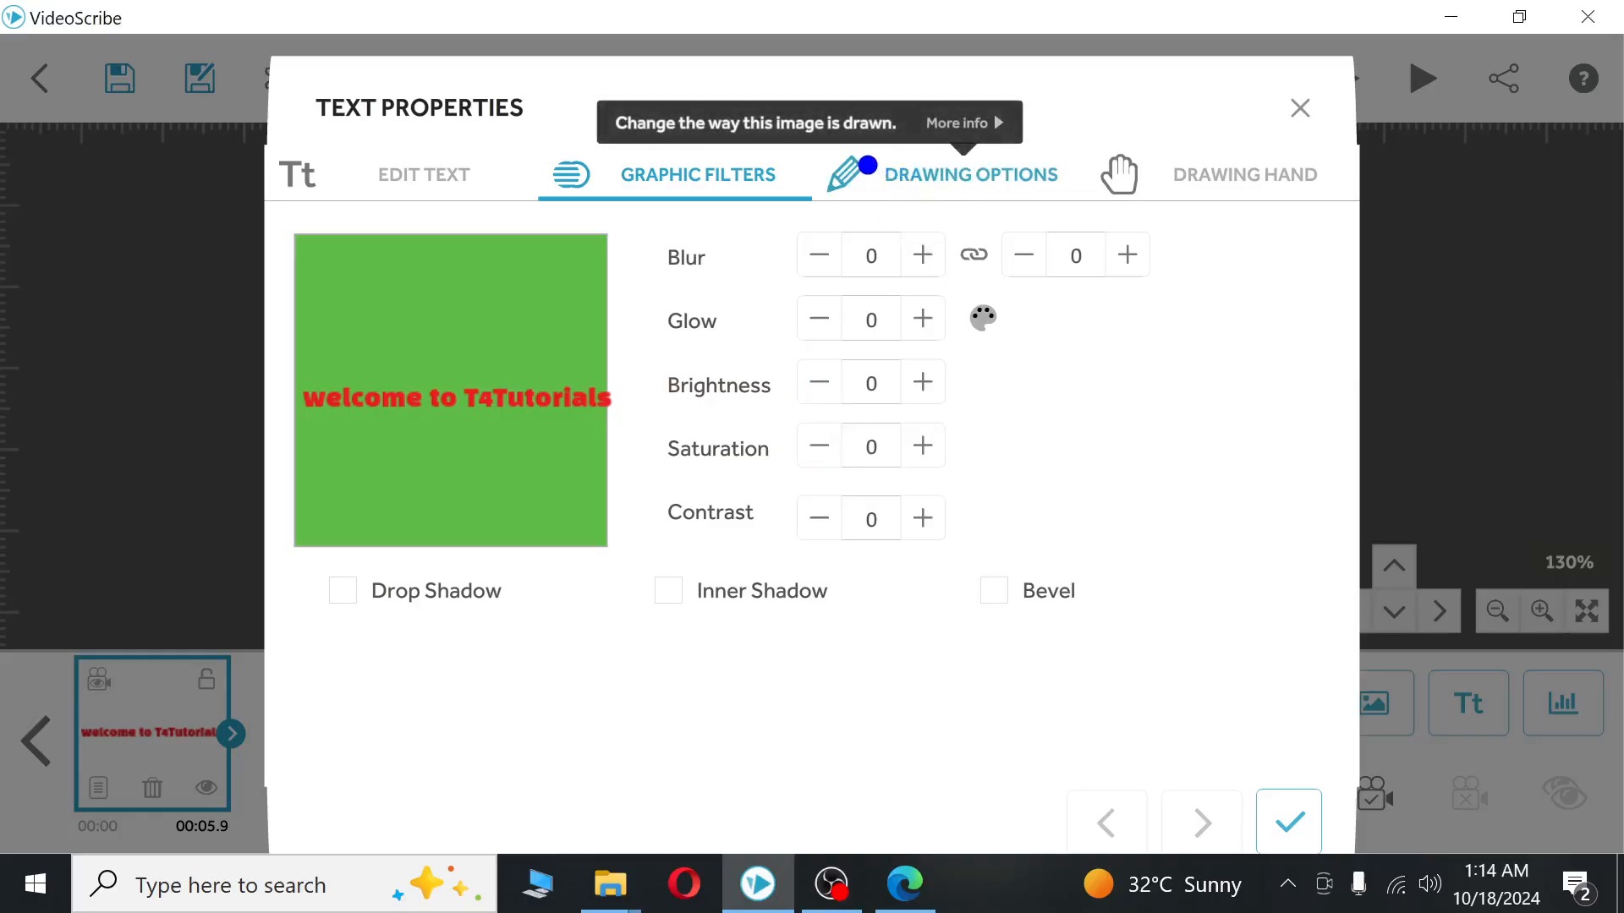
pyautogui.moveTo(817, 153); pyautogui.dragTo(1071, 217)
pyautogui.press('Escape')
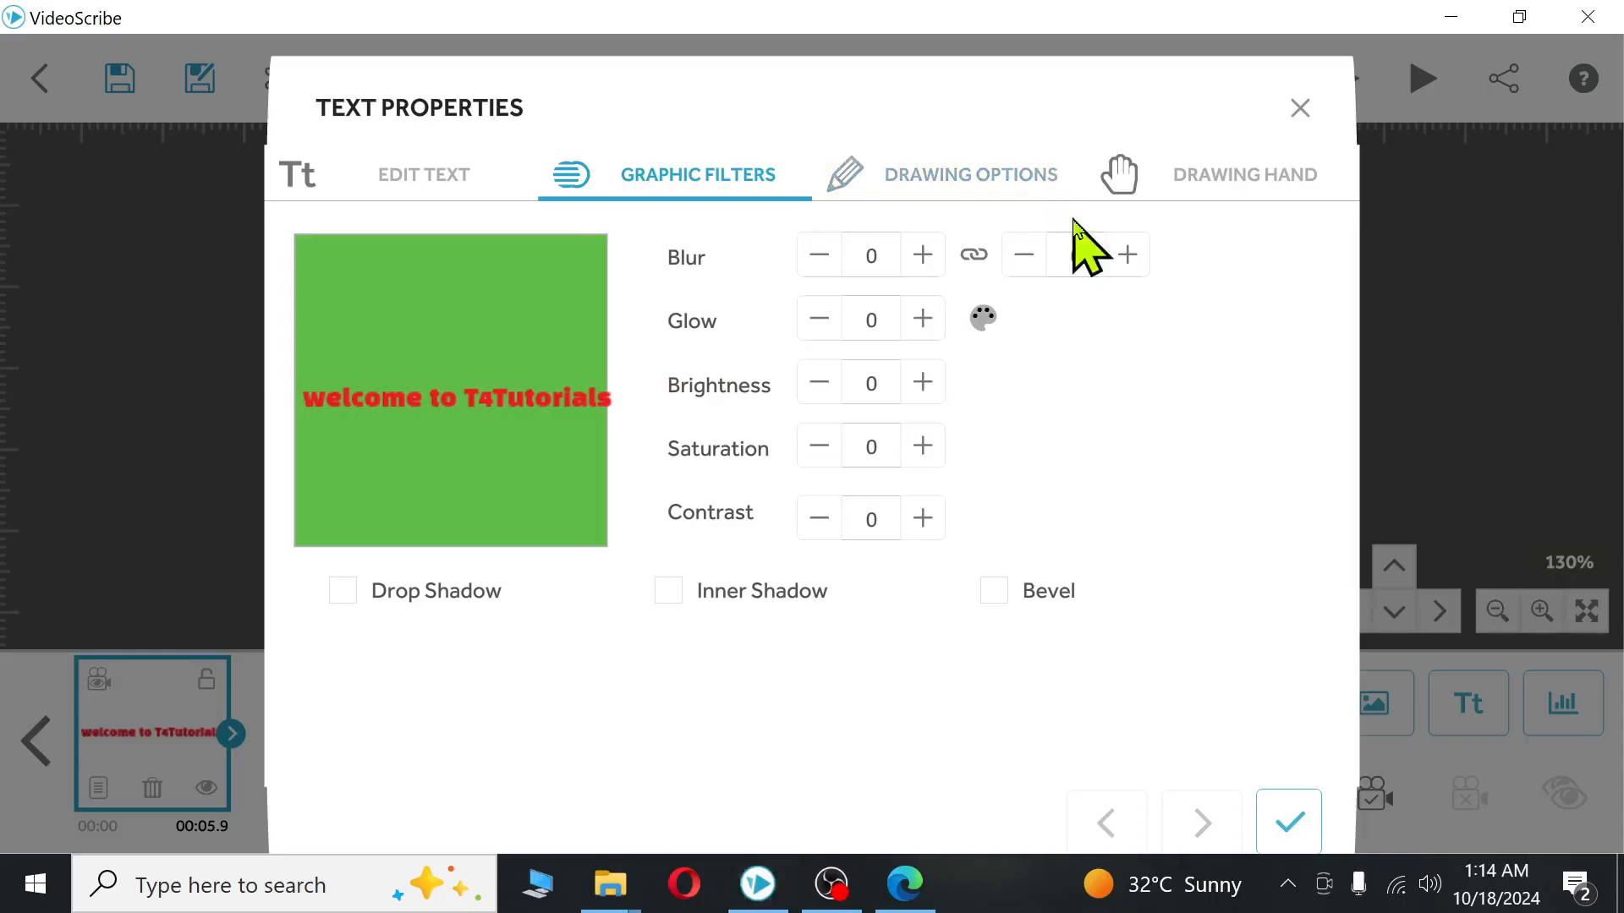
pyautogui.click(1017, 182)
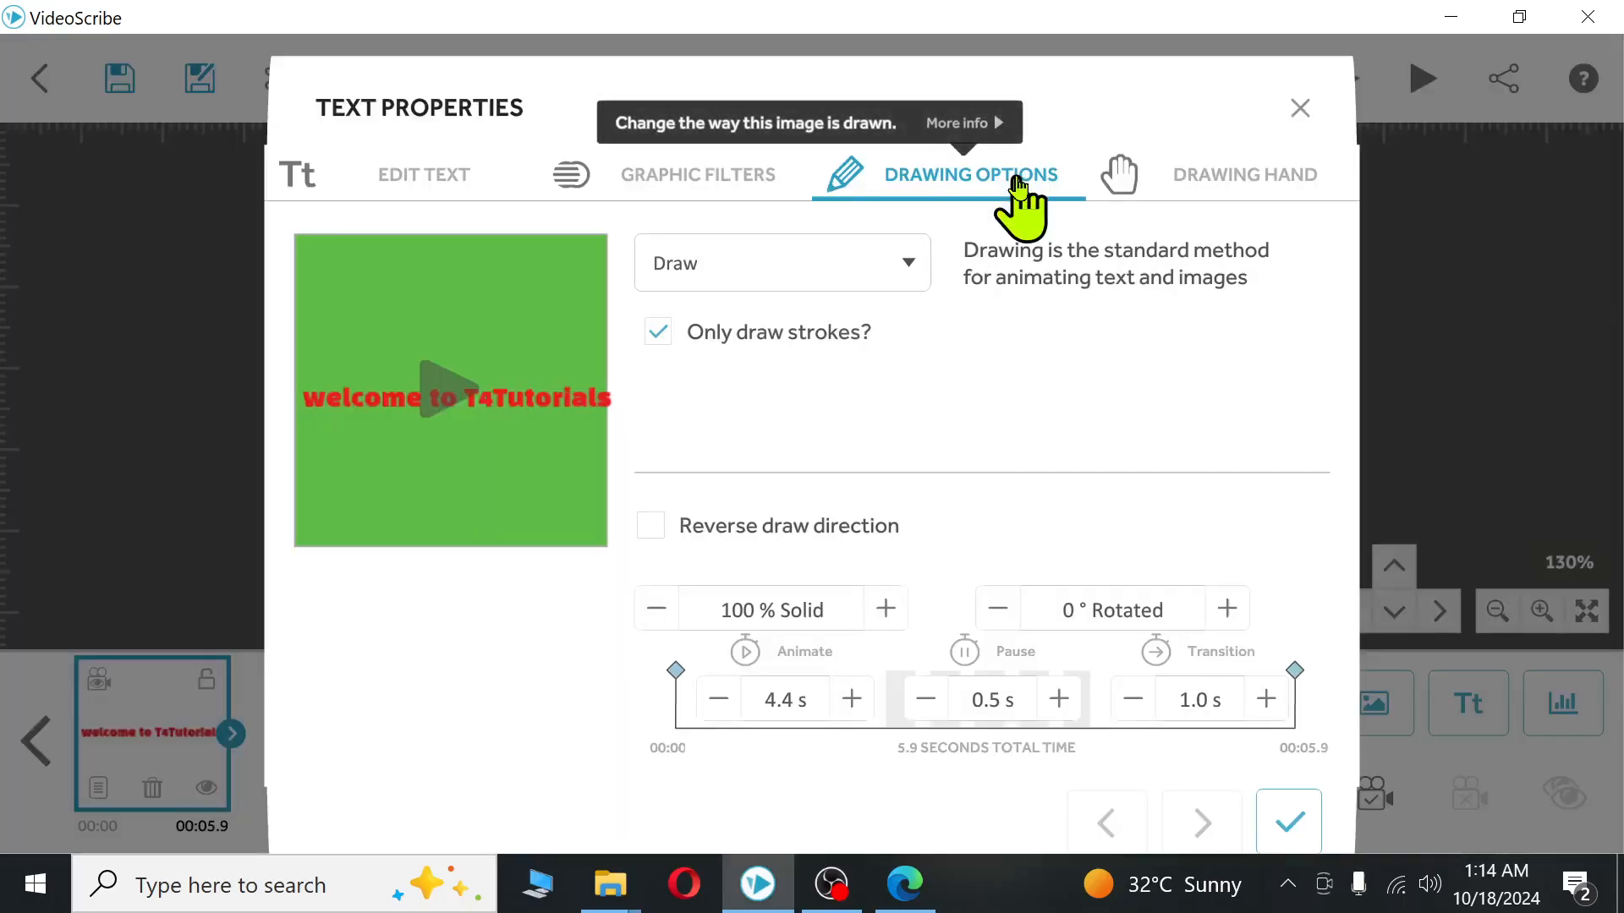
pyautogui.click(886, 290)
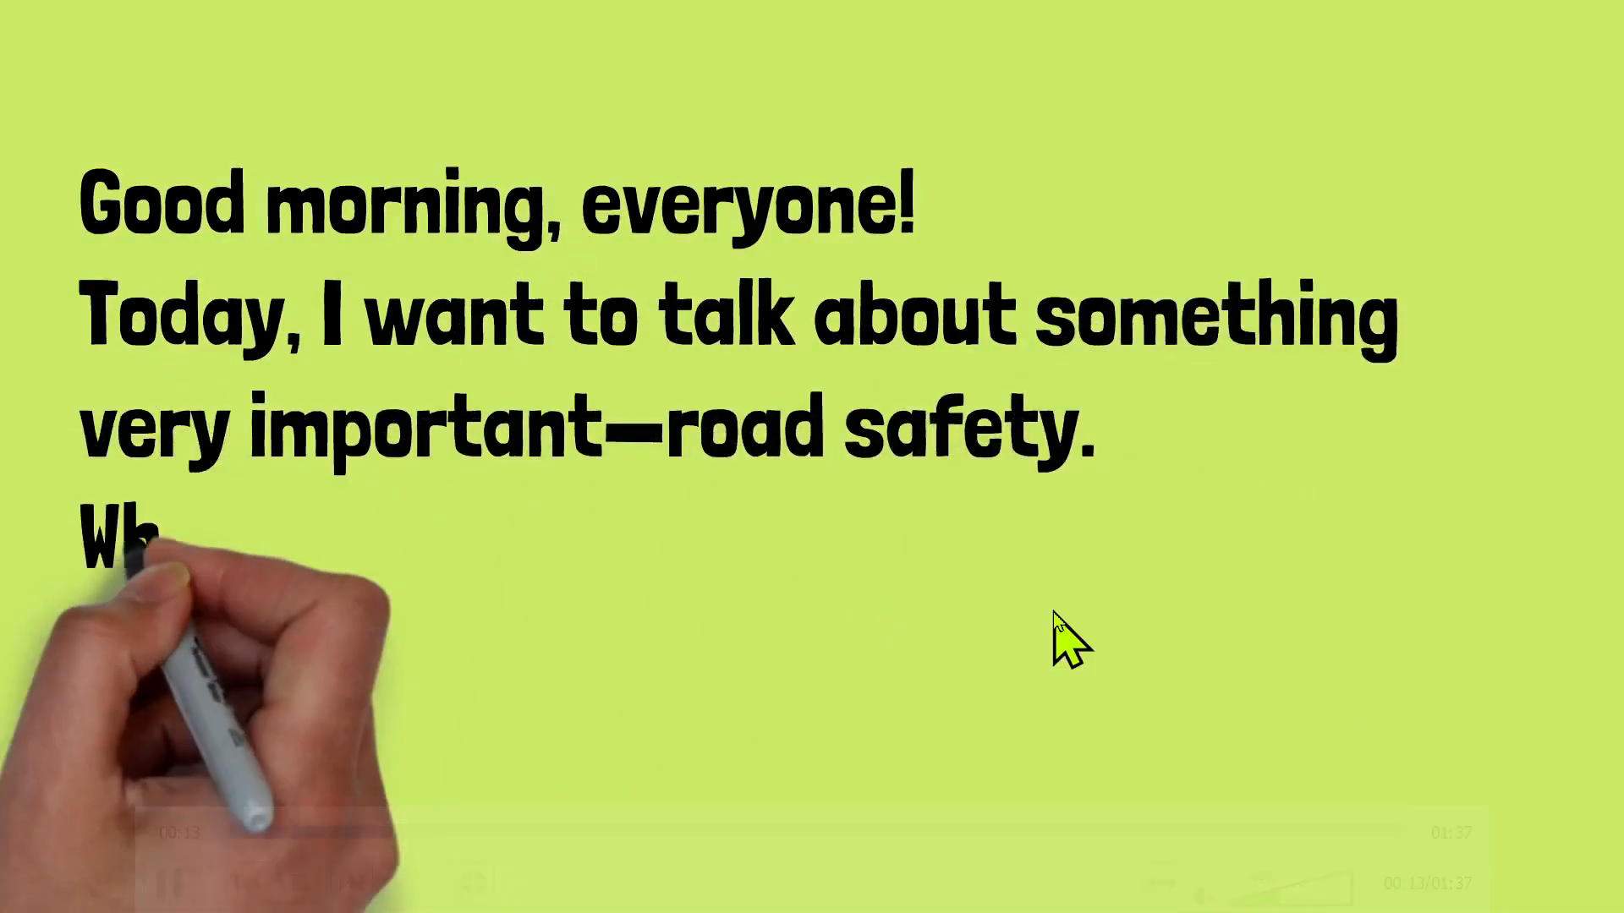
# - Close the Speech on Road Safety sample video and return to the welcome text's drawing options in VideoScribe
pyautogui.doubleClick(964, 659)
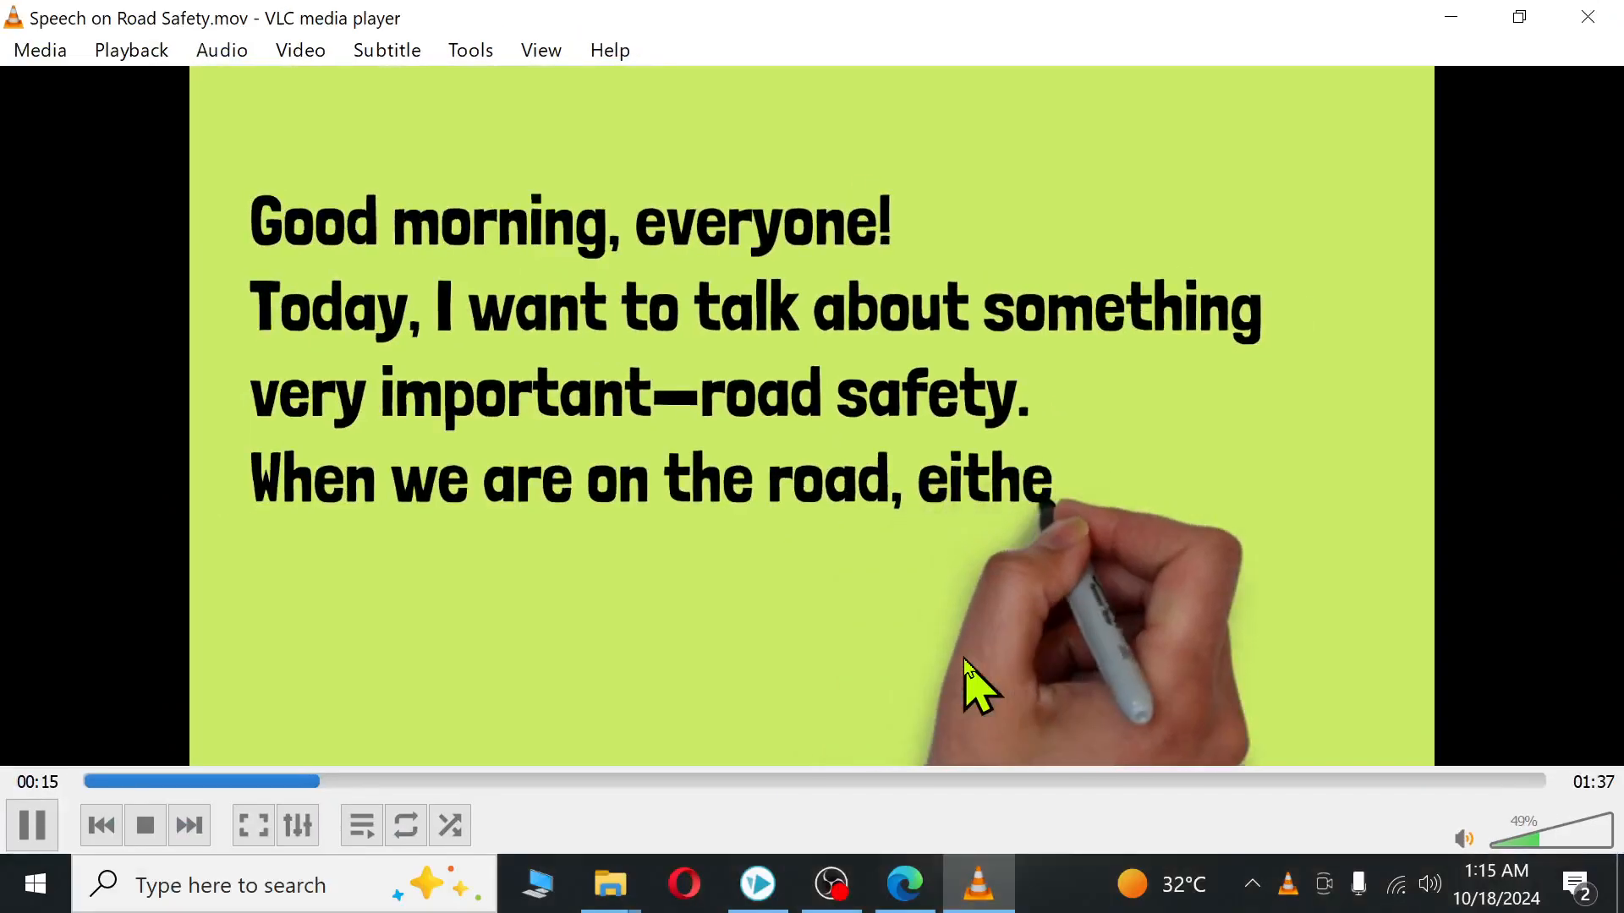
pyautogui.click(1587, 16)
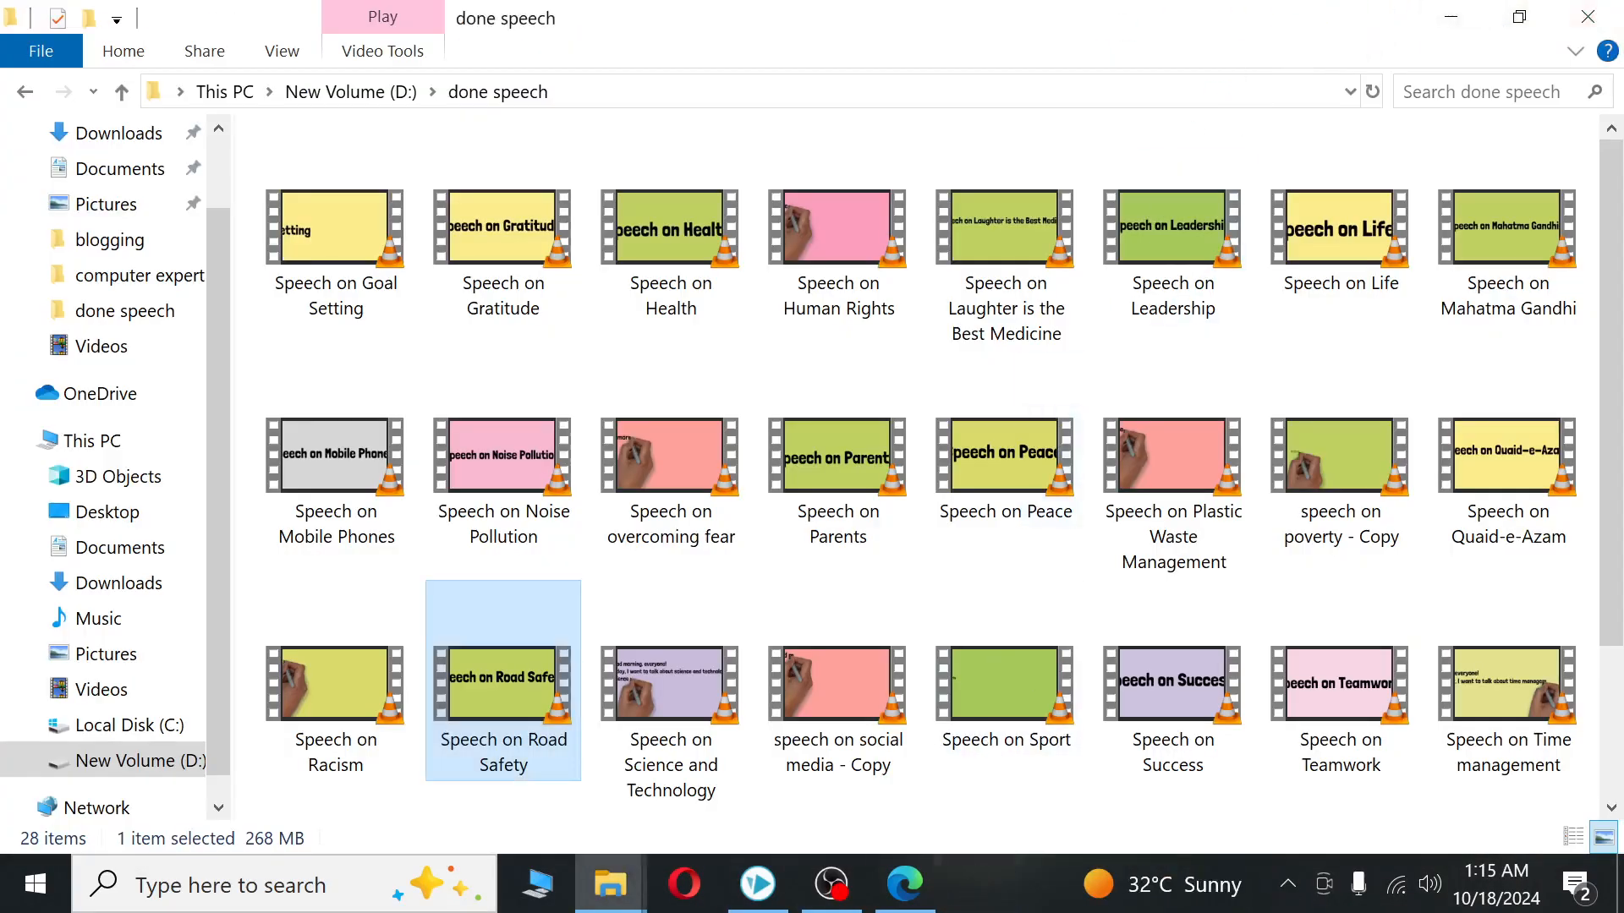
pyautogui.click(827, 894)
pyautogui.click(828, 894)
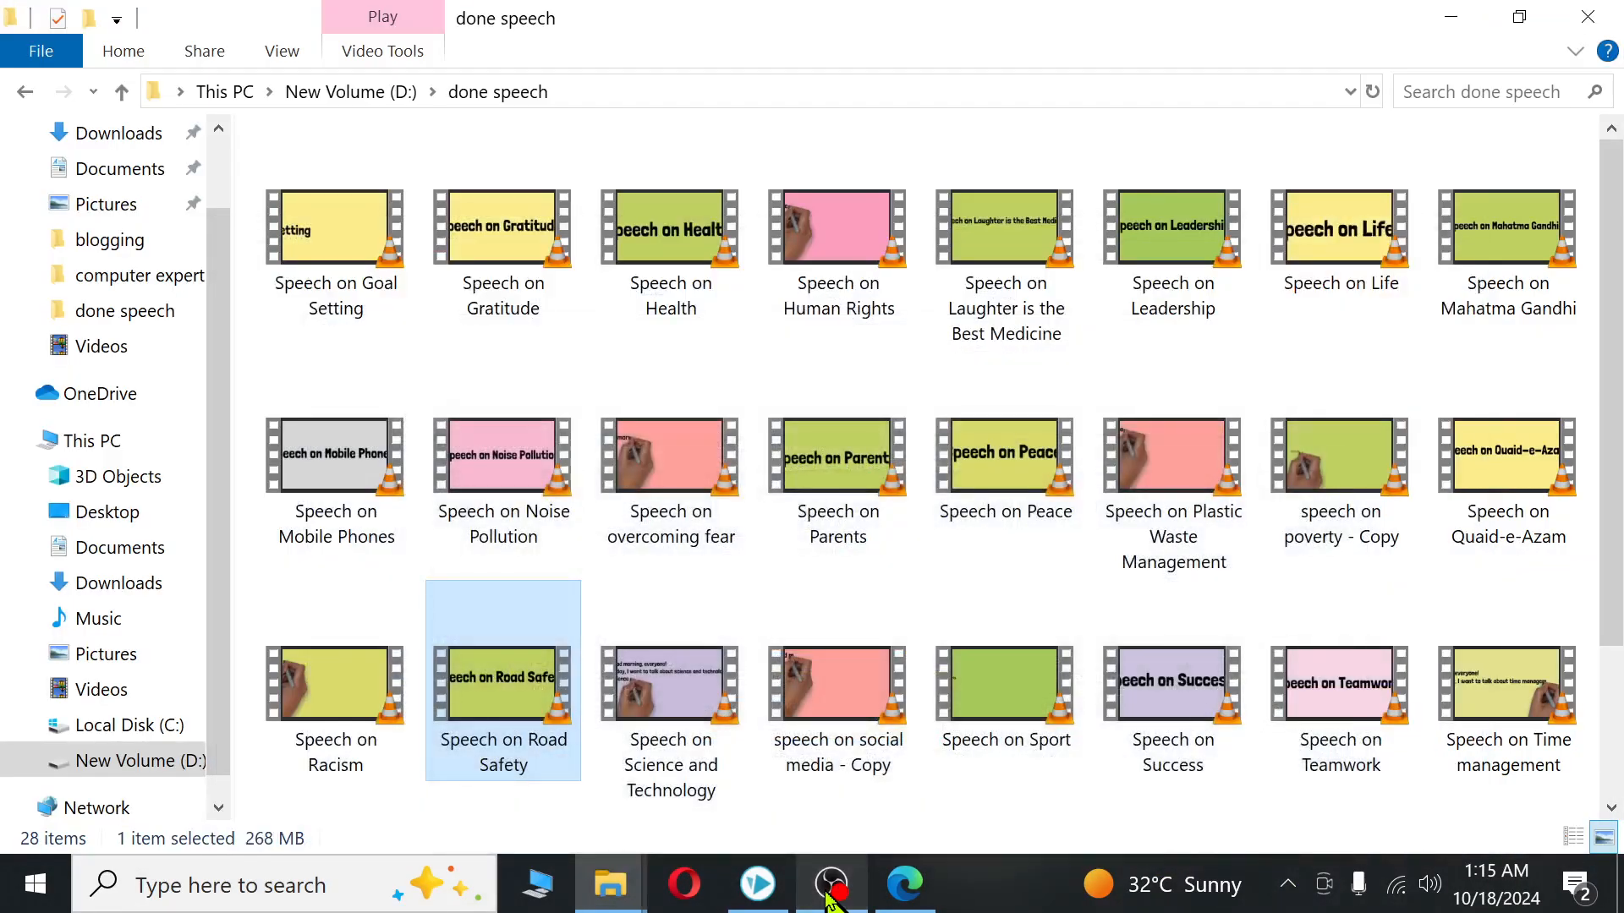
pyautogui.click(758, 884)
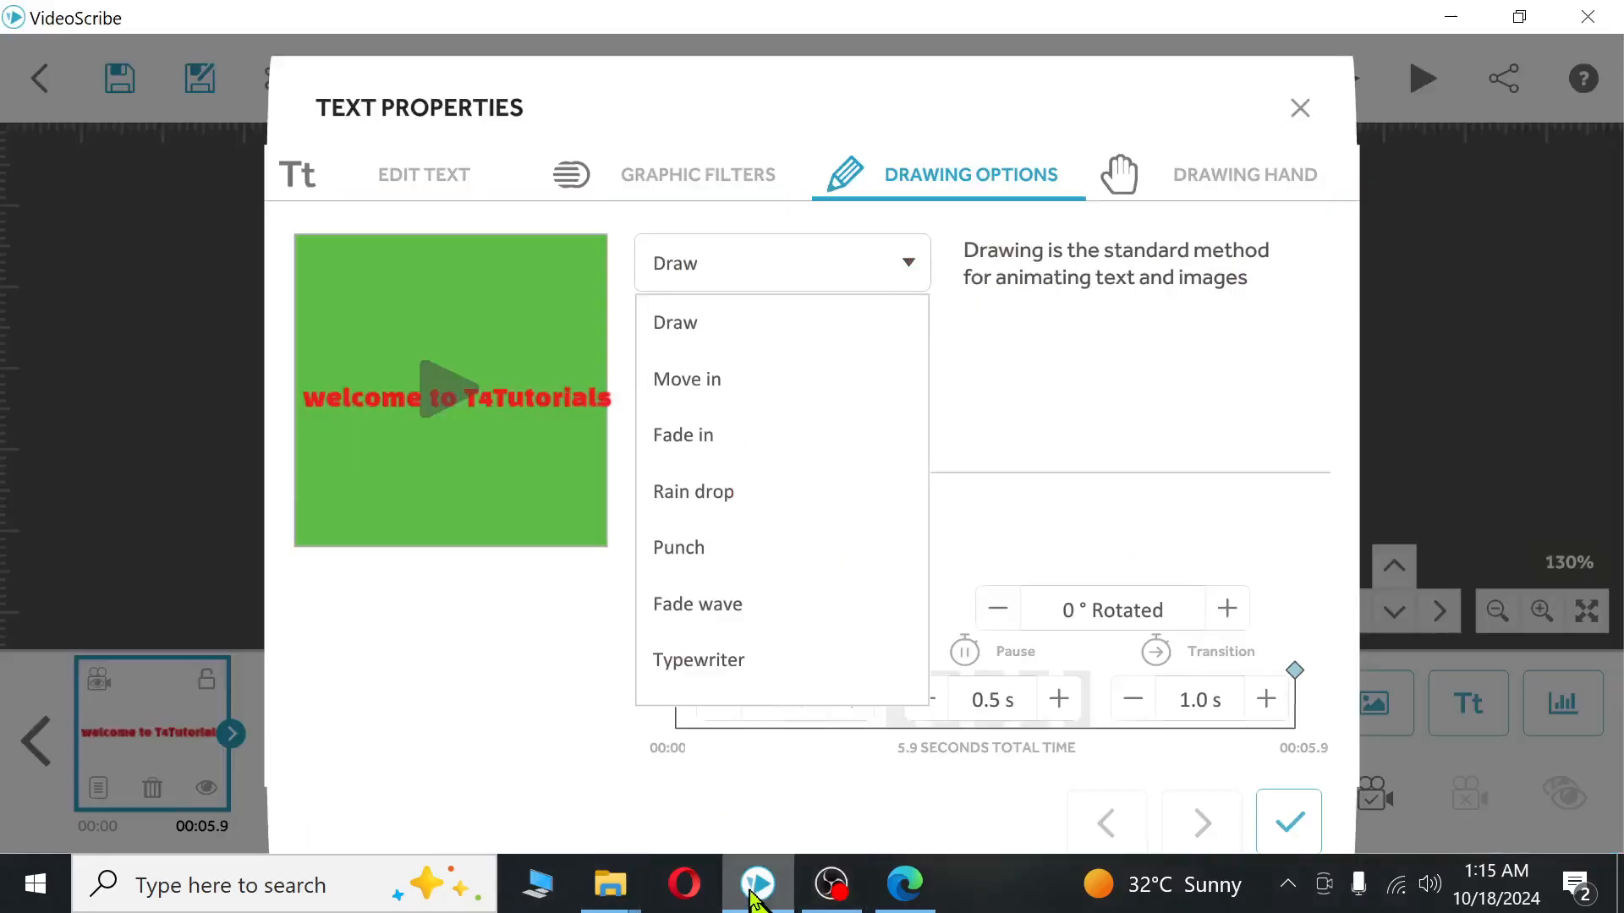
pyautogui.click(510, 700)
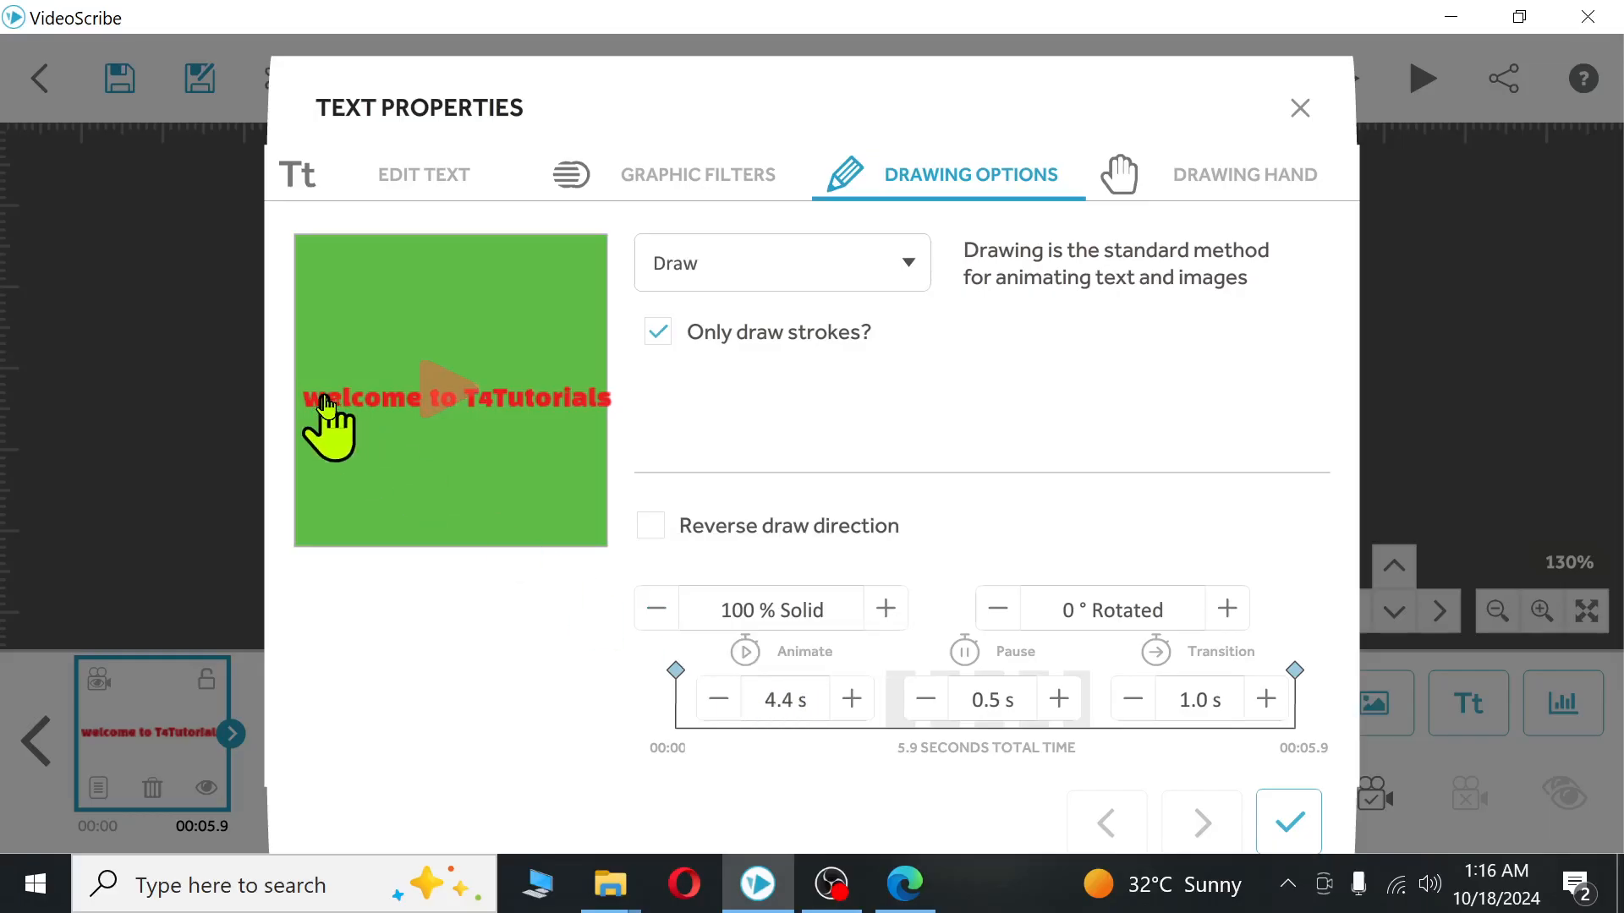
pyautogui.hotkey('ctrl', '2')
pyautogui.moveTo(295, 369); pyautogui.dragTo(617, 395)
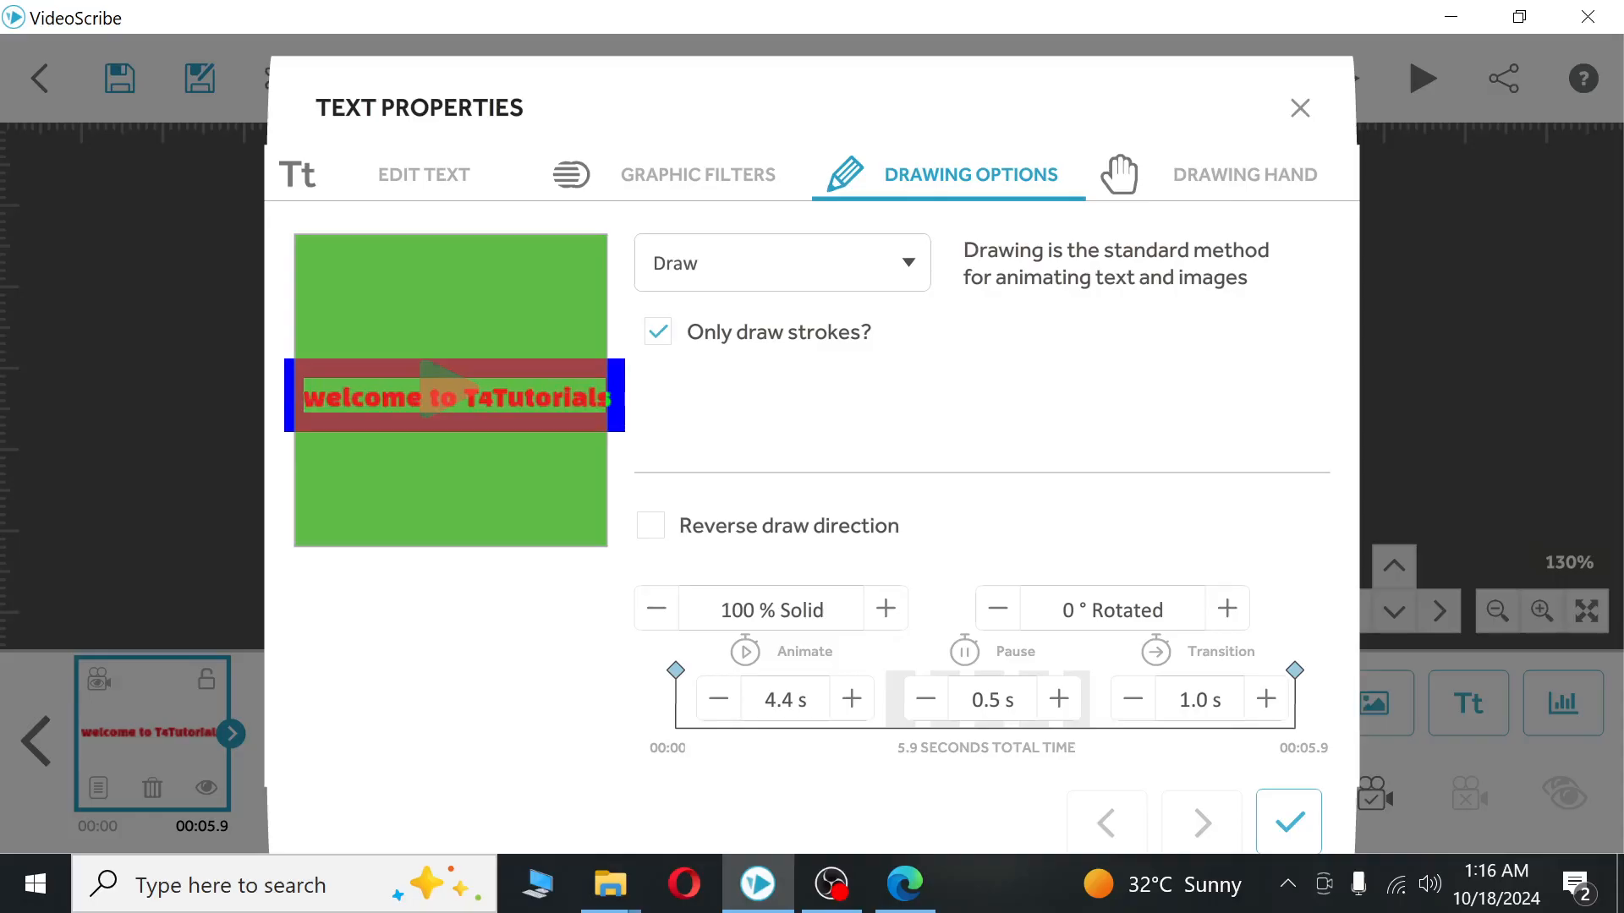
pyautogui.moveTo(616, 422); pyautogui.dragTo(616, 422)
pyautogui.press('Escape')
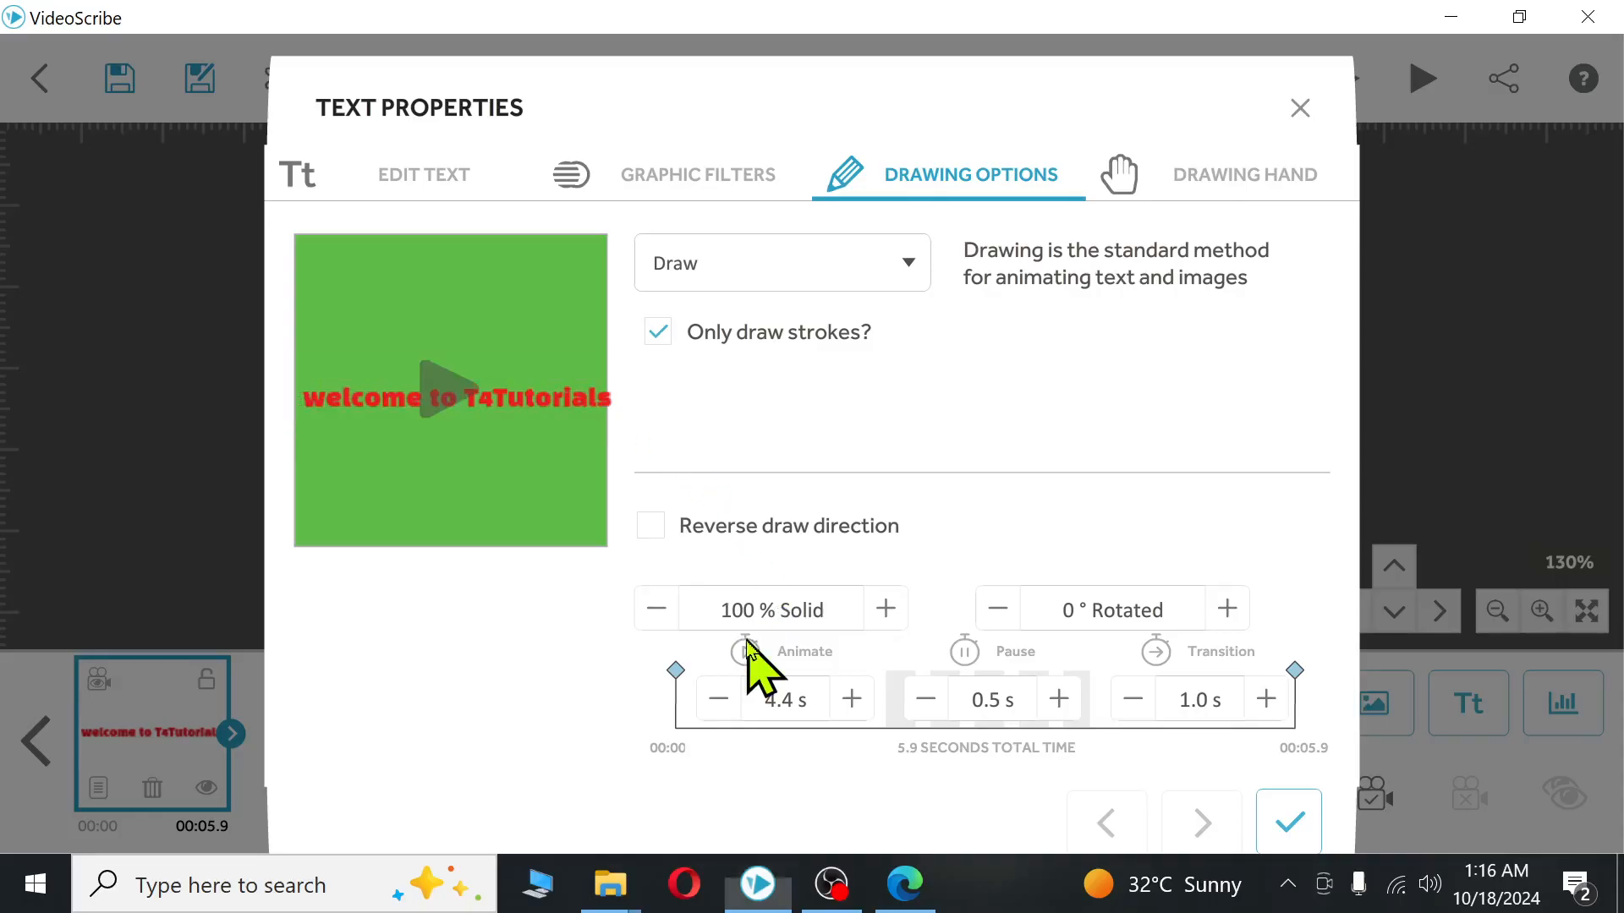
# - Set the welcome text's animate time to 20 seconds, apply it and briefly preview the drawing speed
pyautogui.click(783, 709)
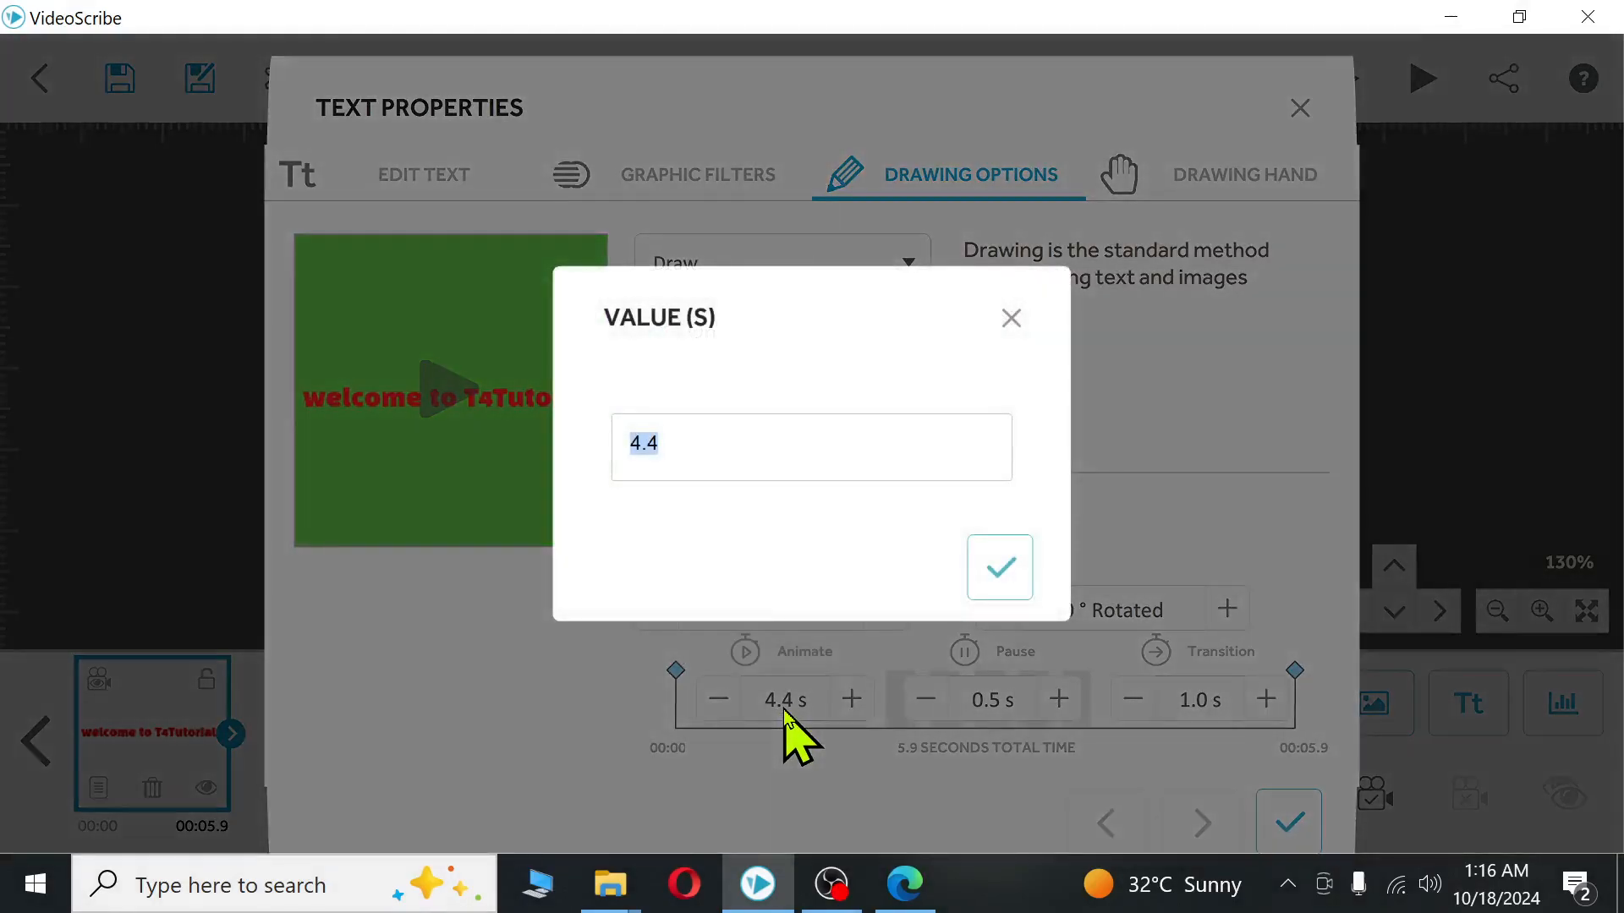
pyautogui.write('20')
pyautogui.click(998, 568)
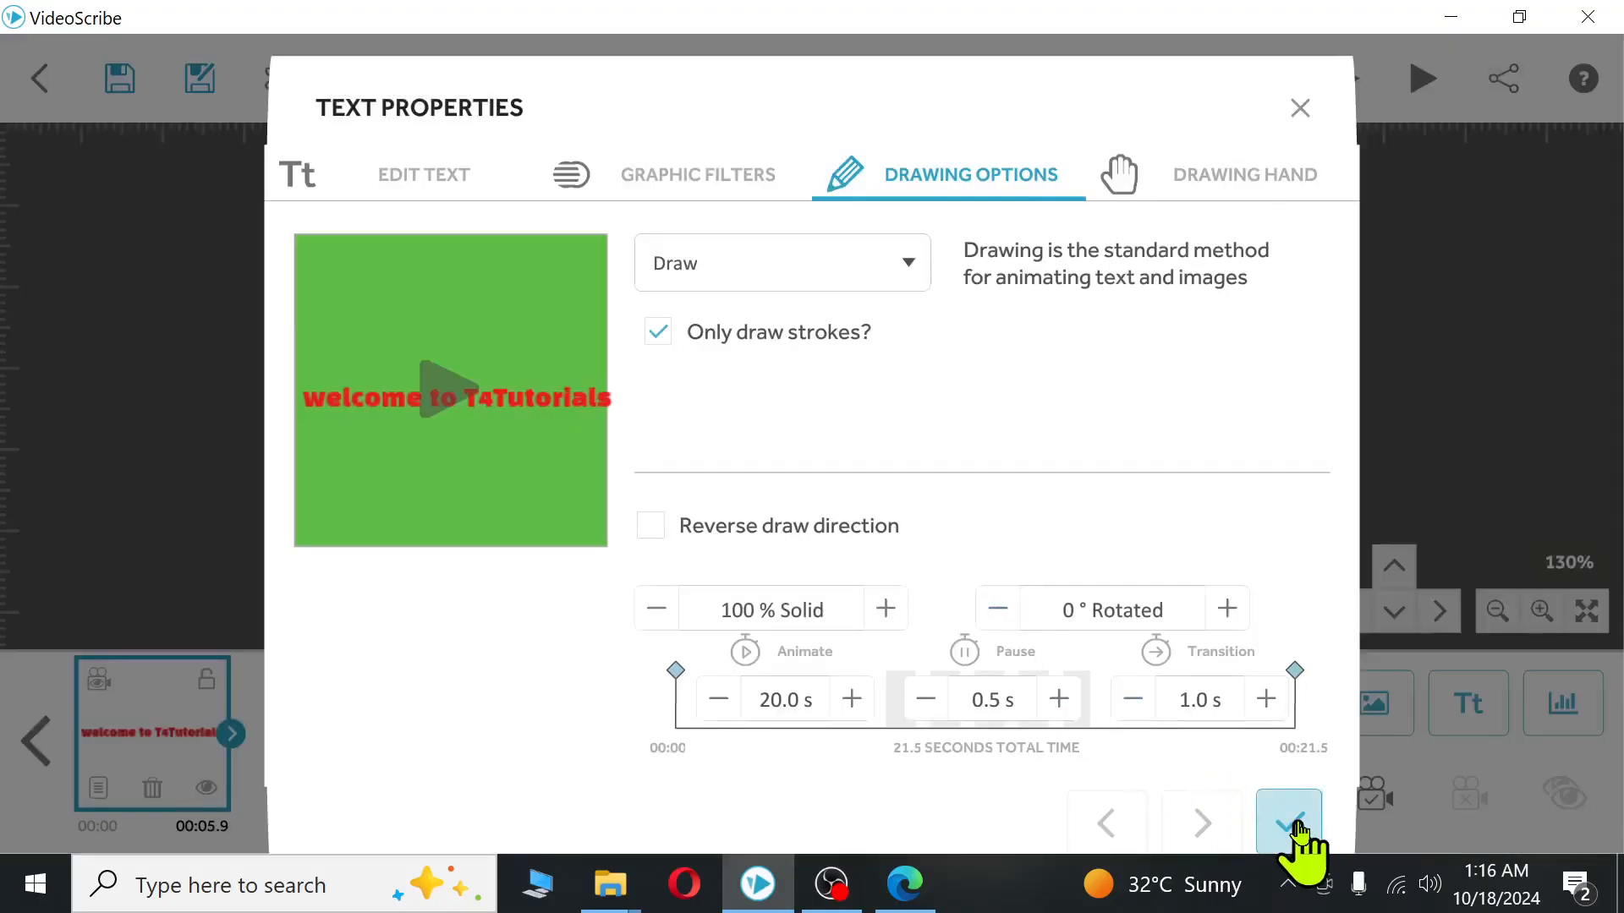
pyautogui.click(1289, 823)
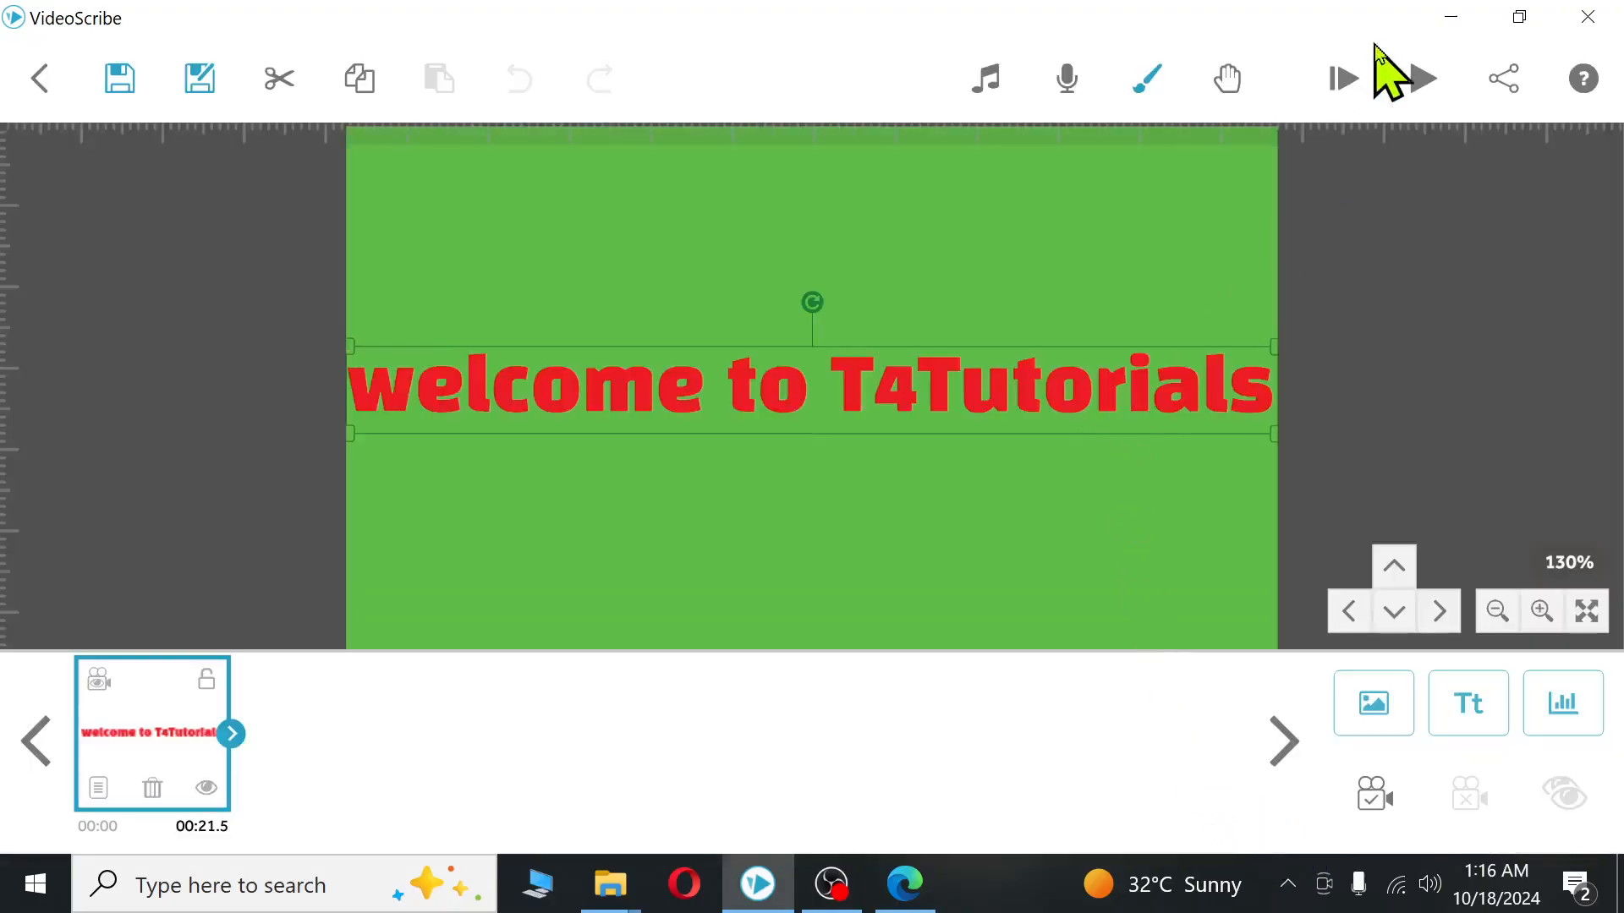
pyautogui.click(1420, 85)
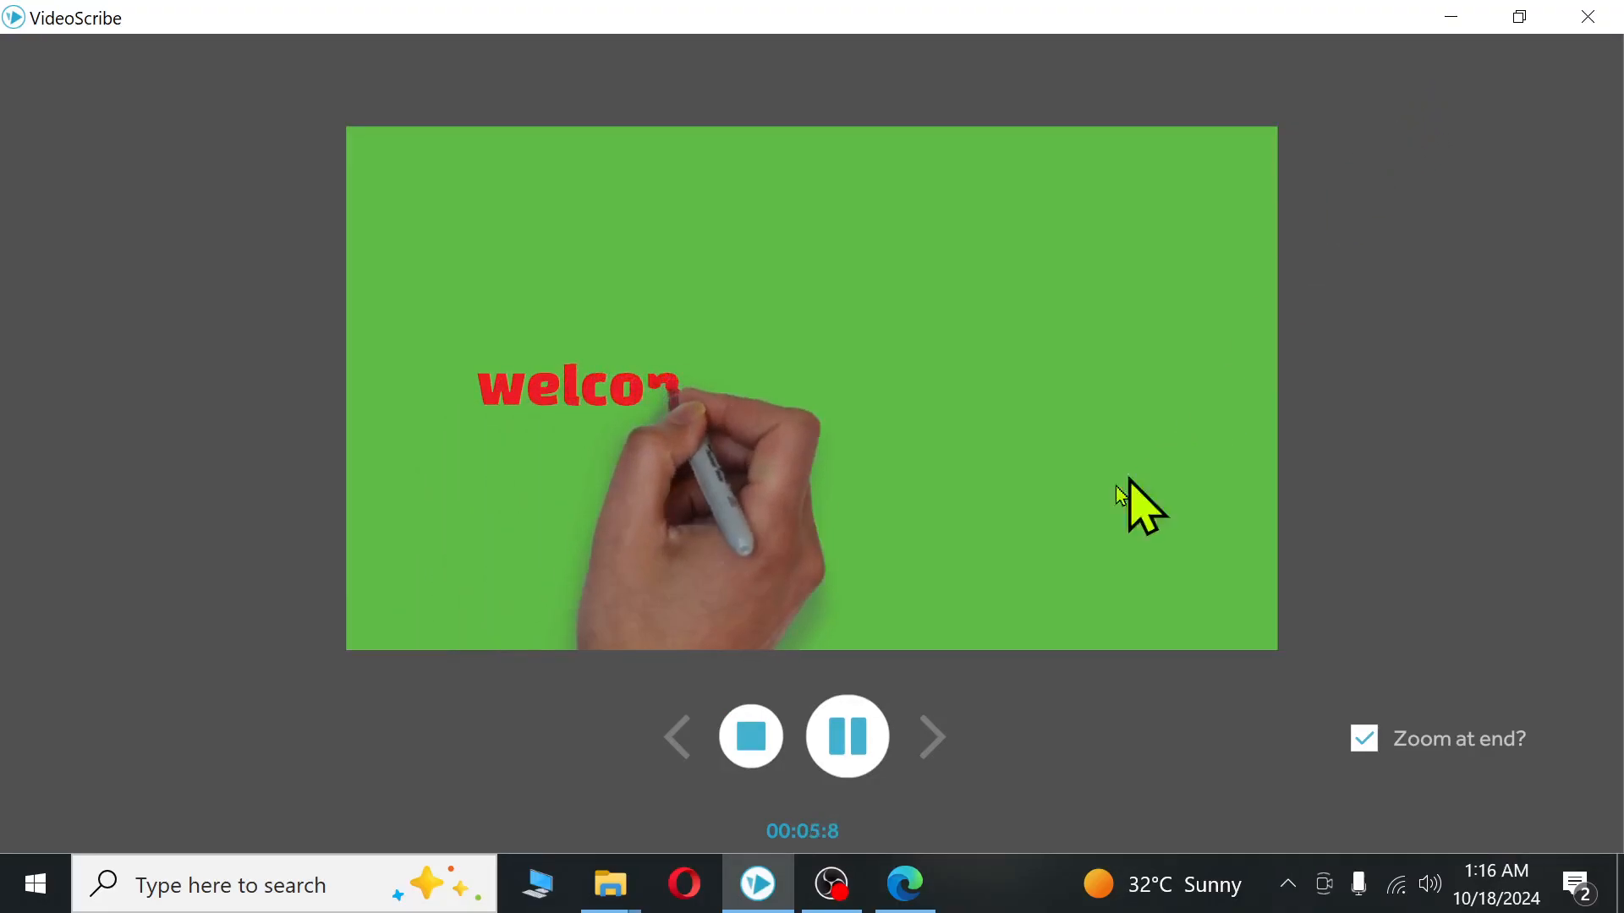
pyautogui.click(751, 737)
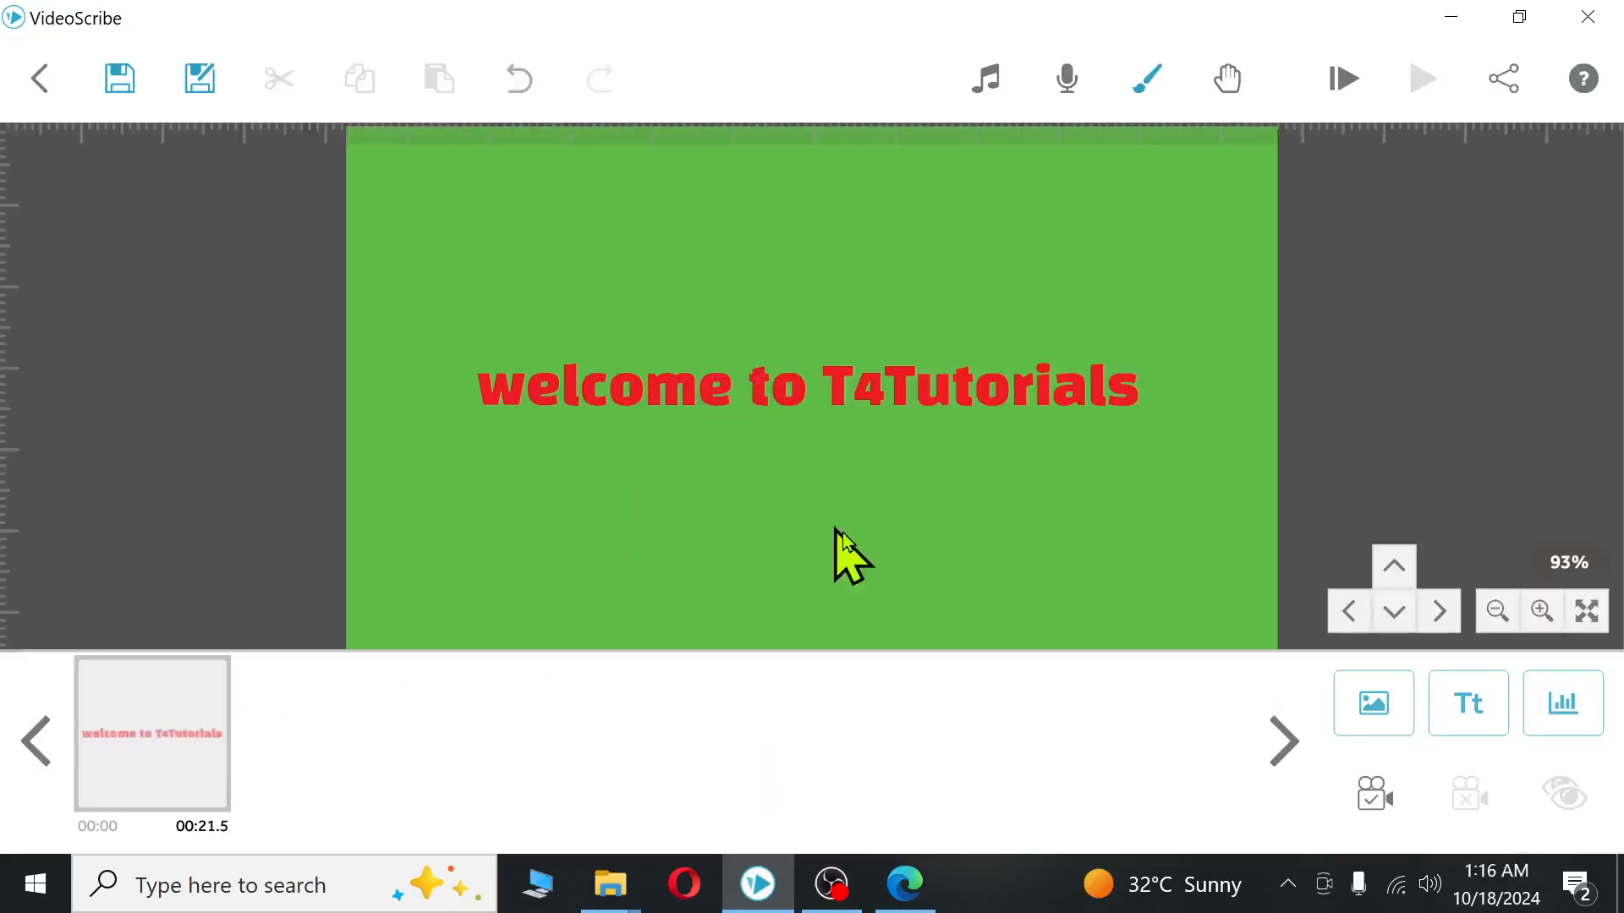
# - Set the welcome text's animate time to 10 seconds in its drawing options and briefly preview the scribe
pyautogui.click(753, 393)
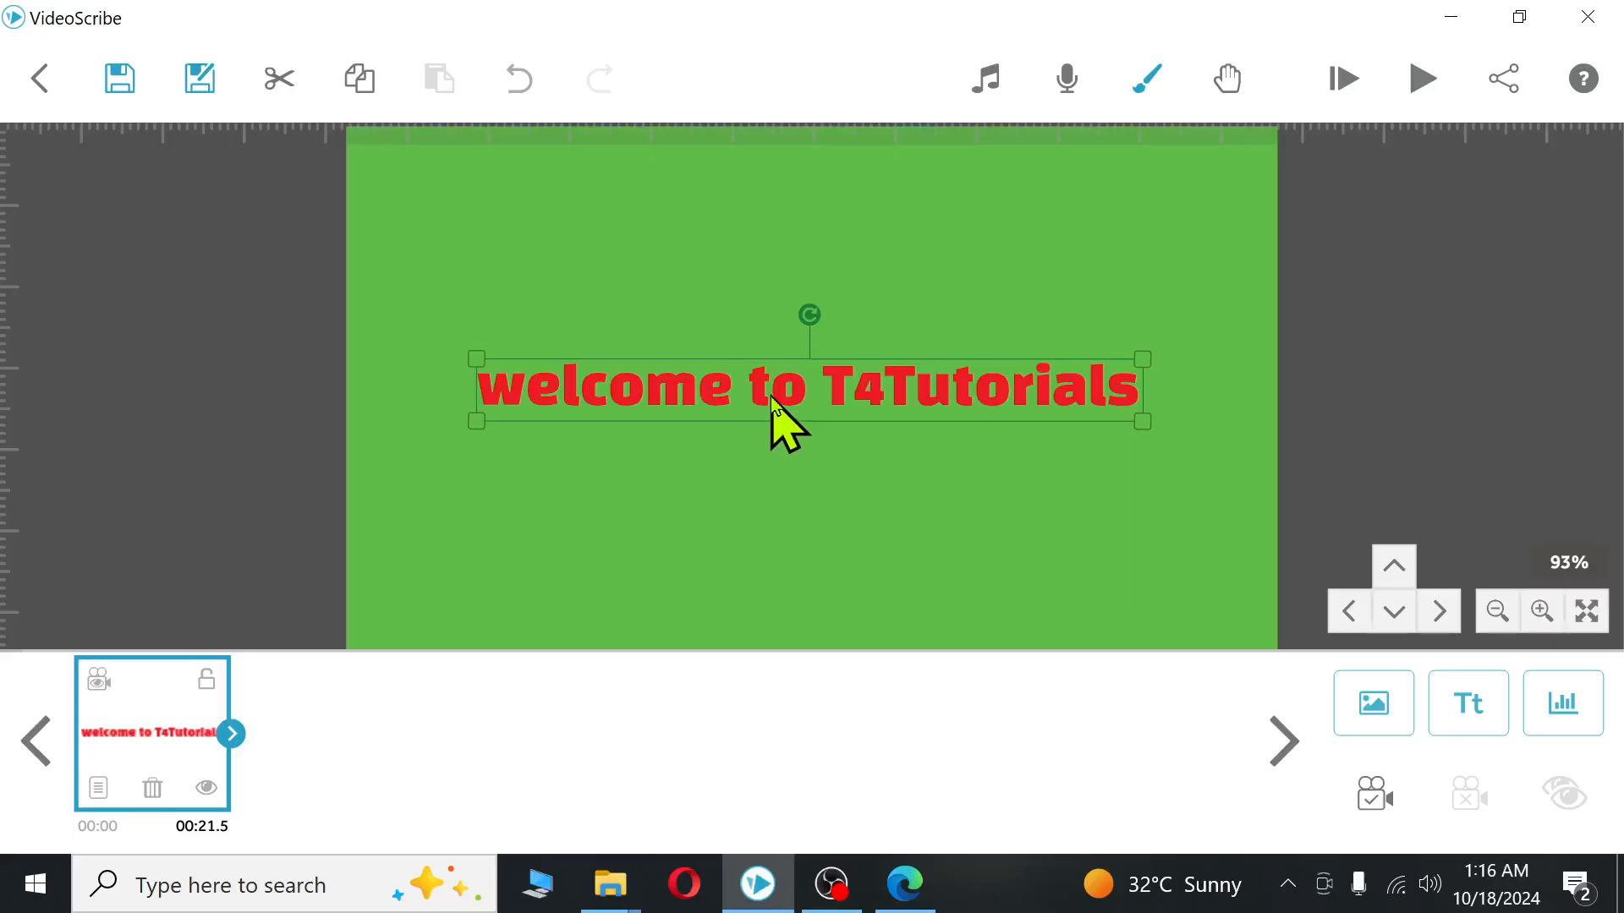
pyautogui.doubleClick(774, 407)
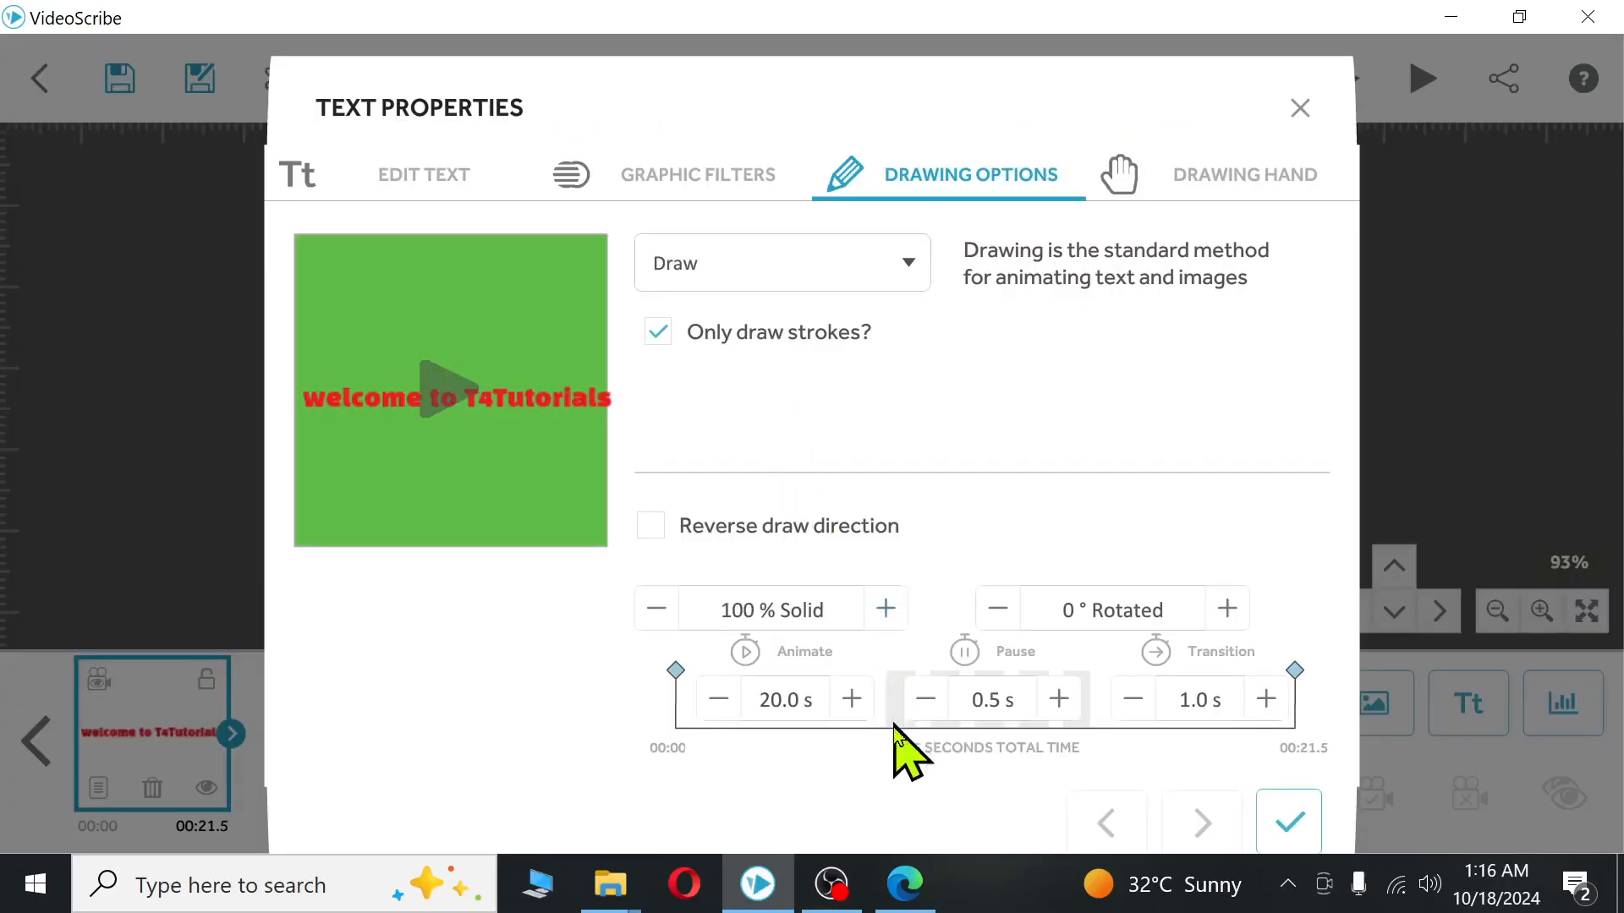
pyautogui.click(779, 713)
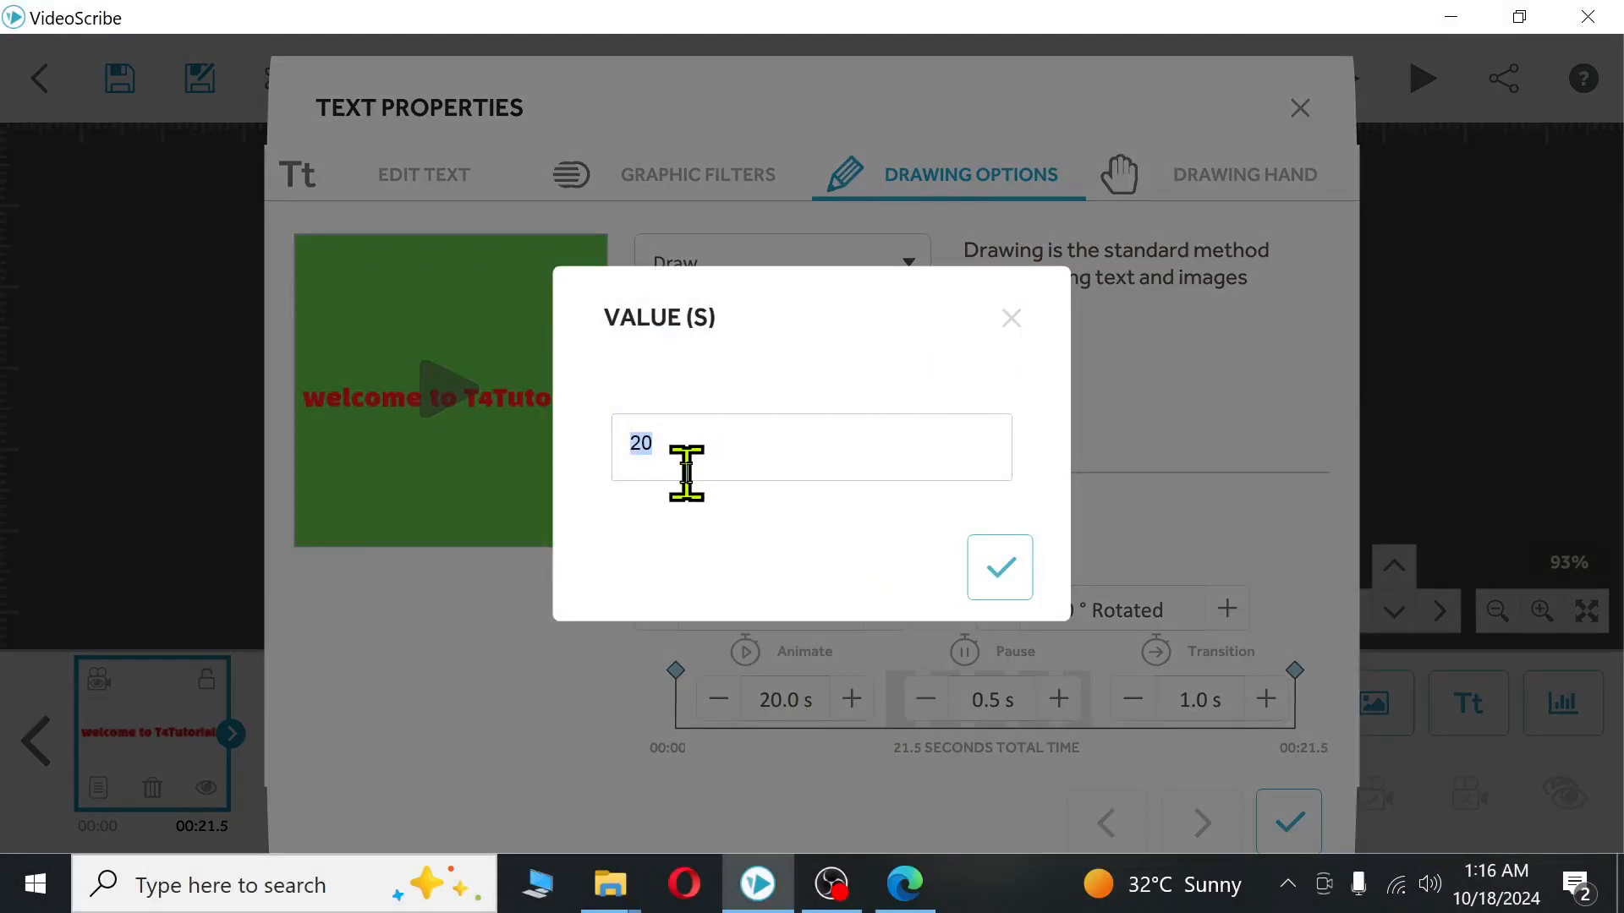
pyautogui.write('0')
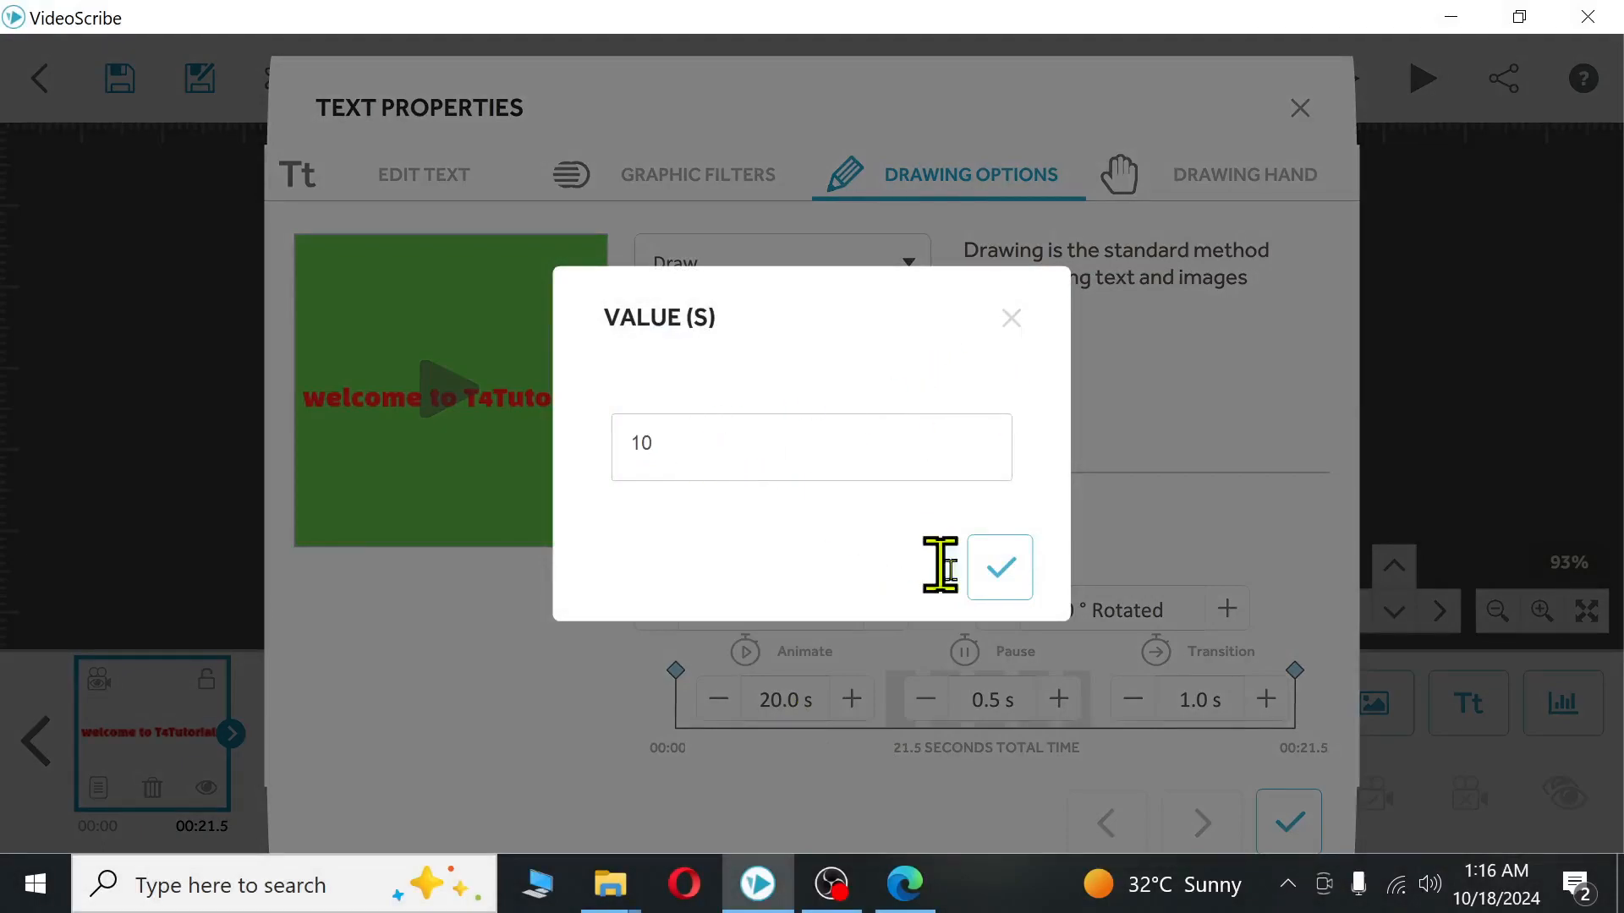
pyautogui.click(1000, 569)
pyautogui.click(1289, 822)
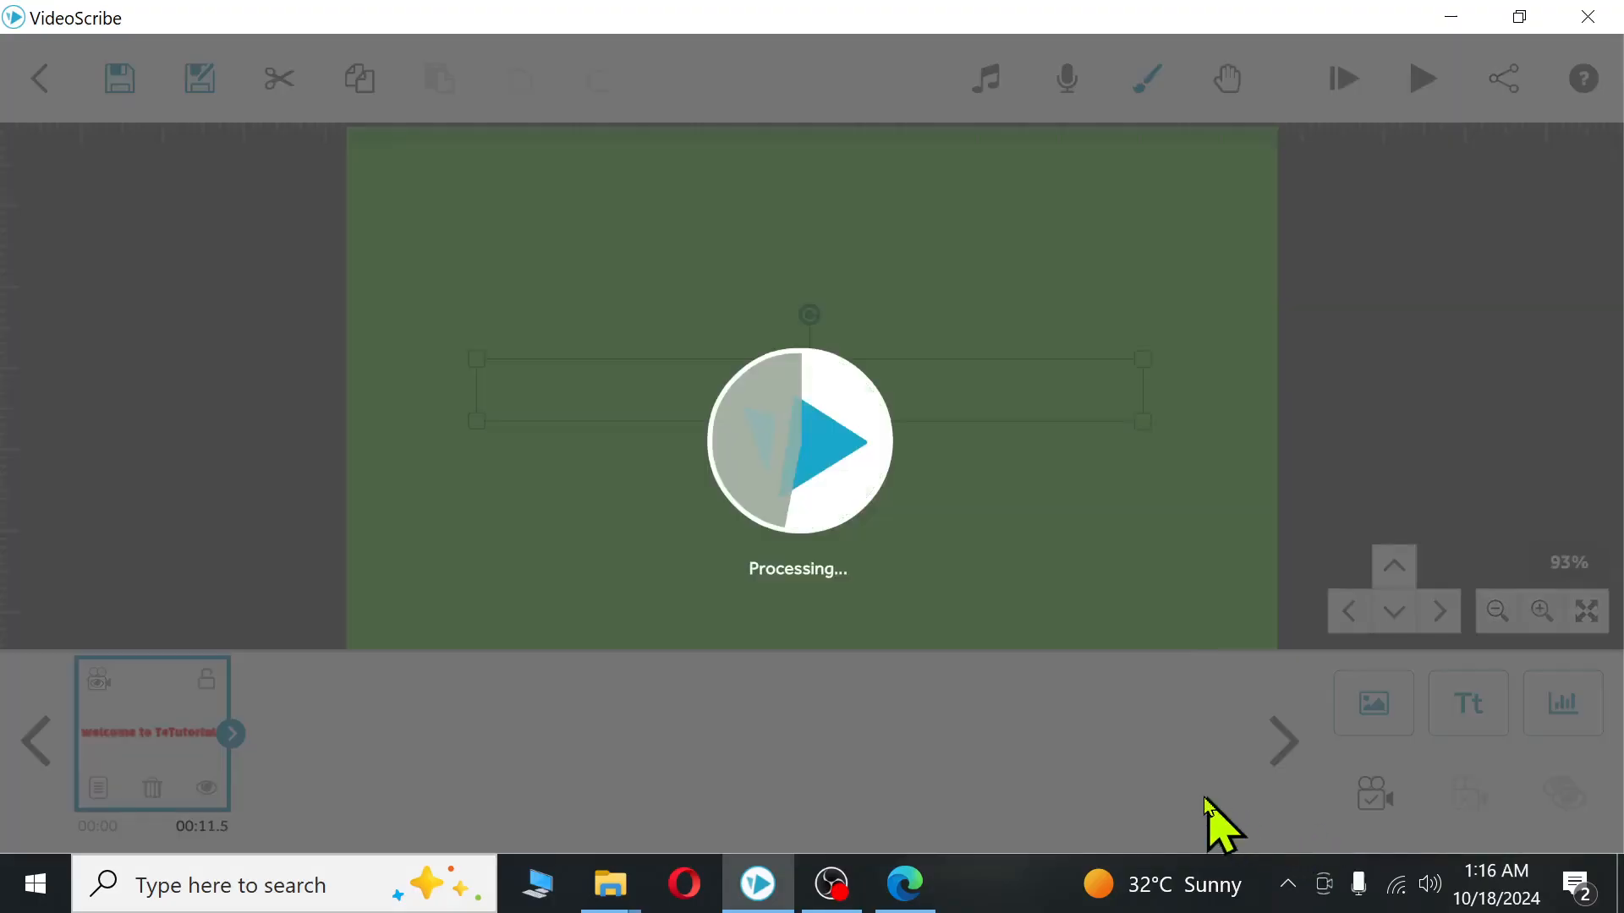
pyautogui.click(1363, 91)
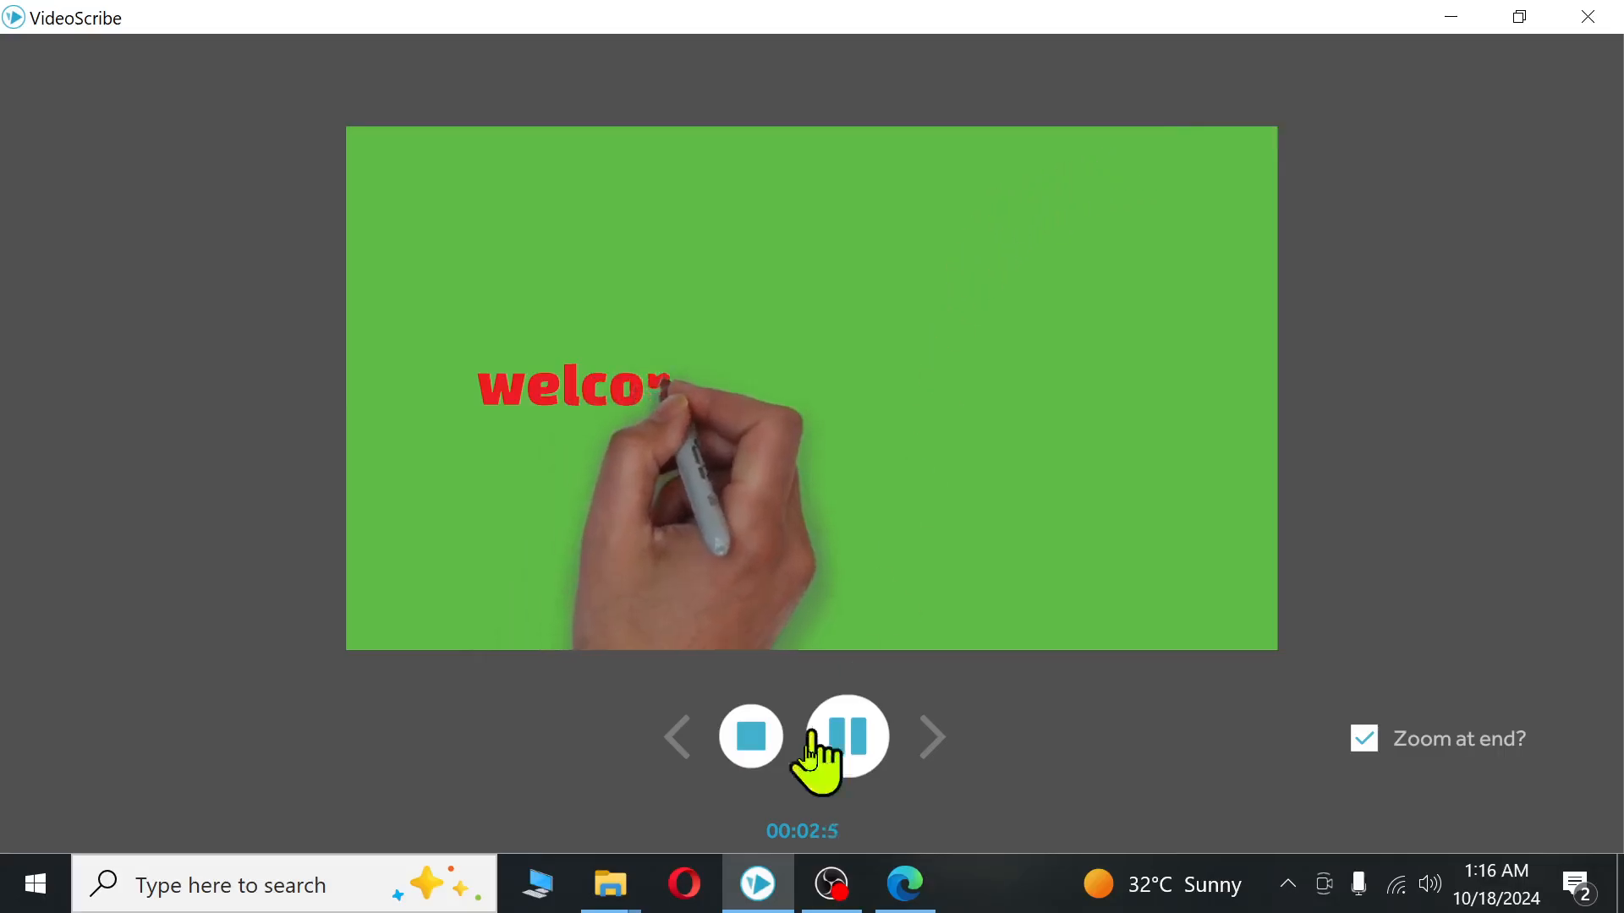
pyautogui.click(765, 744)
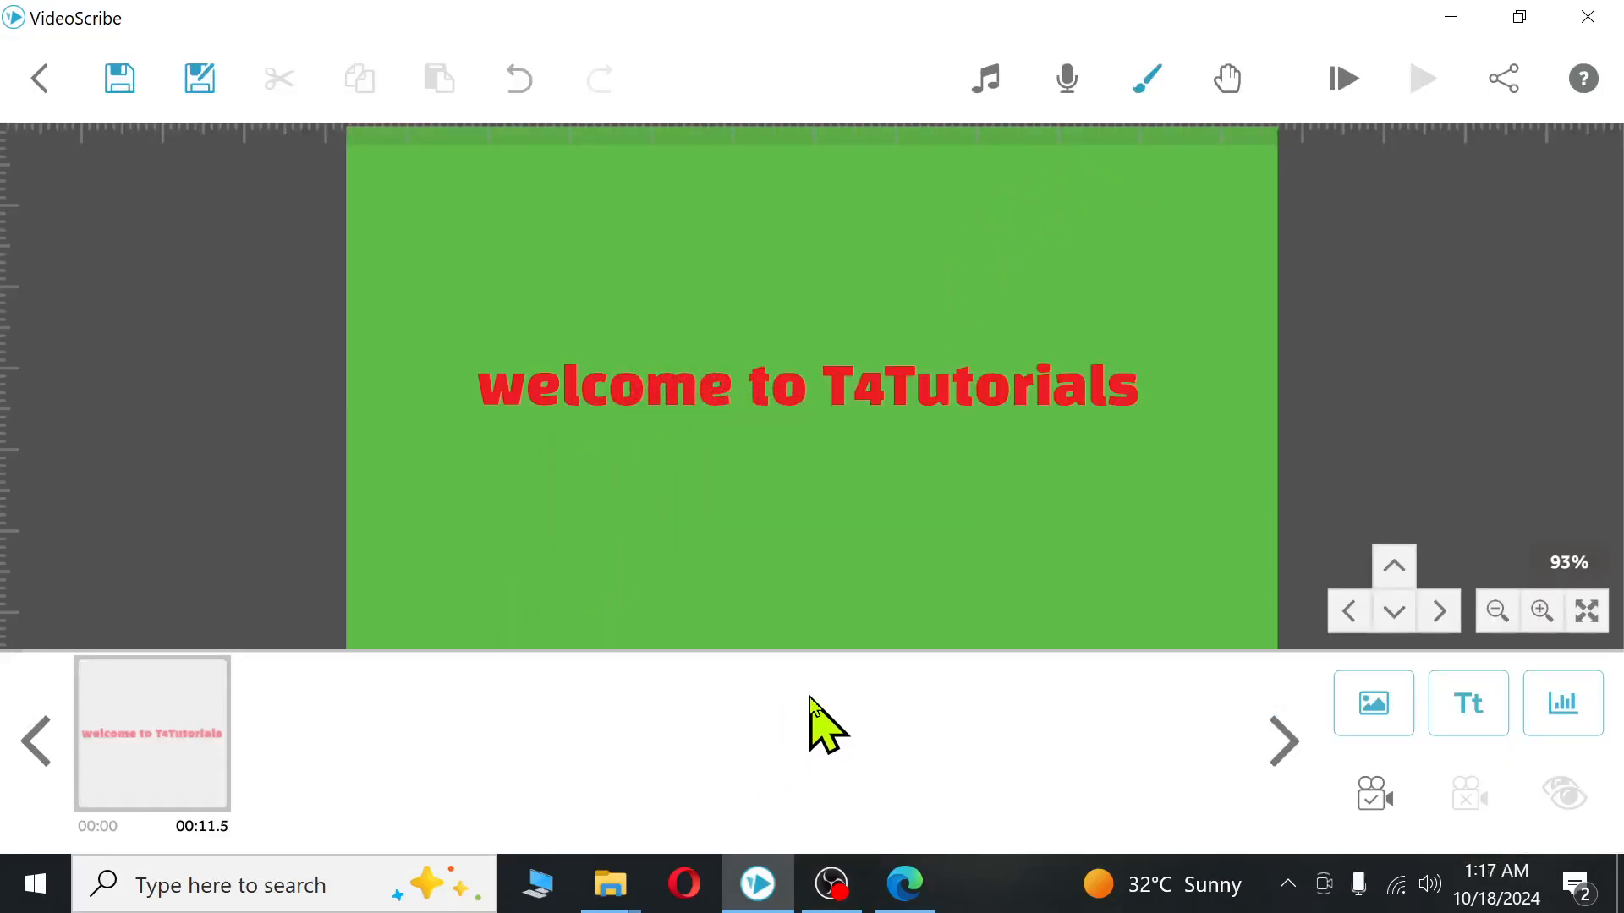
pyautogui.click(823, 481)
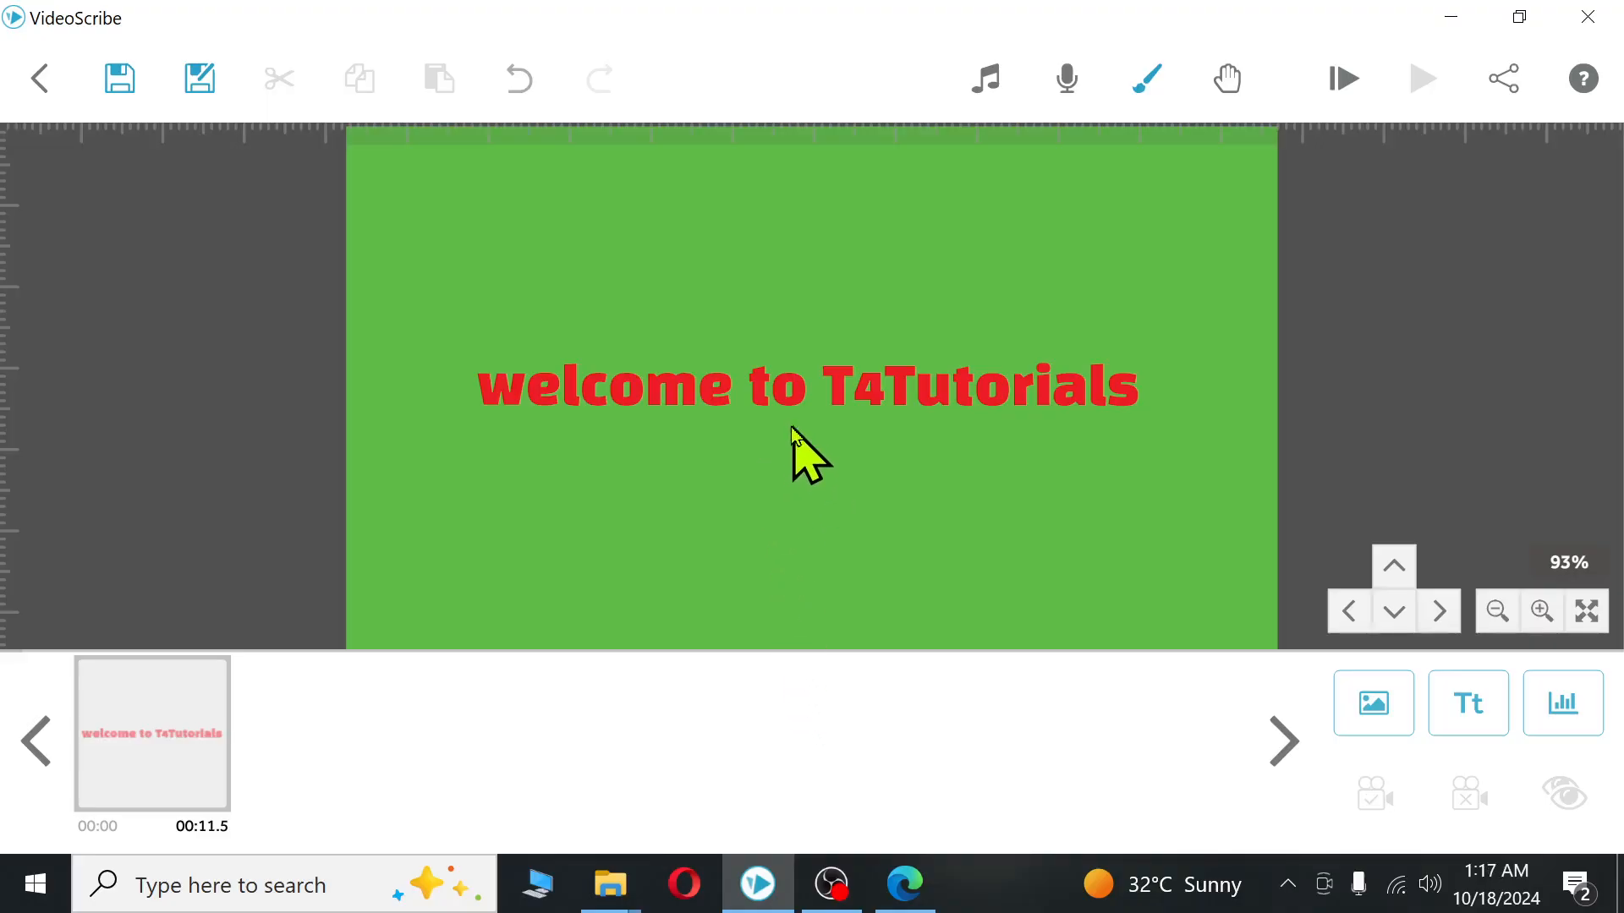
pyautogui.click(118, 795)
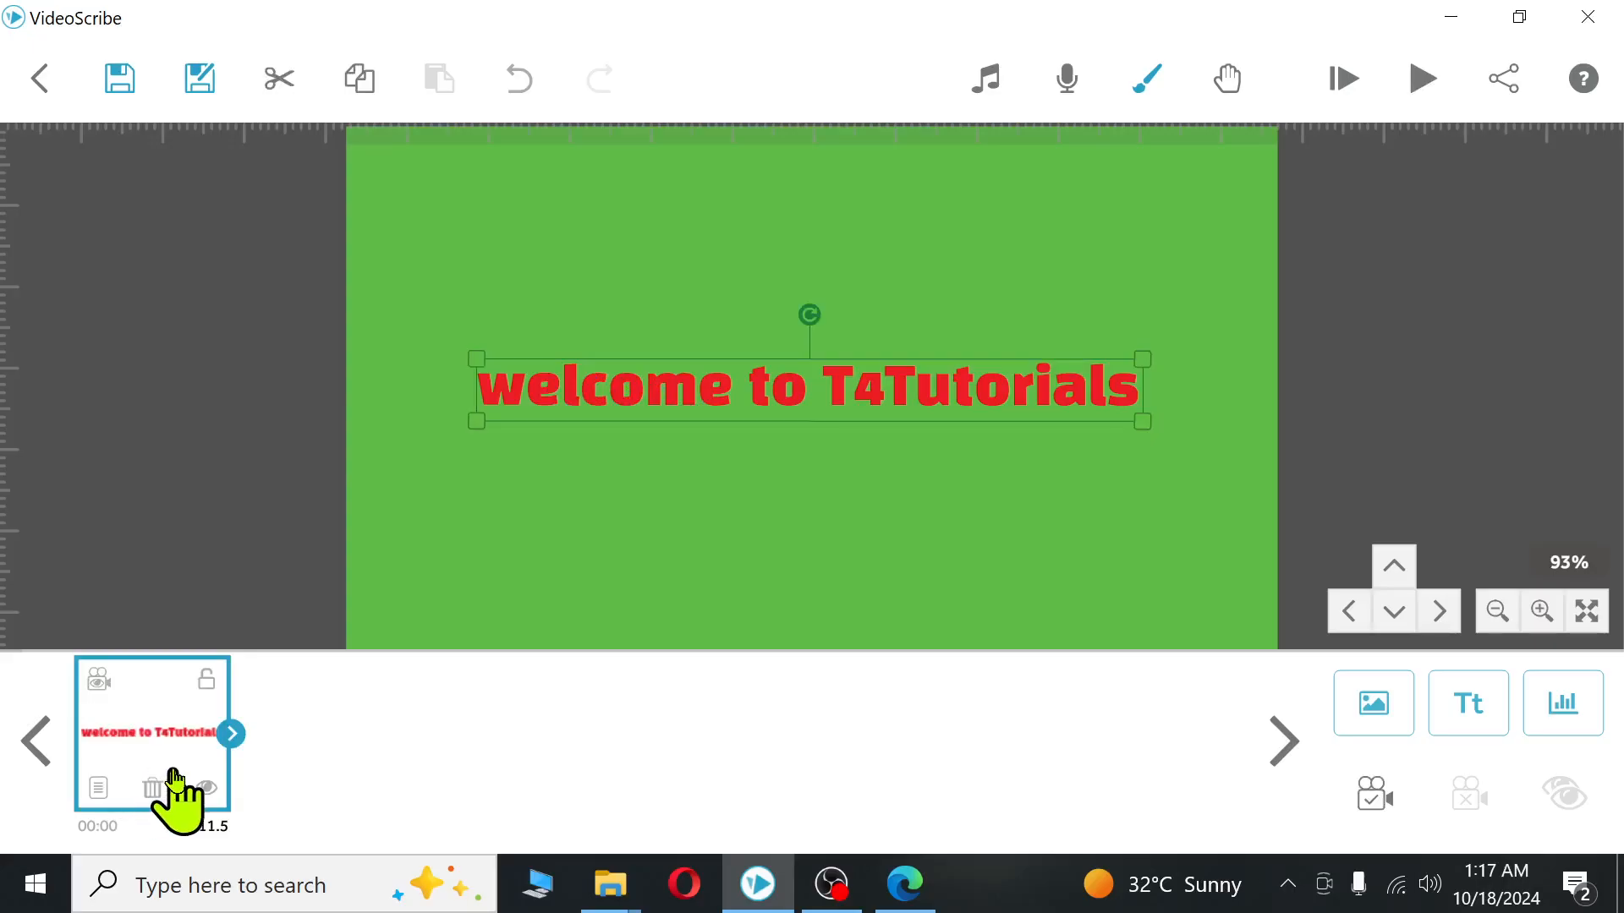
pyautogui.click(545, 508)
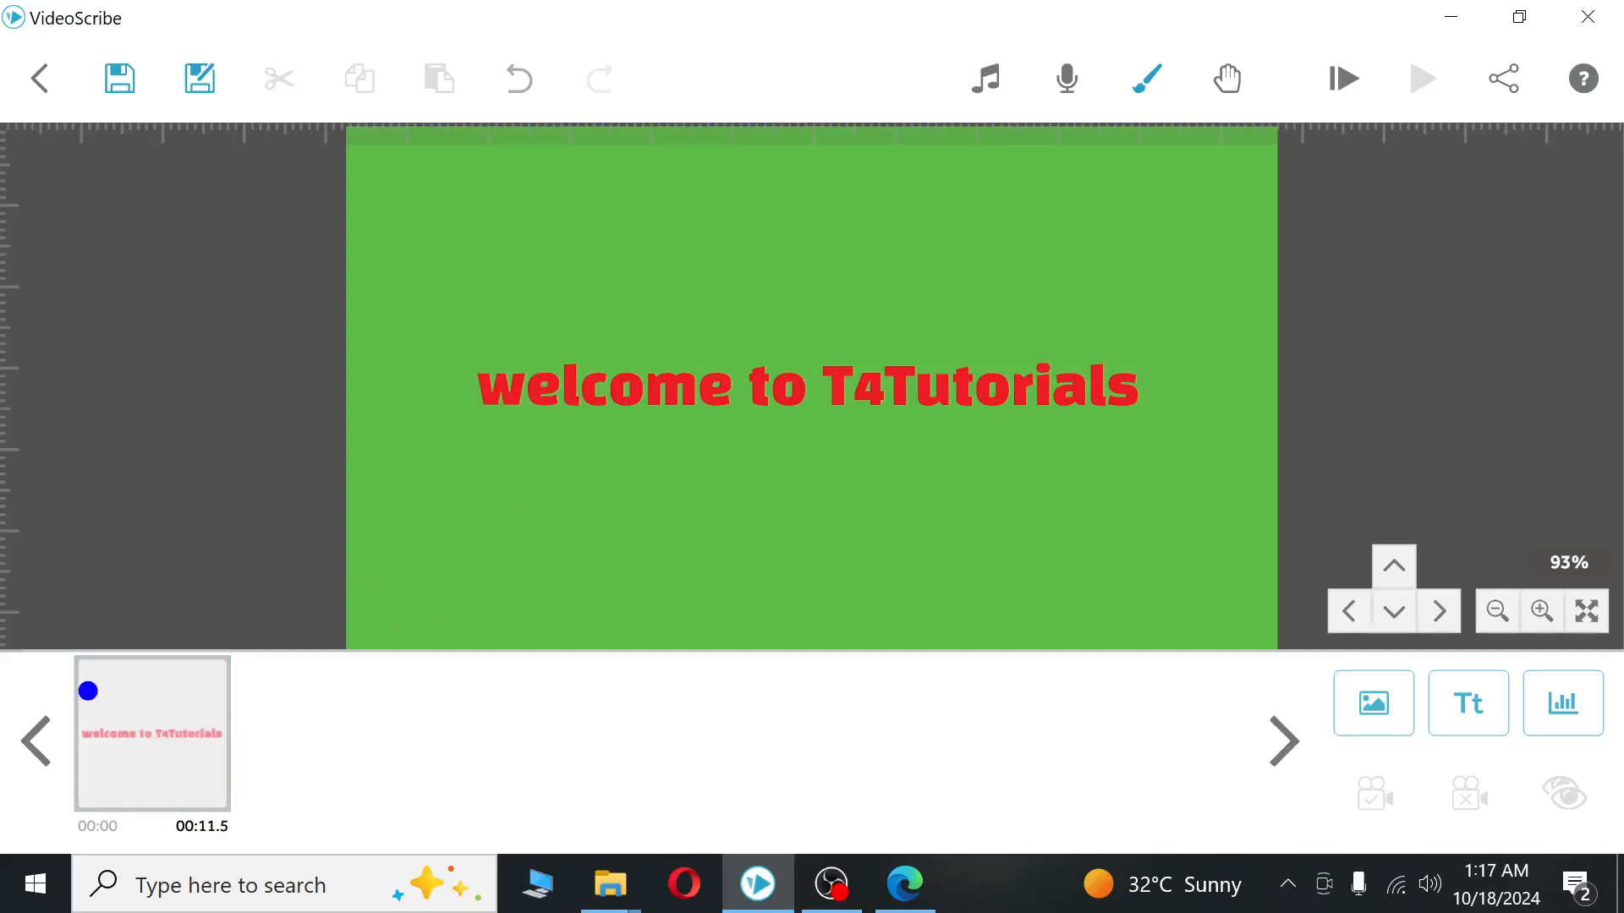
pyautogui.click(71, 649)
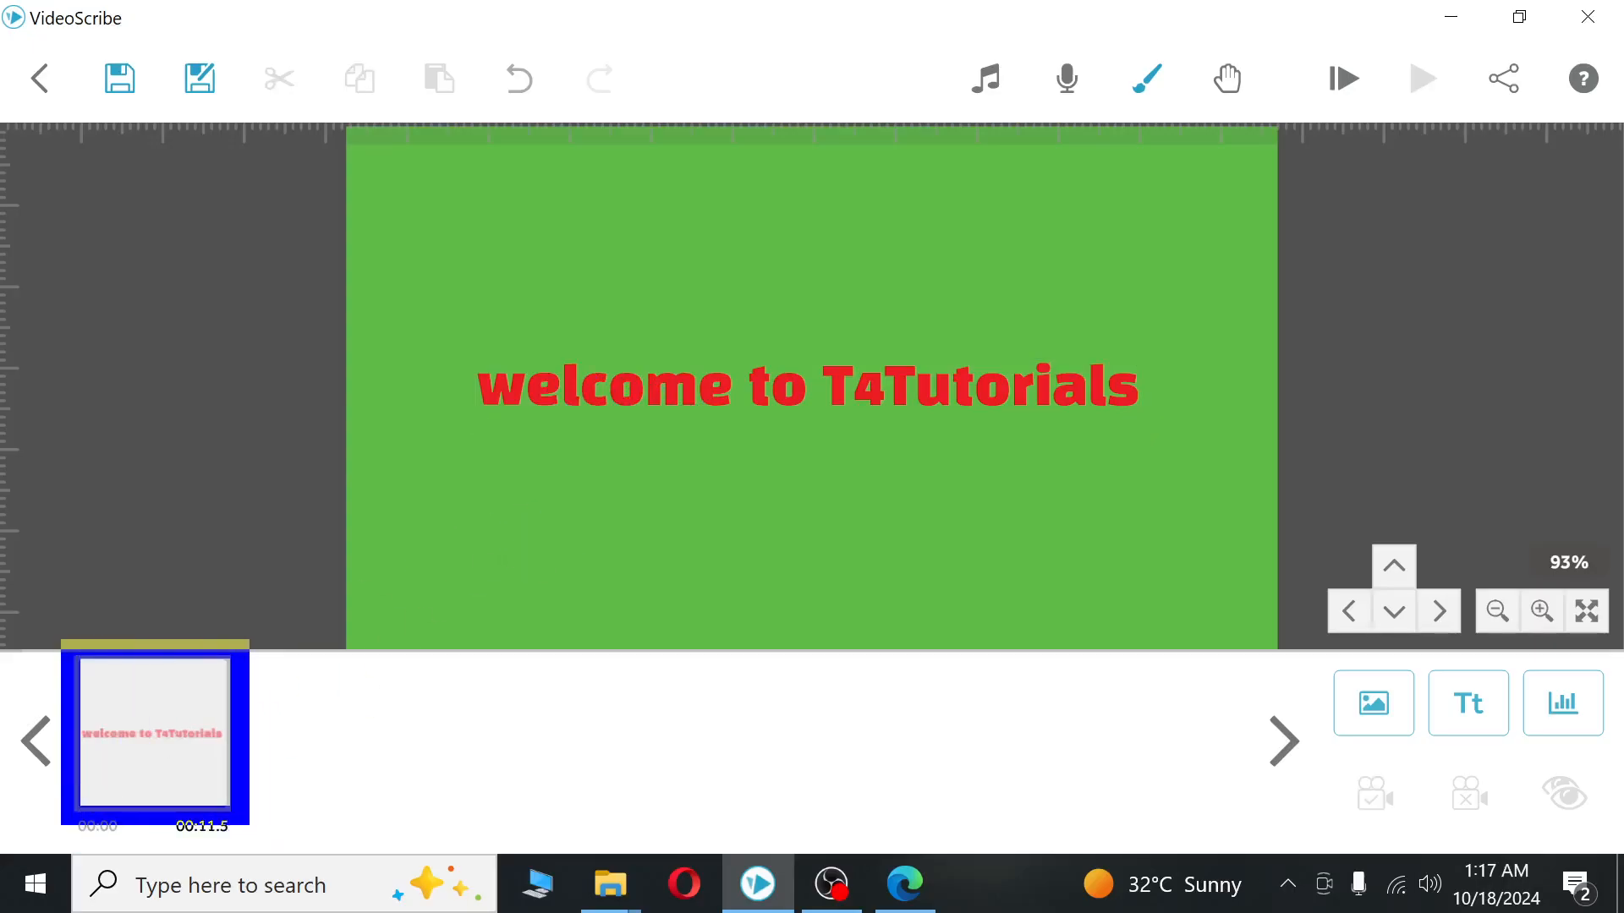
pyautogui.moveTo(260, 827)
pyautogui.mouseDown()
pyautogui.moveTo(228, 827)
pyautogui.moveTo(281, 832)
pyautogui.moveTo(245, 828)
pyautogui.mouseUp()
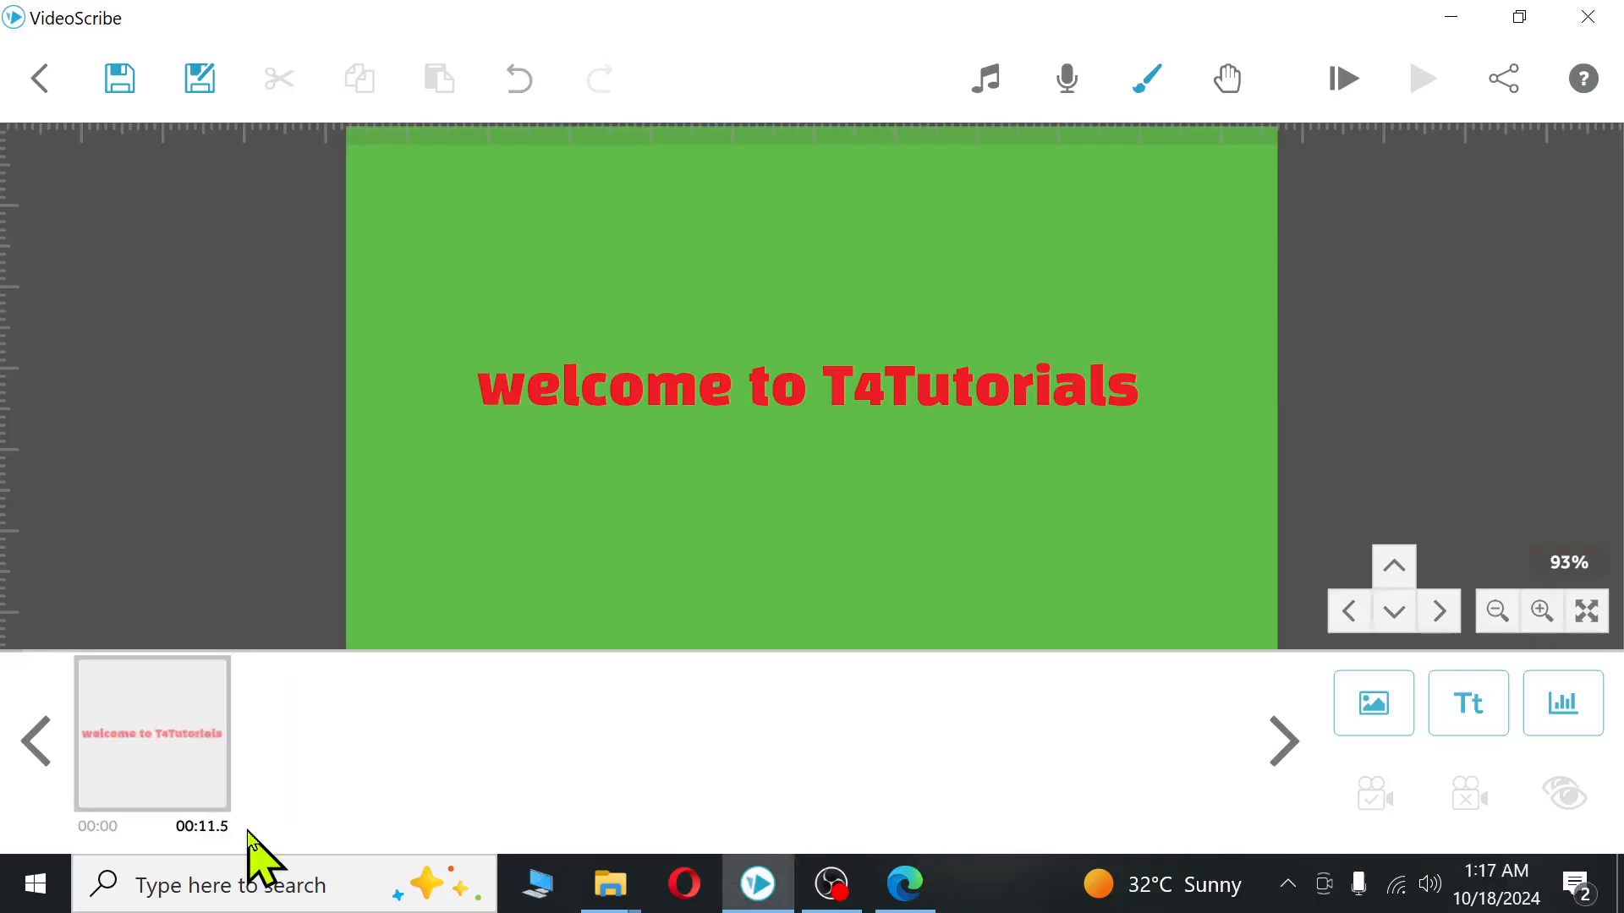
# - Examine the animate time setting in the welcome text's timeline quick menu without changing it
pyautogui.click(203, 744)
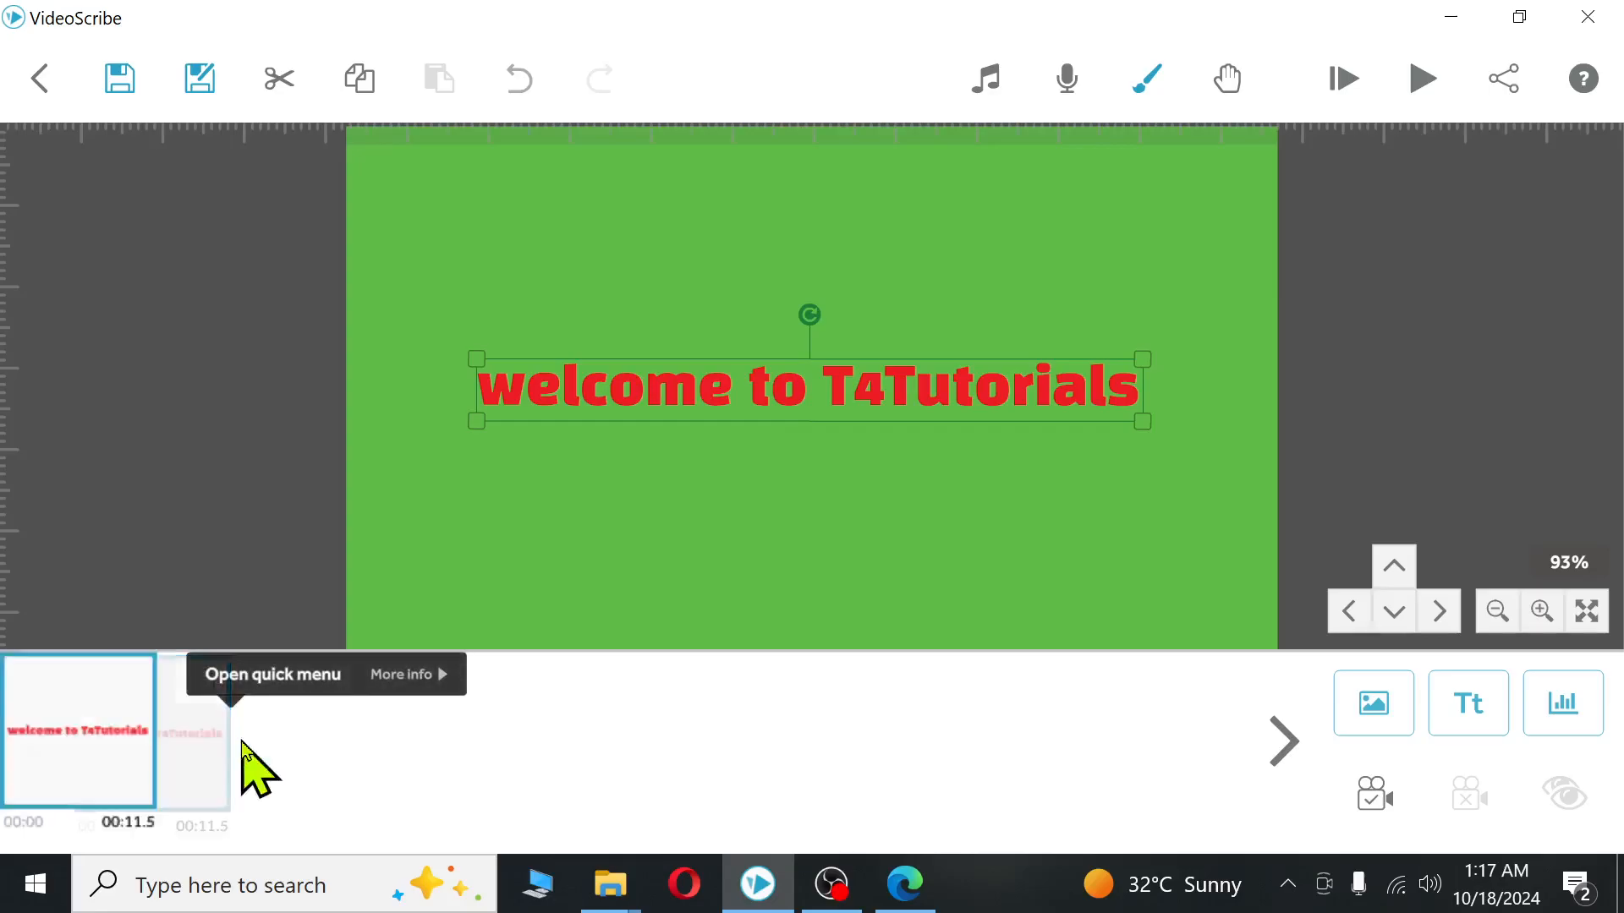
pyautogui.click(237, 740)
pyautogui.click(322, 776)
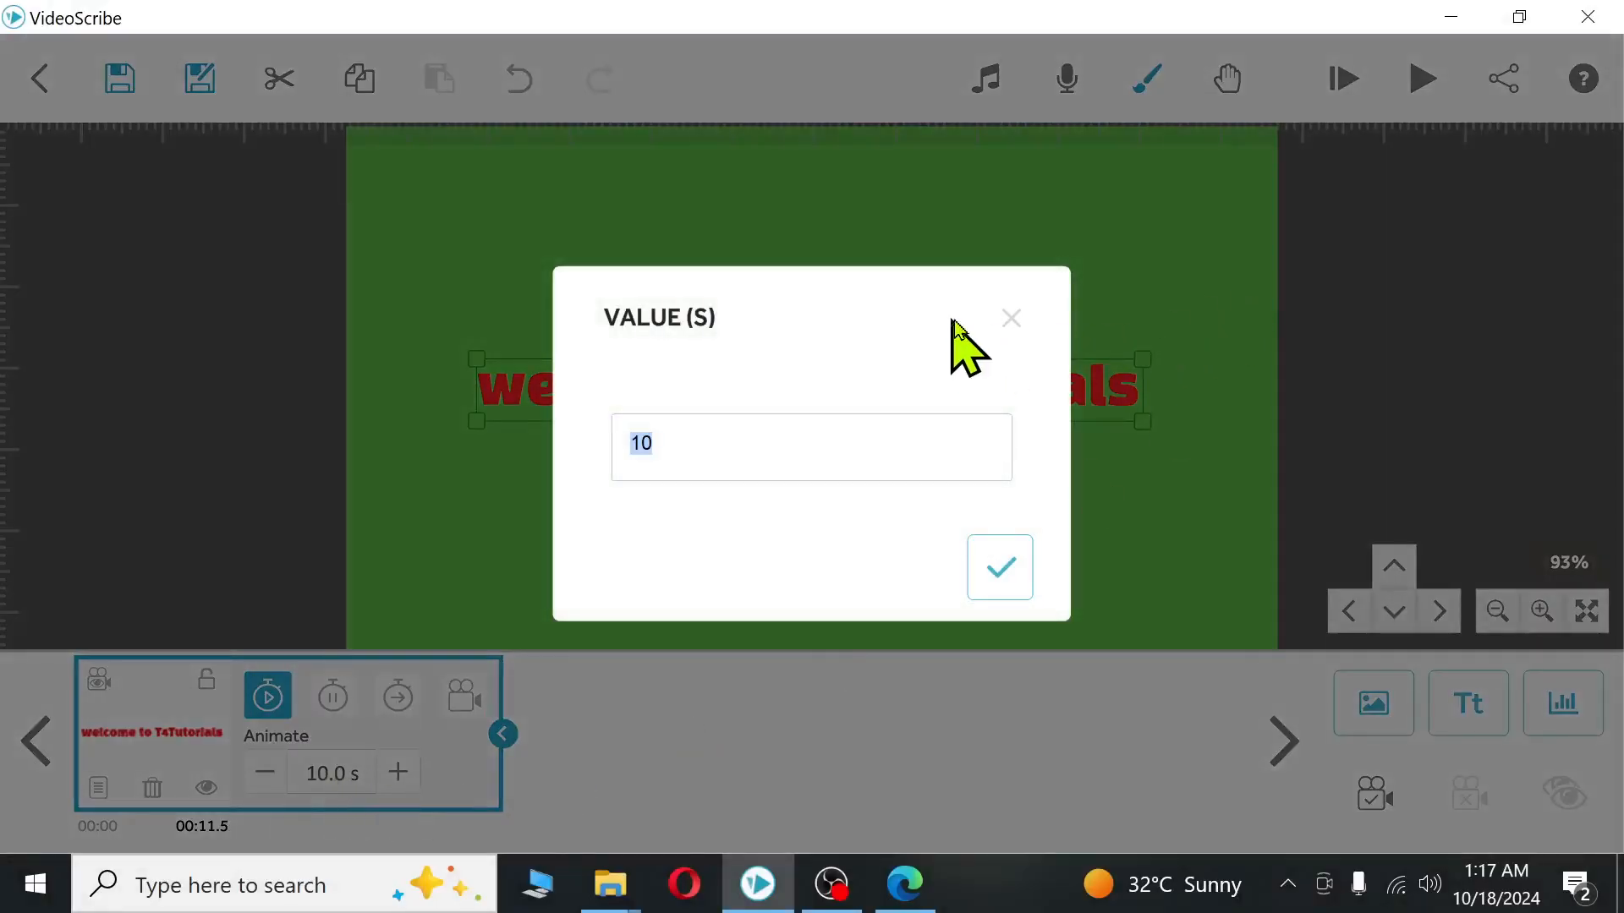
pyautogui.click(1012, 319)
pyautogui.click(575, 539)
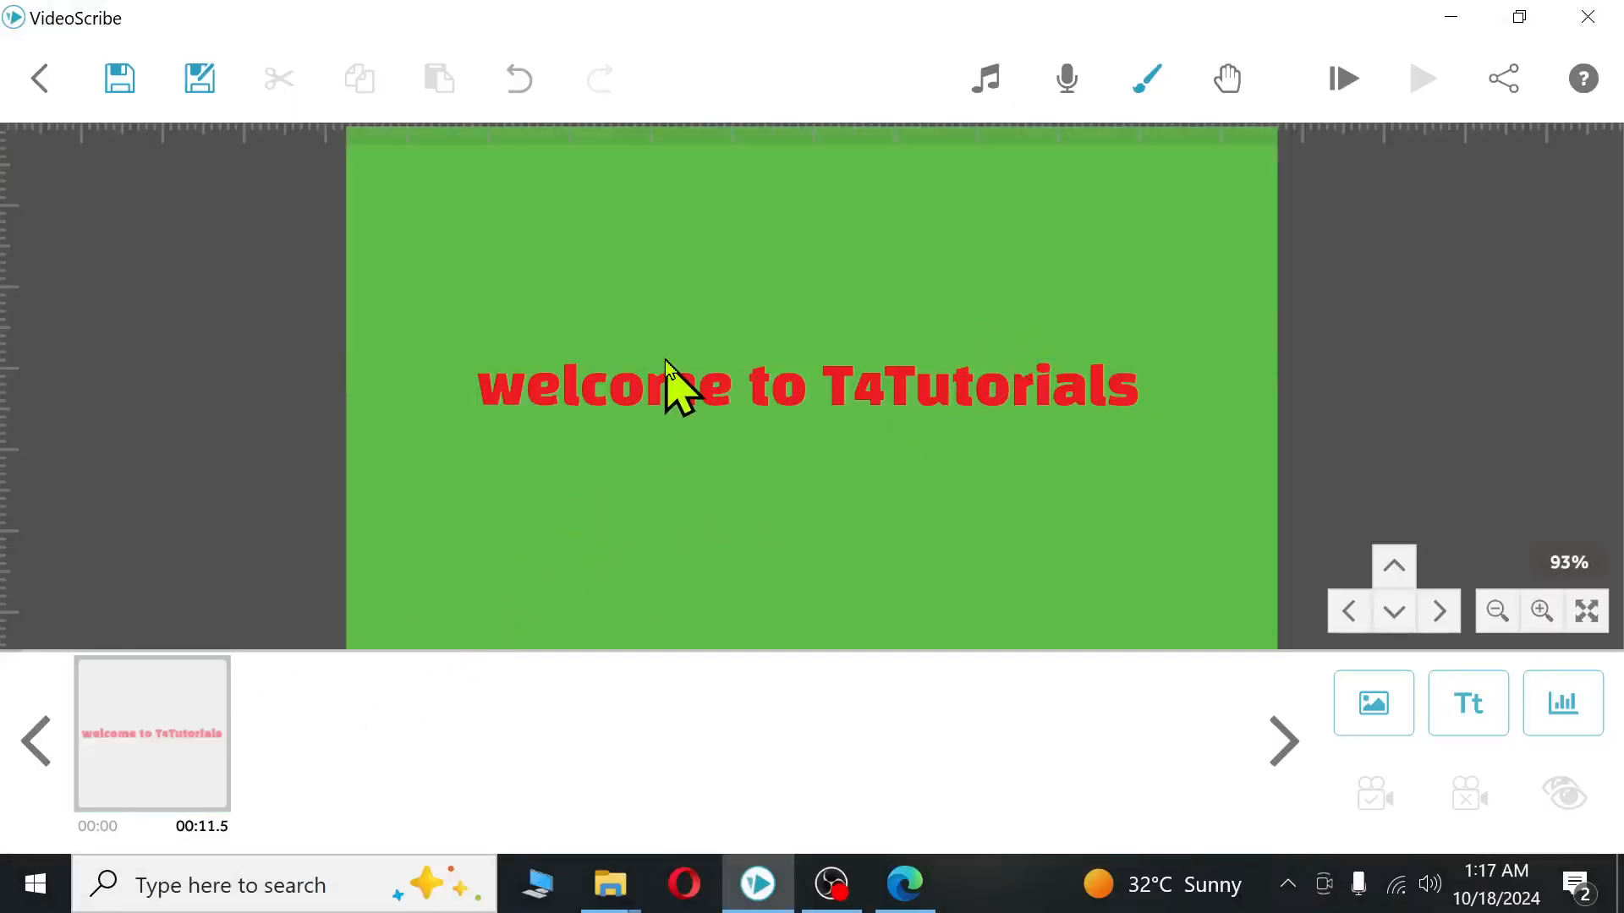
# - Move the welcome text up near the canvas's upper edge and add a new text element reading "slide 2"
pyautogui.click(768, 377)
pyautogui.moveTo(769, 373); pyautogui.dragTo(707, 200)
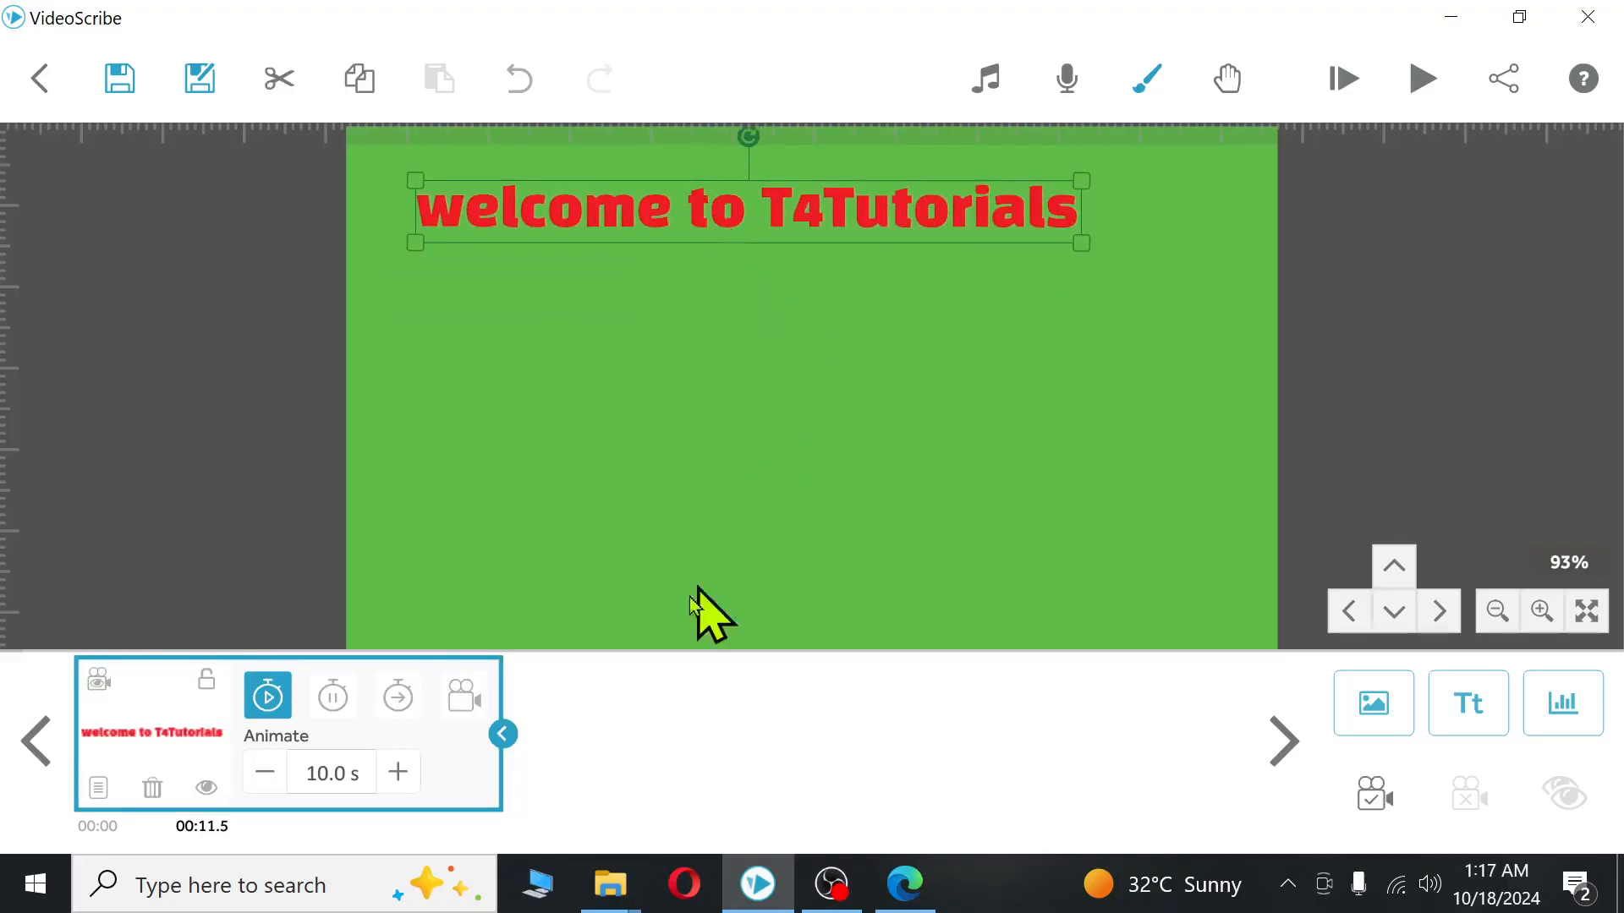
pyautogui.click(1470, 725)
pyautogui.write('slide 2')
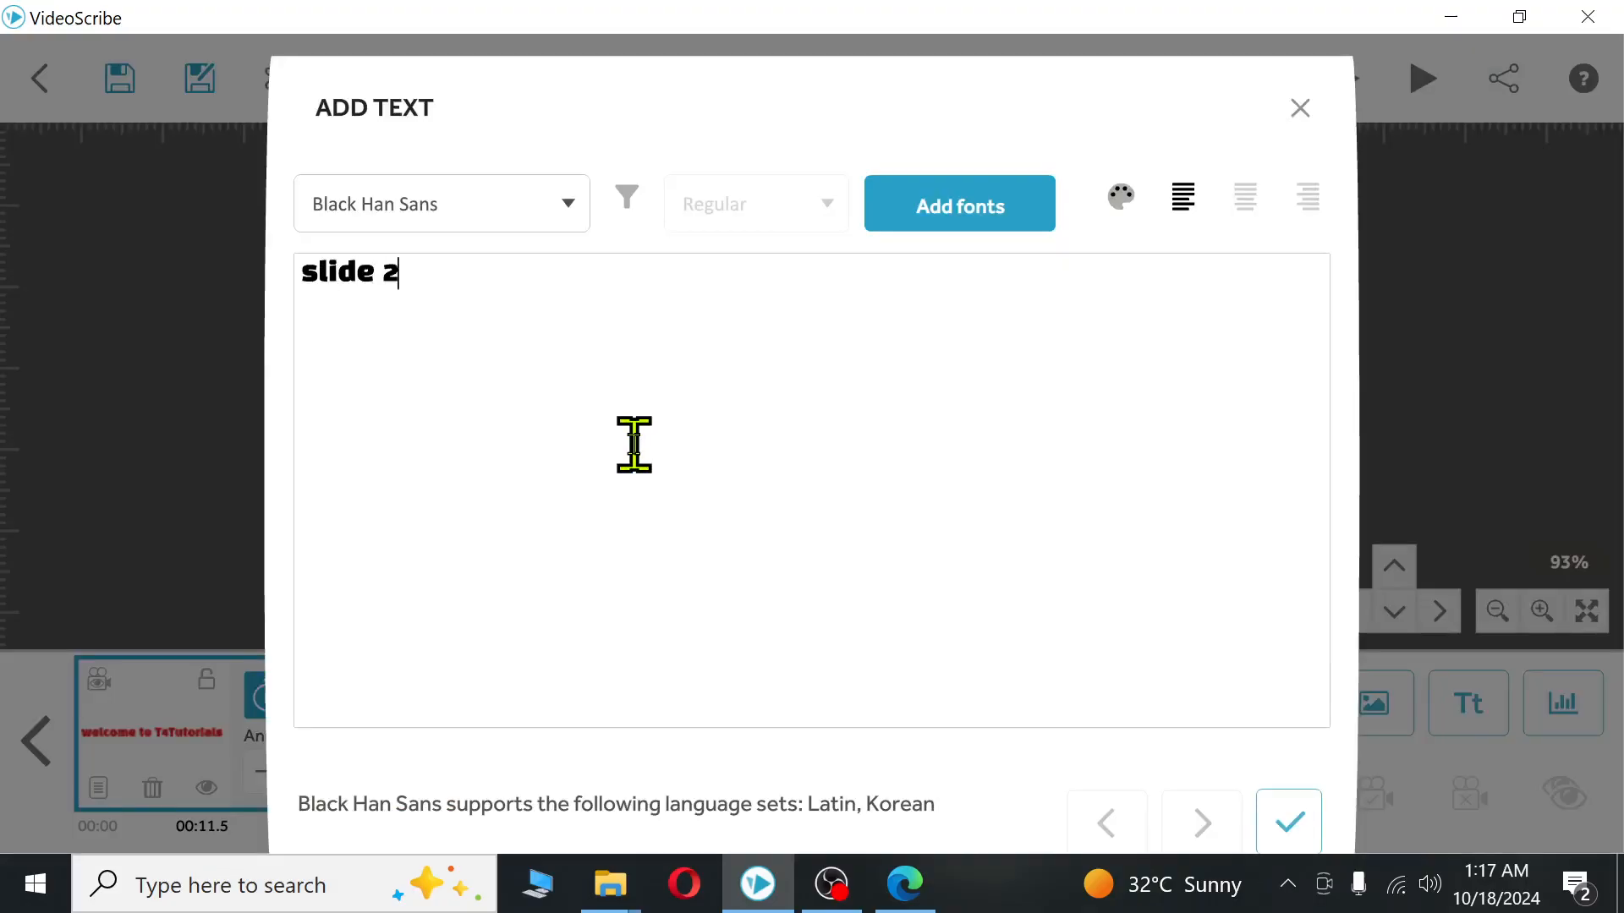
pyautogui.click(1287, 825)
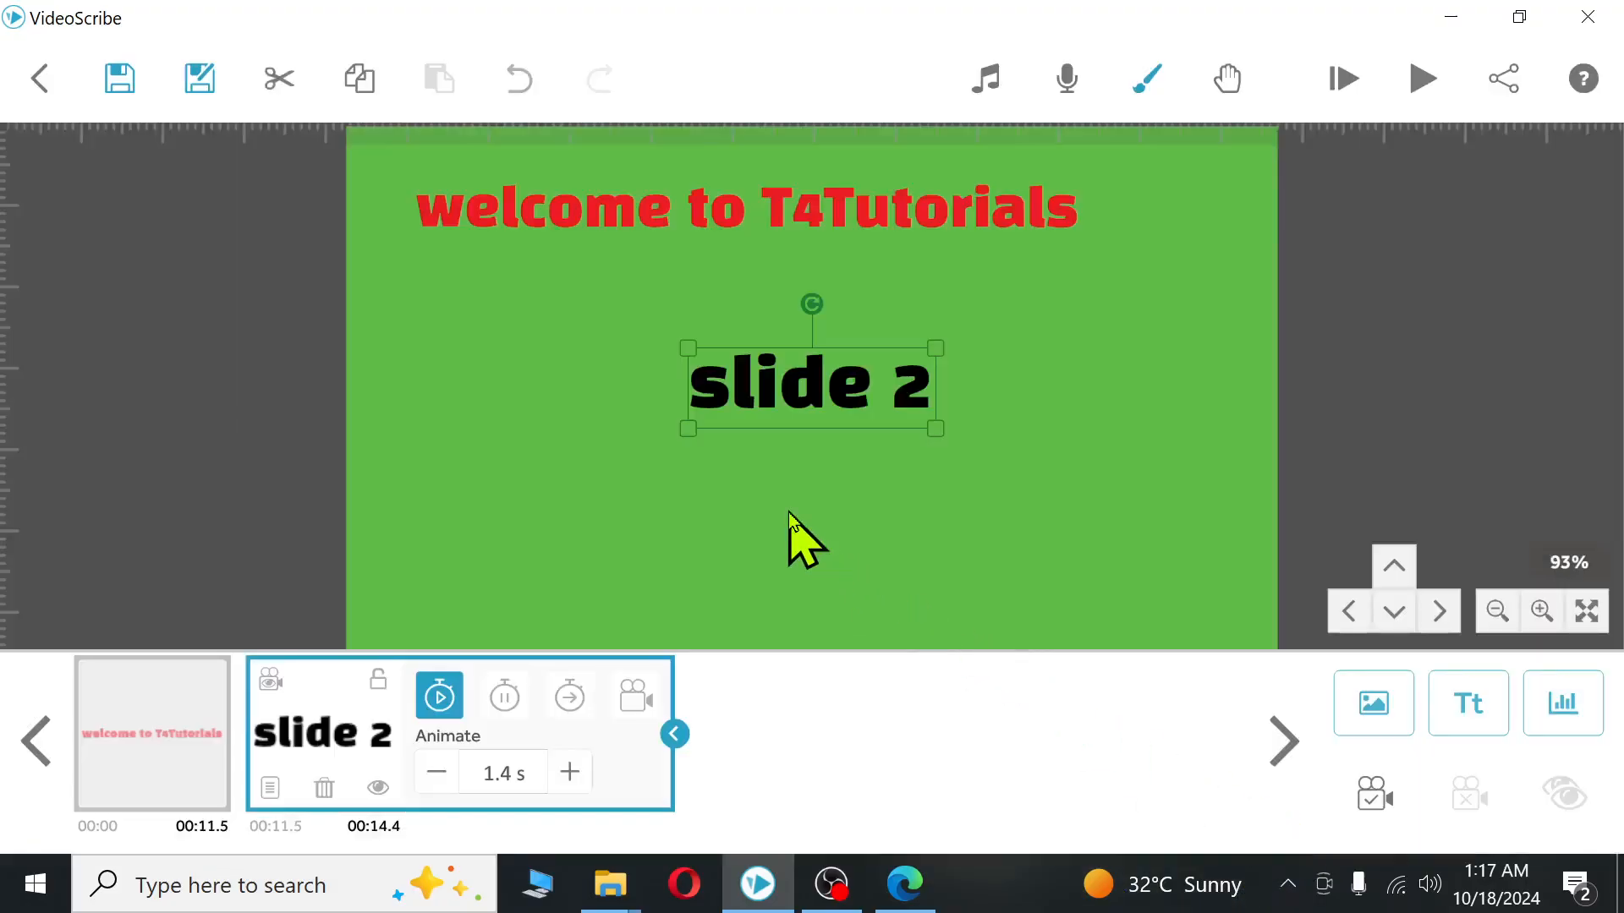
# - Shift the "slide 2" text slightly and bring the welcome text a little lower above it
pyautogui.moveTo(799, 364)
pyautogui.mouseDown()
pyautogui.moveTo(690, 322)
pyautogui.moveTo(777, 365)
pyautogui.mouseUp()
pyautogui.click(738, 215)
pyautogui.moveTo(746, 211); pyautogui.dragTo(773, 256)
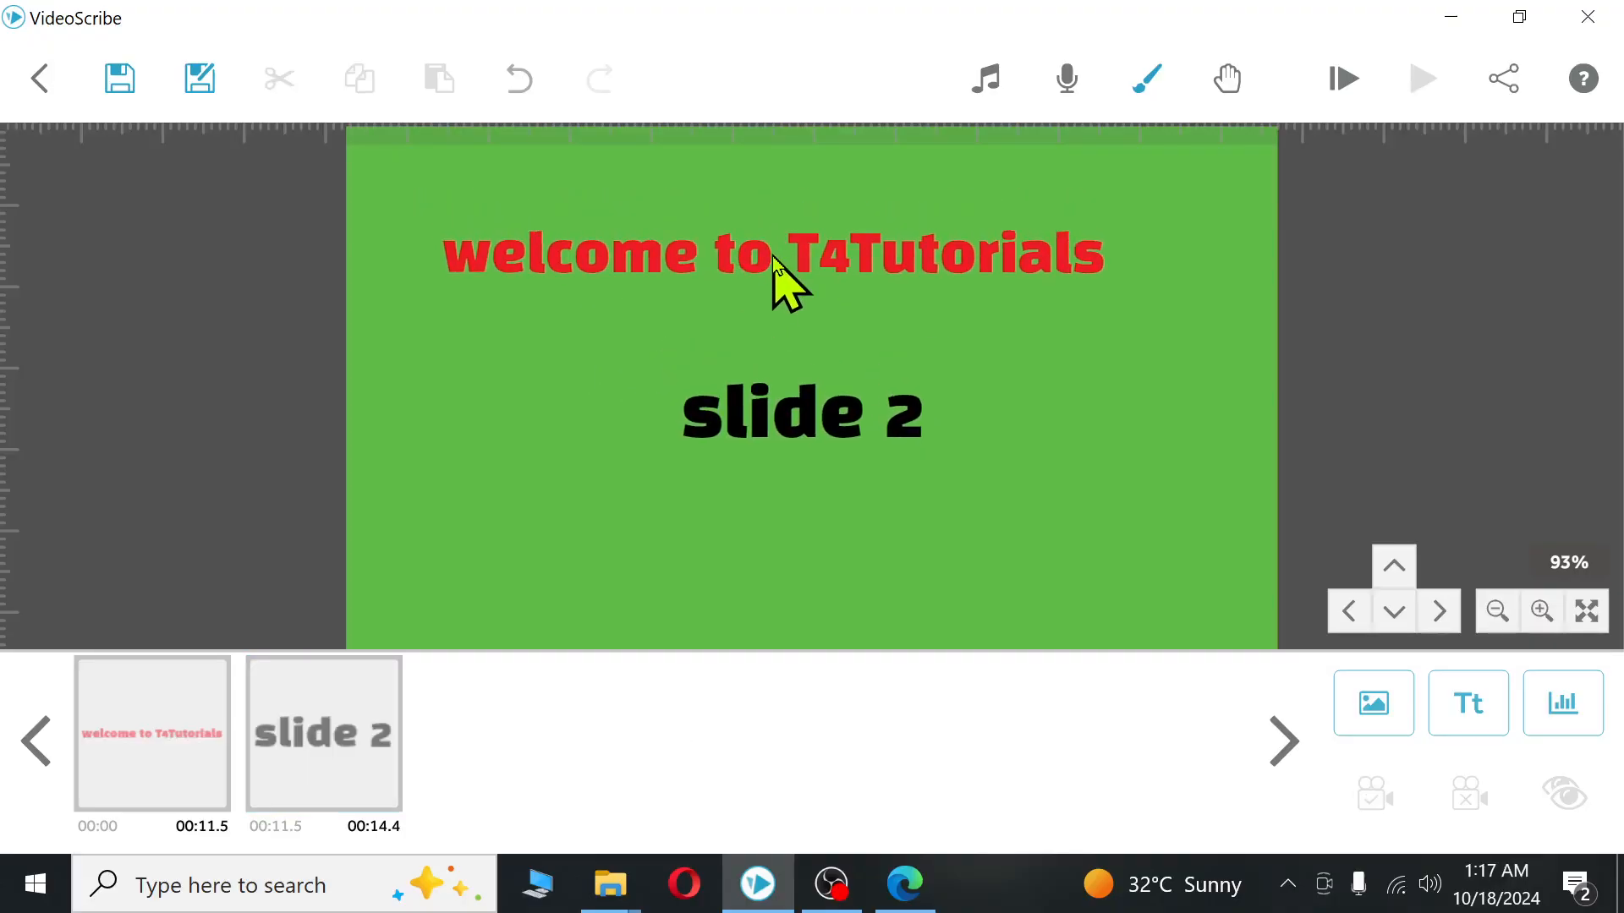
pyautogui.moveTo(380, 191)
pyautogui.mouseDown()
pyautogui.moveTo(649, 401)
pyautogui.moveTo(1167, 492)
pyautogui.mouseUp()
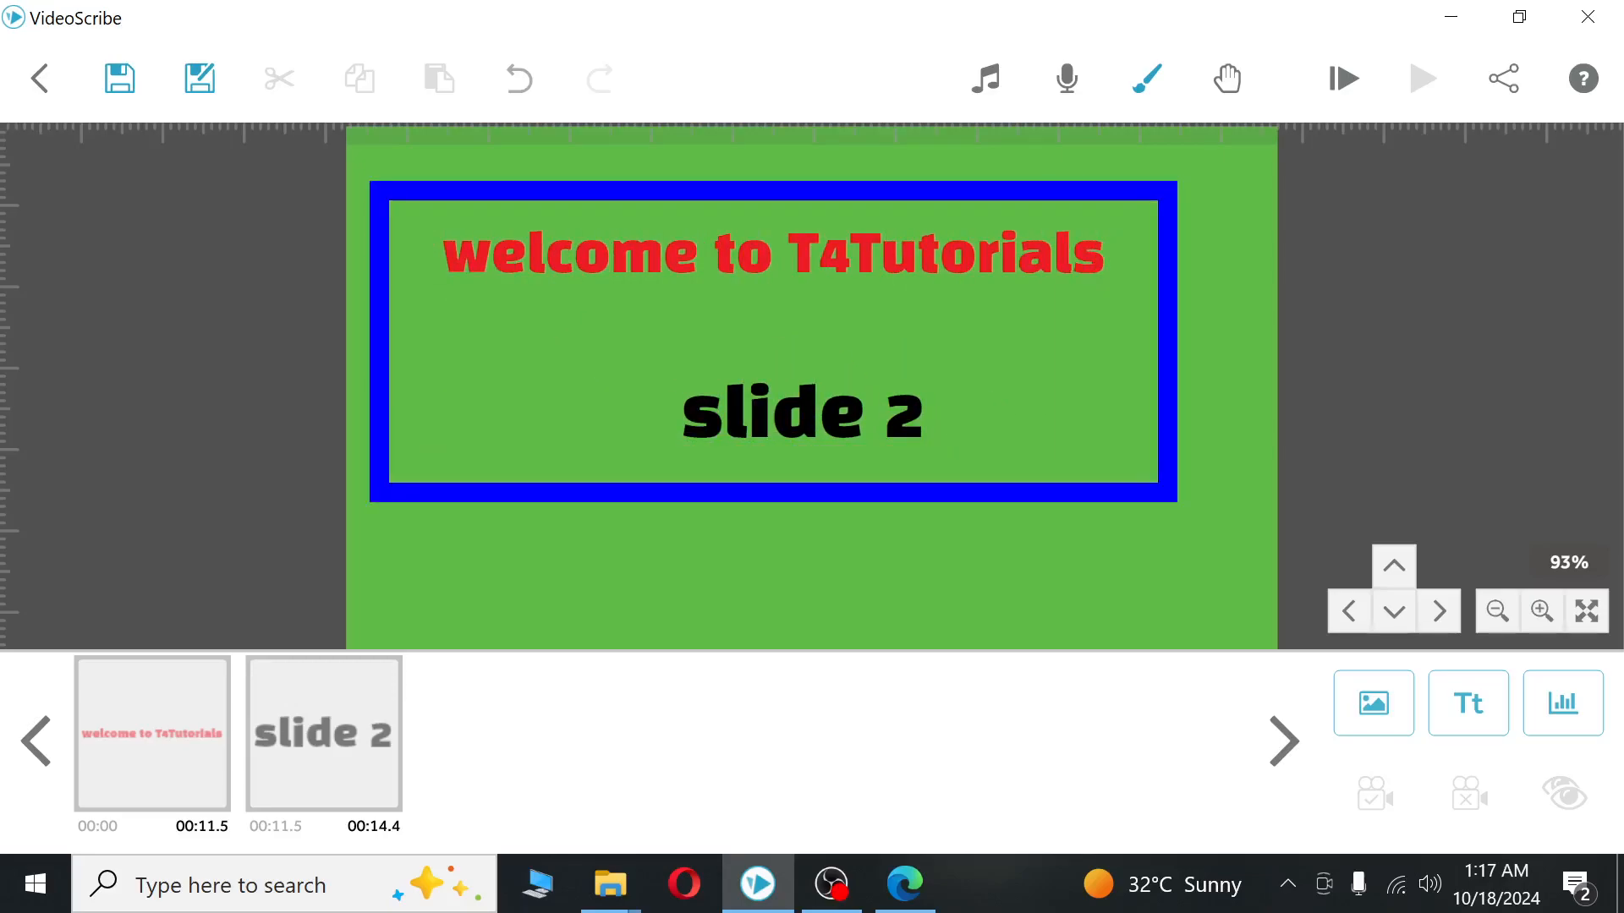
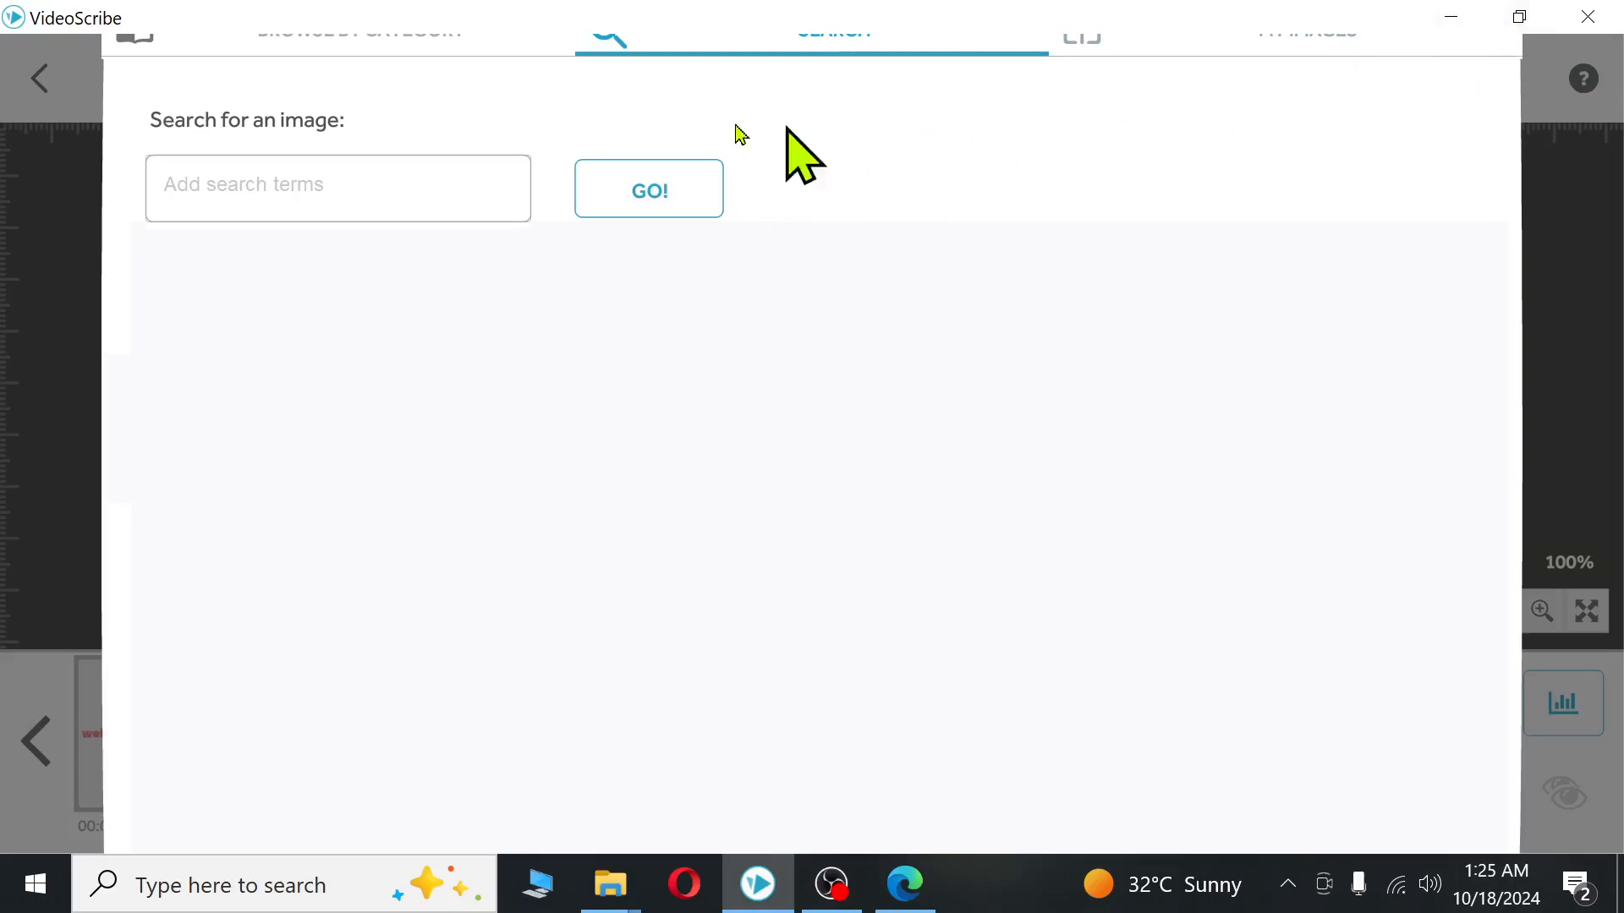
# - Look through the Arrows image category, then browse the Desktop folder for an image file to import from the computer
pyautogui.click(444, 43)
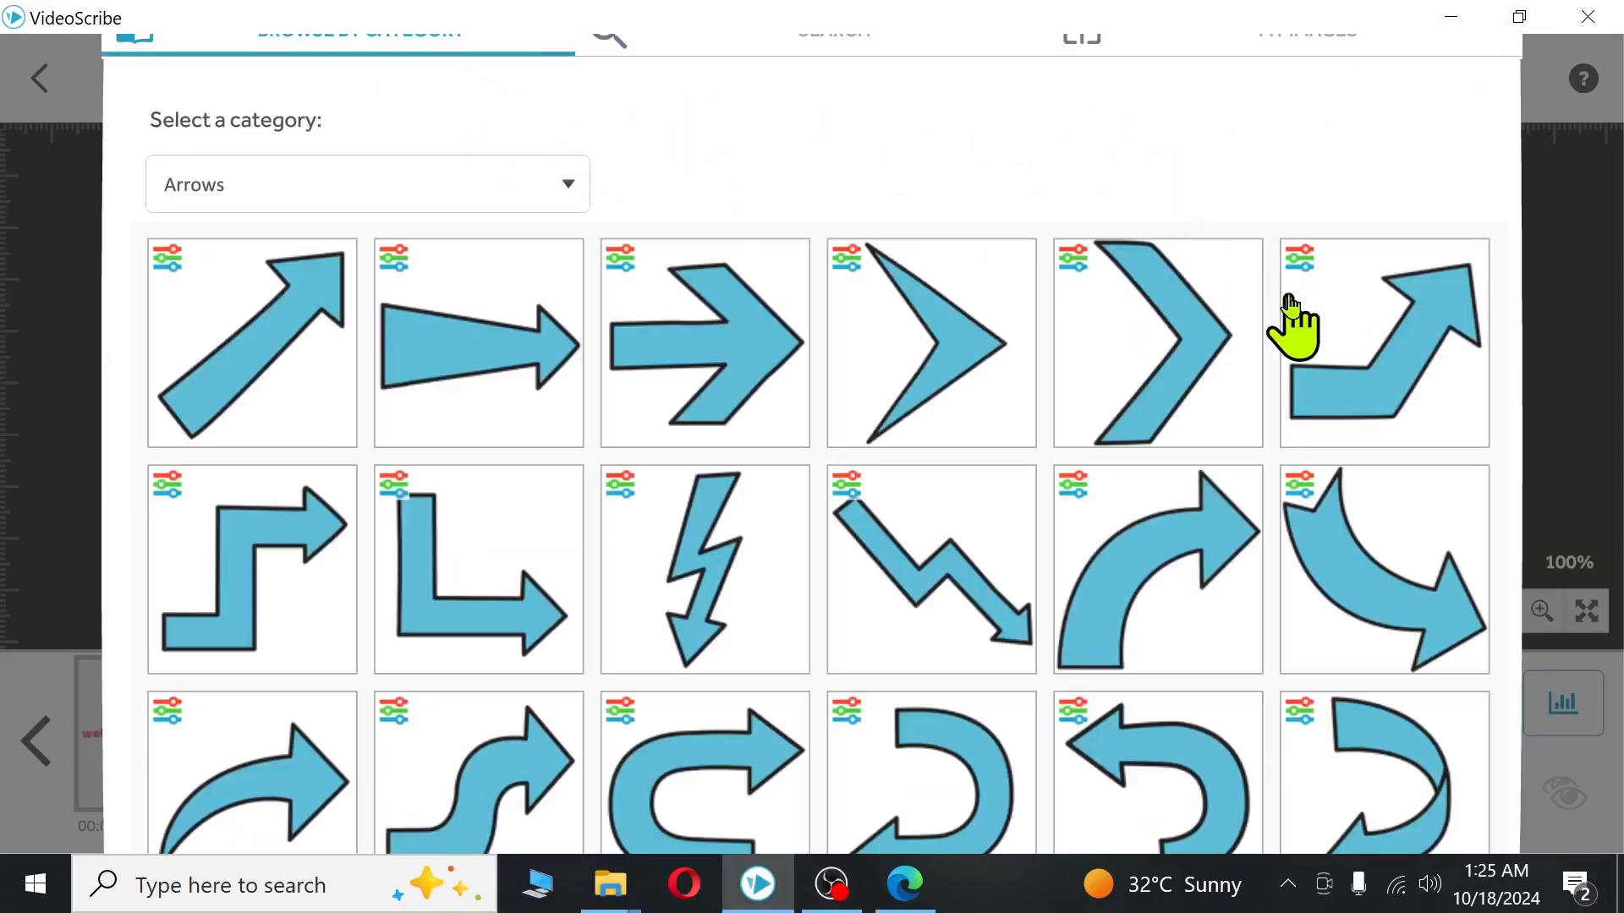
pyautogui.click(1474, 61)
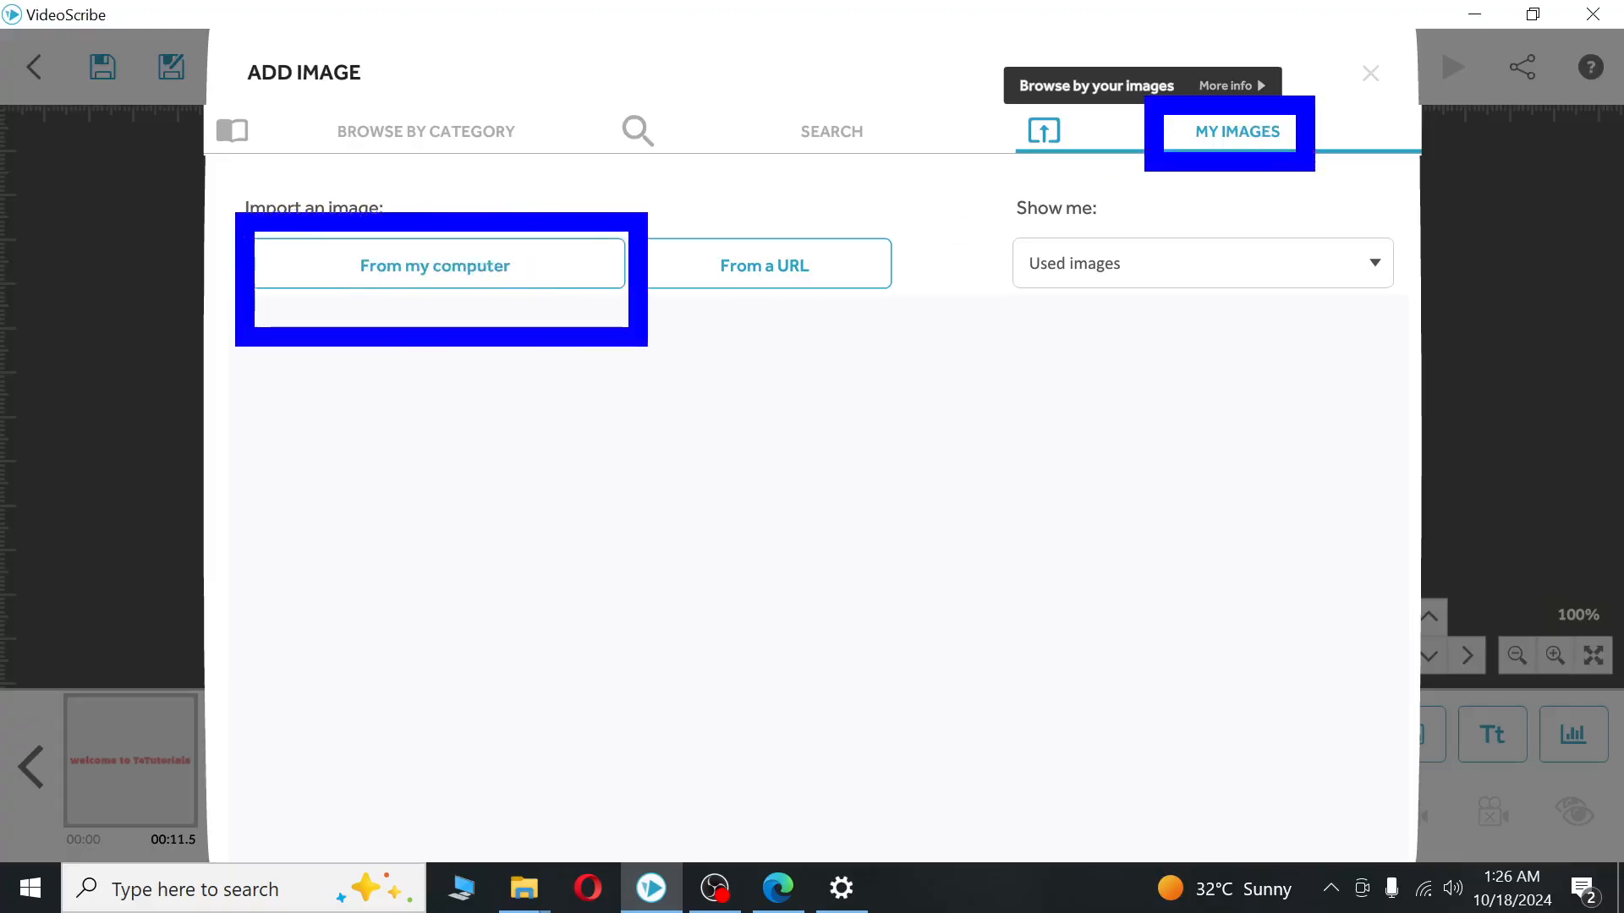
pyautogui.click(470, 277)
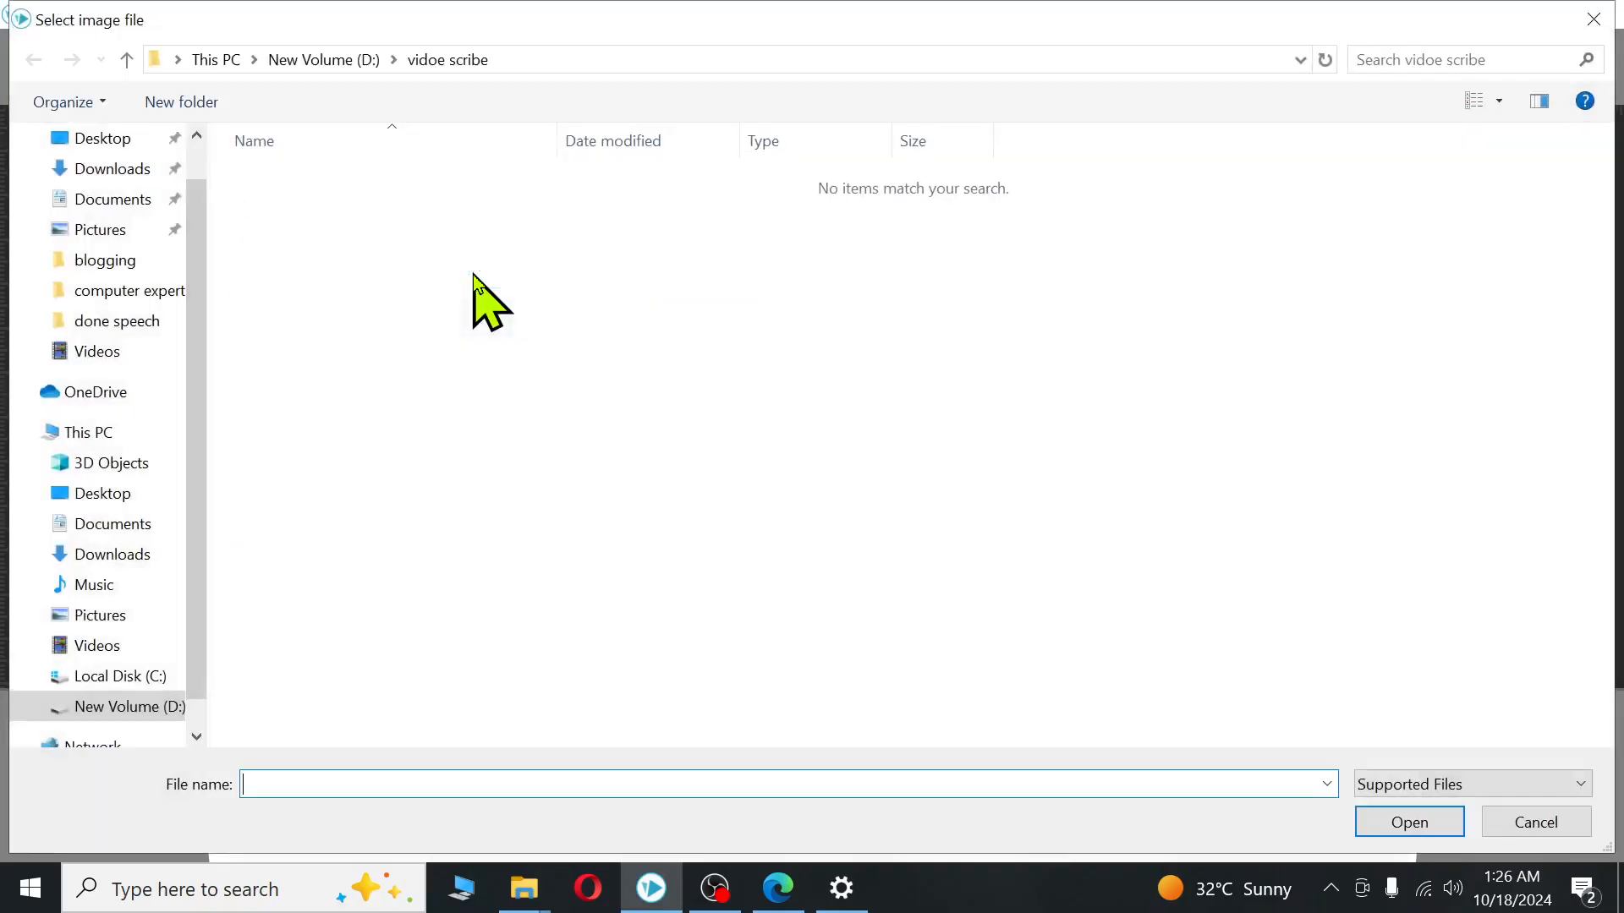
pyautogui.click(98, 140)
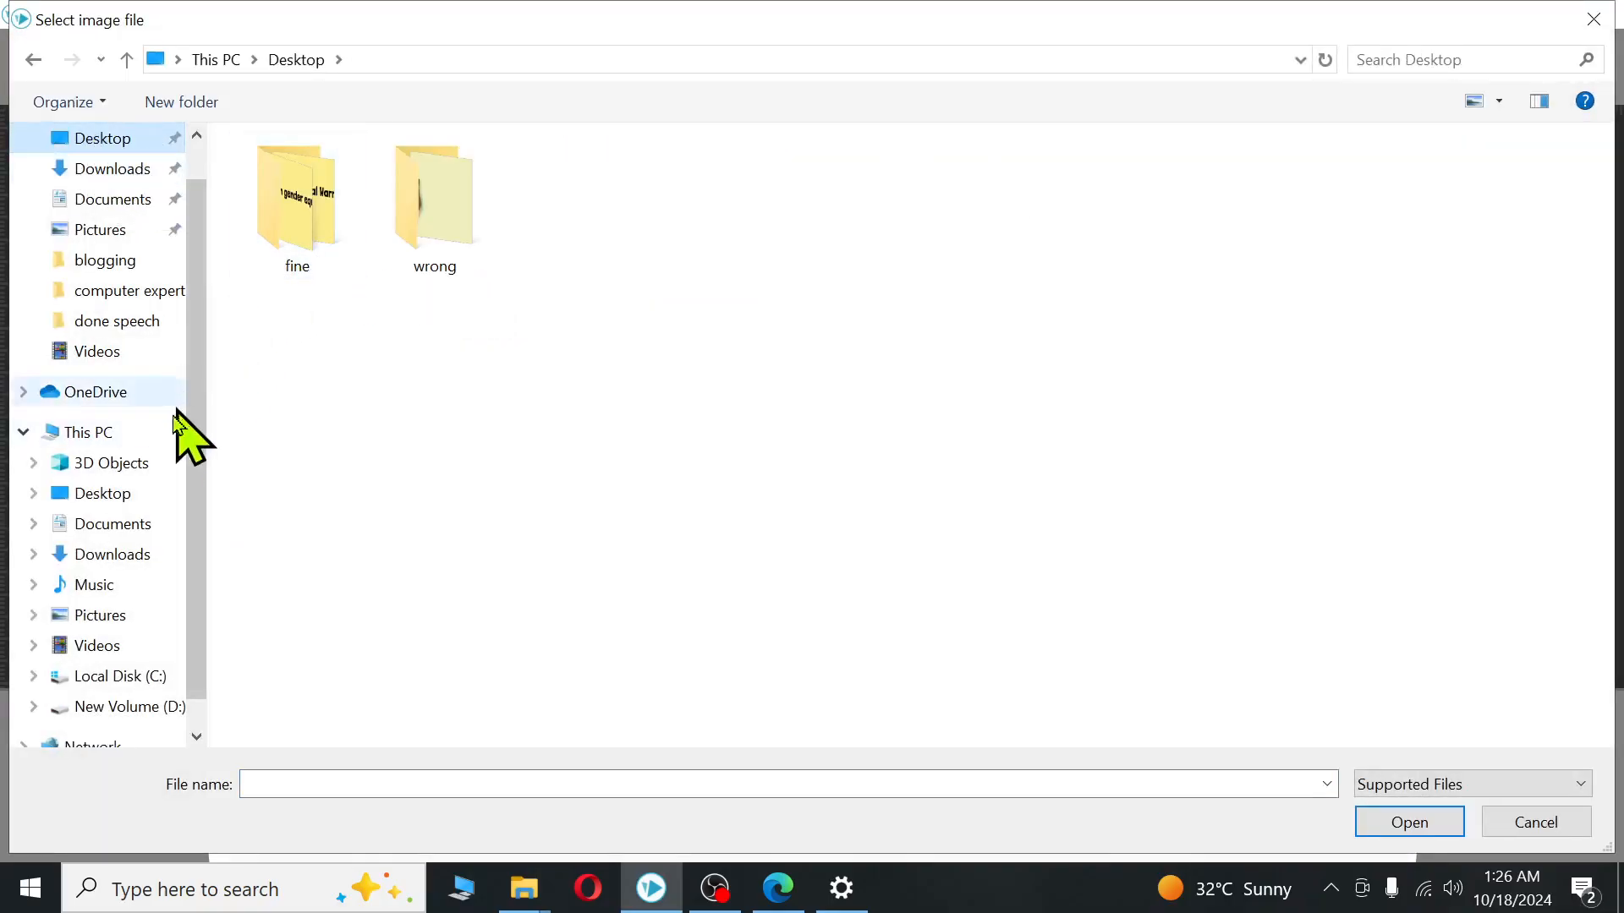
pyautogui.moveTo(183, 392); pyautogui.dragTo(200, 502)
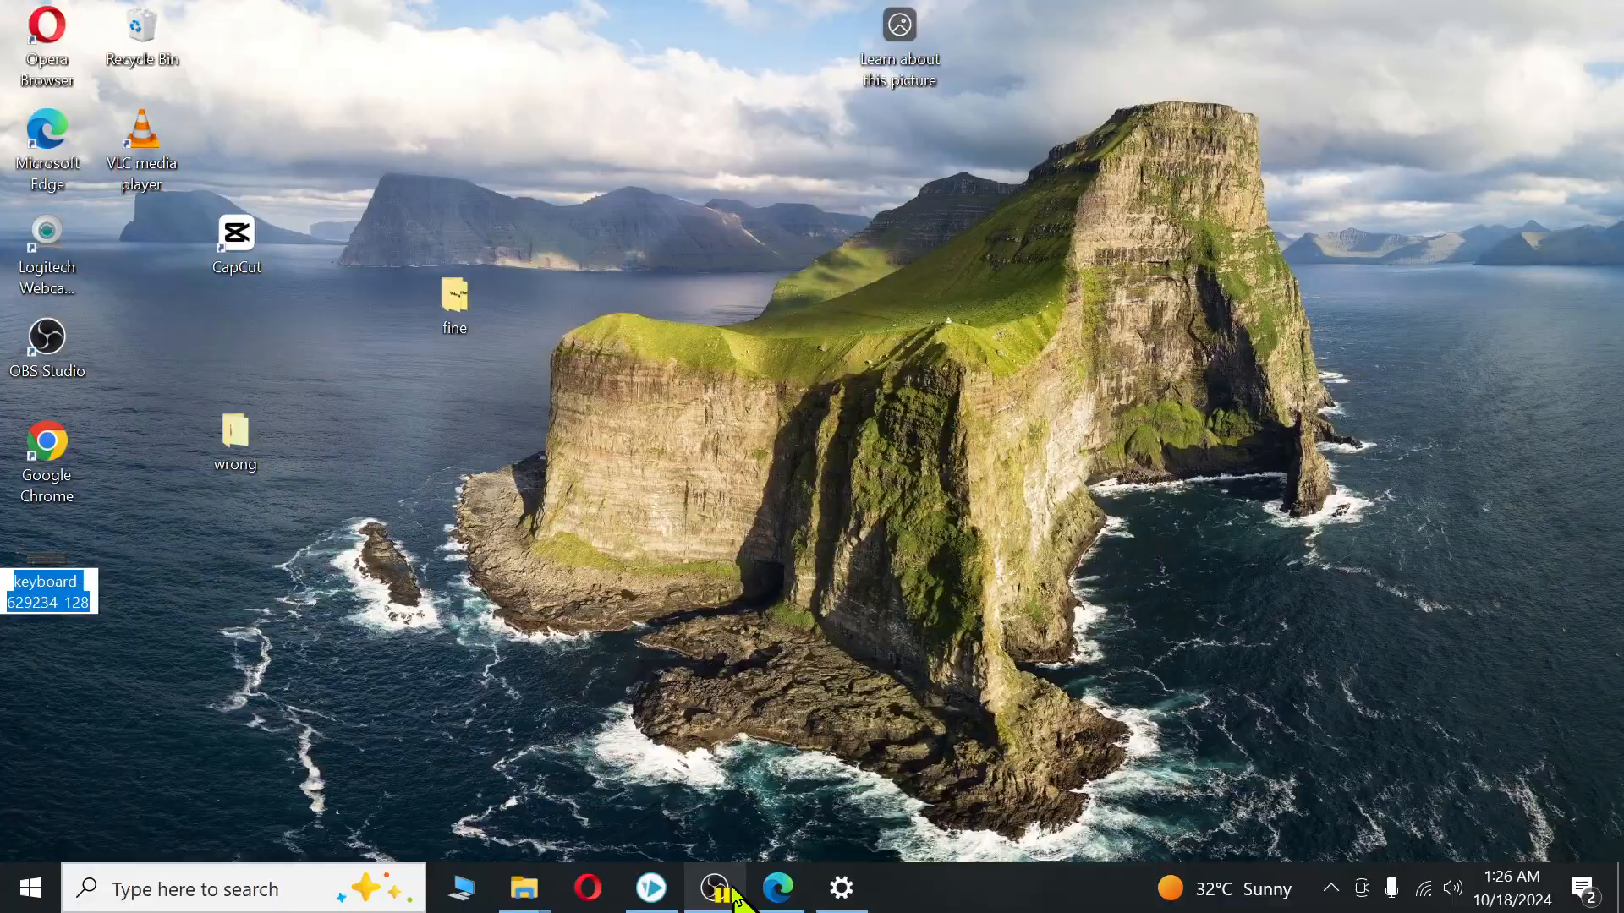
# - Confirm the file name keyboard-629234_1280 for the keyboard image on the desktop and switch back to VideoScribe
pyautogui.moveTo(716, 897)
pyautogui.press('Return')
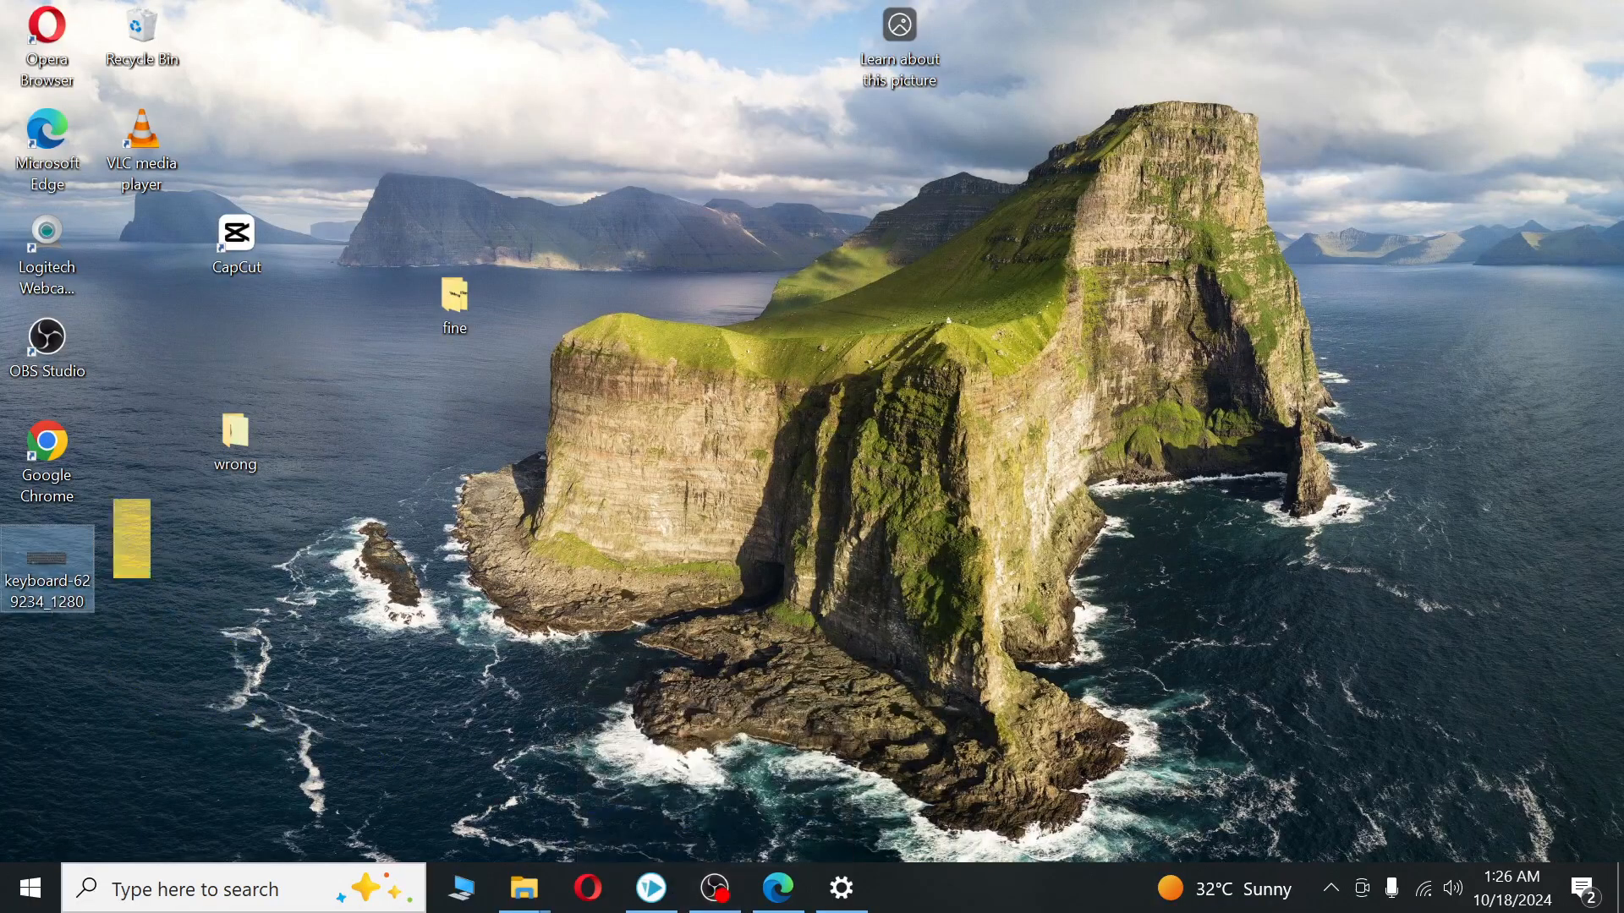
pyautogui.click(715, 888)
pyautogui.click(710, 892)
pyautogui.click(652, 888)
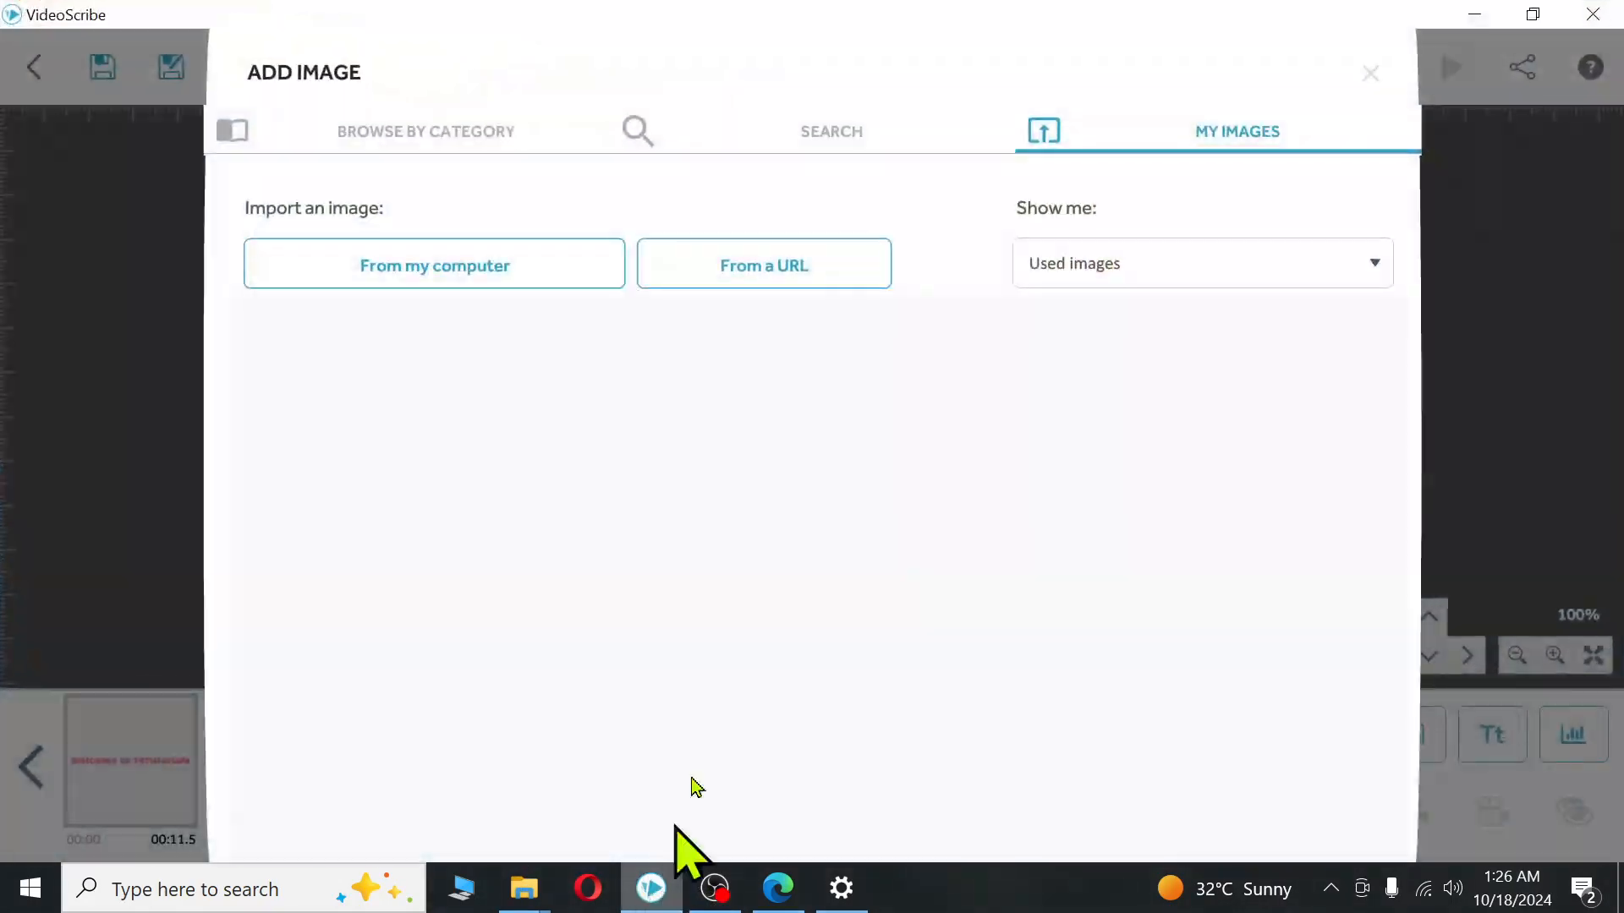
# - Import the keyboard image from the Desktop folder with the Draw animation and Reveal draw style, and briefly preview it
pyautogui.click(448, 259)
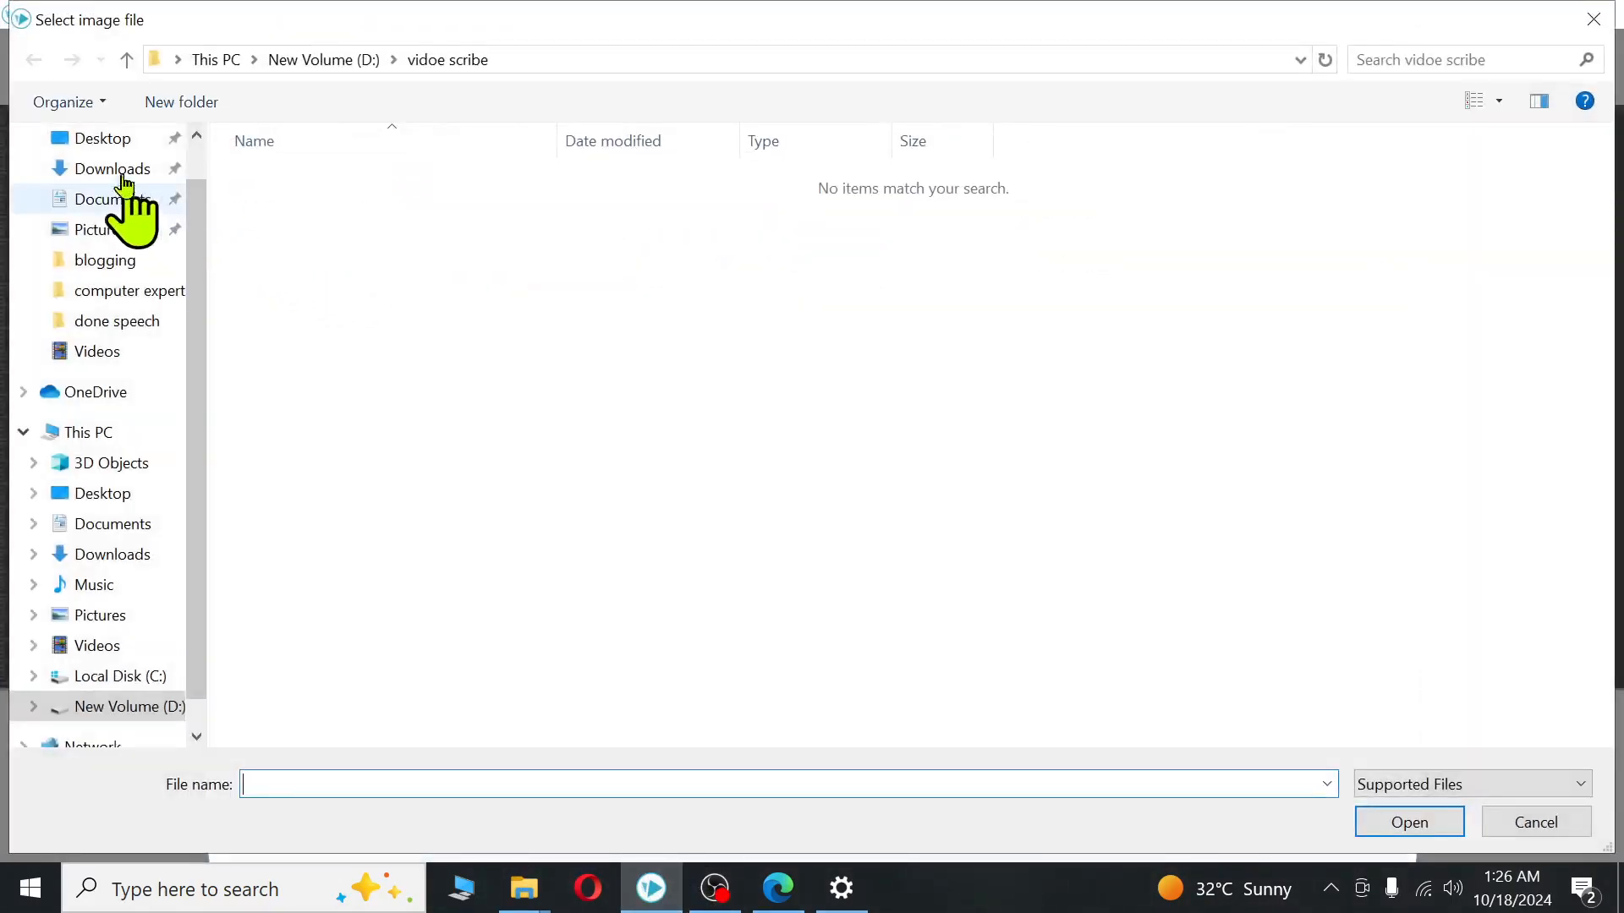
pyautogui.click(108, 142)
pyautogui.doubleClick(596, 277)
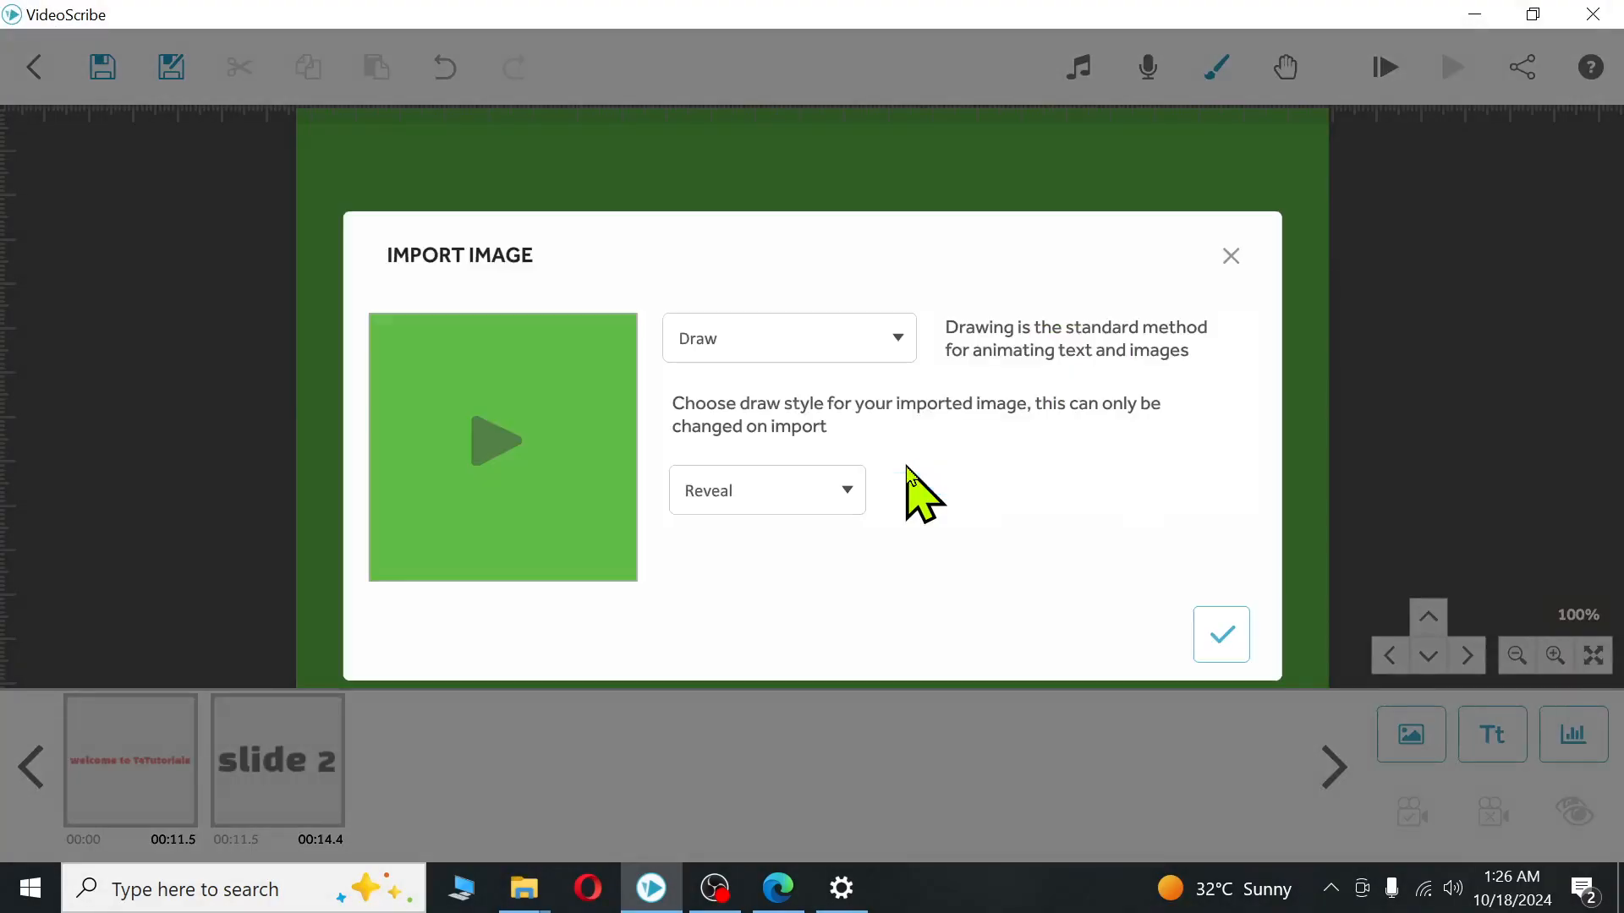
pyautogui.click(884, 357)
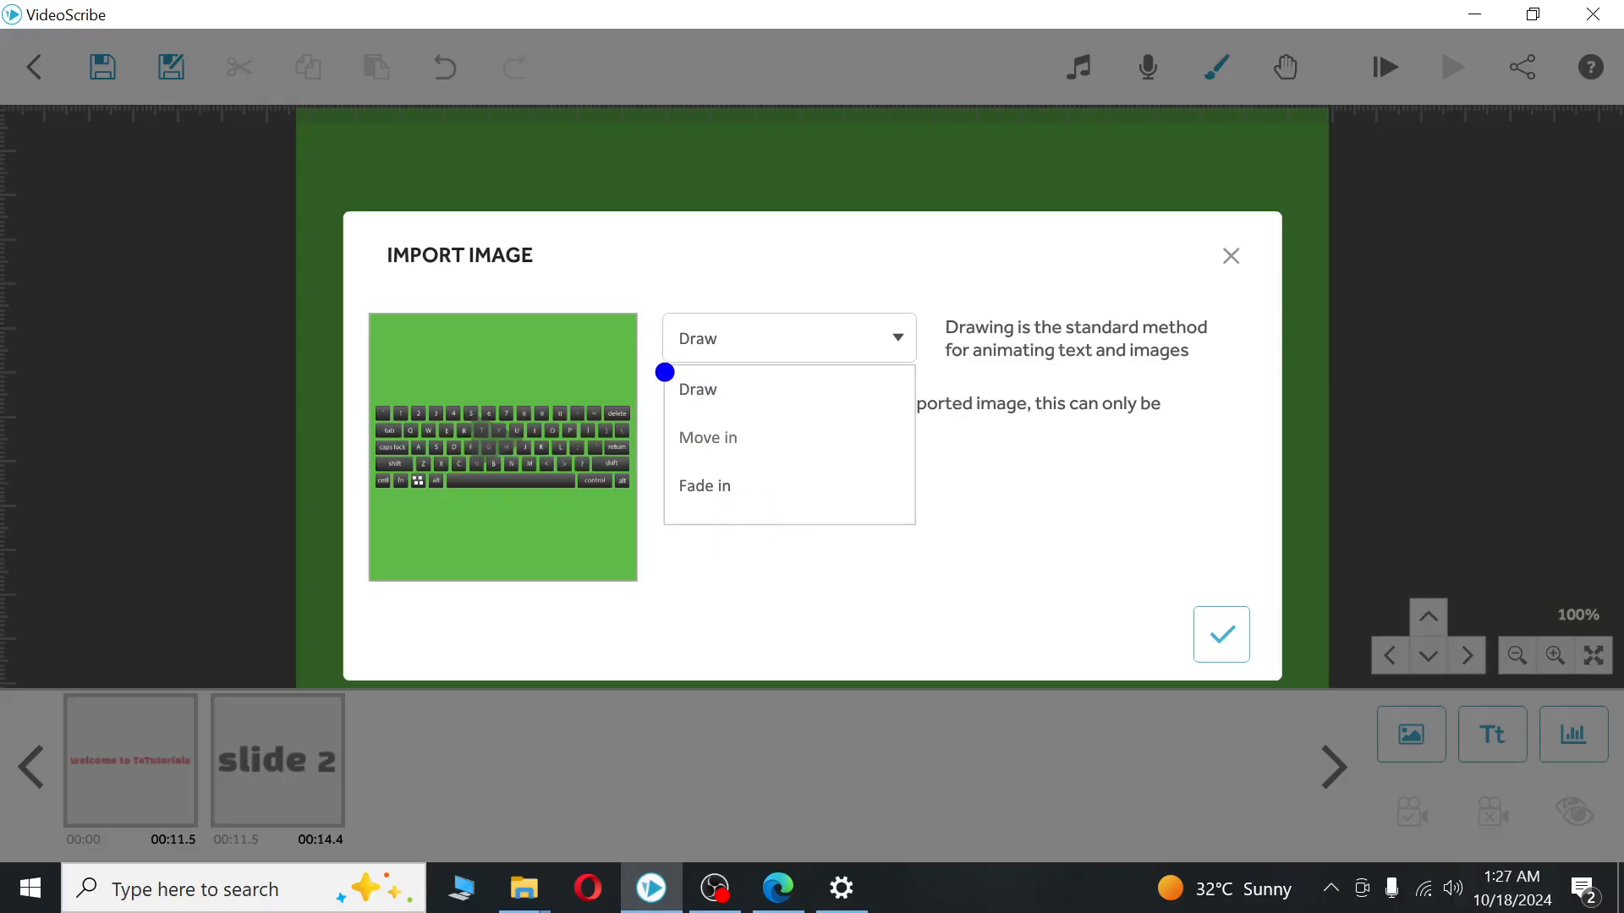
pyautogui.moveTo(660, 370); pyautogui.dragTo(723, 409)
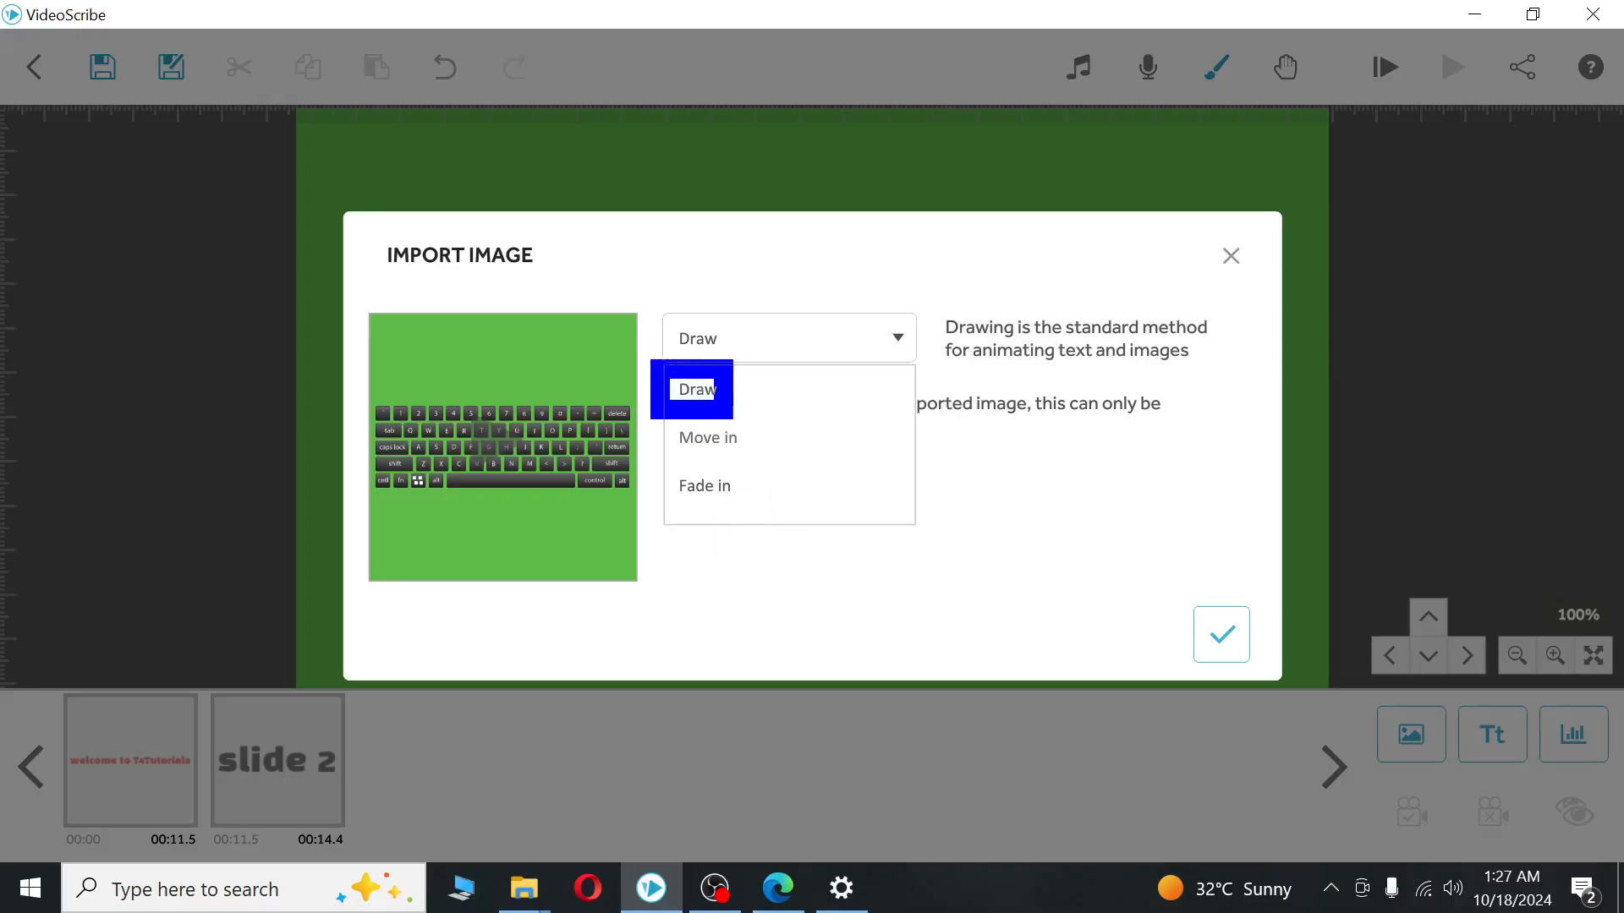
pyautogui.click(717, 391)
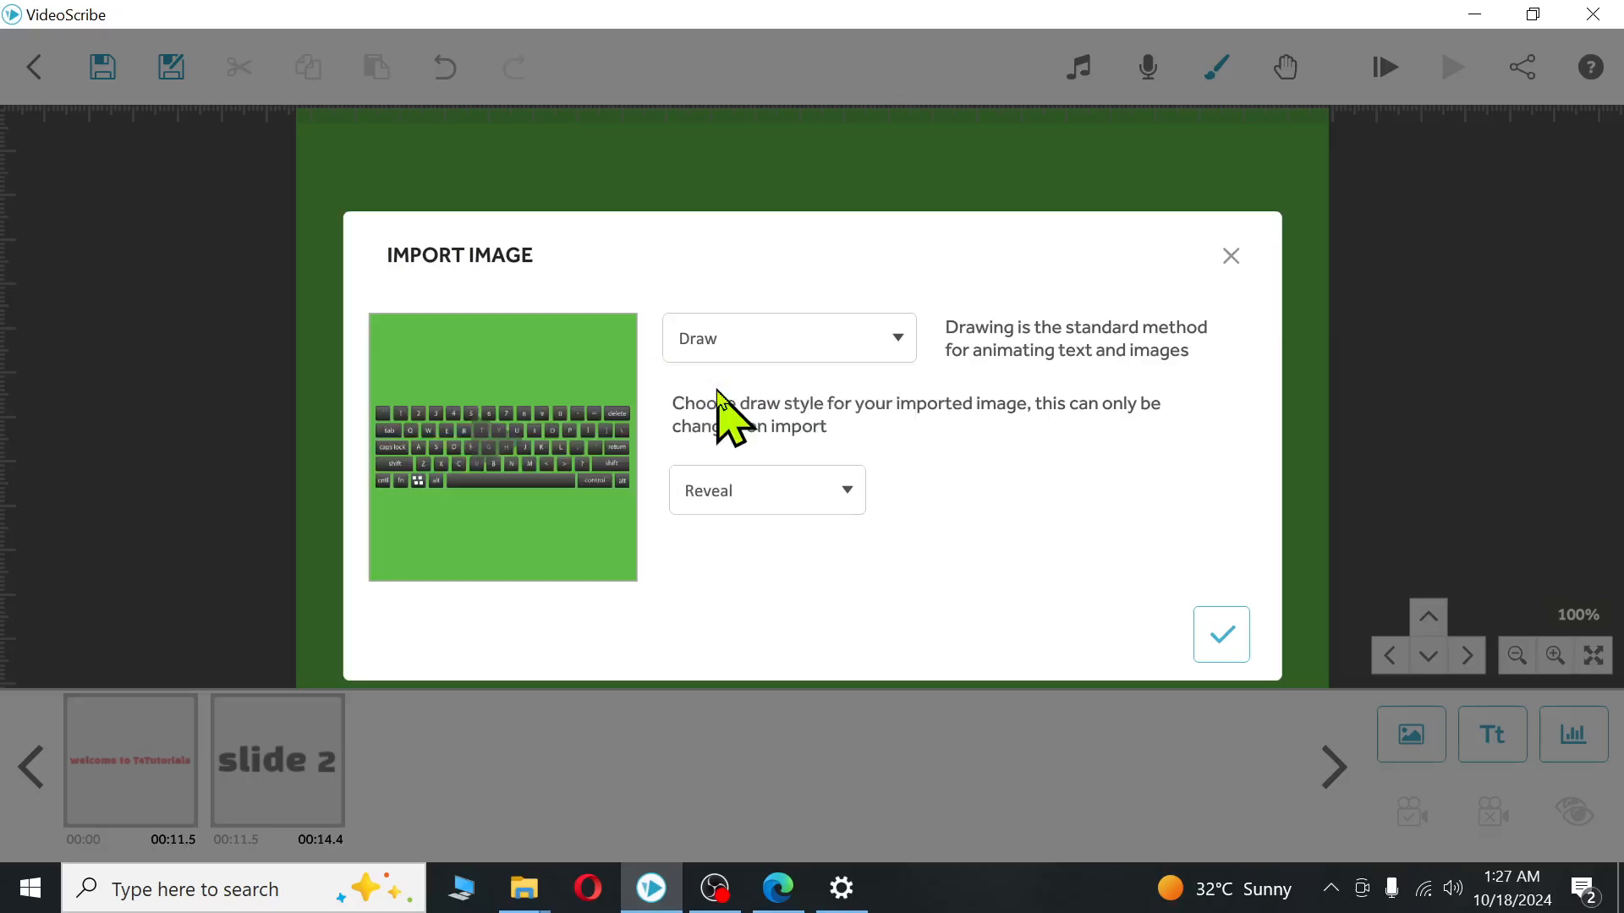
pyautogui.click(1223, 636)
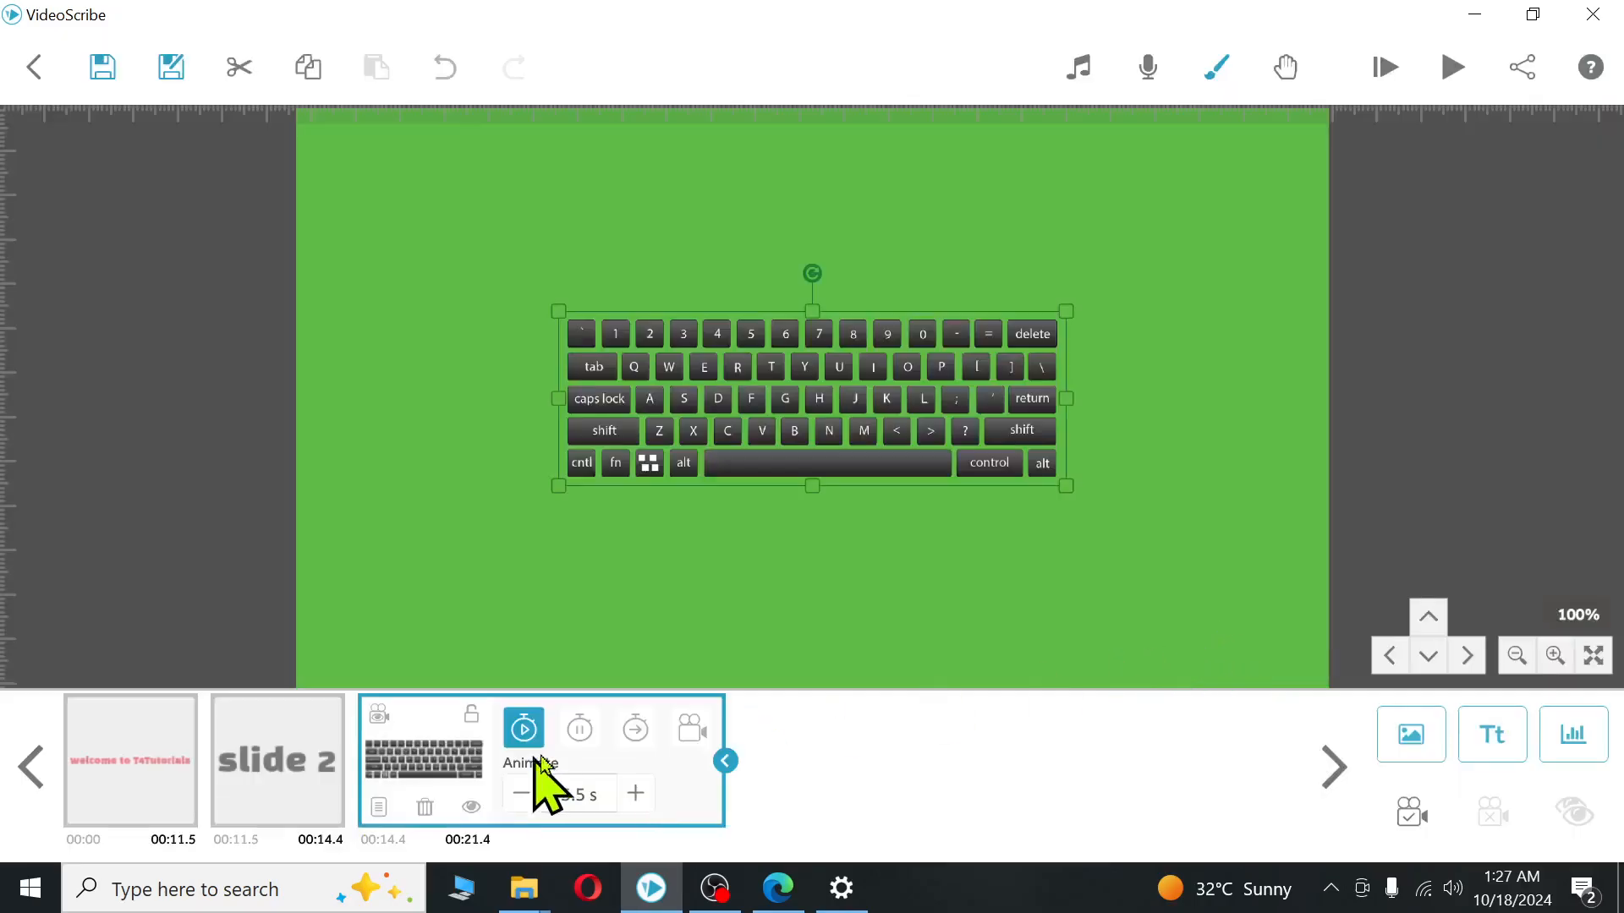
pyautogui.click(1448, 68)
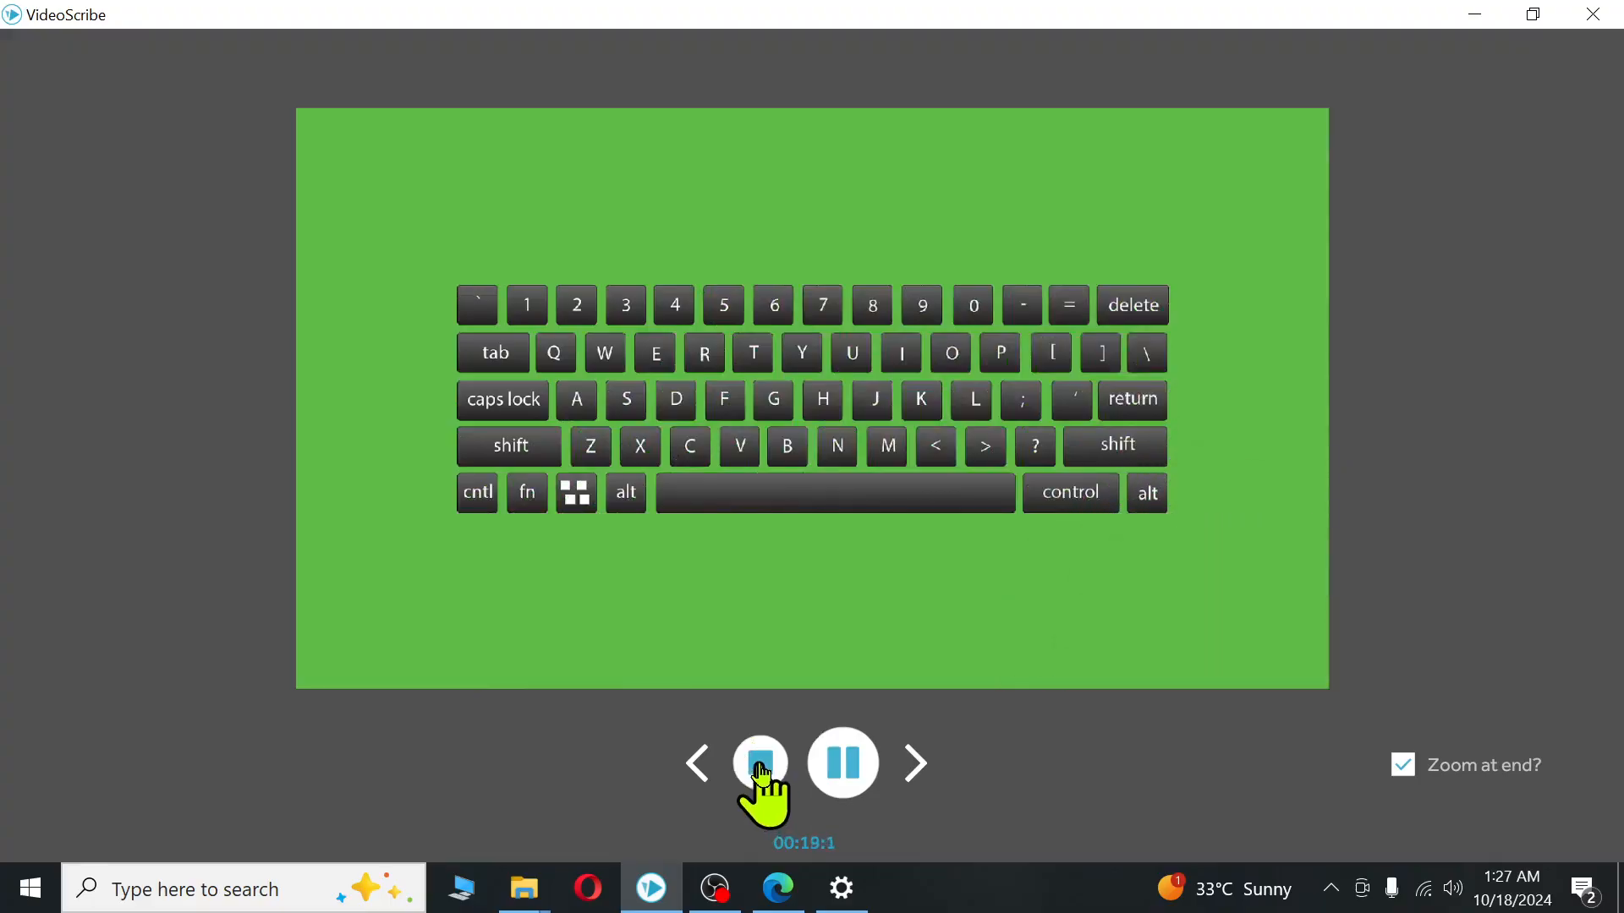
pyautogui.click(760, 764)
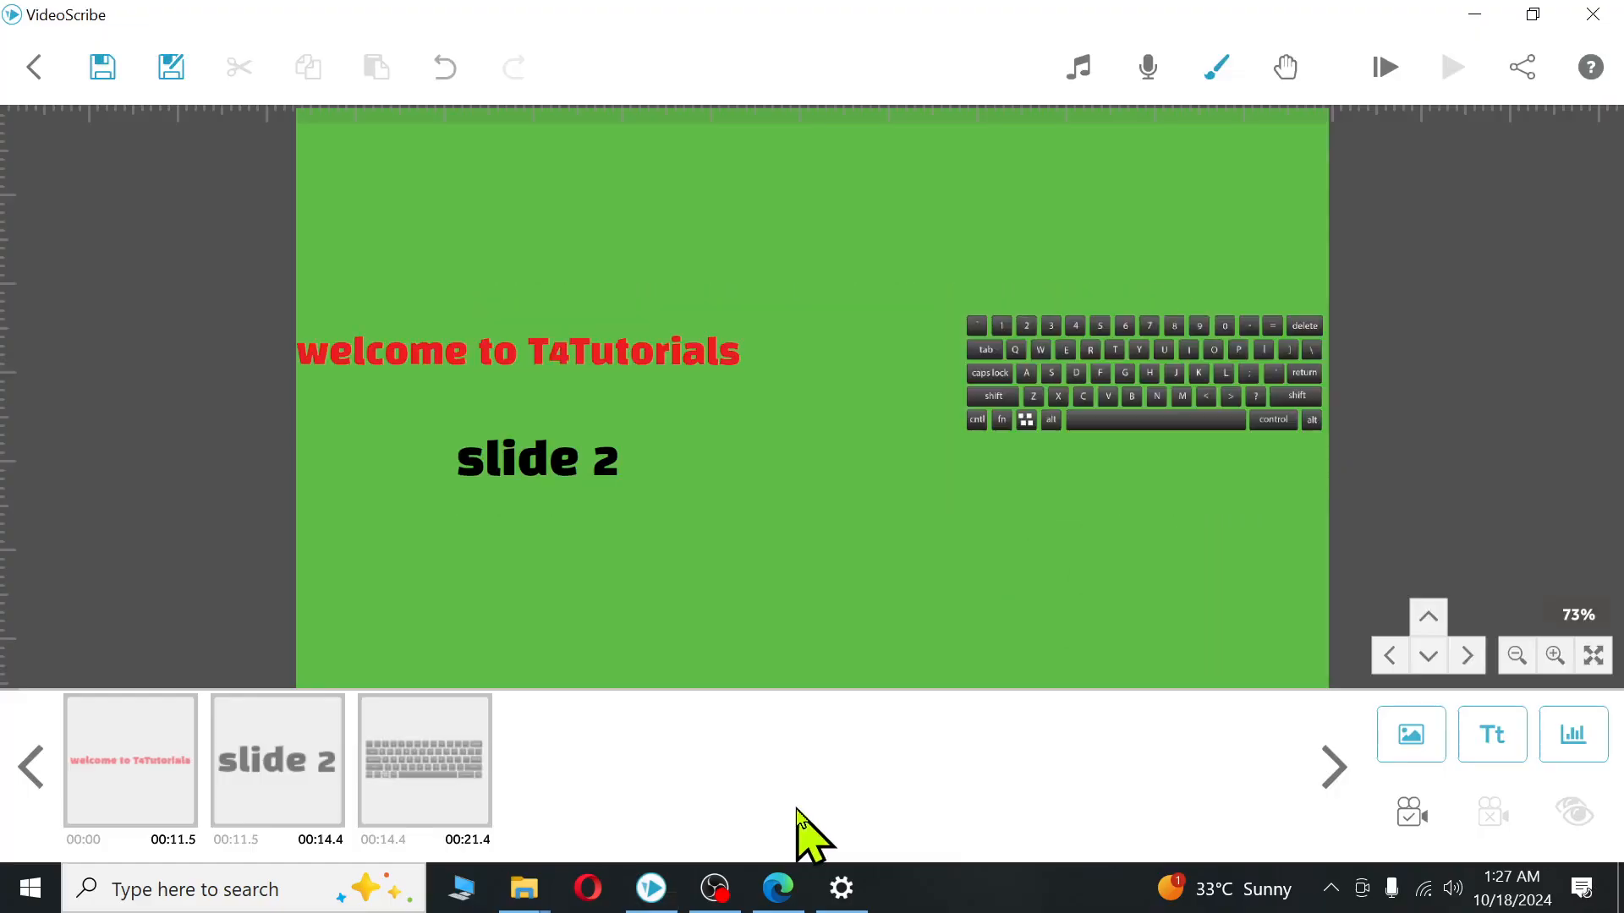
# - Change the keyboard image's animation type to Move in with the Smooth effect in its drawing options
pyautogui.click(1105, 377)
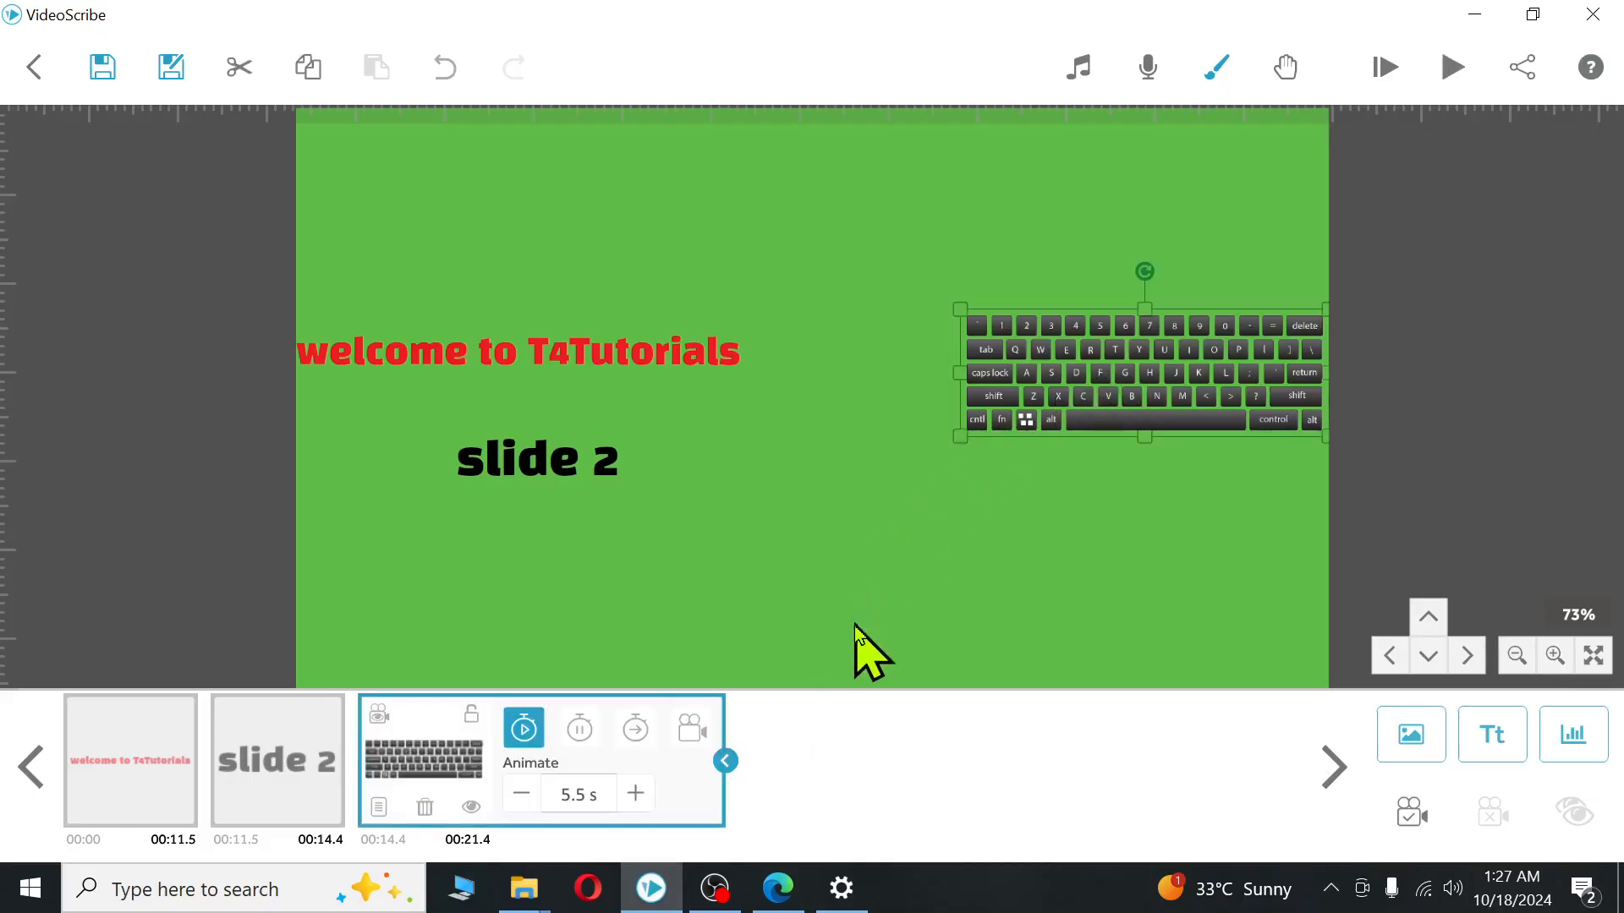
pyautogui.click(1028, 582)
pyautogui.moveTo(1189, 587); pyautogui.dragTo(724, 598)
pyautogui.click(1555, 656)
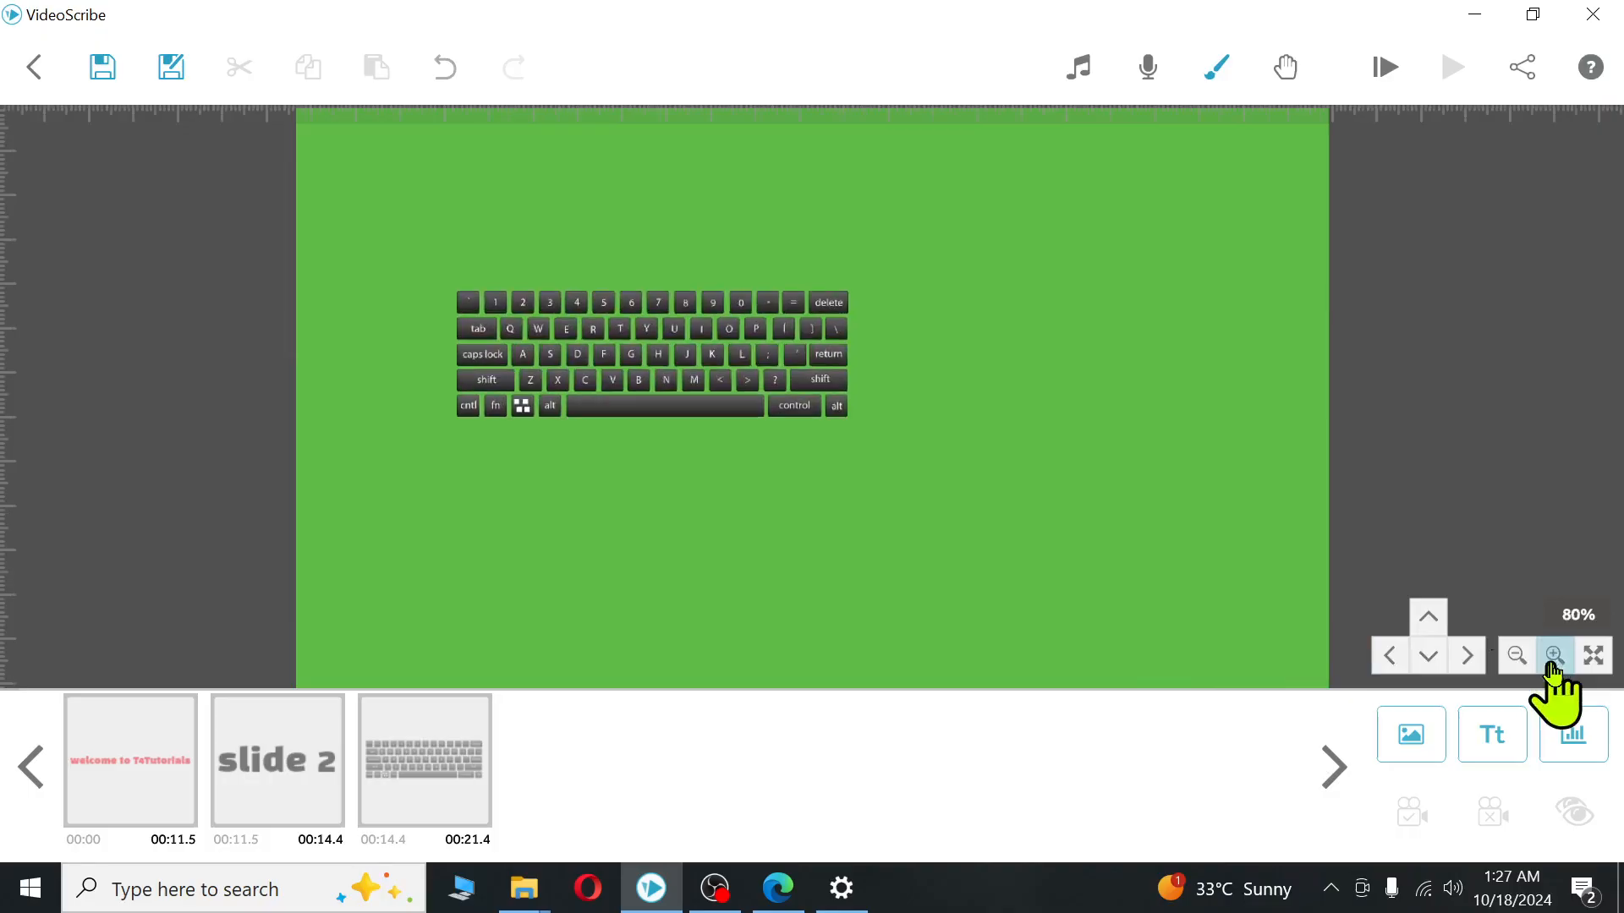
pyautogui.click(1554, 655)
pyautogui.click(1555, 656)
pyautogui.click(1517, 655)
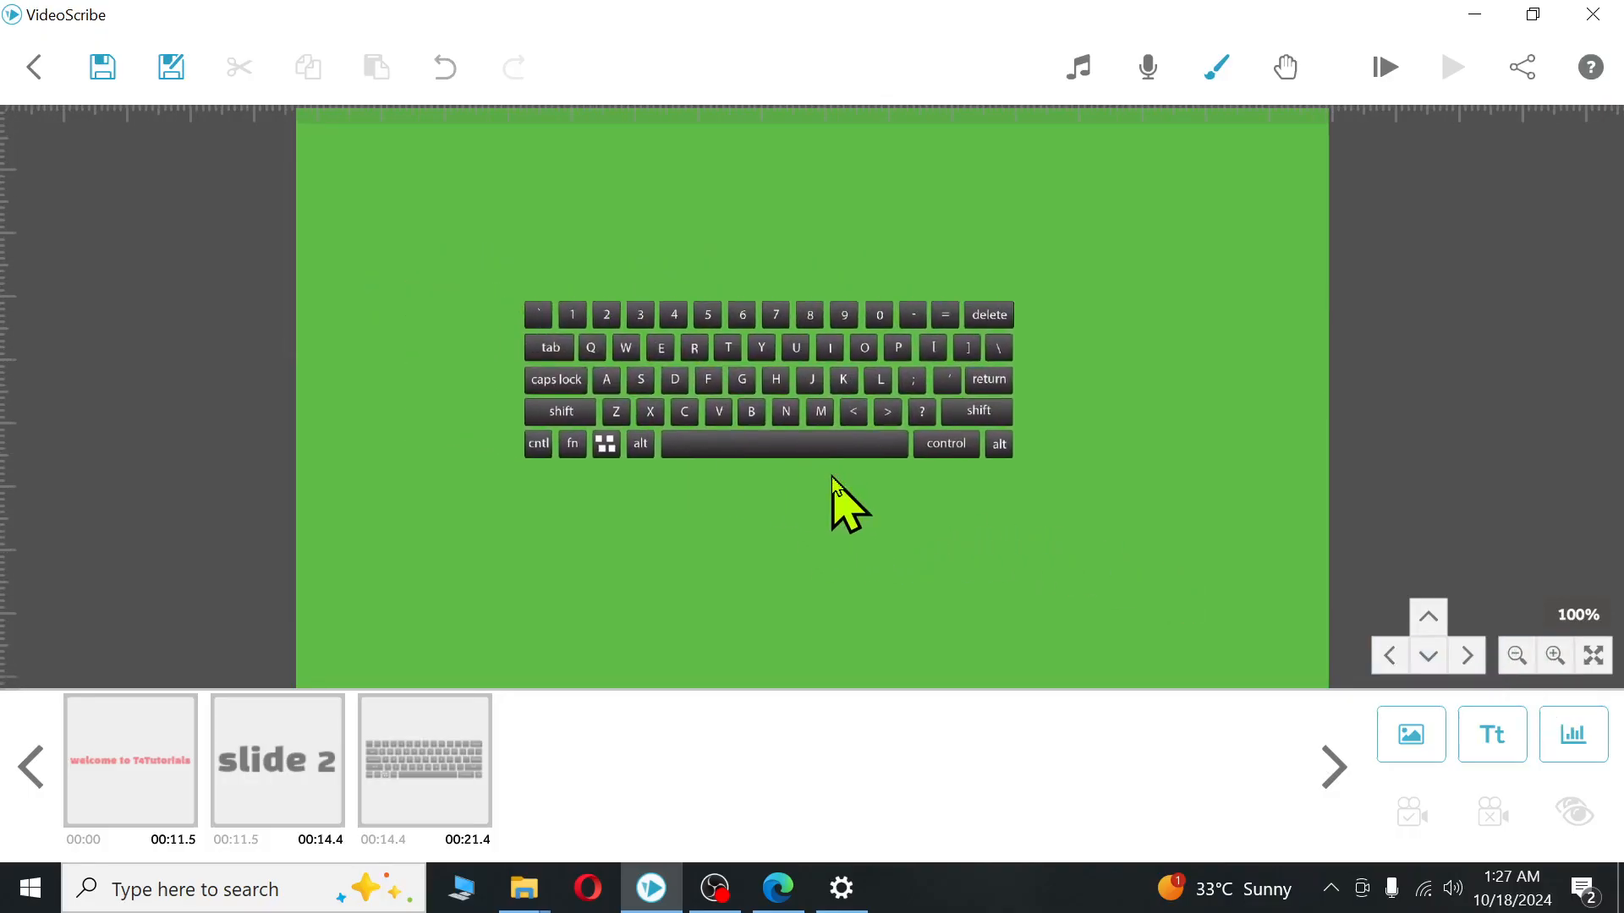
pyautogui.click(817, 398)
pyautogui.doubleClick(815, 395)
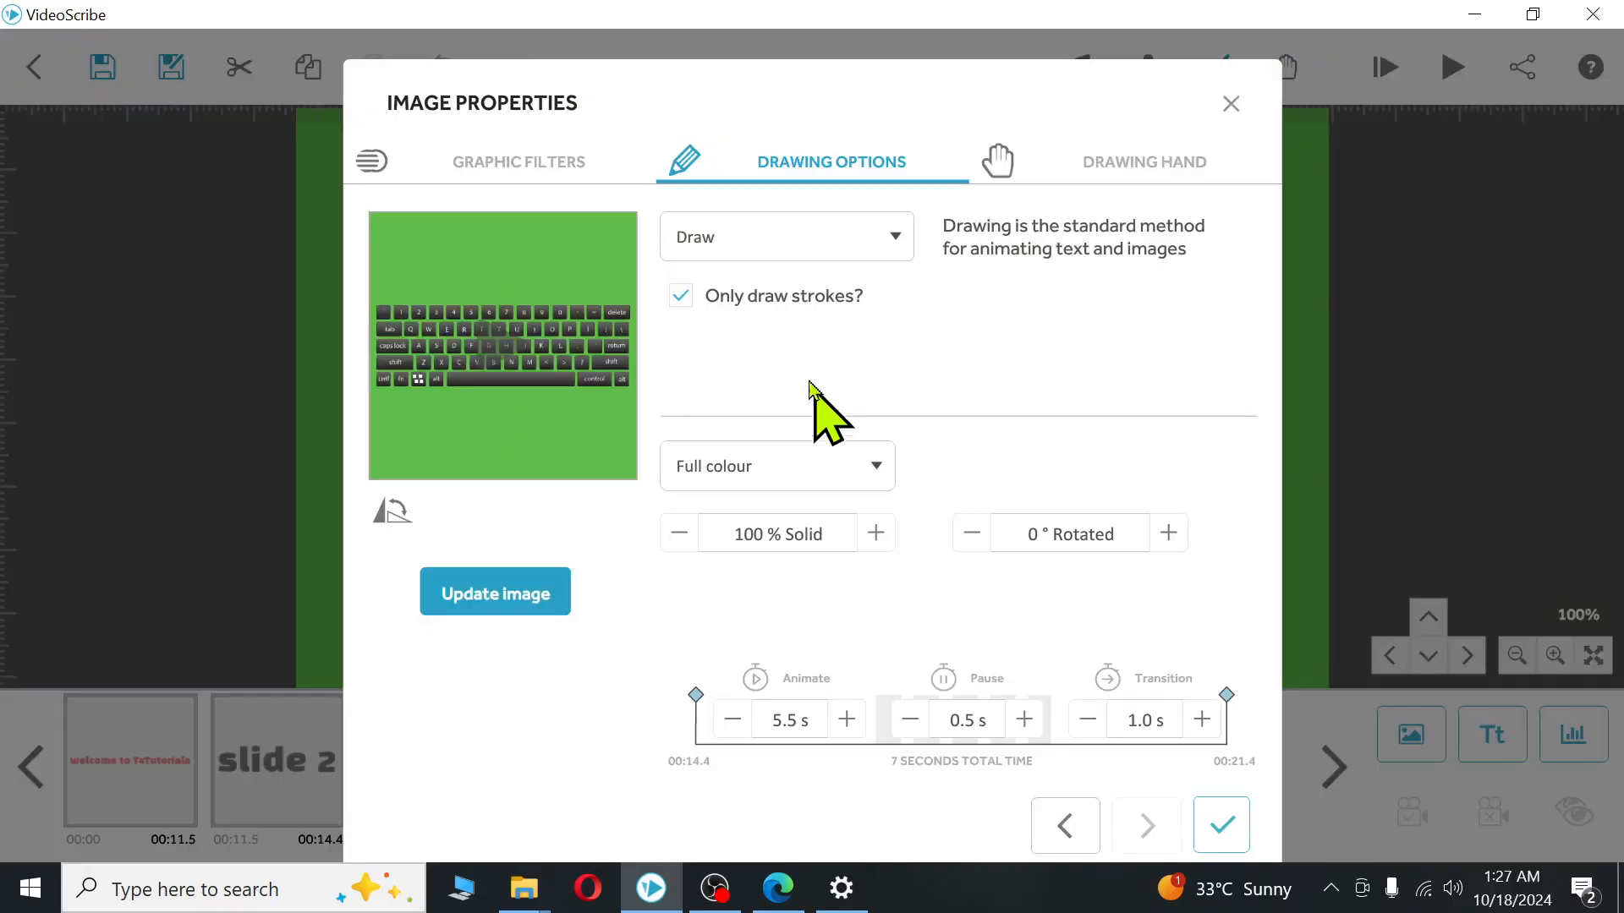
pyautogui.click(860, 238)
pyautogui.click(710, 340)
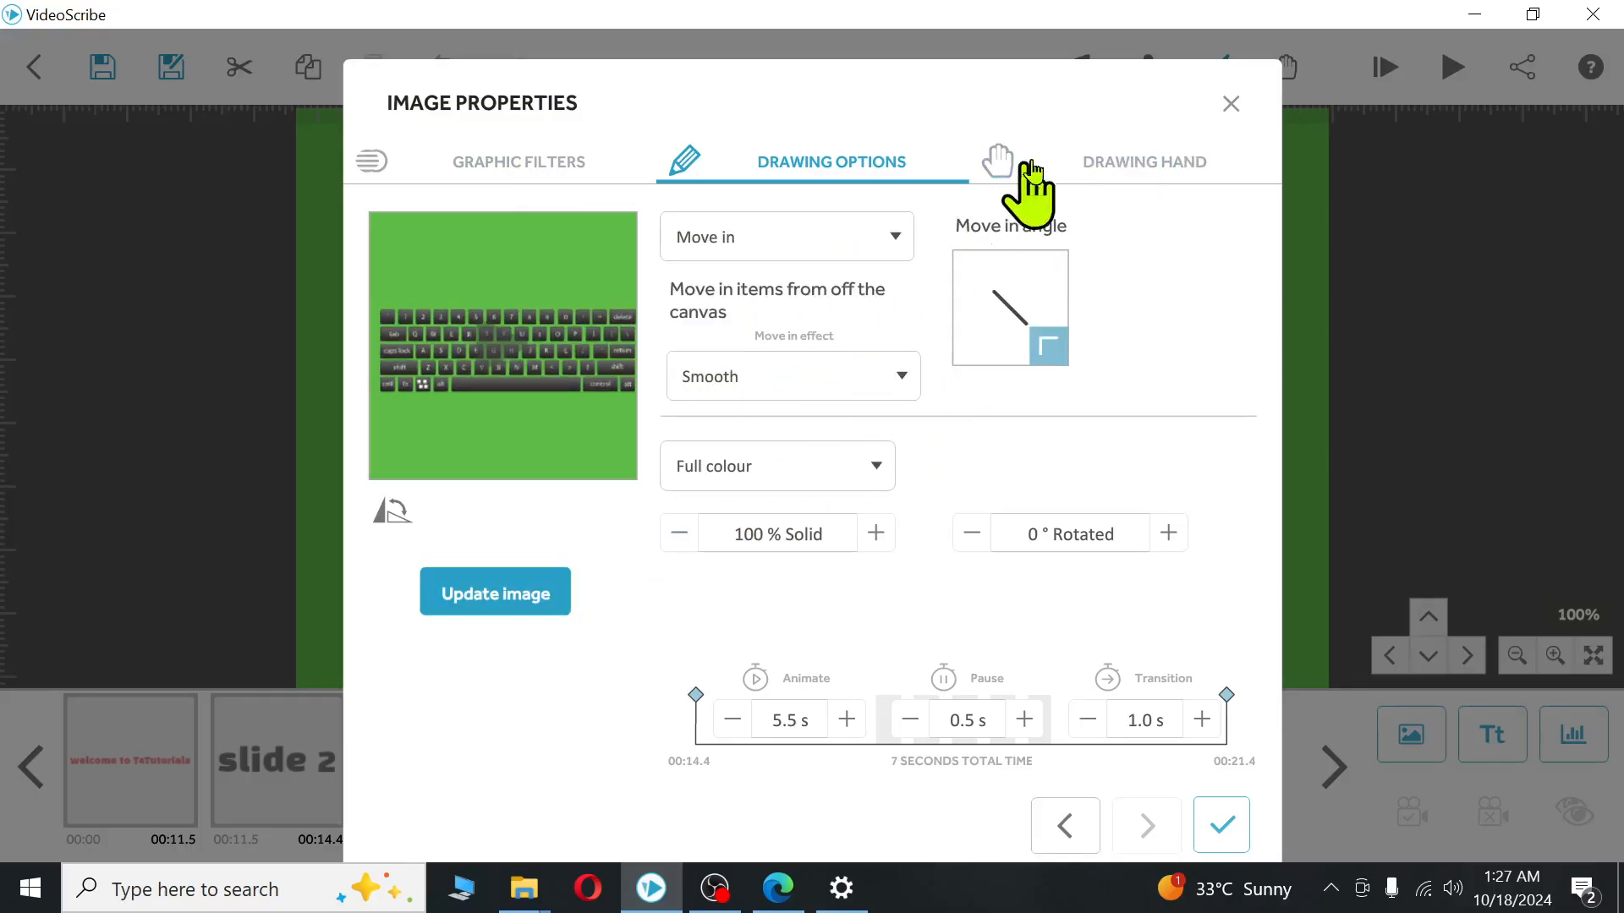
pyautogui.click(1221, 825)
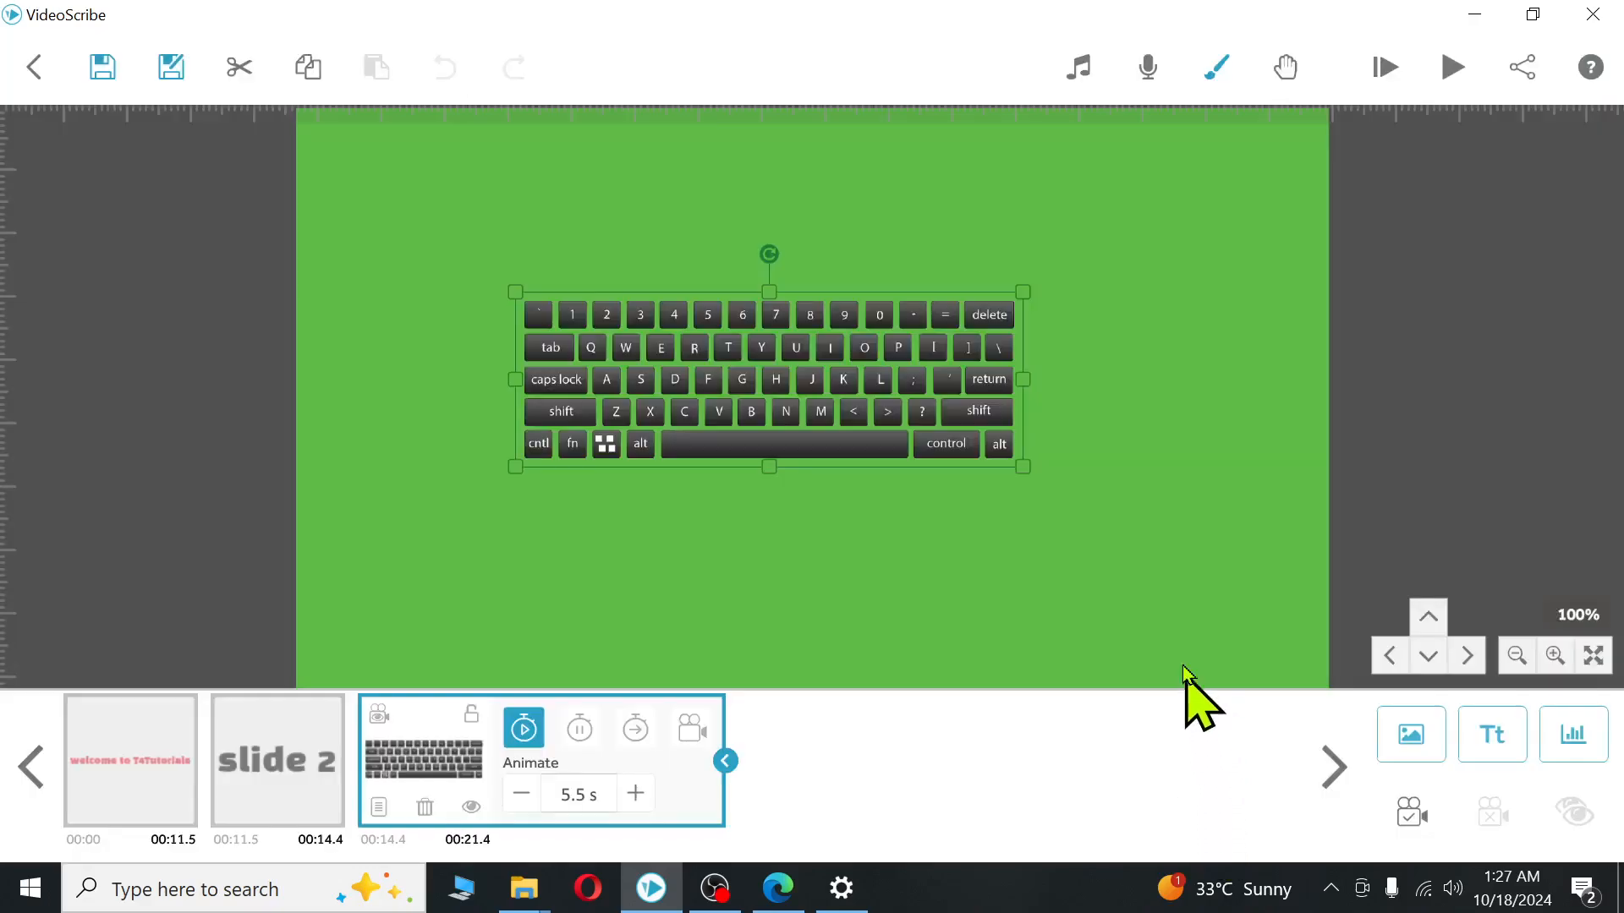
# - Preview the keyboard image's move-in animation, stop the playback and leave the image deselected
pyautogui.click(1452, 67)
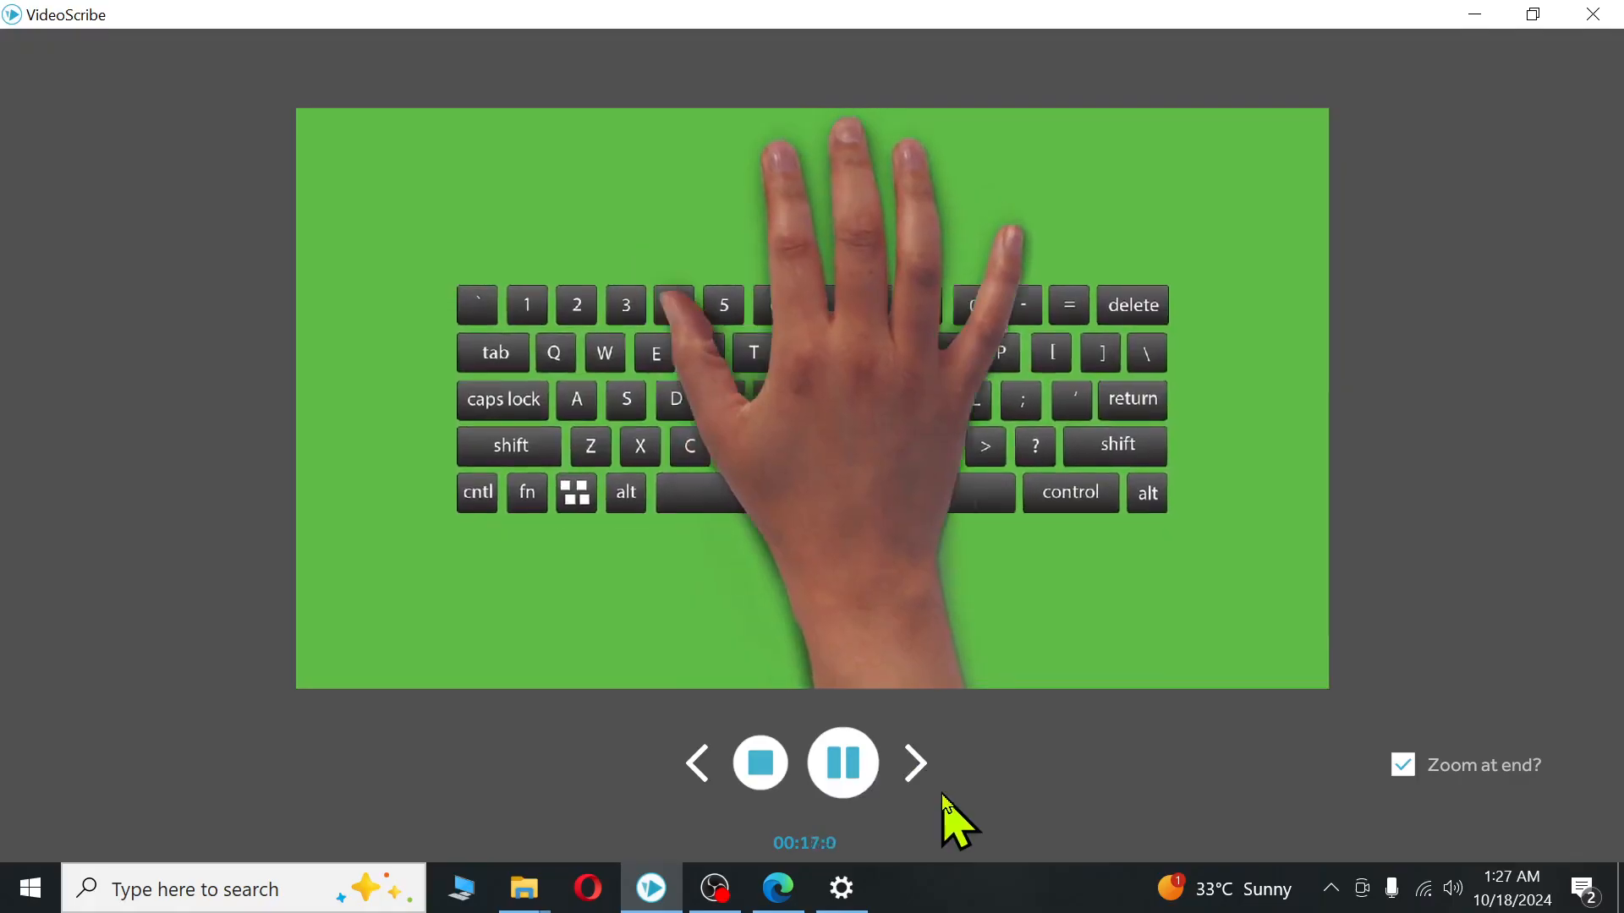
pyautogui.click(761, 765)
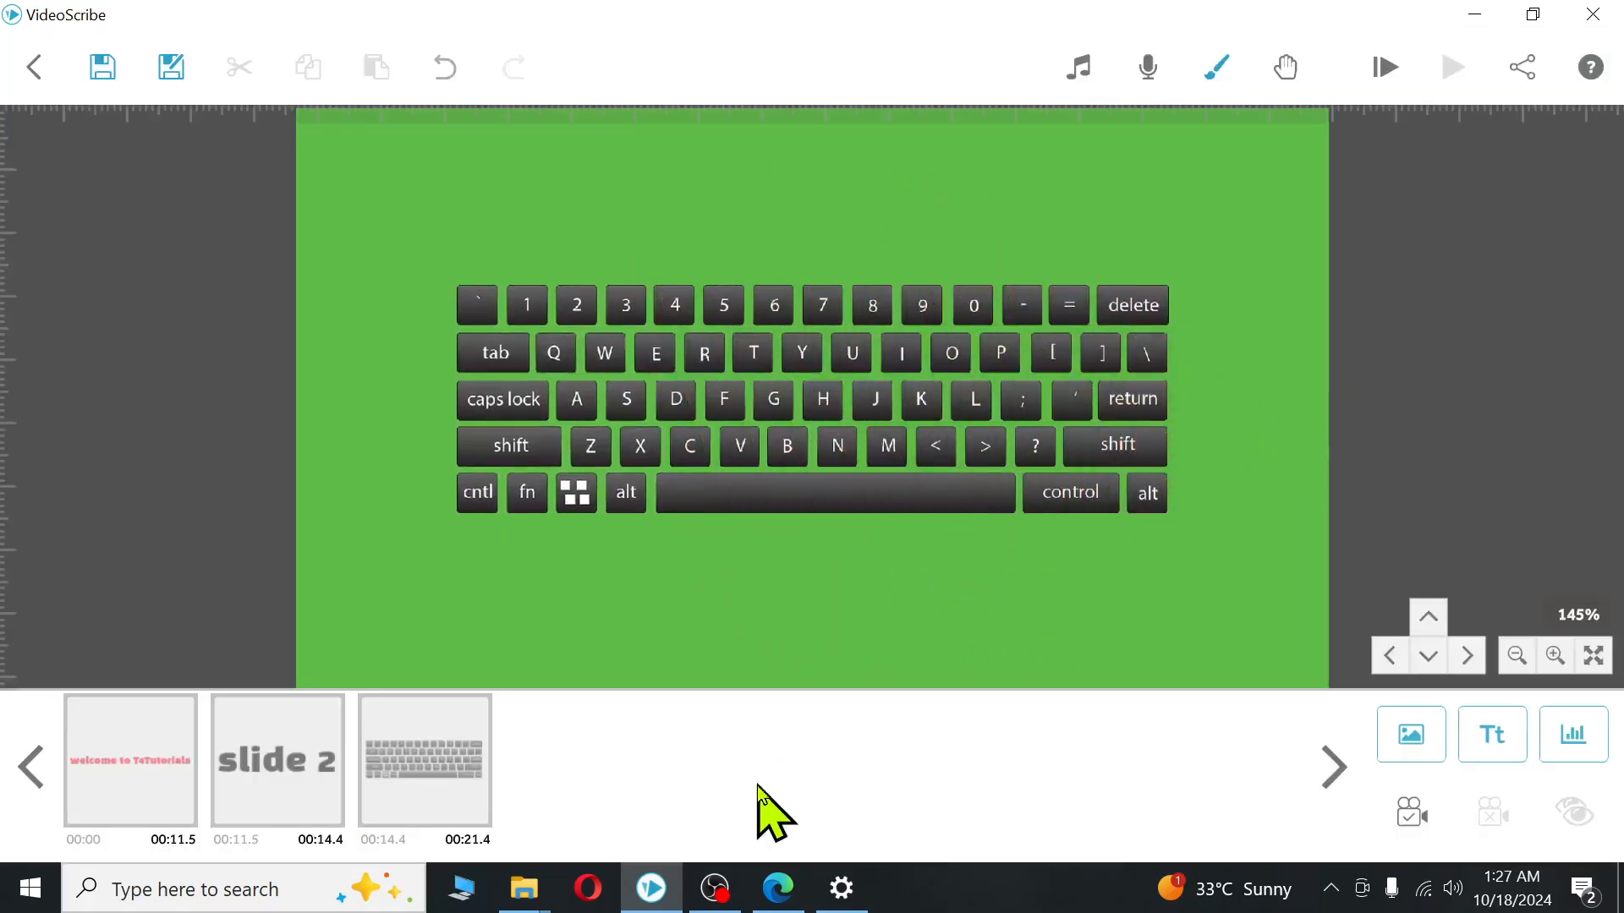
pyautogui.click(717, 518)
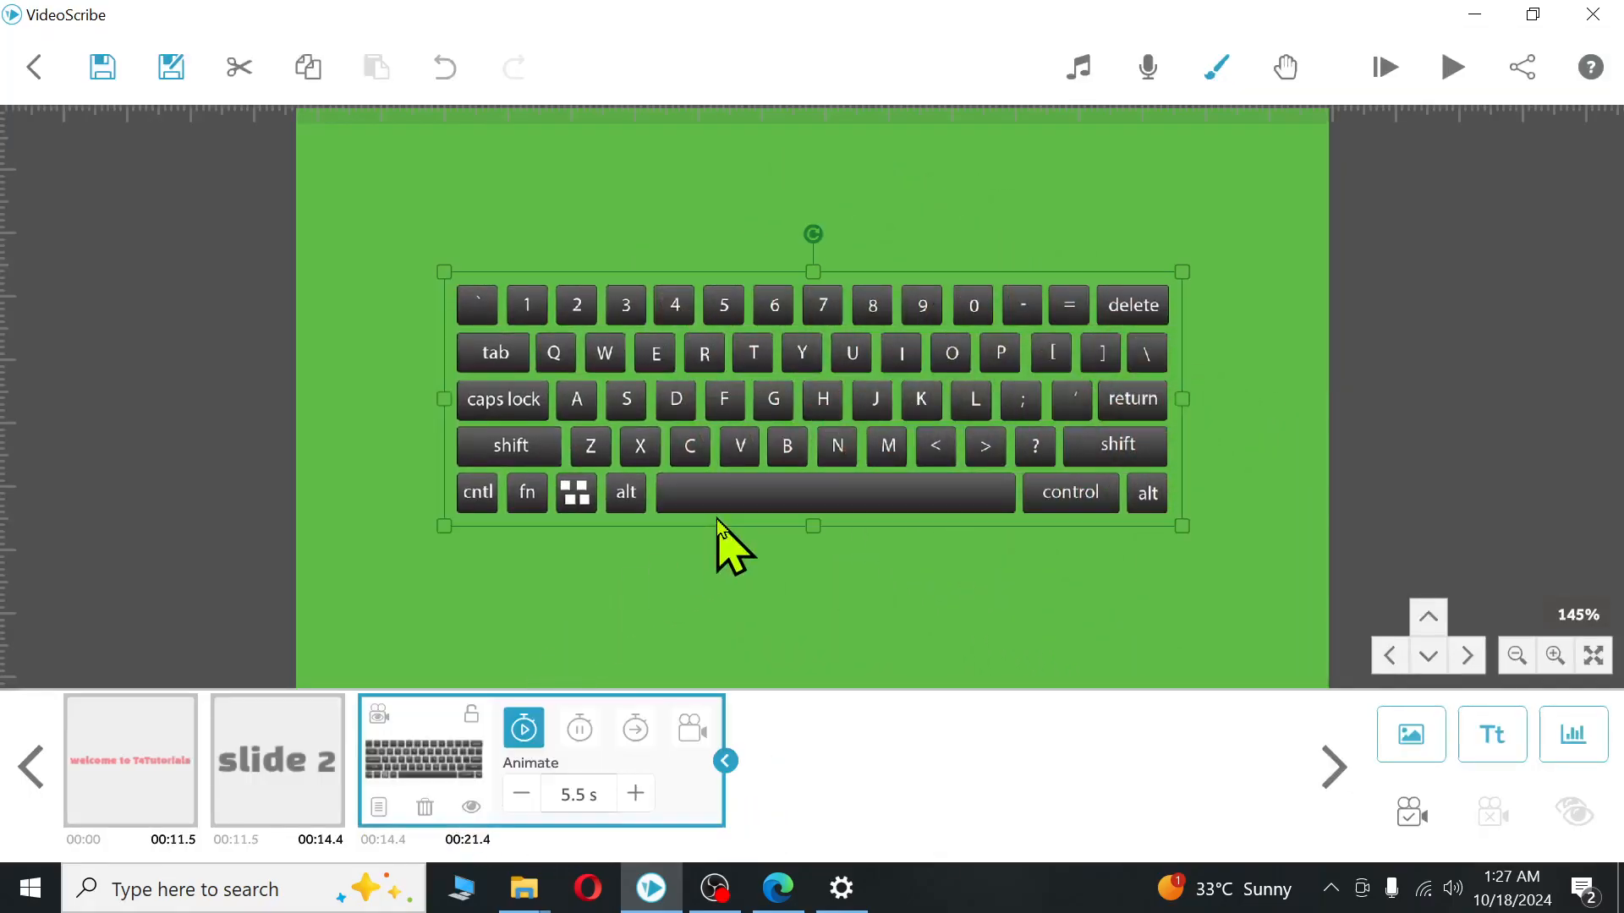
pyautogui.click(880, 542)
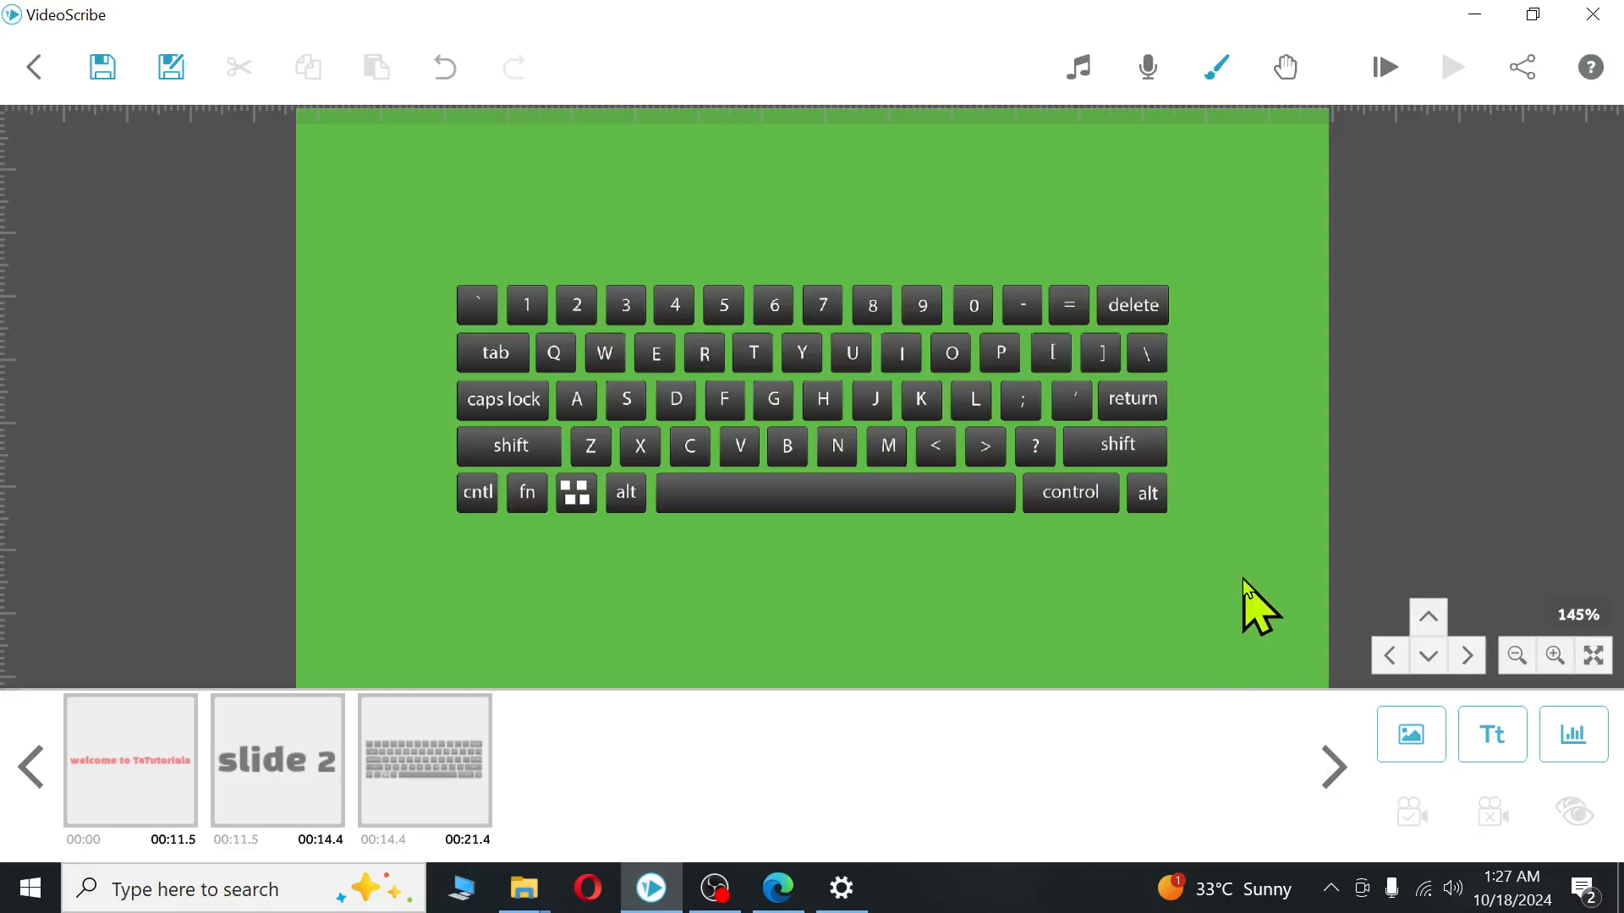
# - Search the image library for "book" and add the boy holding an open book on an empty canvas area
pyautogui.moveTo(1269, 591); pyautogui.dragTo(270, 606)
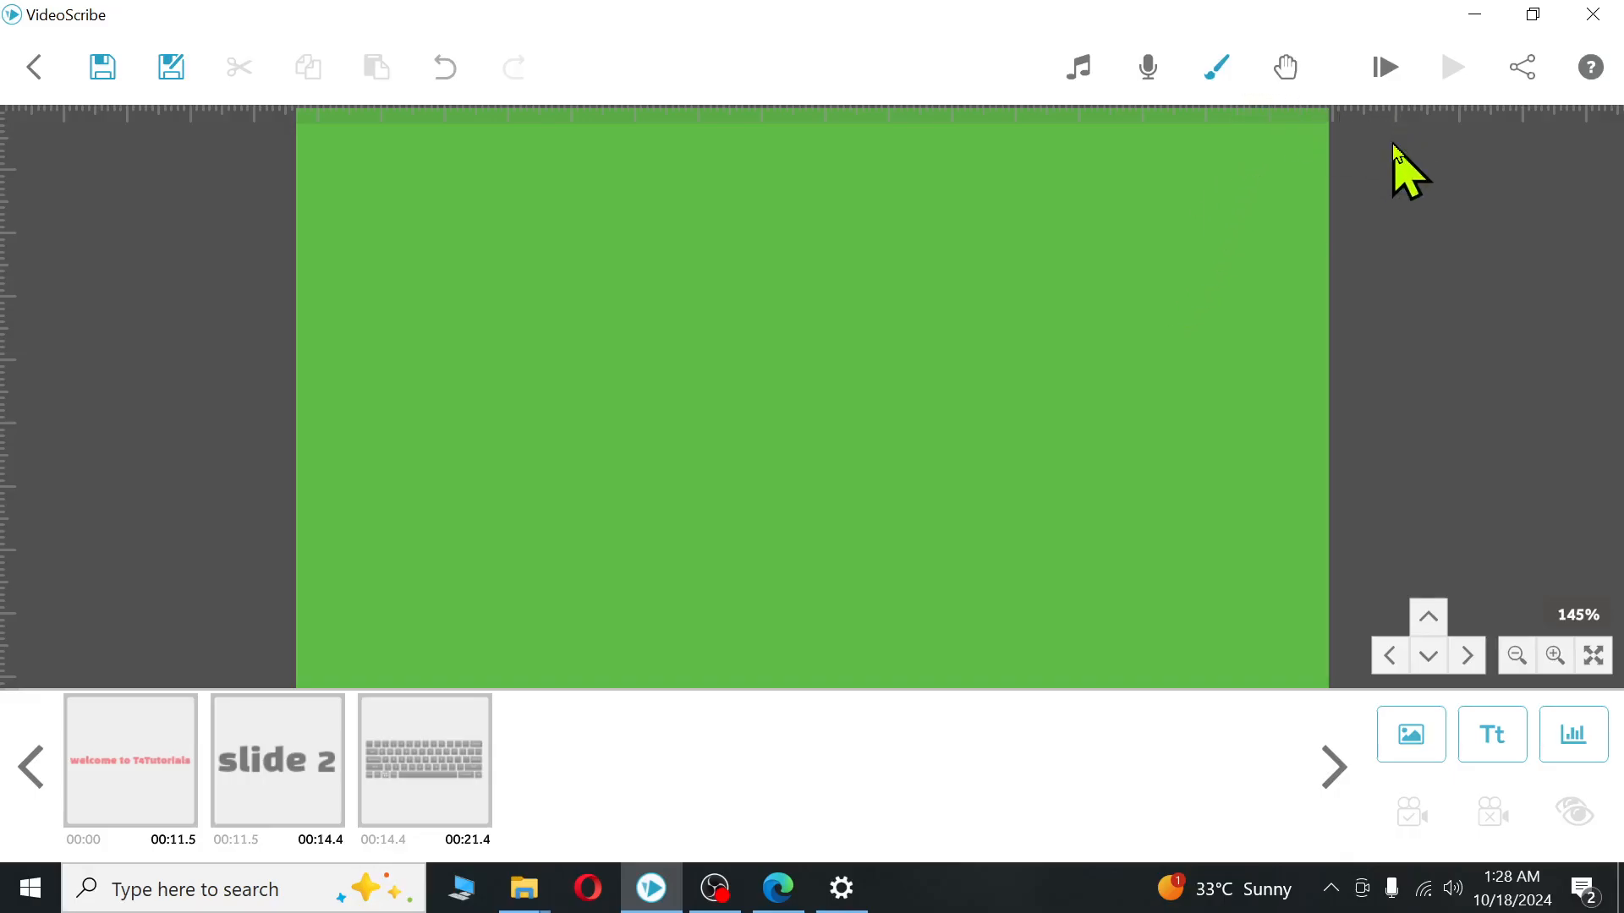
pyautogui.click(1407, 745)
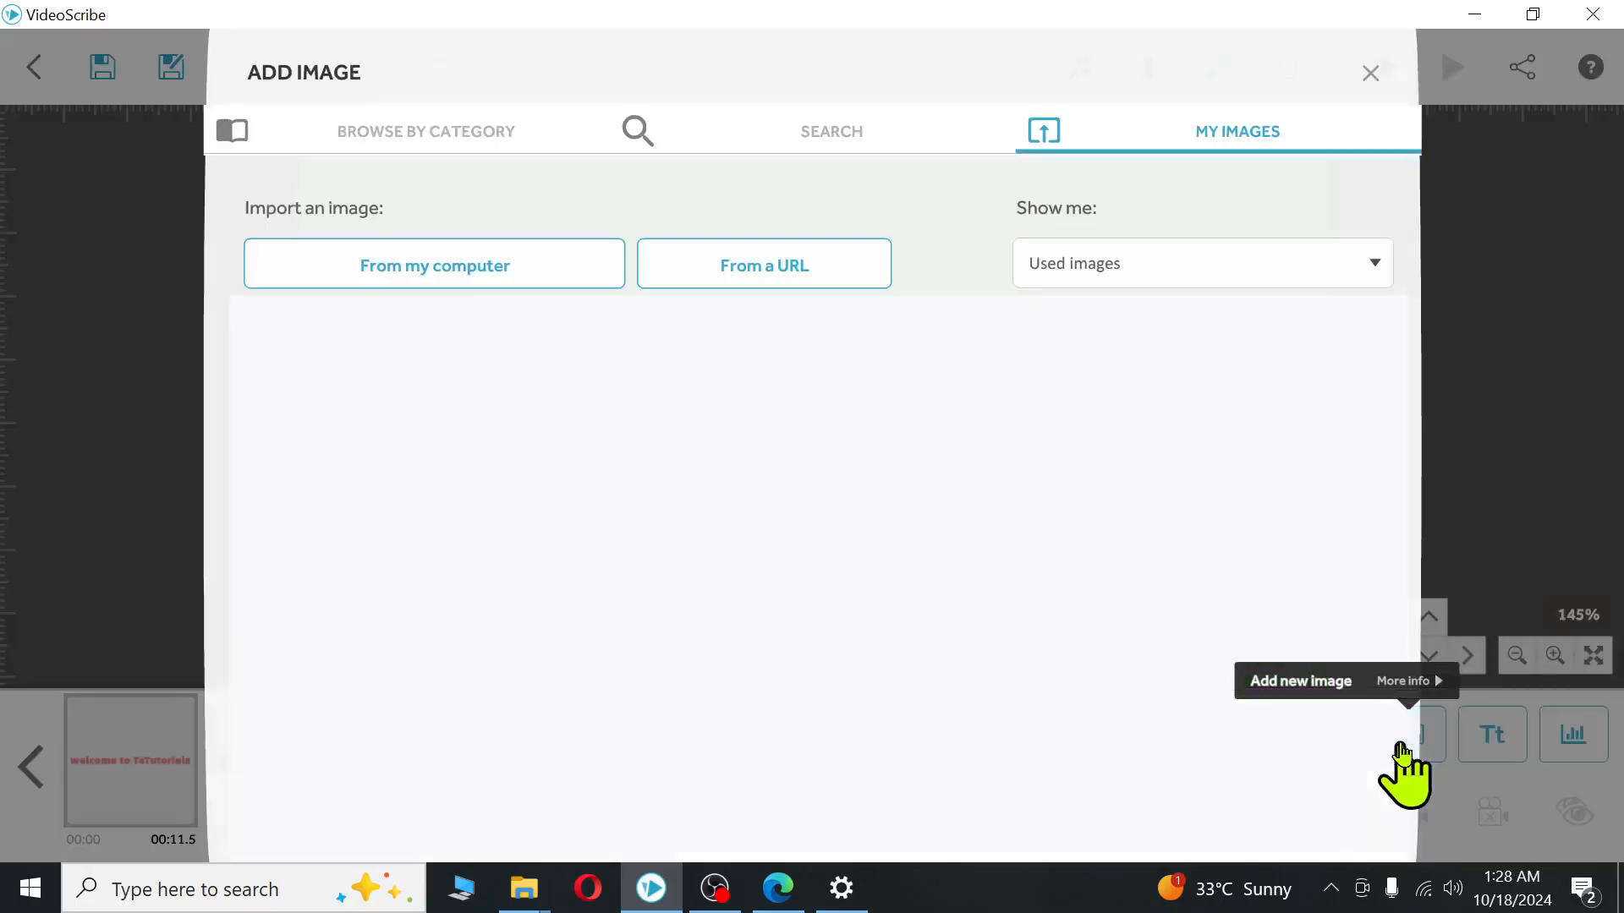
pyautogui.click(817, 137)
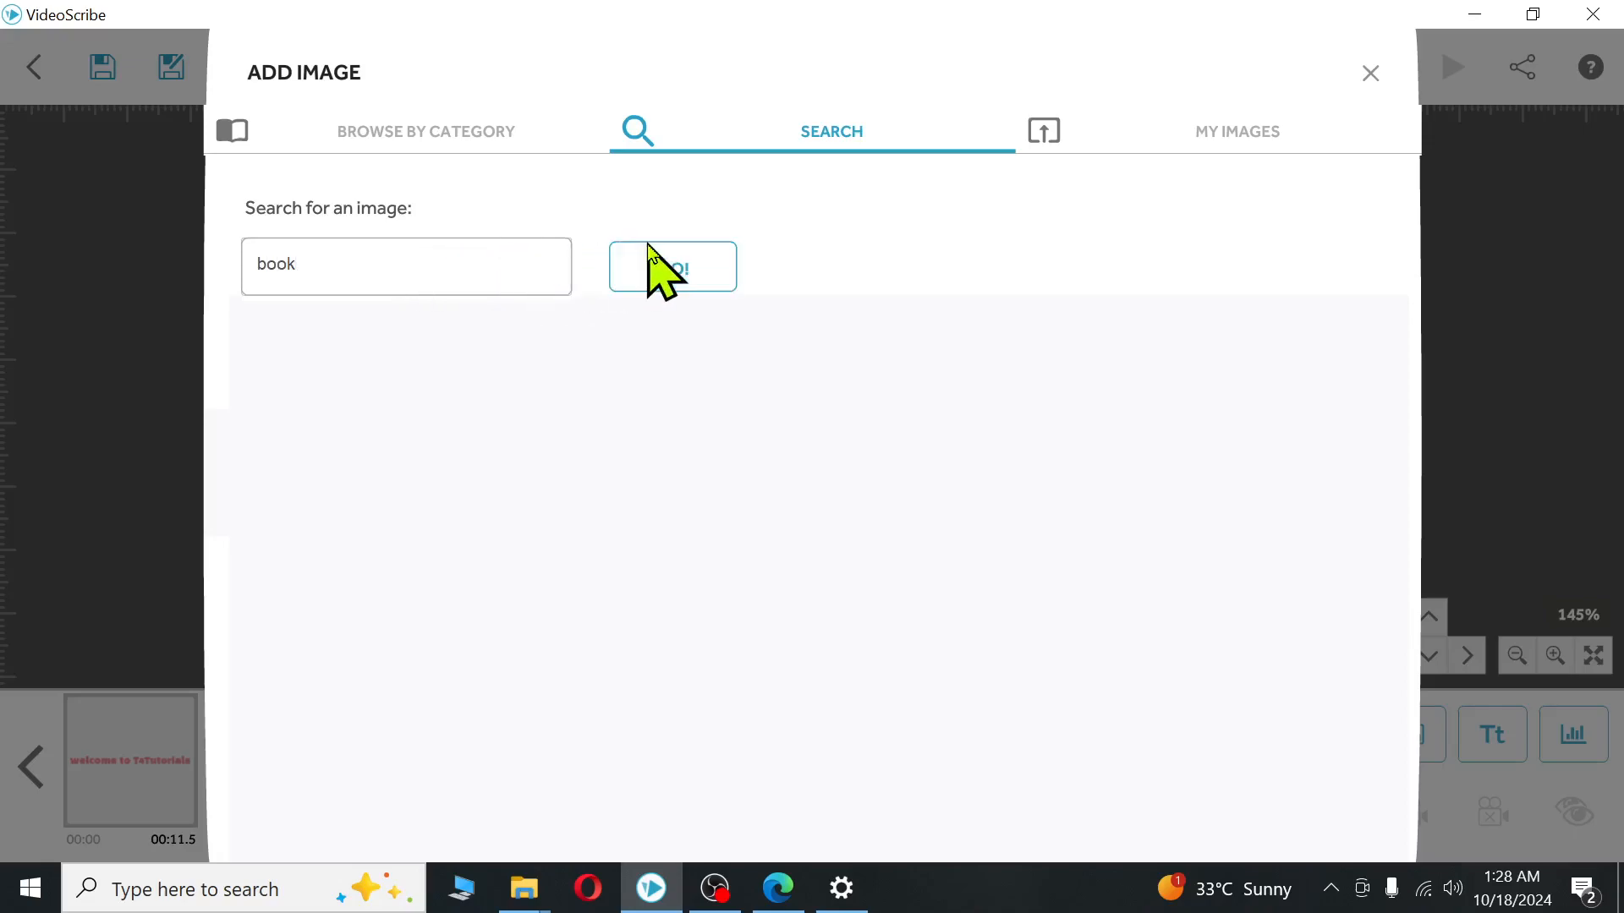
pyautogui.click(651, 267)
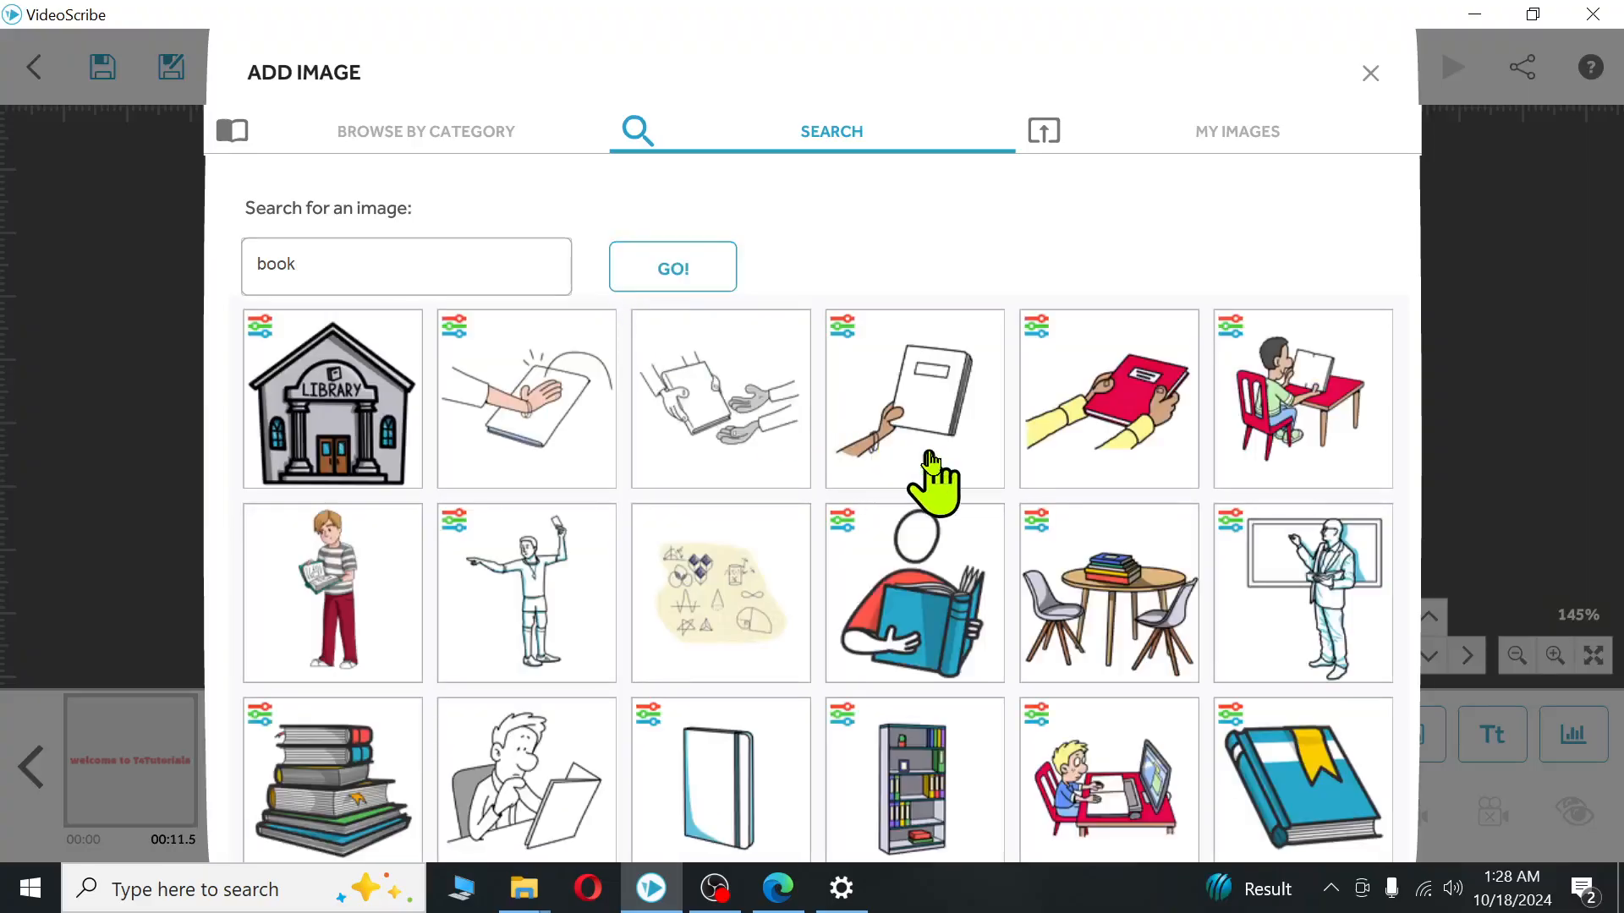
pyautogui.scroll(-5, 926, 464)
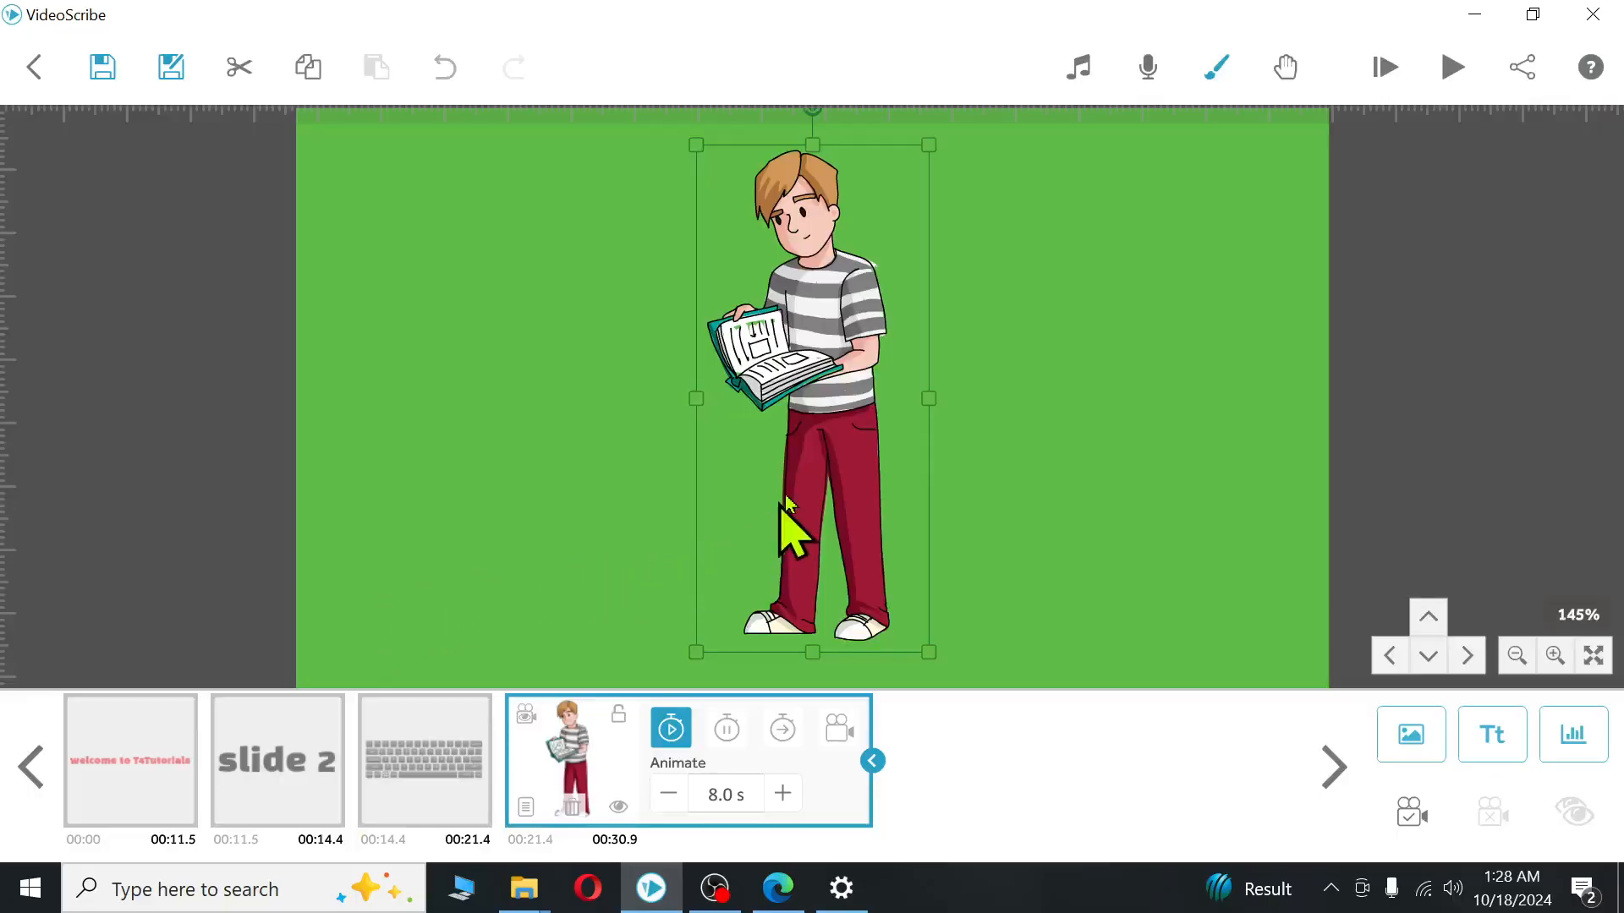
# - Shrink the image of the boy with the book slightly and preview its drawing through to the end
pyautogui.moveTo(928, 146); pyautogui.dragTo(972, 174)
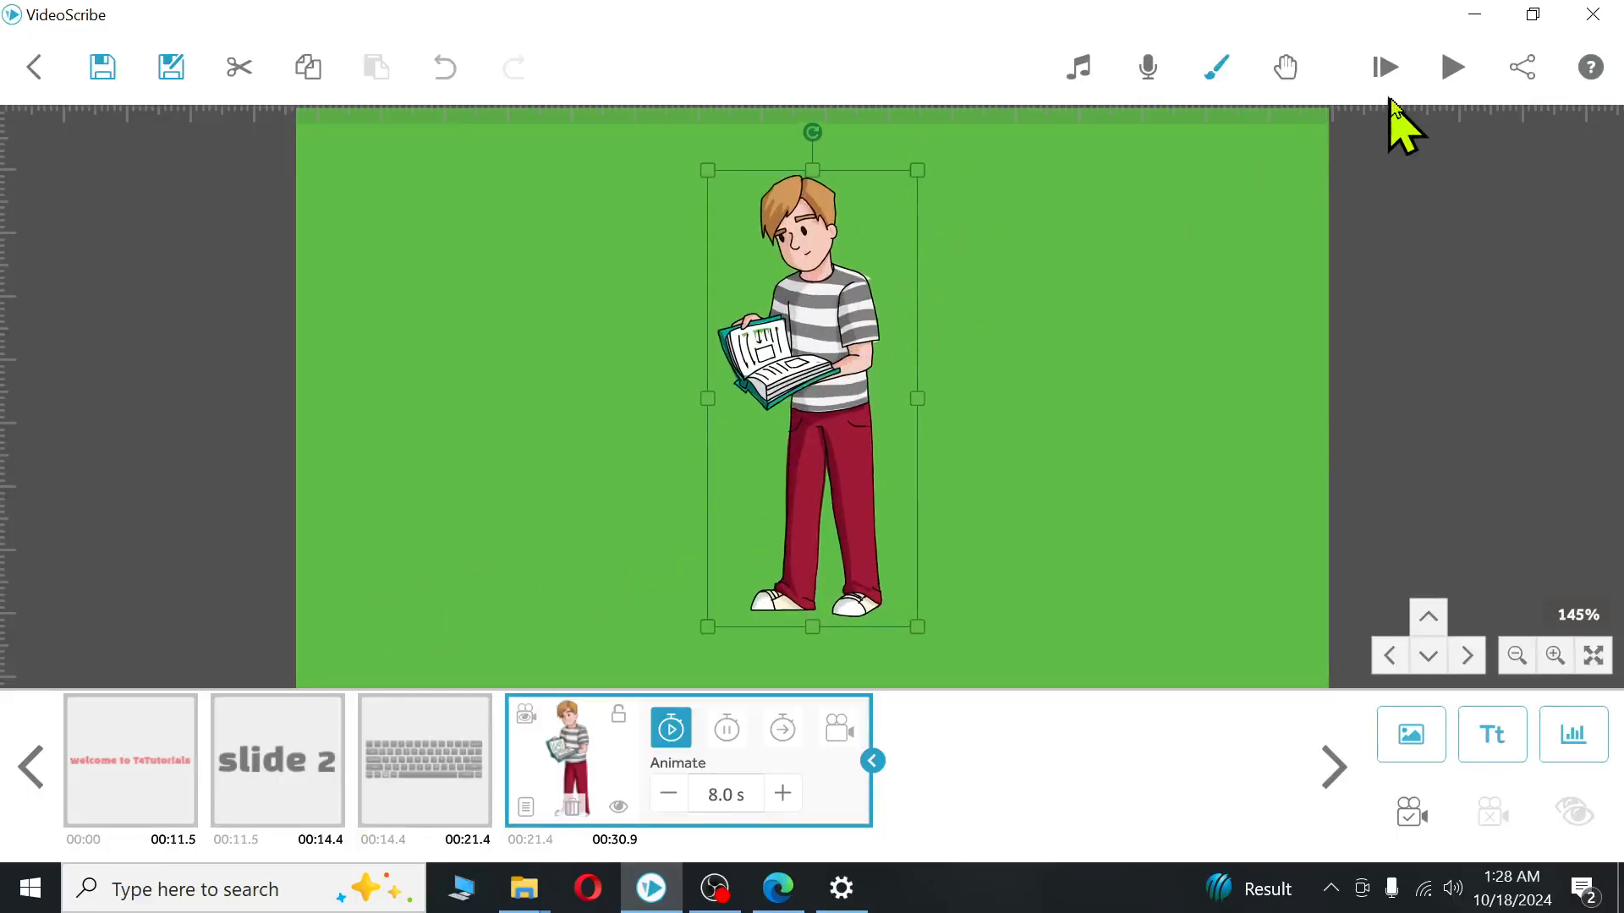
pyautogui.click(1438, 85)
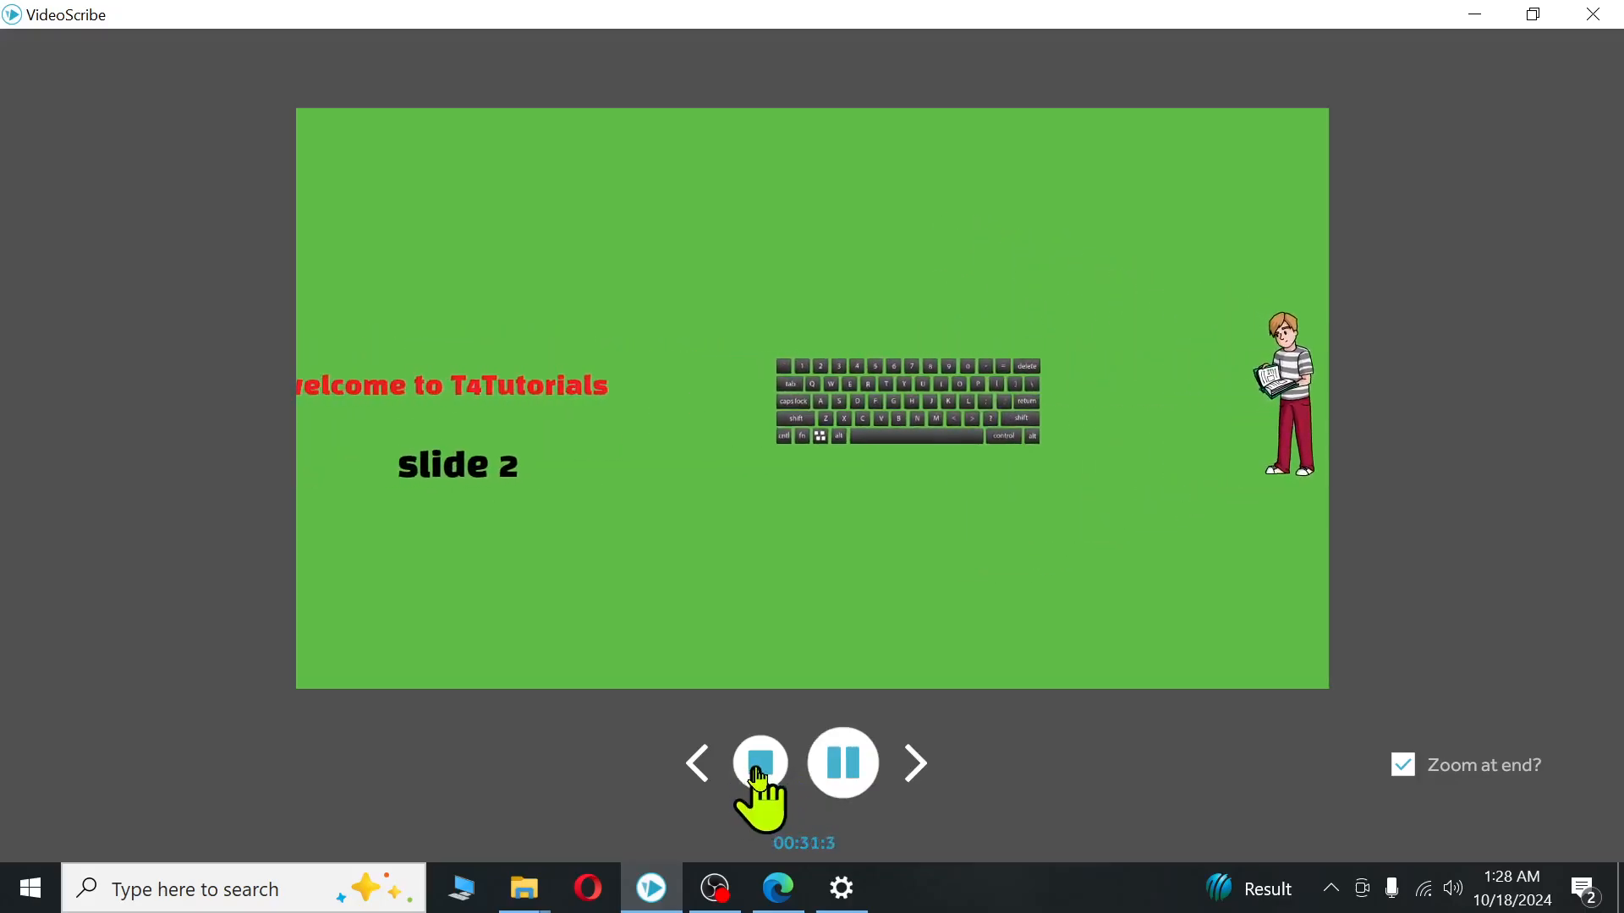
pyautogui.click(760, 765)
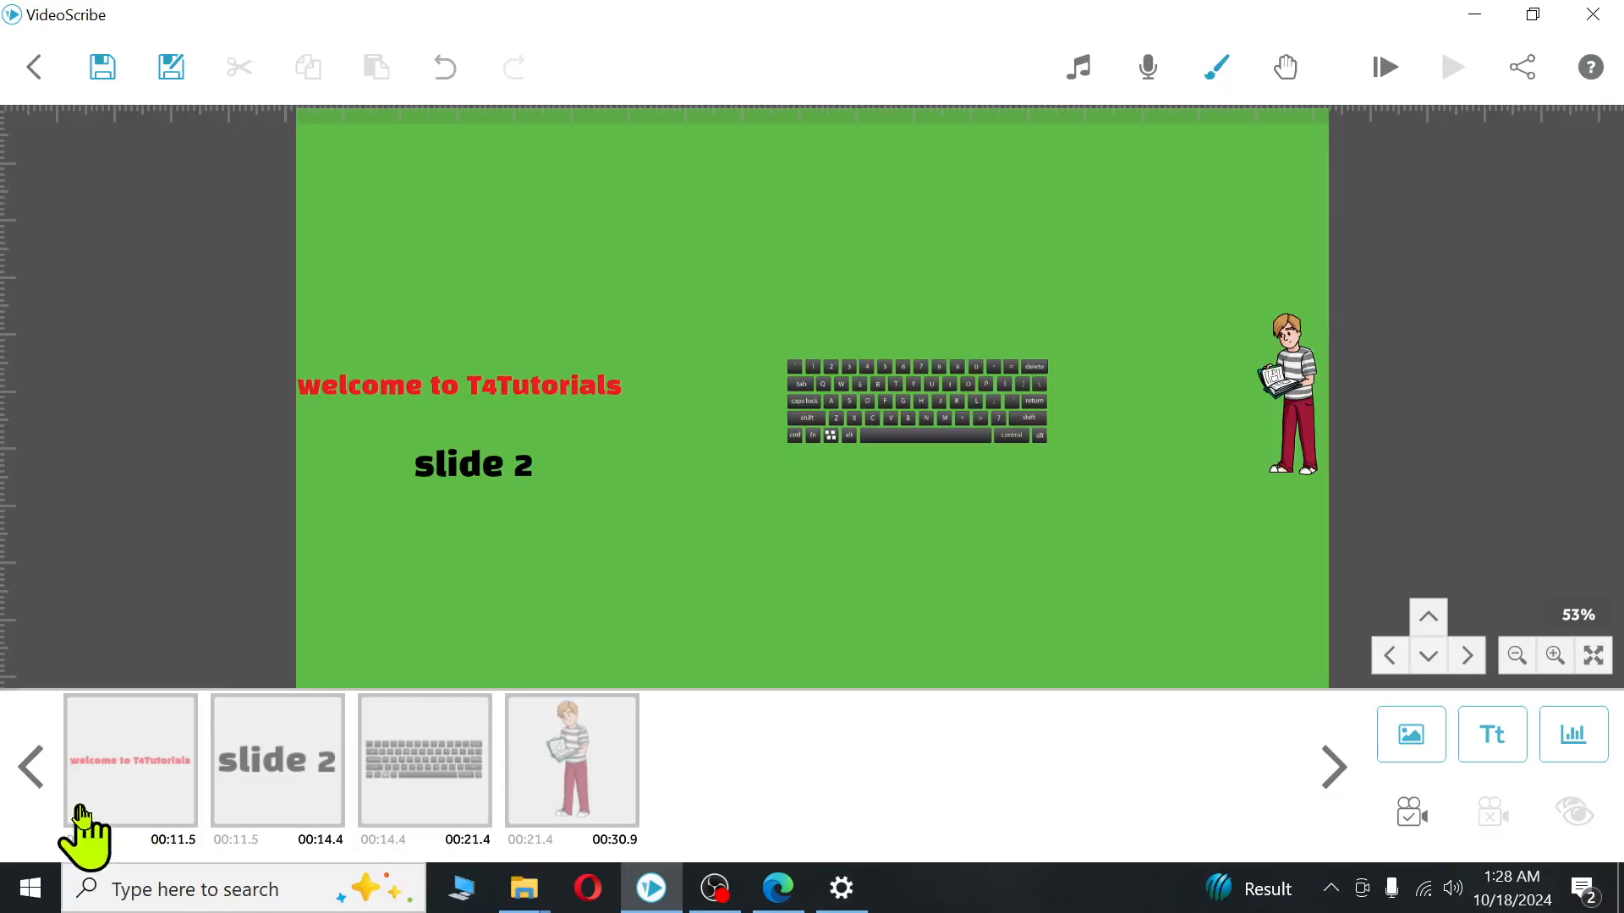
# - Preview the whole scribe, skip ahead through its elements and stop the playback during the boy's drawing
pyautogui.click(131, 799)
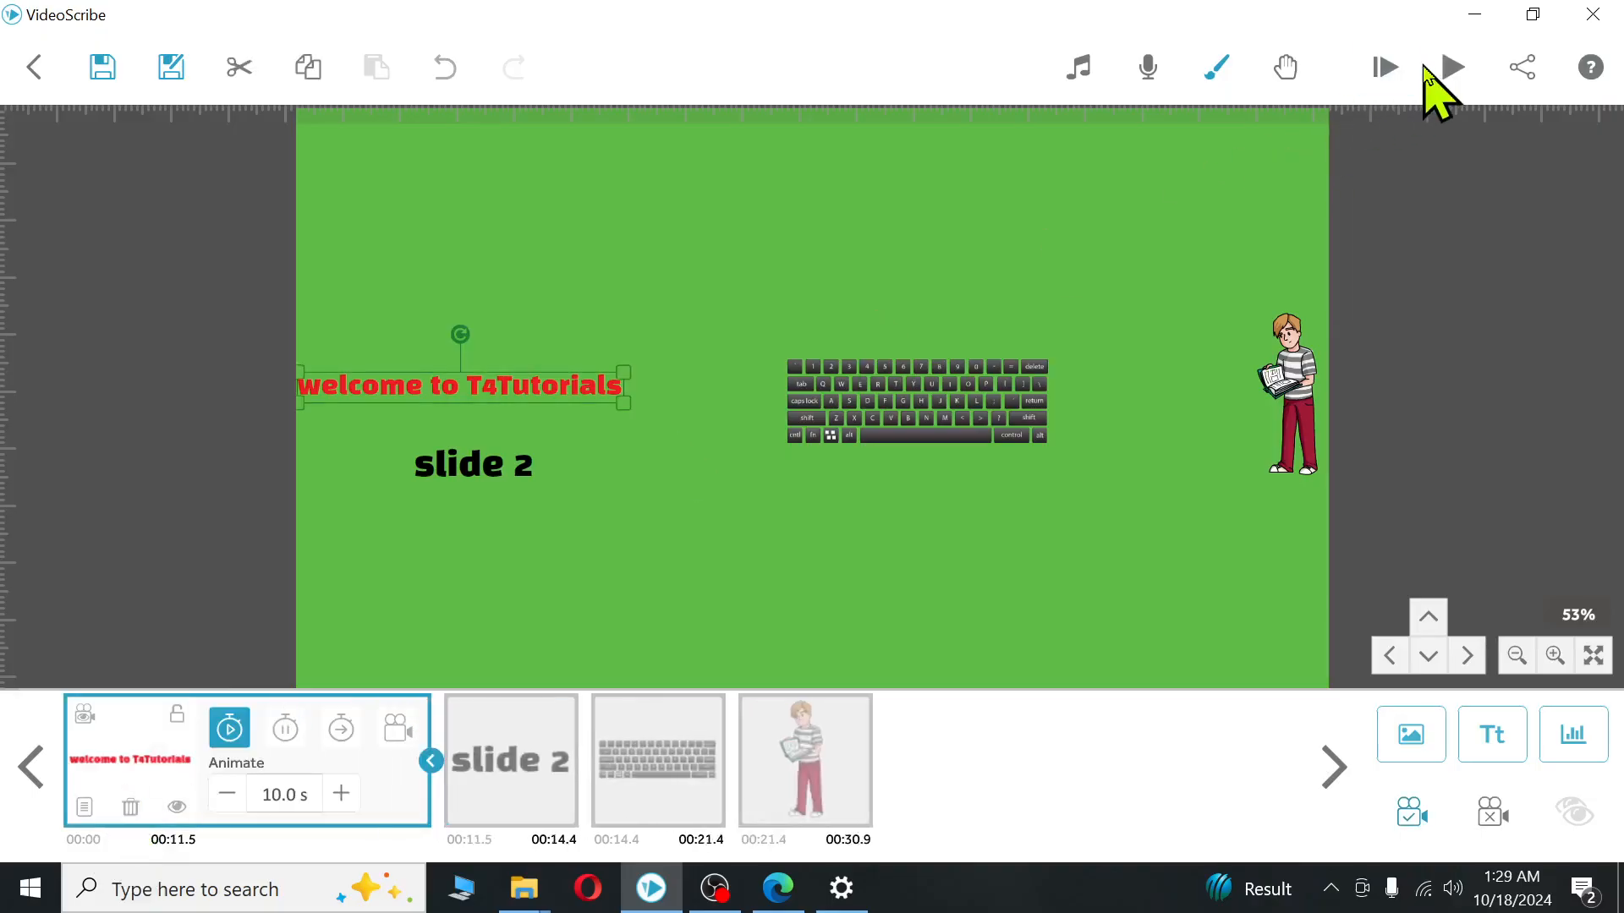
pyautogui.click(1451, 67)
pyautogui.click(916, 761)
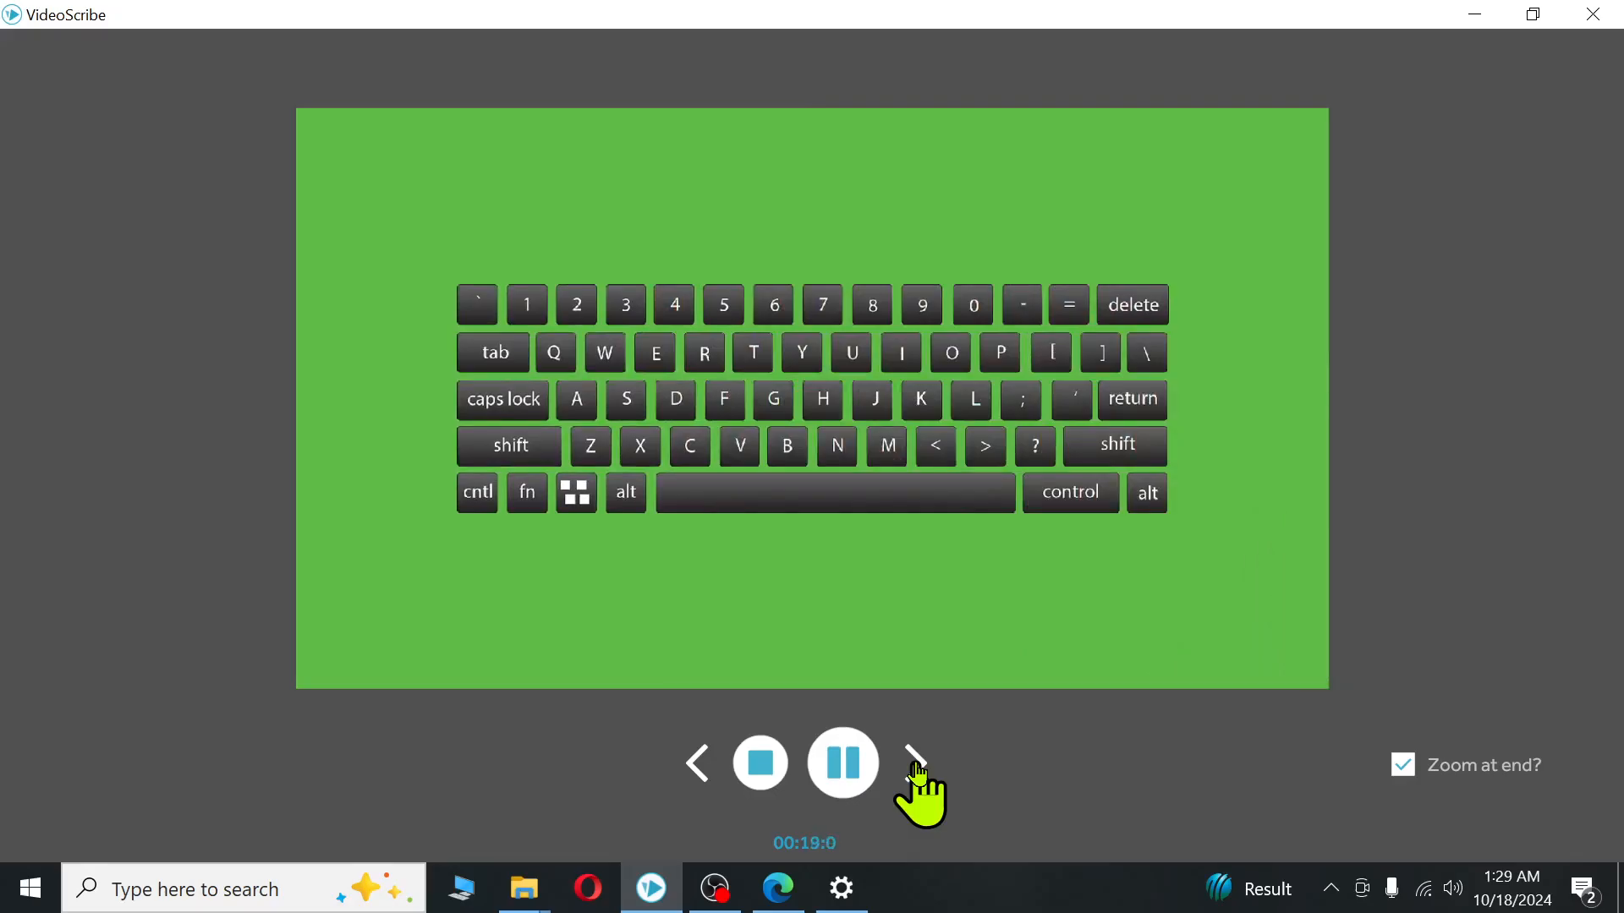
pyautogui.click(918, 763)
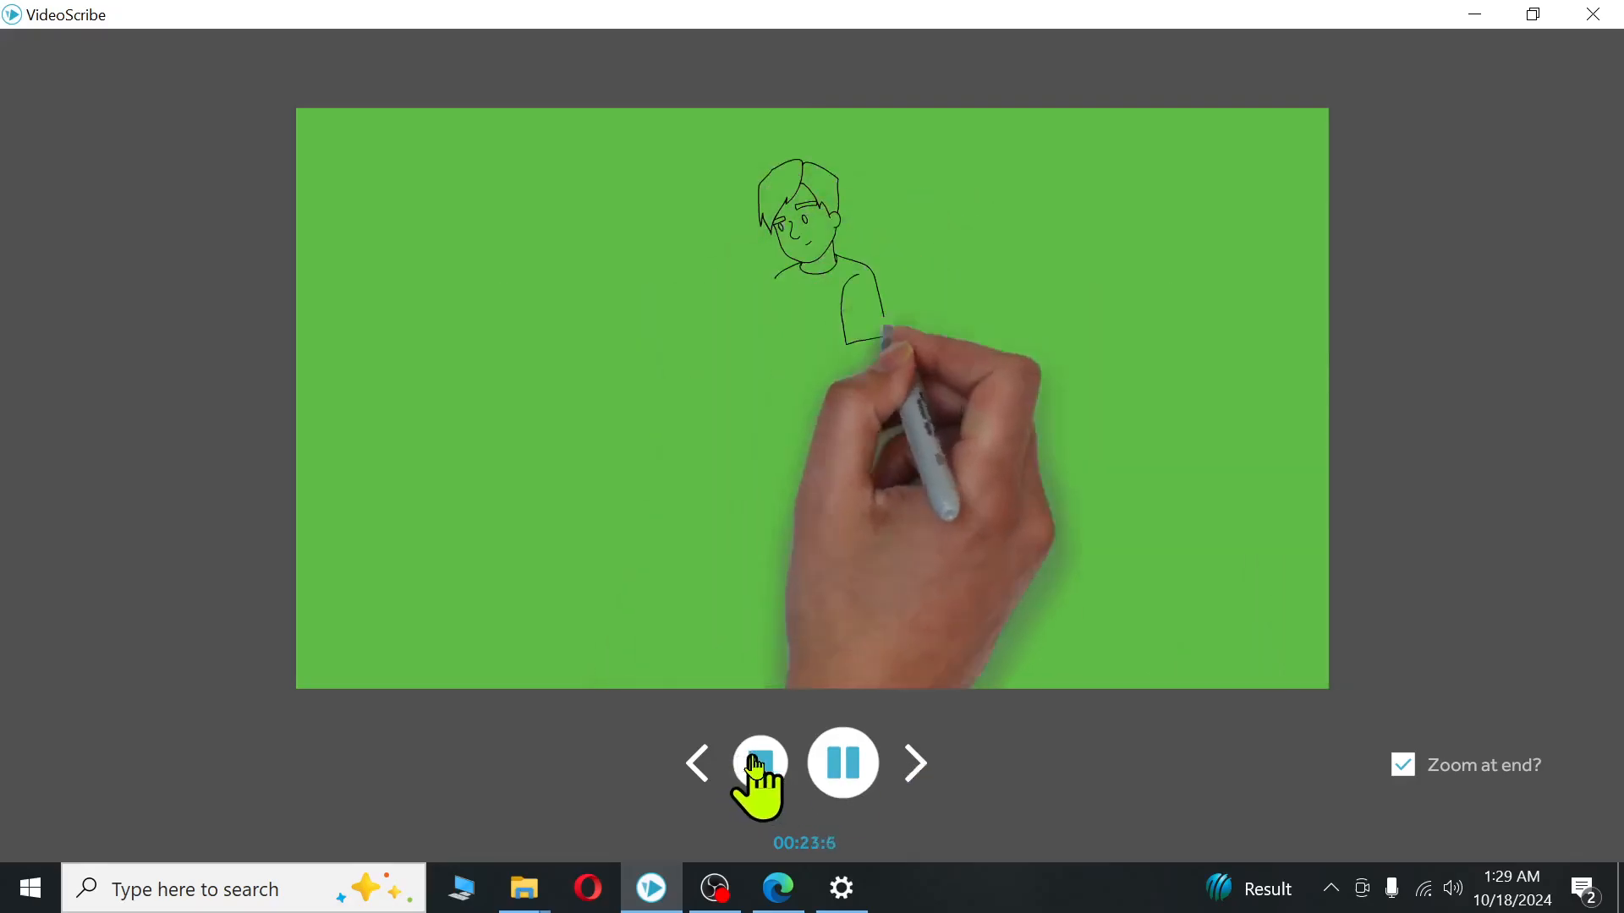
pyautogui.click(760, 763)
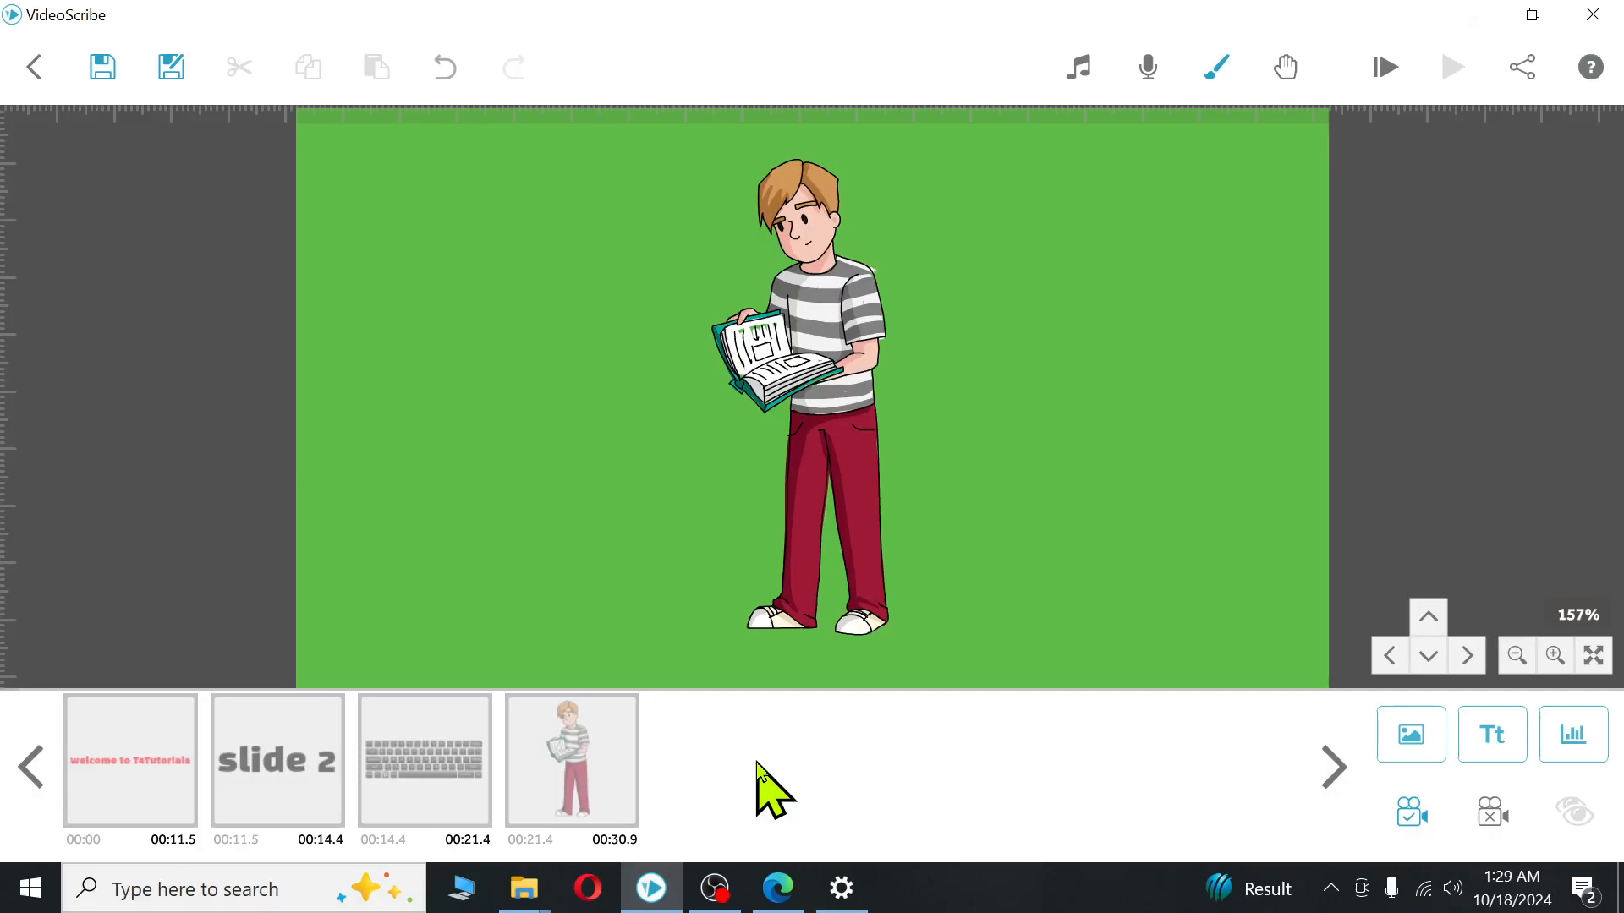
# - Review the chart, voiceover and music options in turn, leaving each one without adding anything
pyautogui.click(1574, 738)
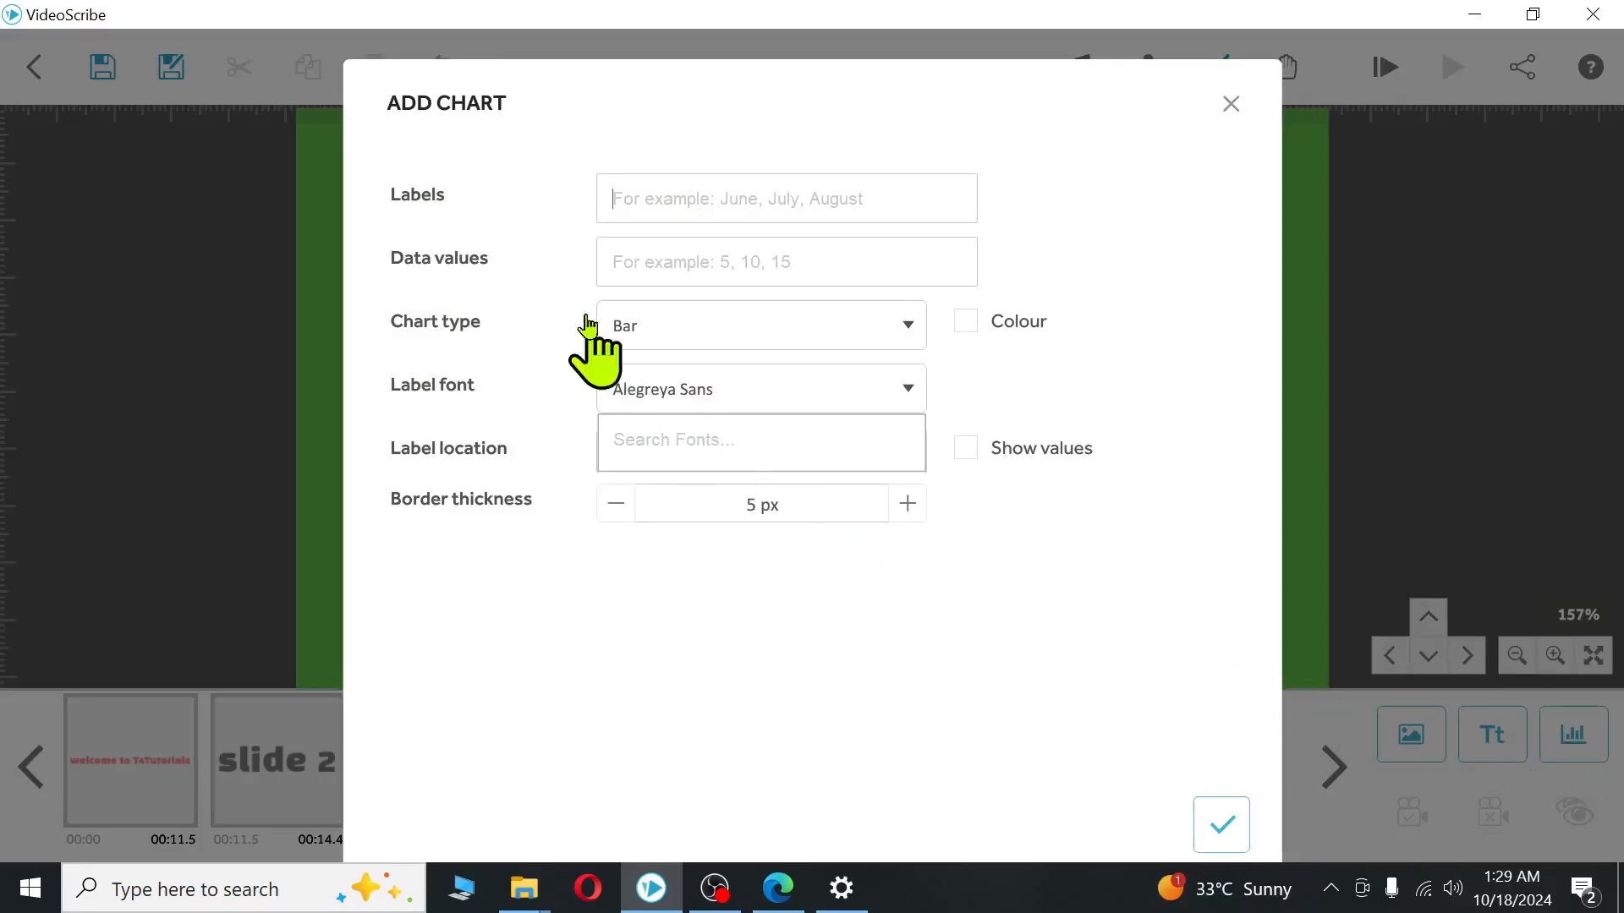
pyautogui.click(1231, 103)
pyautogui.click(1148, 67)
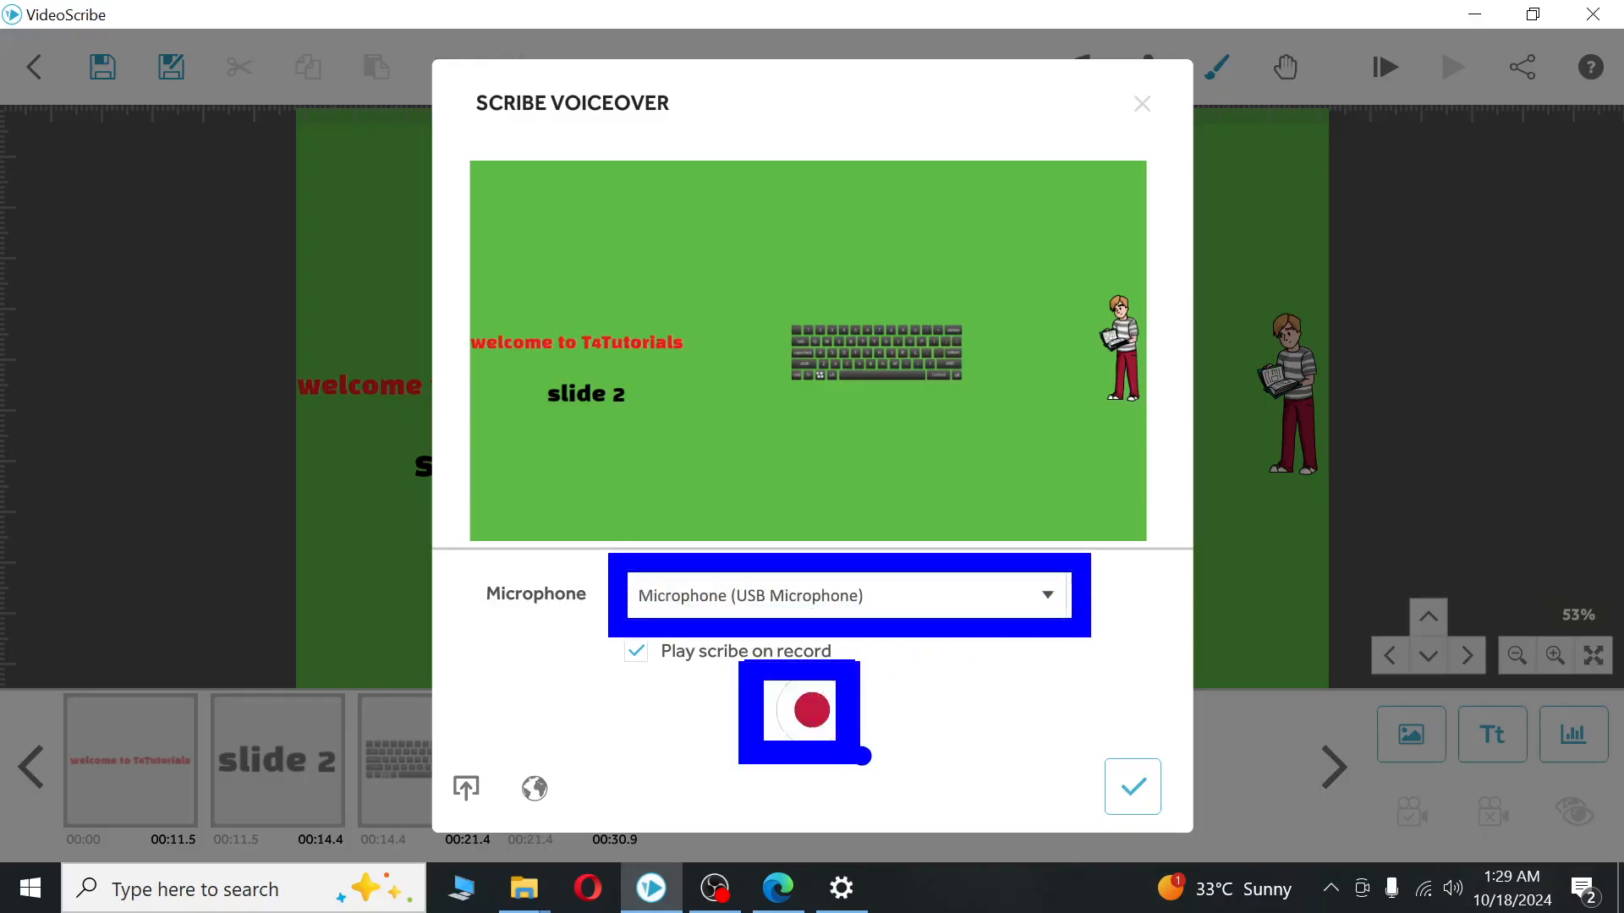
pyautogui.click(1142, 103)
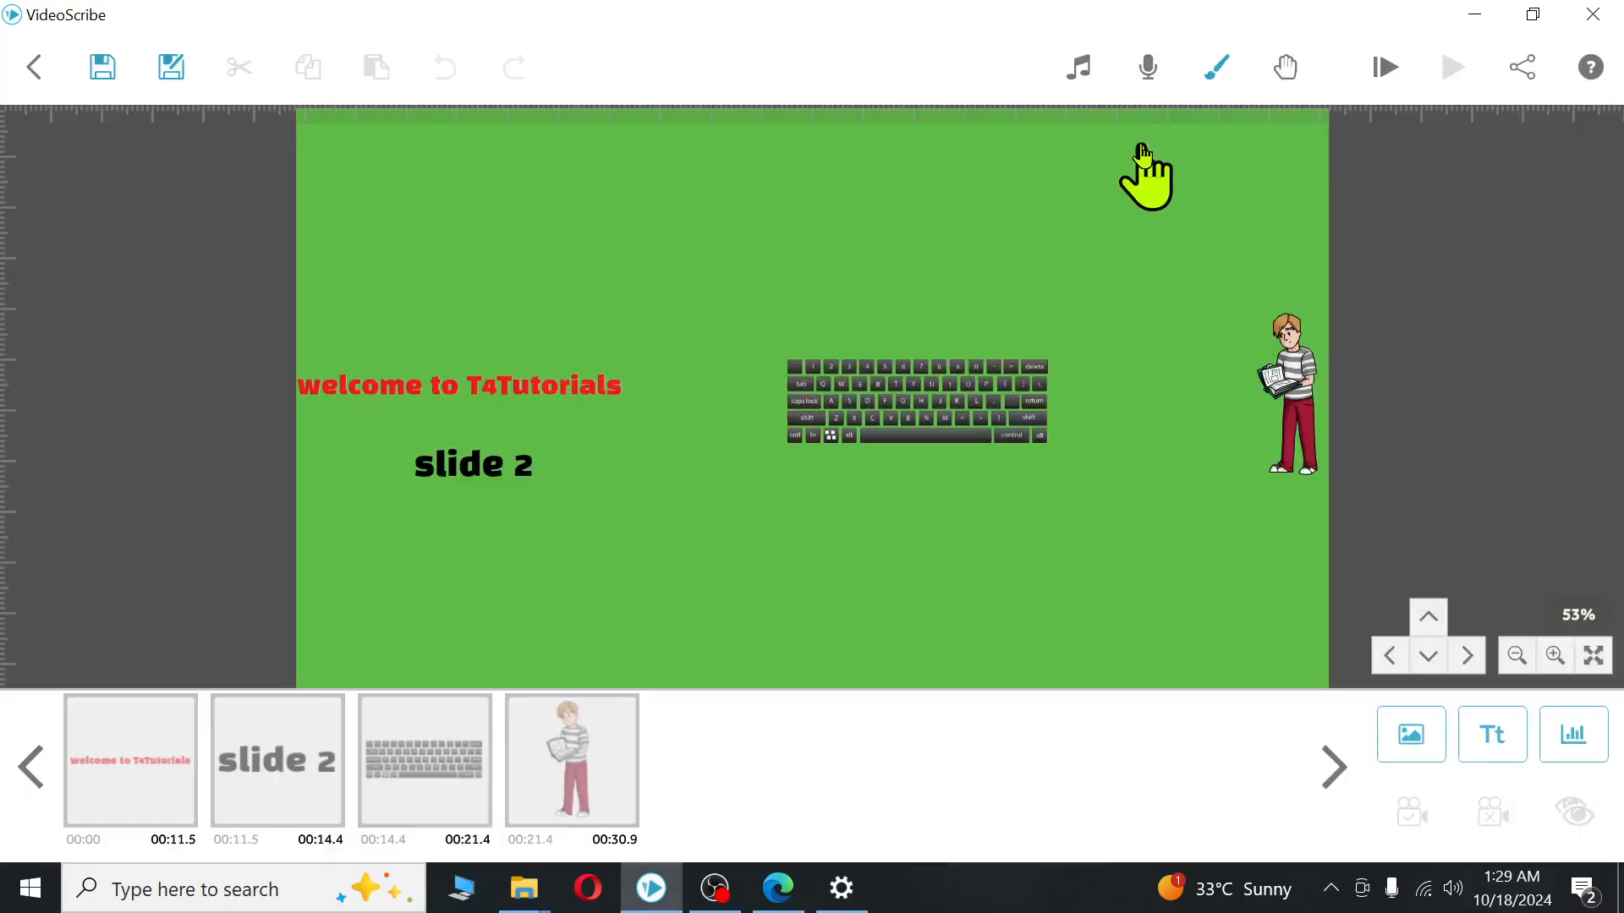
pyautogui.click(1075, 68)
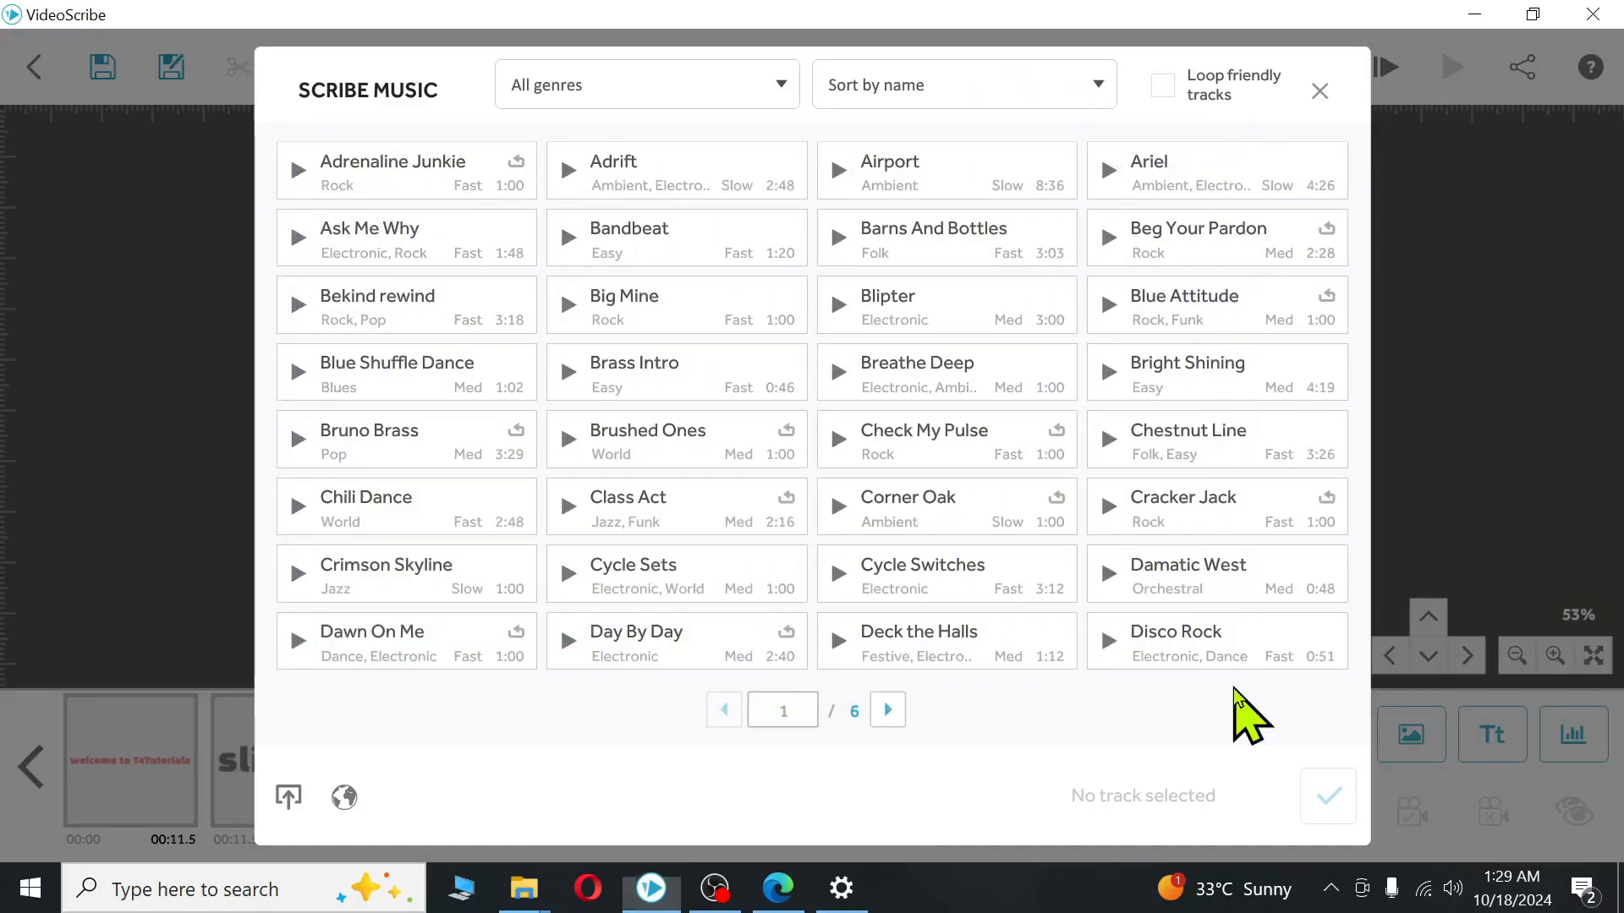
pyautogui.click(1320, 92)
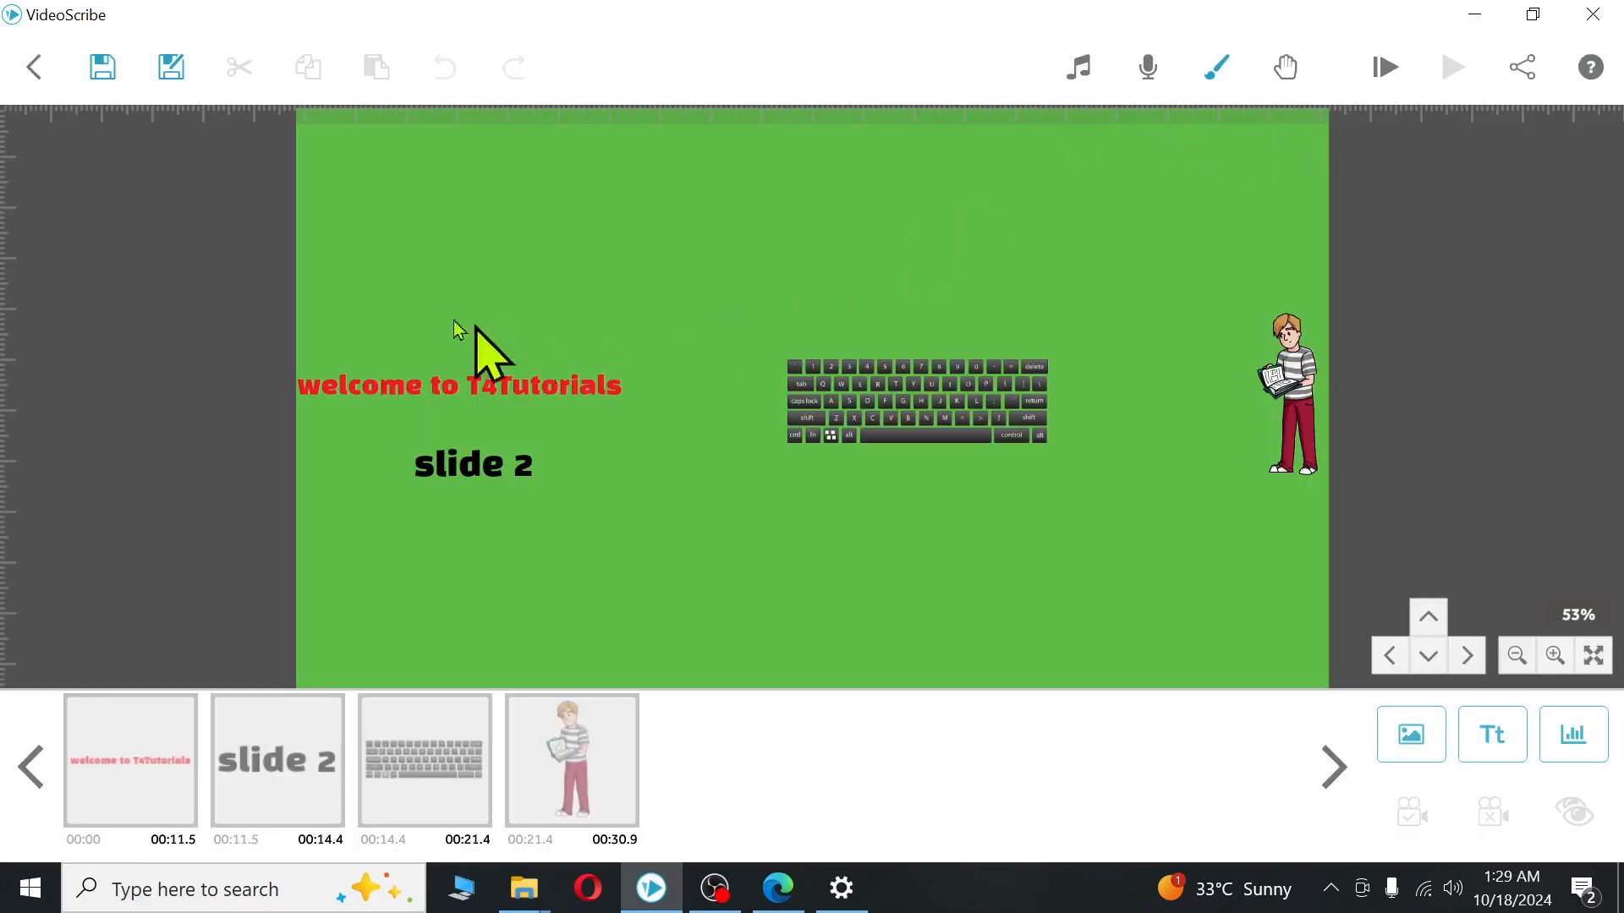
# - Save the scribe file to the computer's Desktop as "T4Tutorials (1)"
pyautogui.click(104, 67)
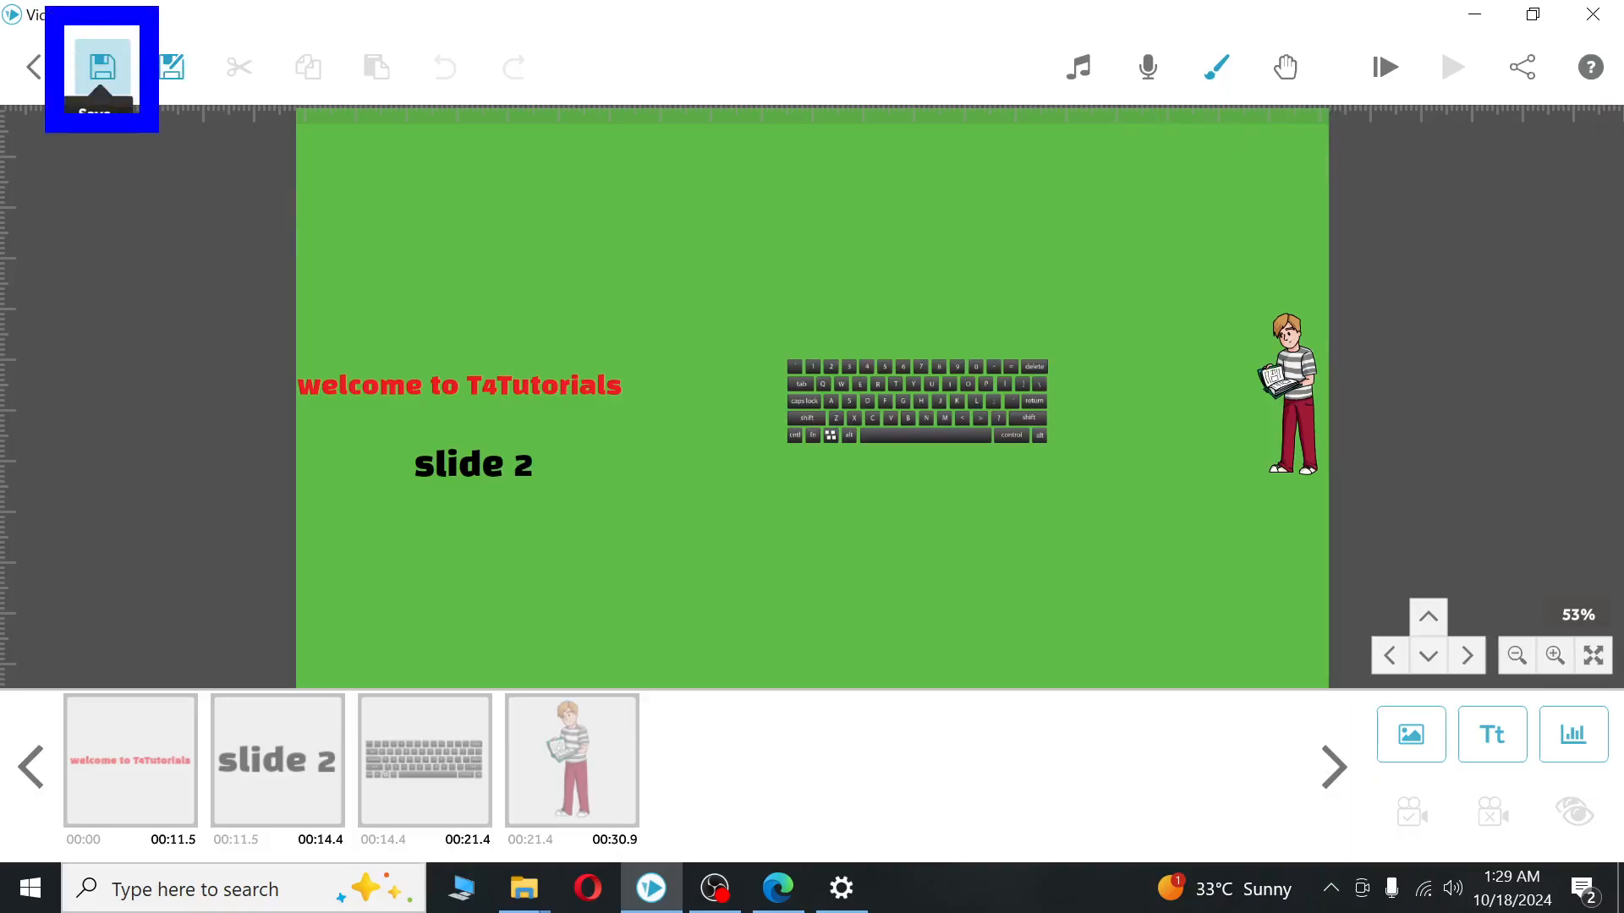
pyautogui.click(101, 76)
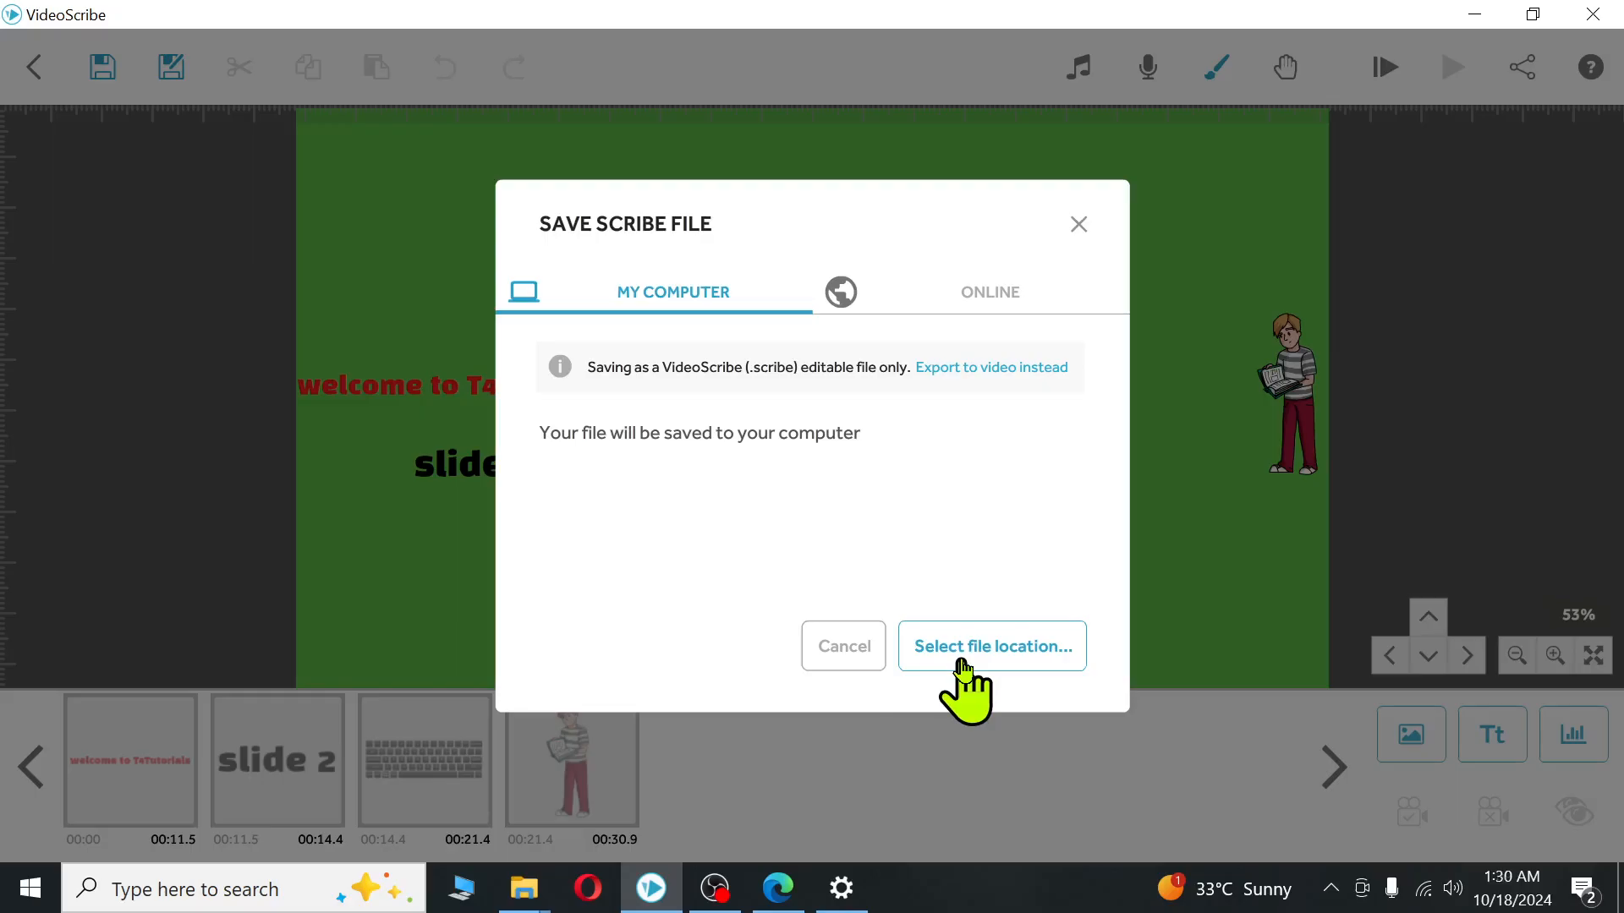
pyautogui.click(966, 669)
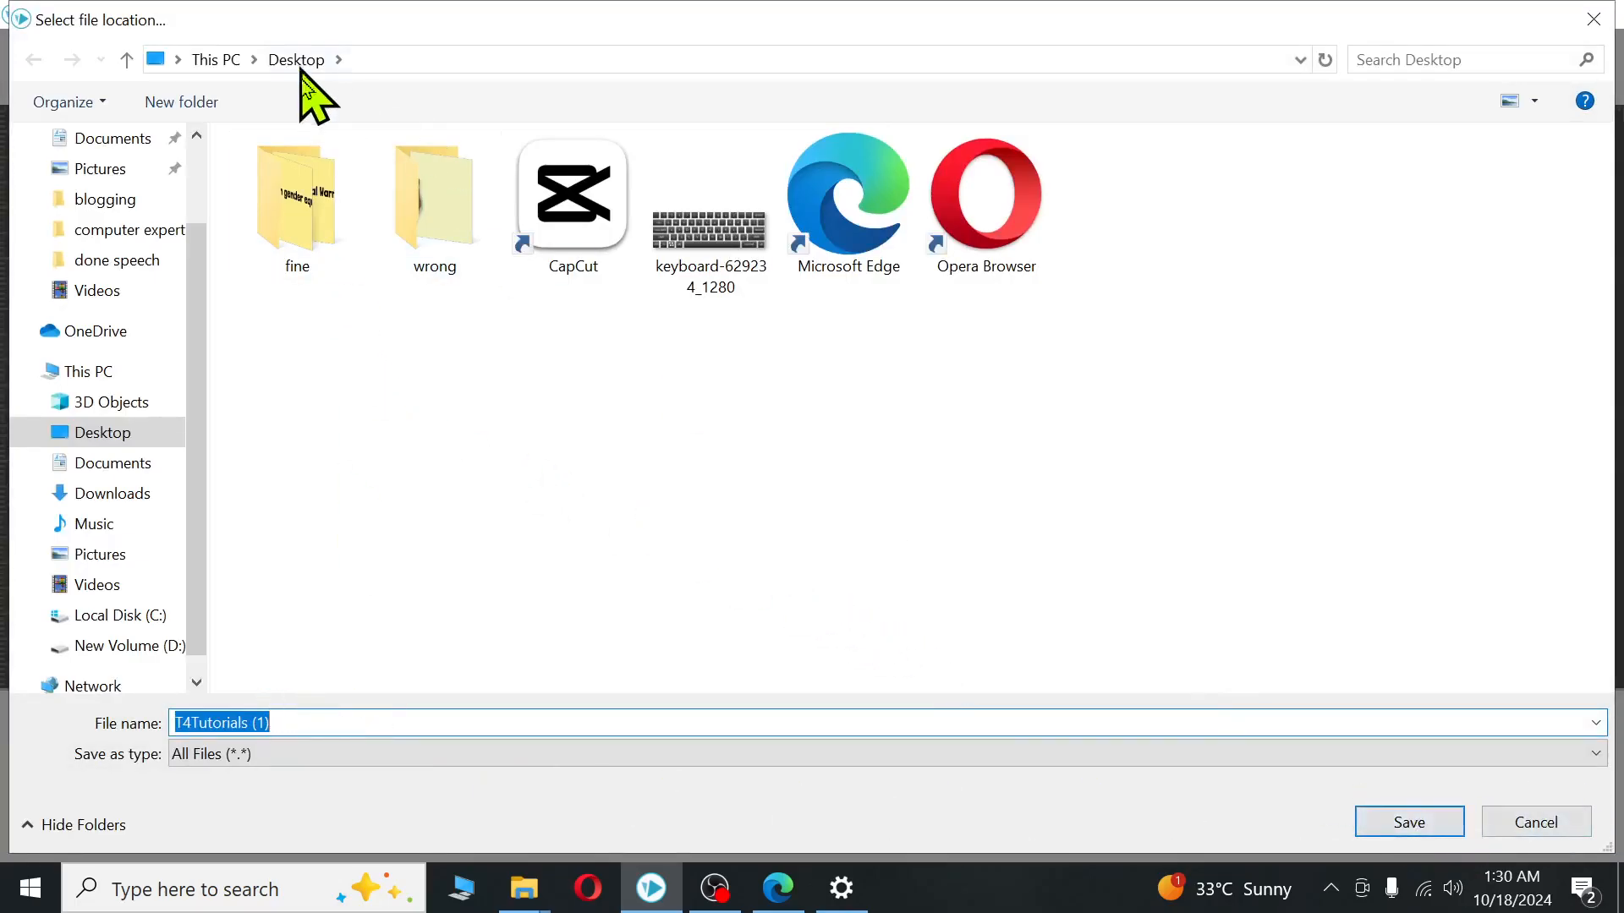
pyautogui.click(1409, 827)
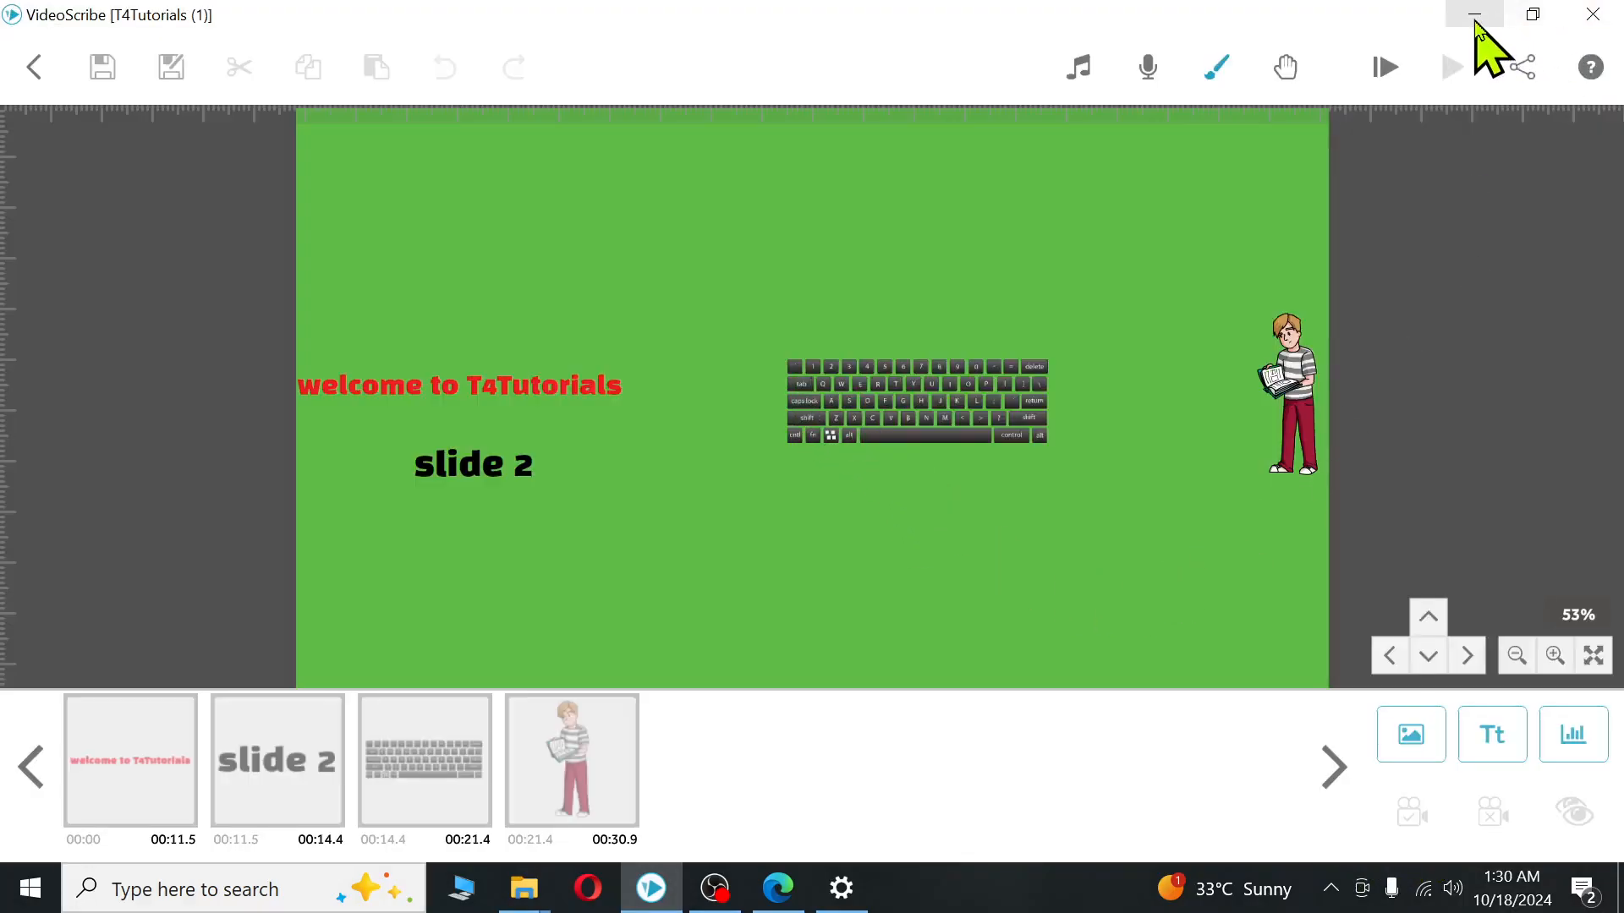
# - Check the saved scribe file on the Windows desktop and switch back to VideoScribe
pyautogui.click(1474, 16)
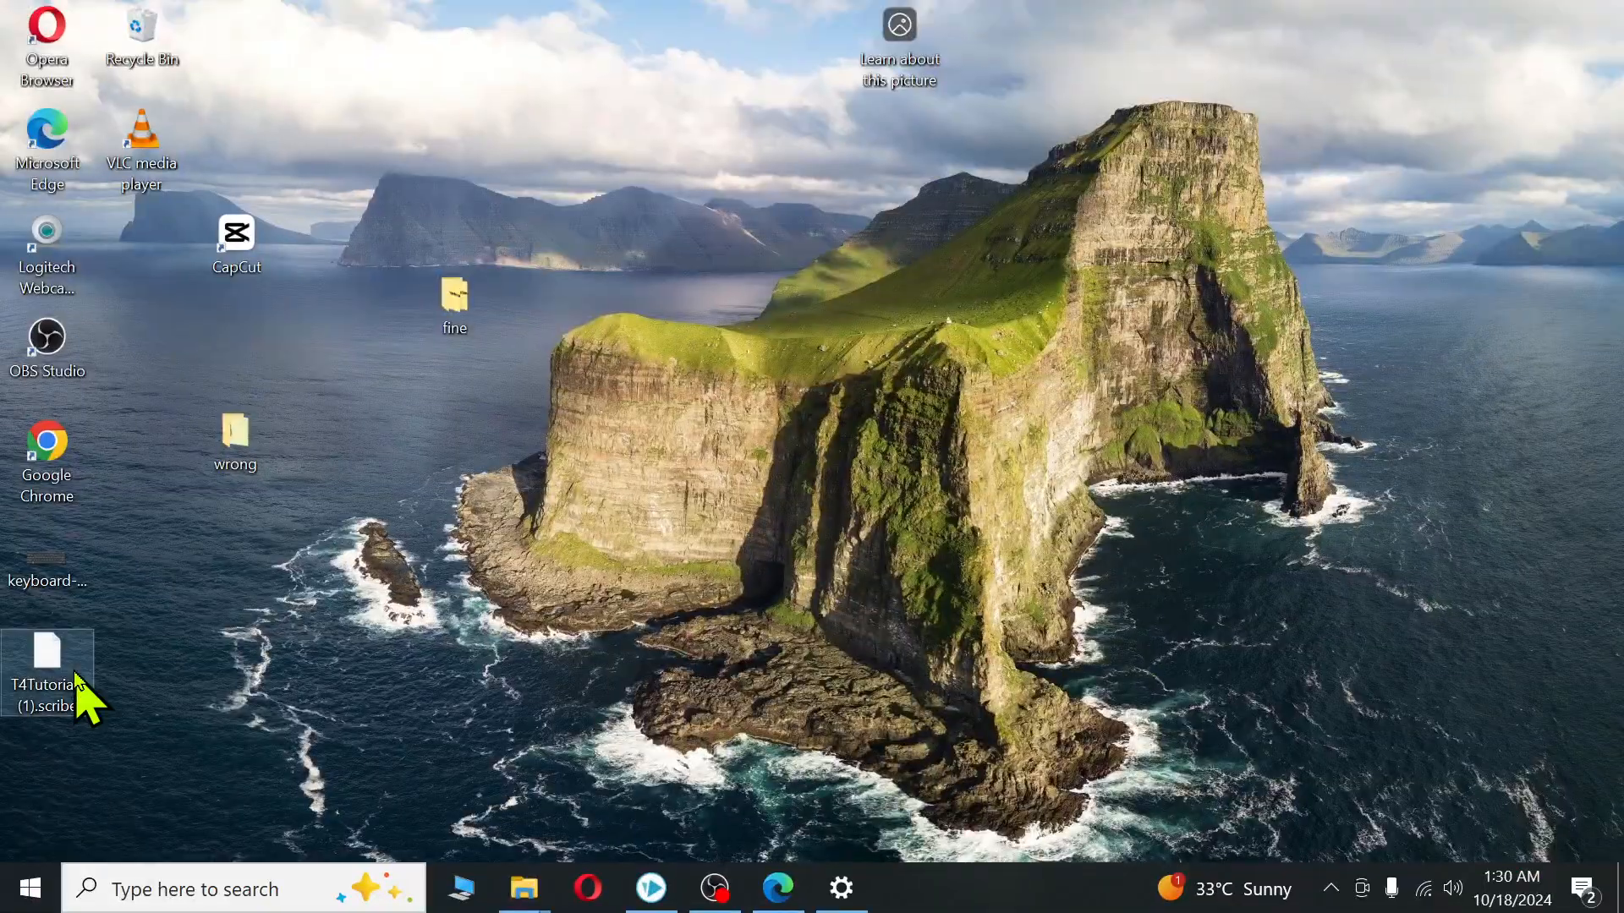
pyautogui.click(69, 628)
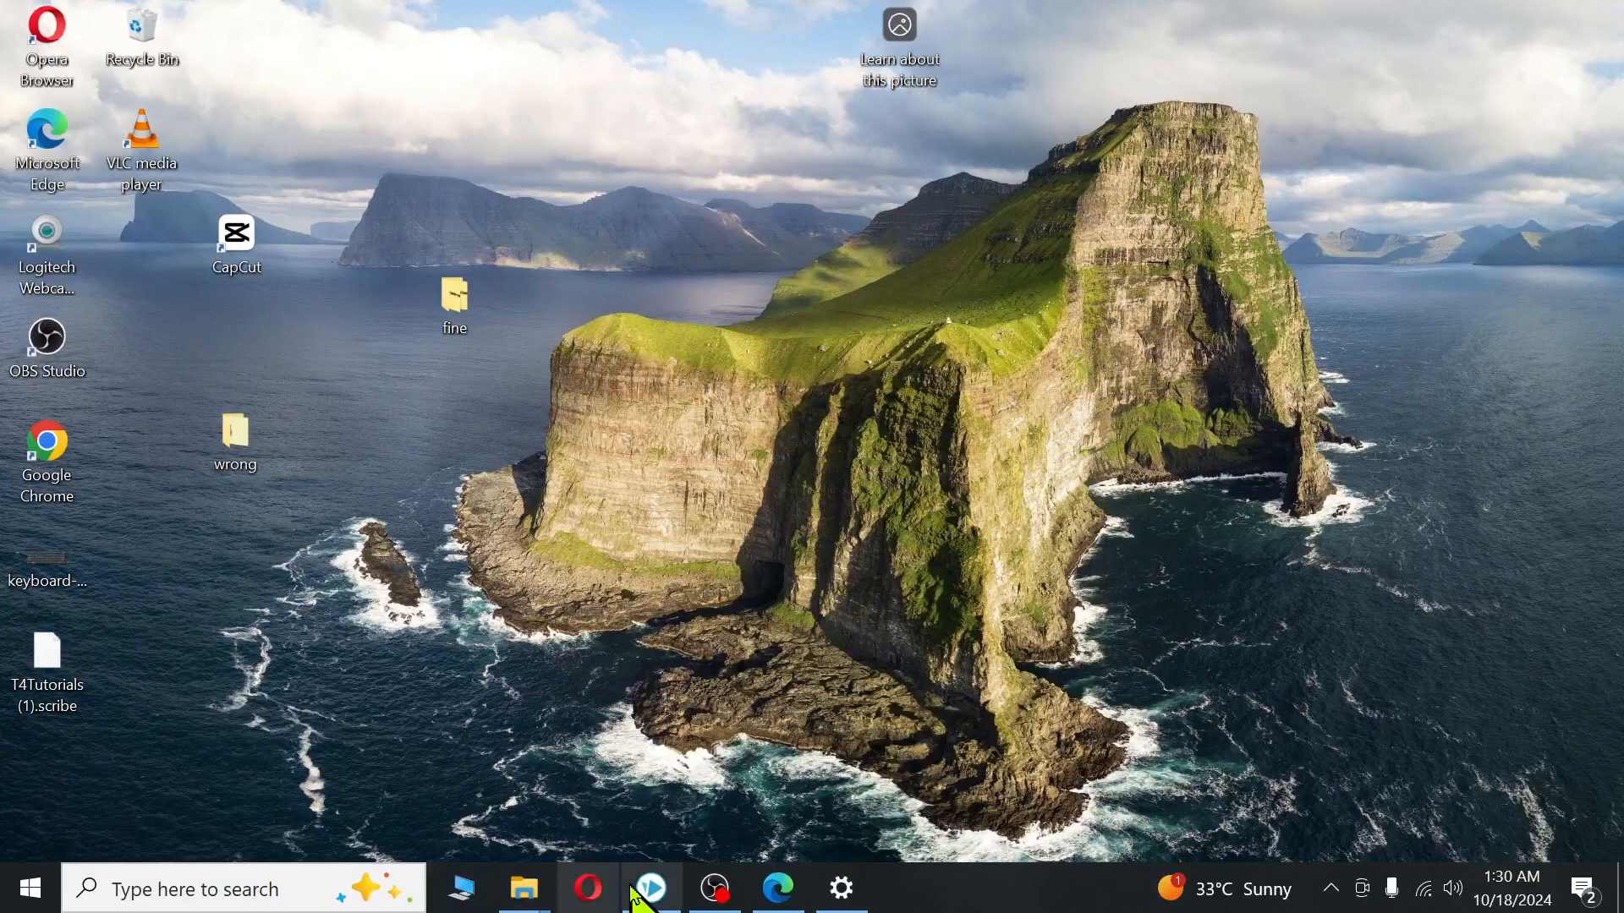
pyautogui.click(640, 897)
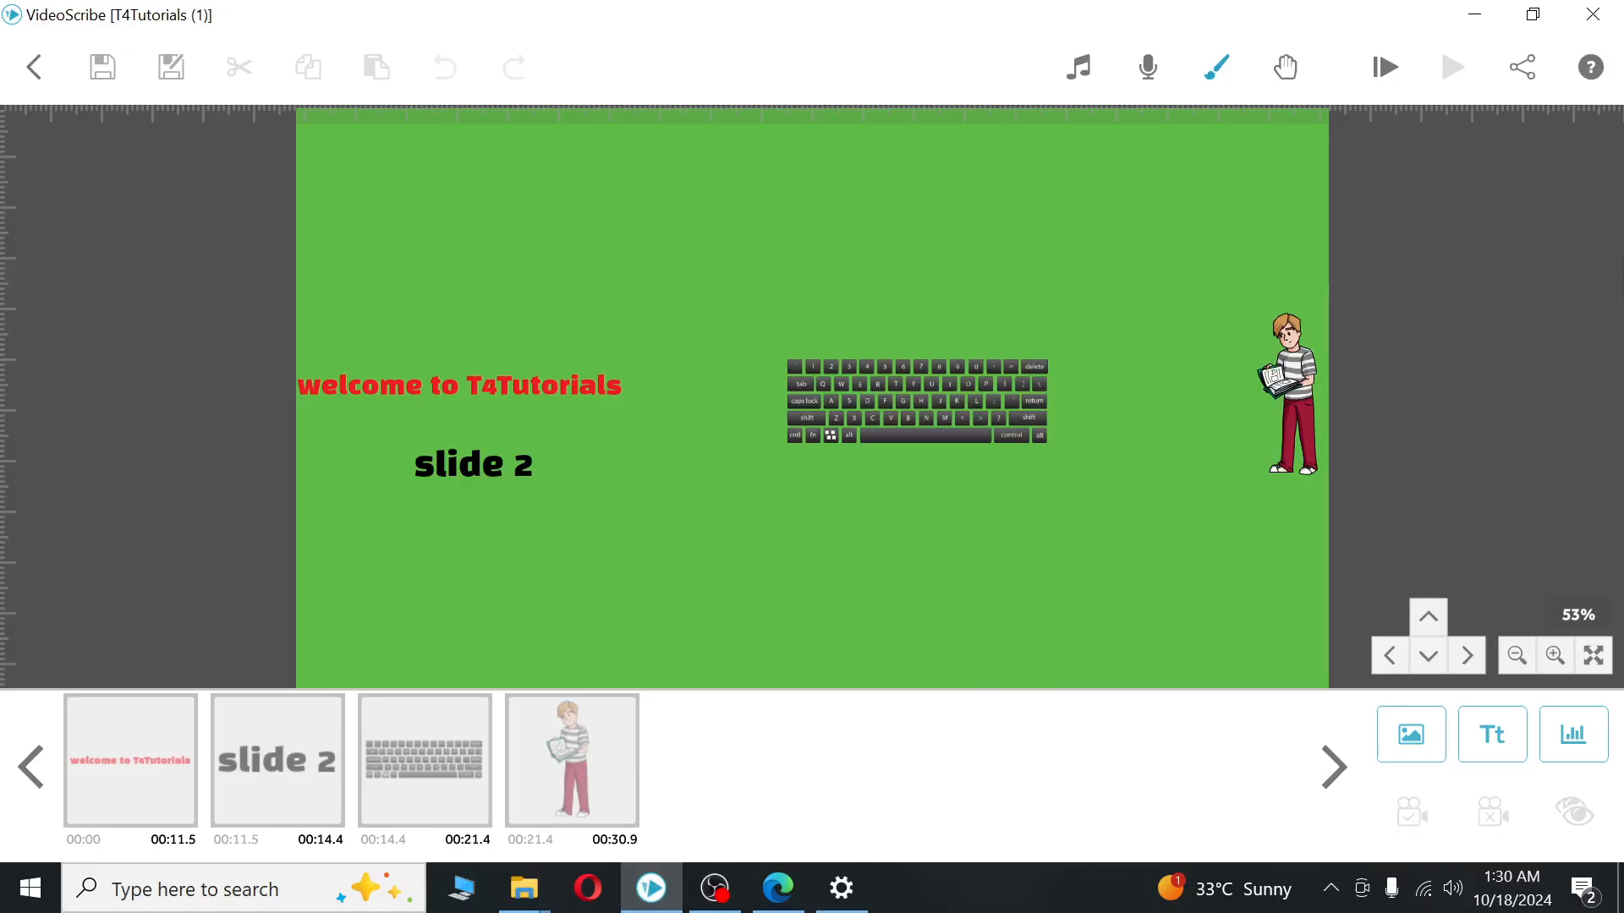
# - Leave the current scribe and reopen "T4Tutorials (1).scribe" from the Desktop folder
pyautogui.click(33, 80)
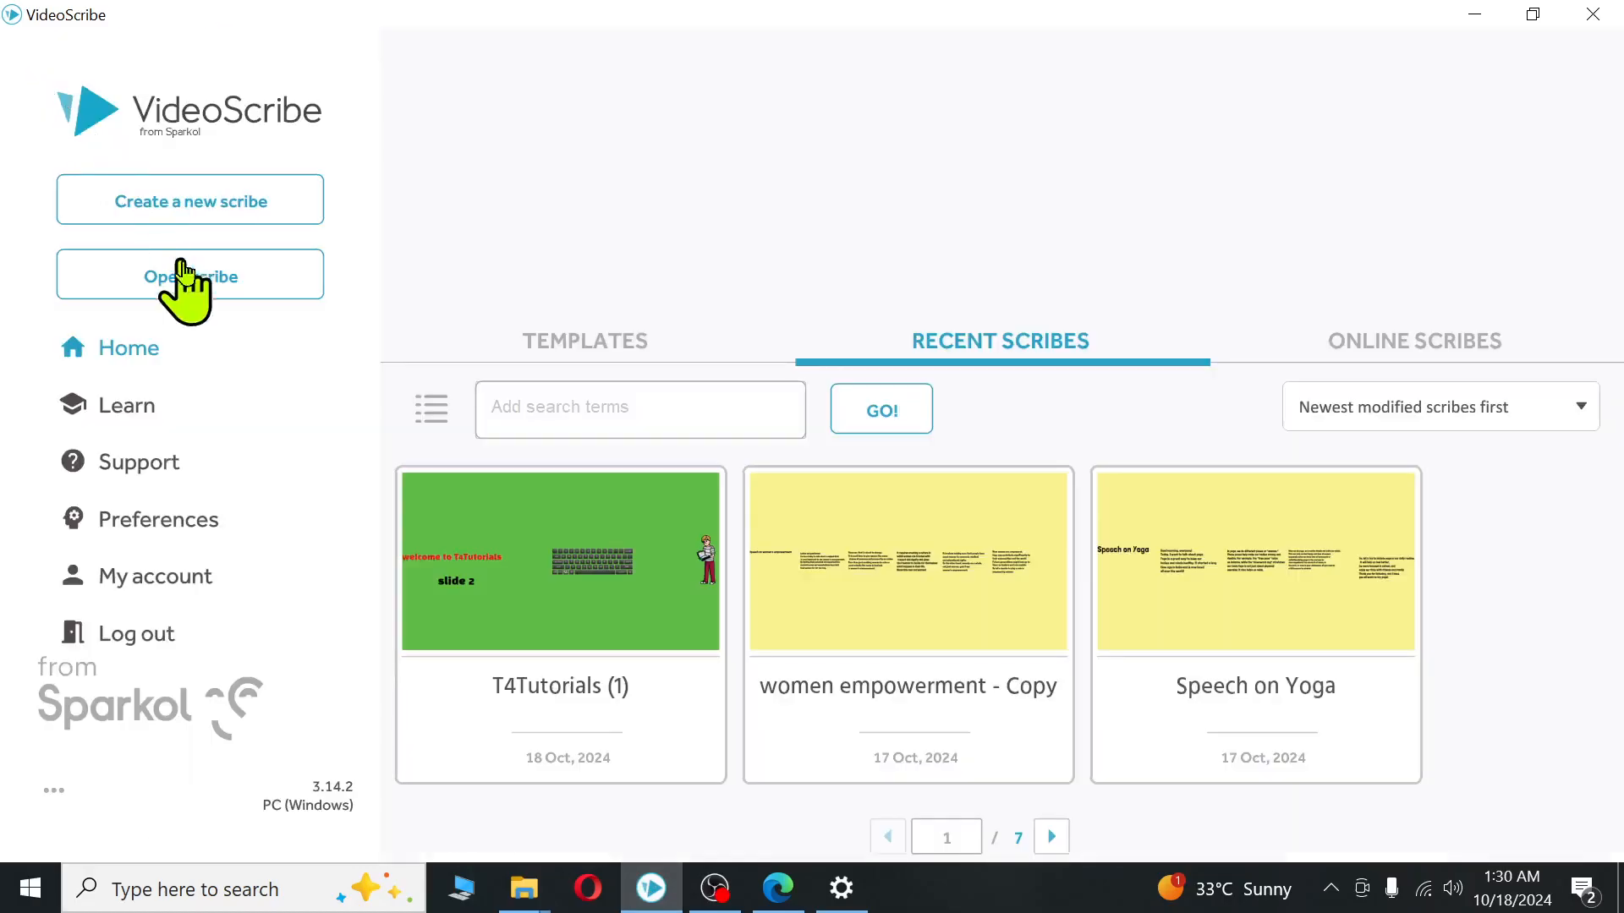
pyautogui.click(181, 288)
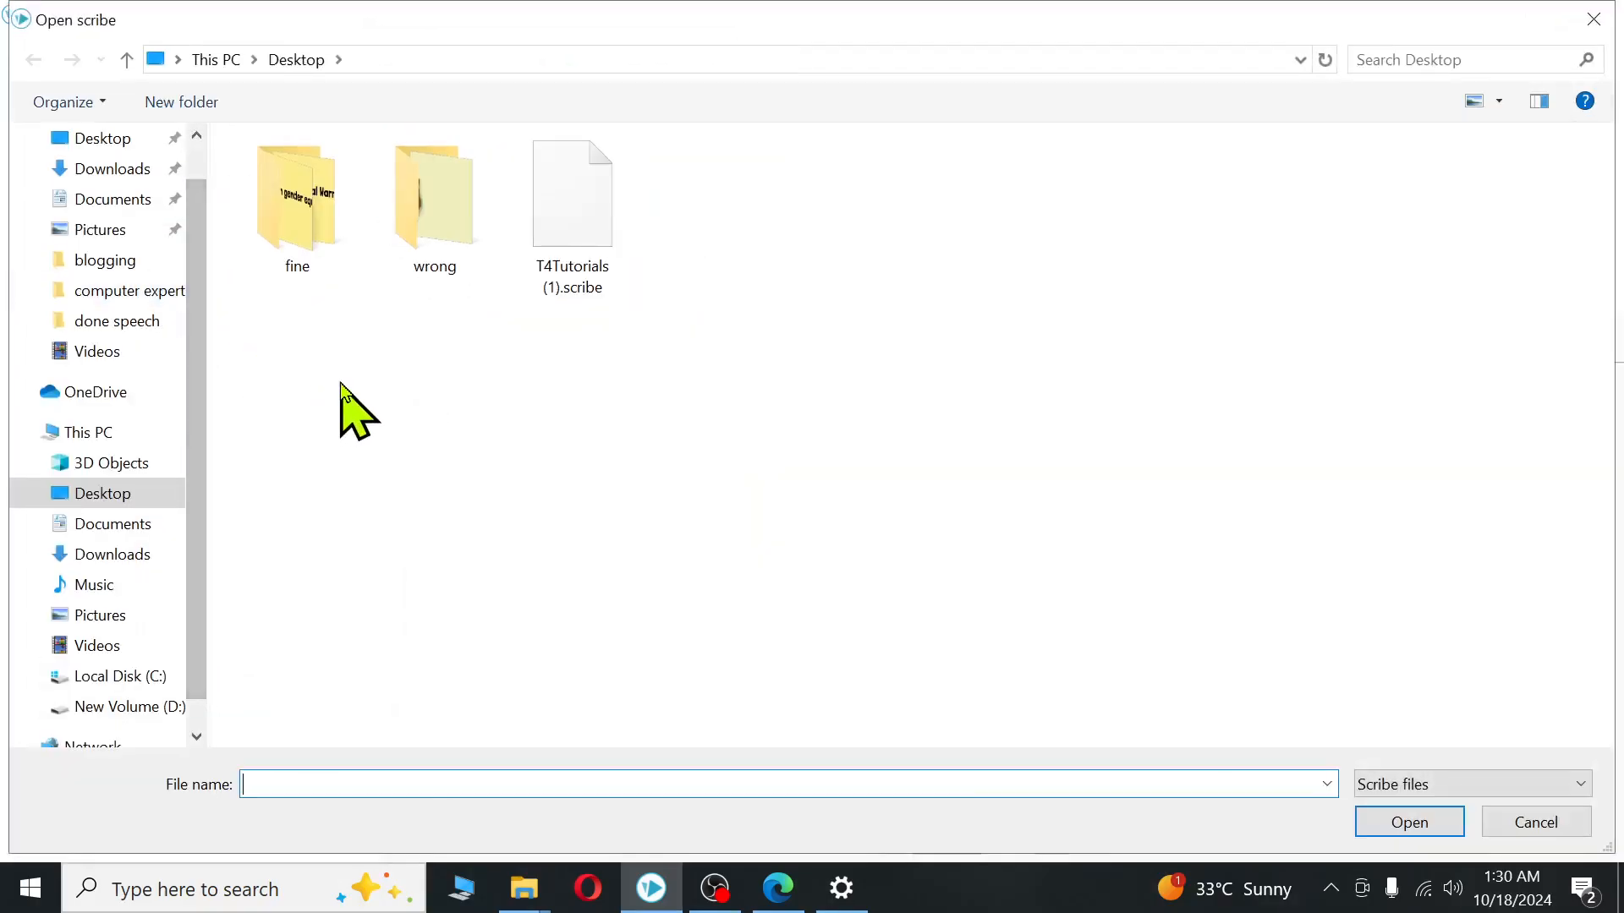
pyautogui.doubleClick(590, 216)
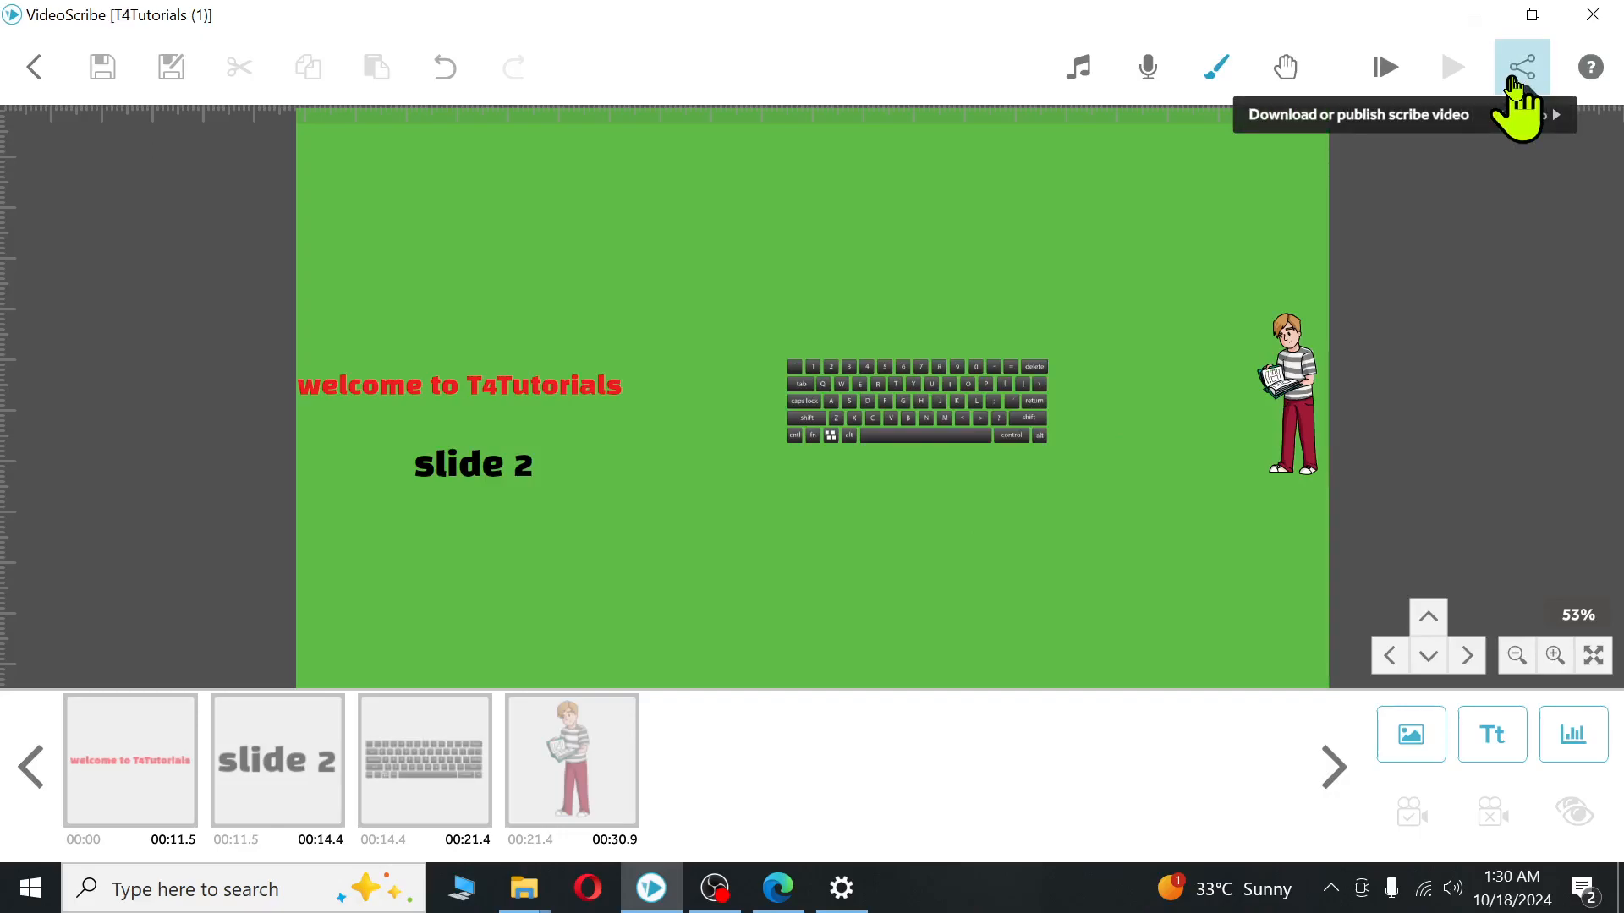
# - Begin a video file download of the scribe, browse the size options and set the size to 1080 (Full HD)
pyautogui.click(1512, 76)
pyautogui.moveTo(1478, 36); pyautogui.dragTo(1542, 134)
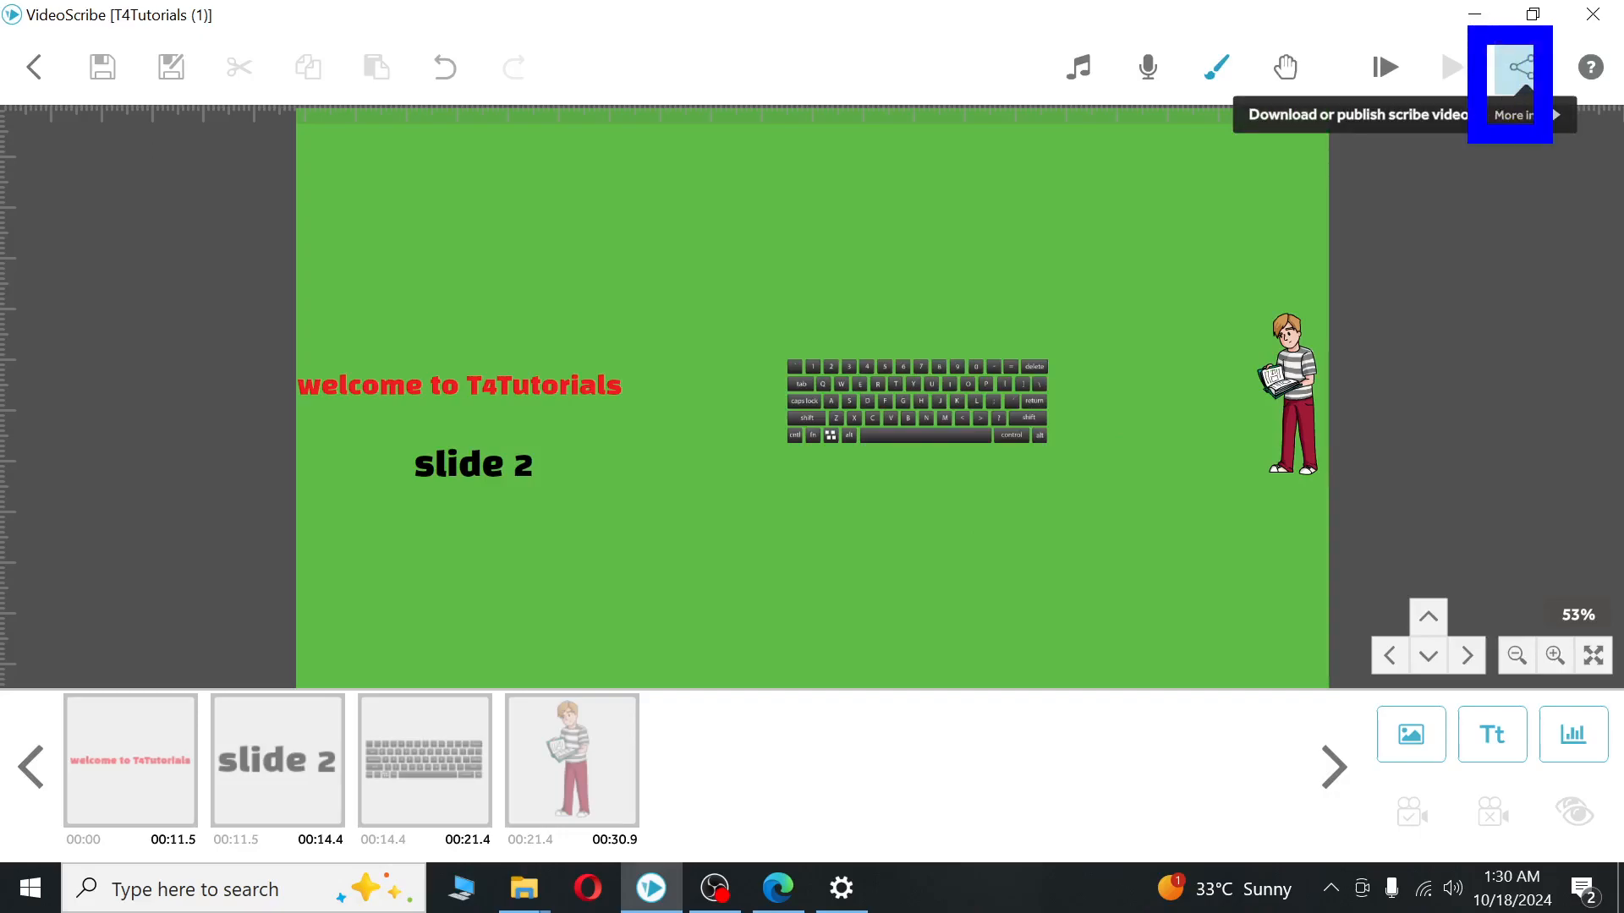
pyautogui.click(1520, 70)
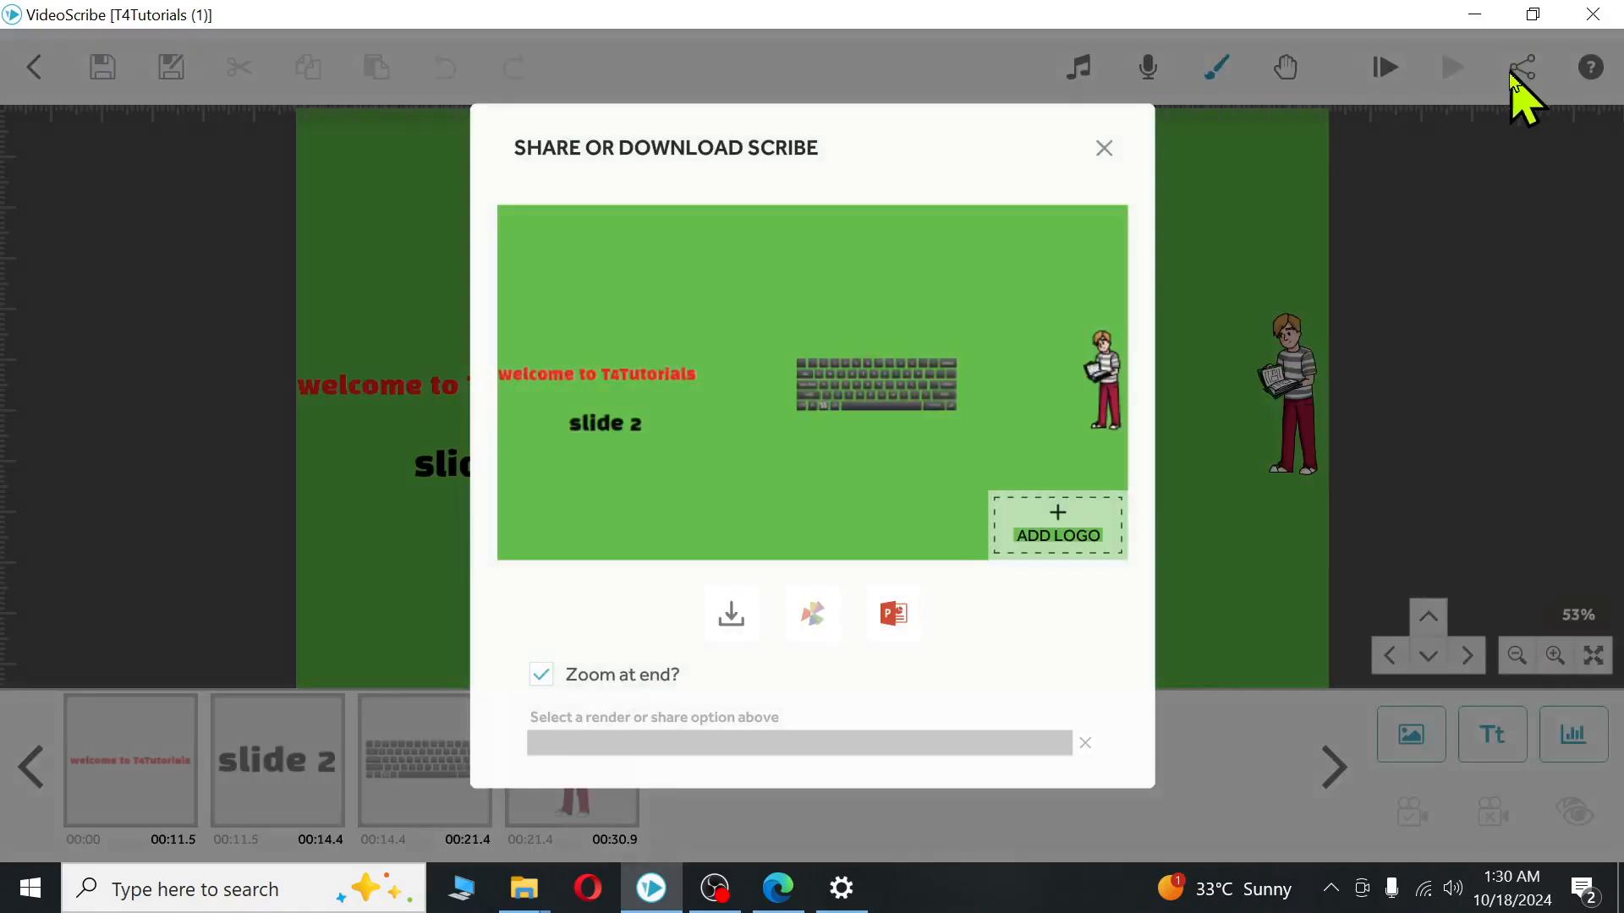
pyautogui.click(729, 618)
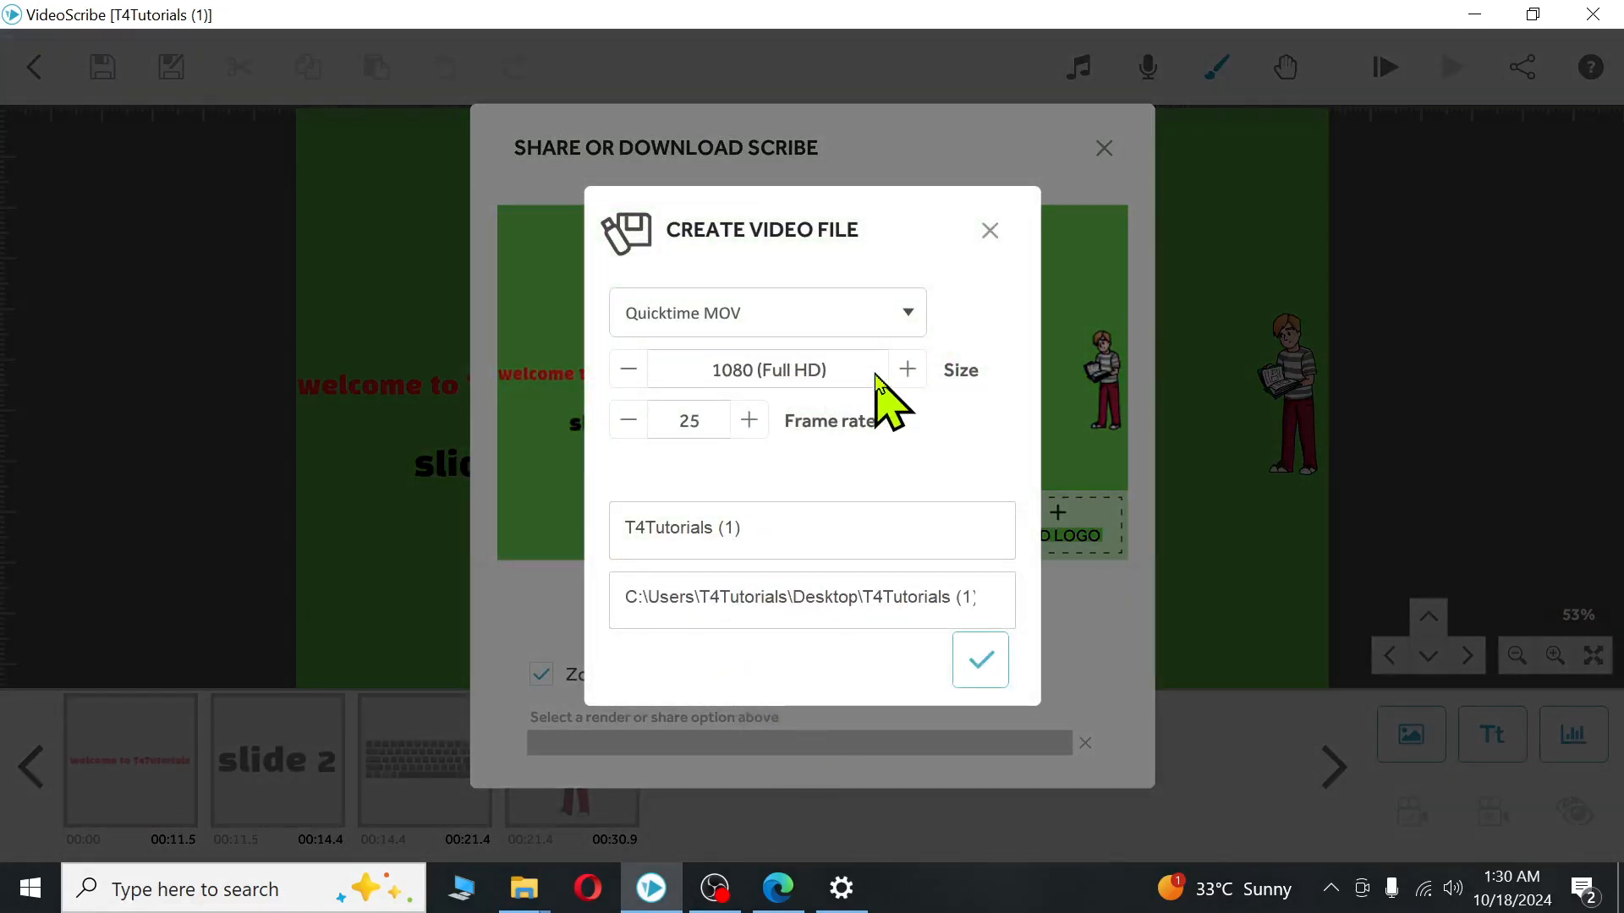
pyautogui.click(905, 378)
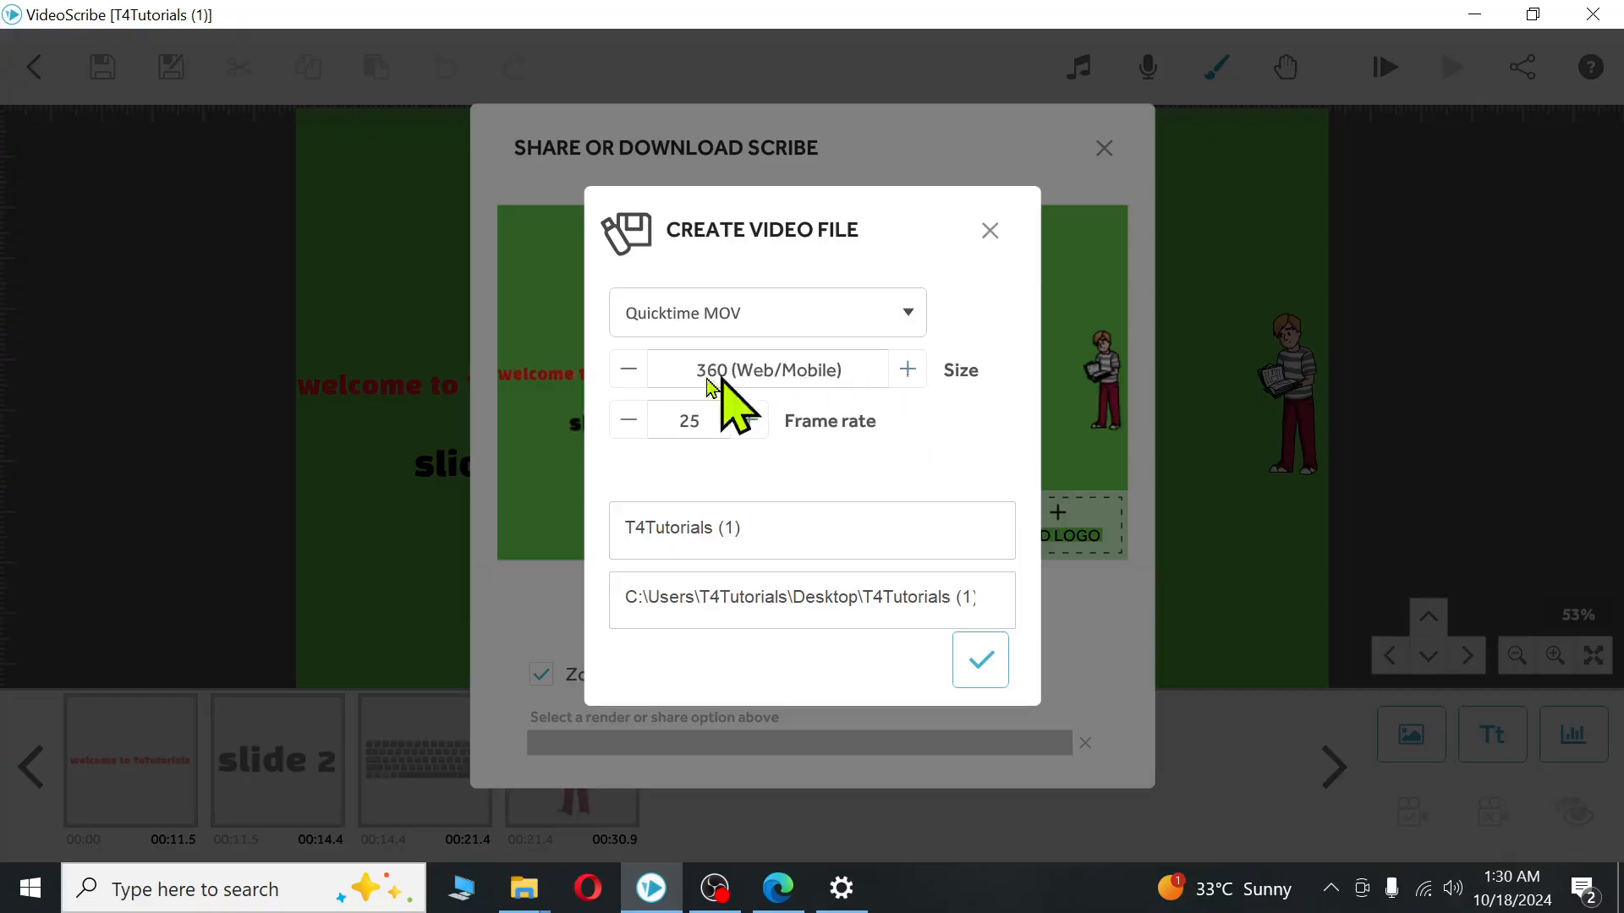
pyautogui.click(631, 377)
pyautogui.click(632, 377)
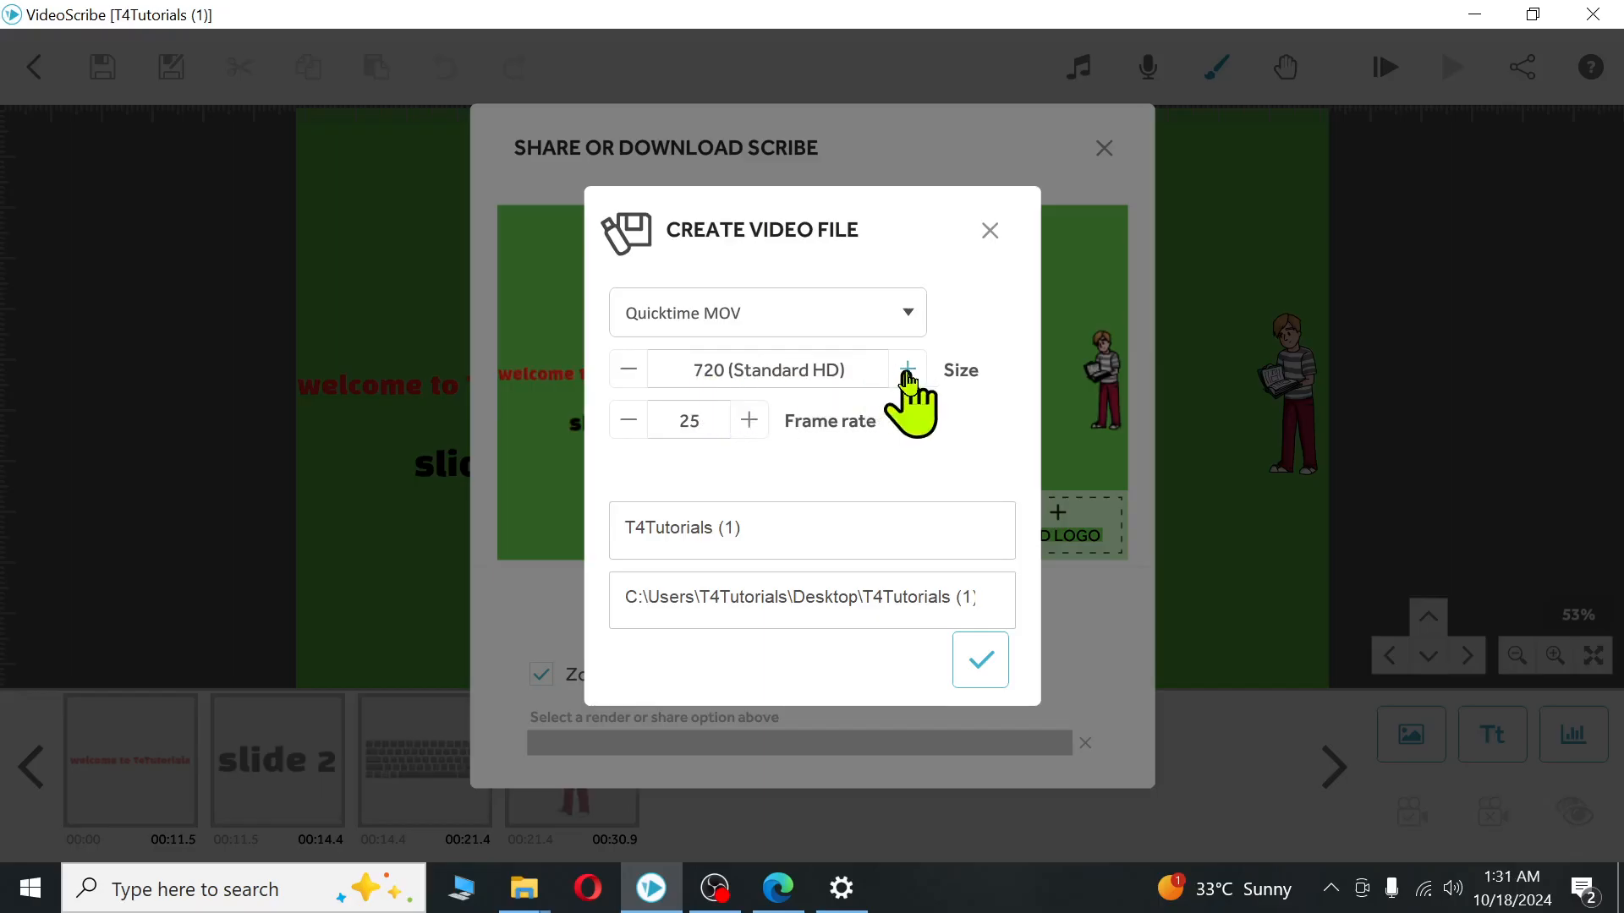
pyautogui.click(908, 372)
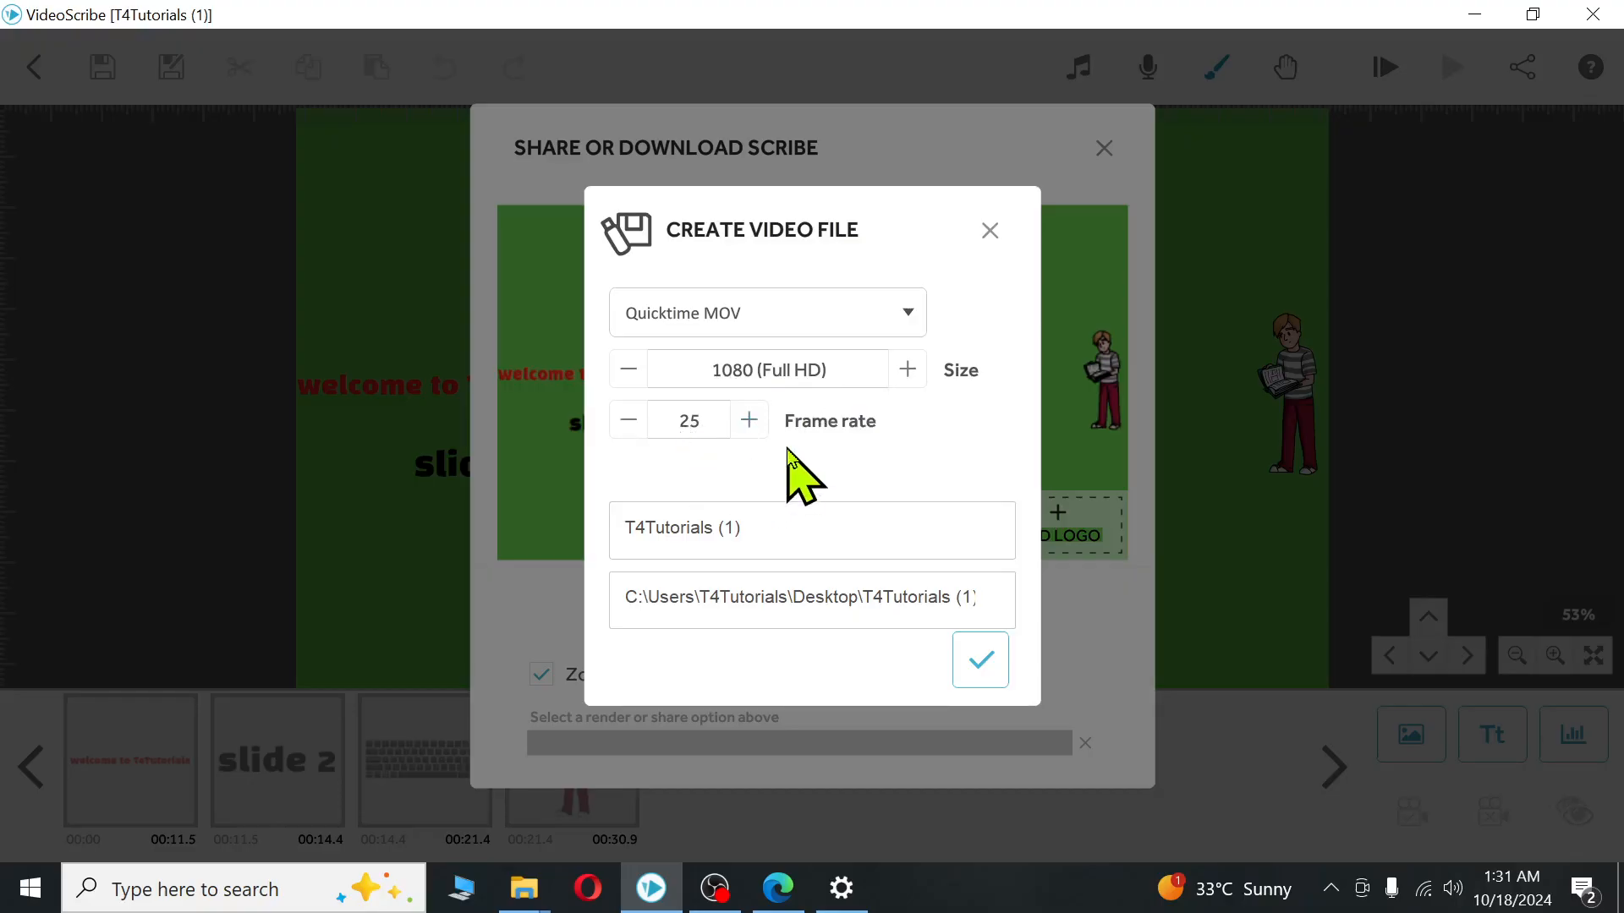
# - Choose the Desktop as the video's output folder and start rendering the Quicktime MOV file
pyautogui.click(718, 600)
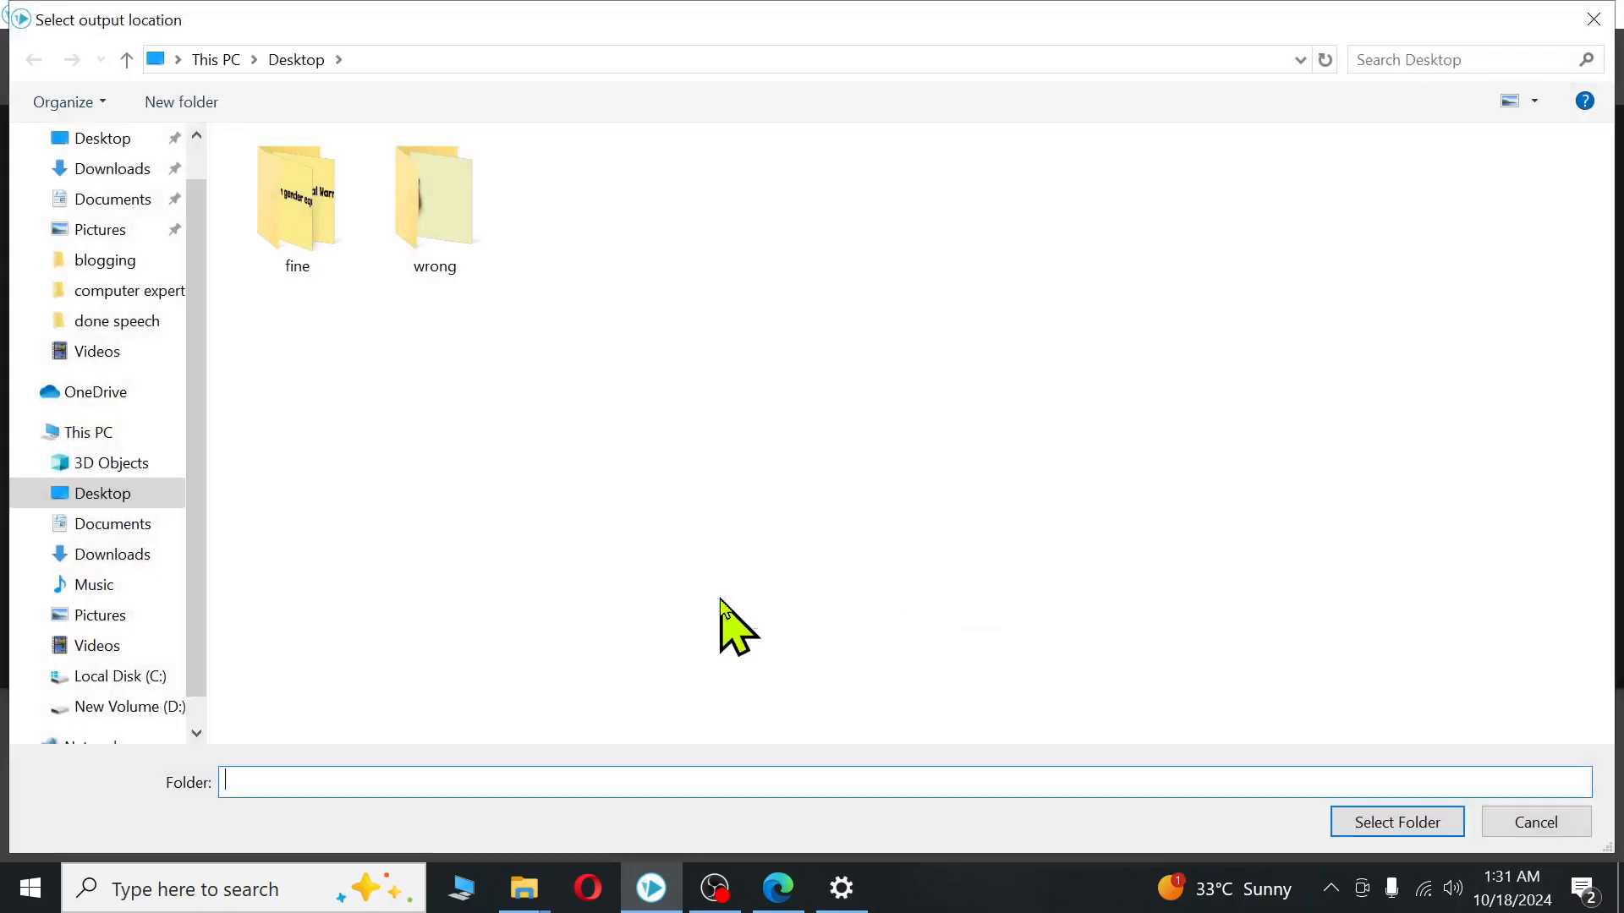
pyautogui.scroll(2, 203, 169)
pyautogui.click(127, 188)
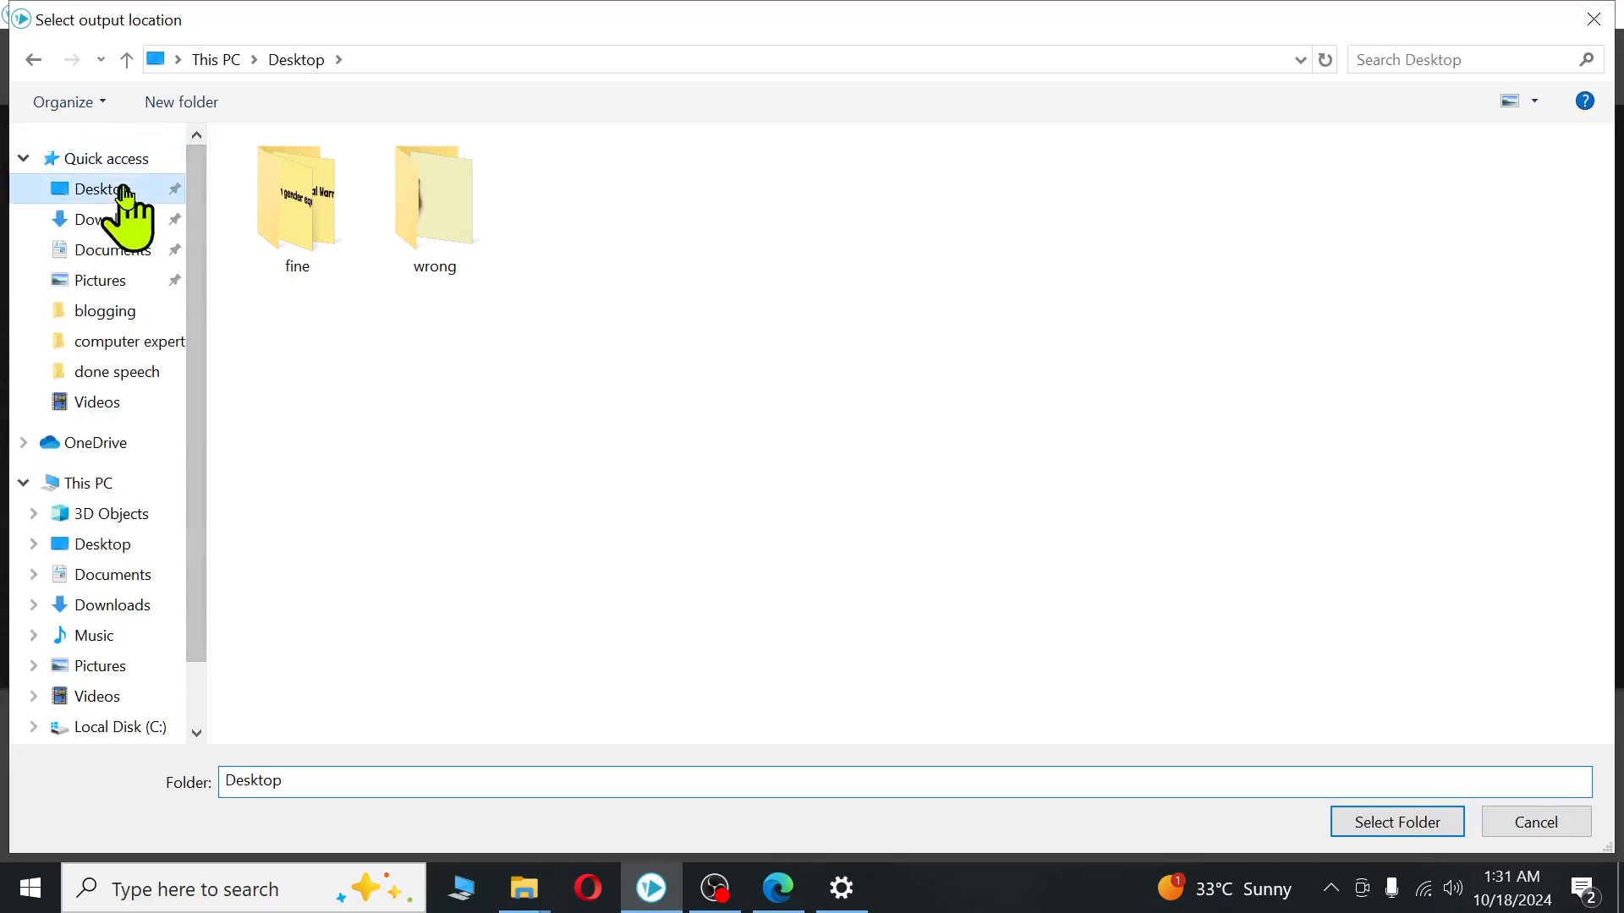
pyautogui.click(1404, 827)
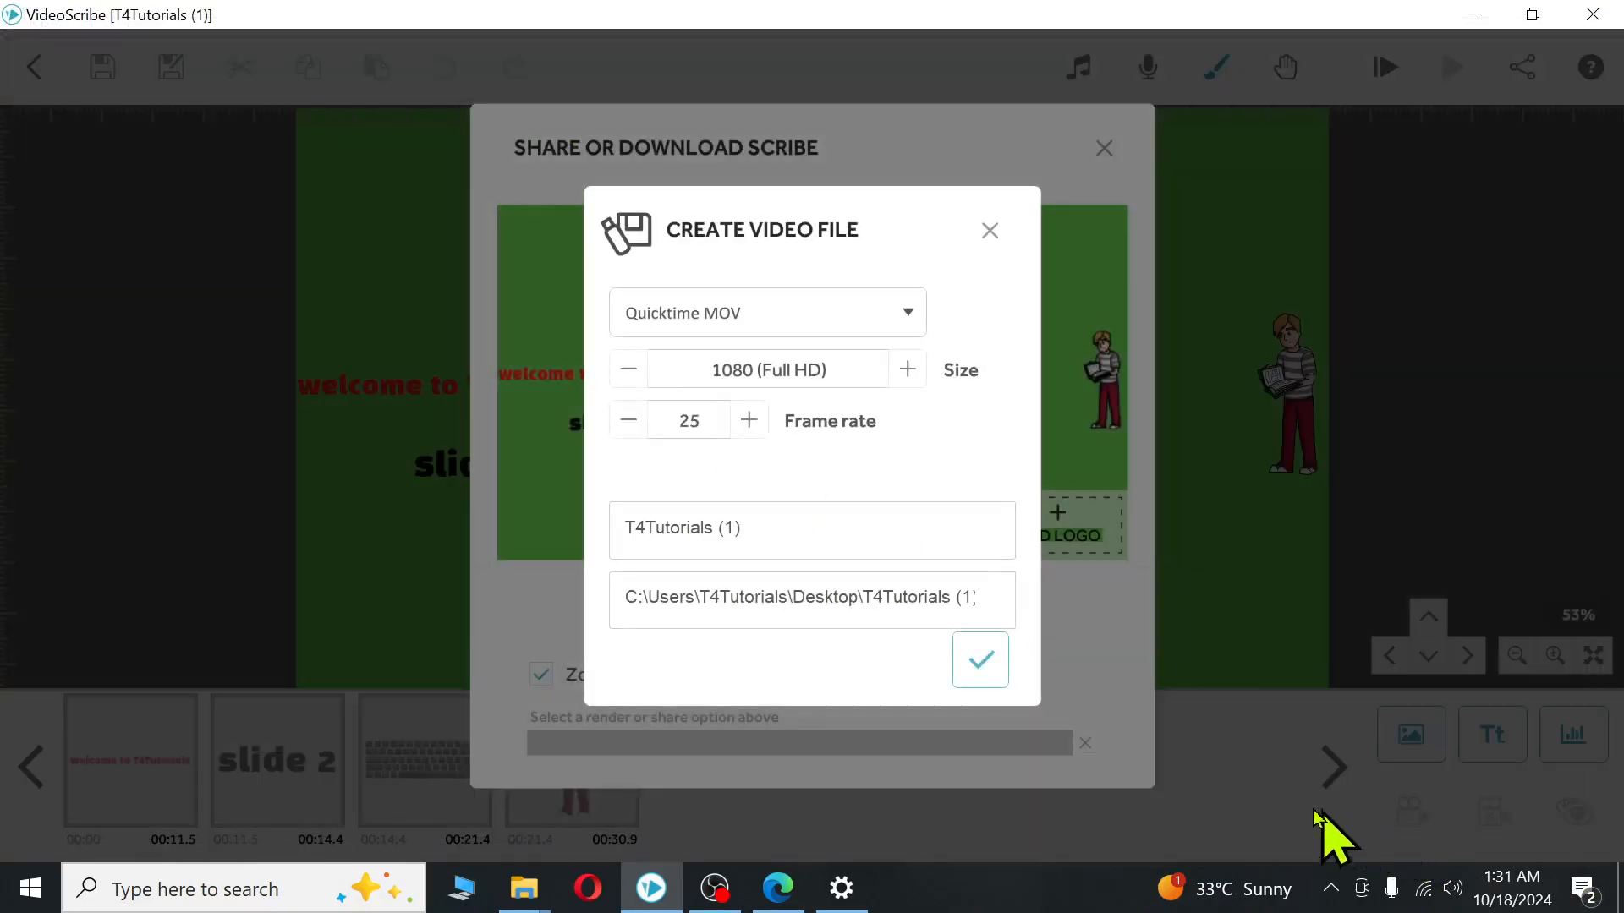
pyautogui.click(977, 662)
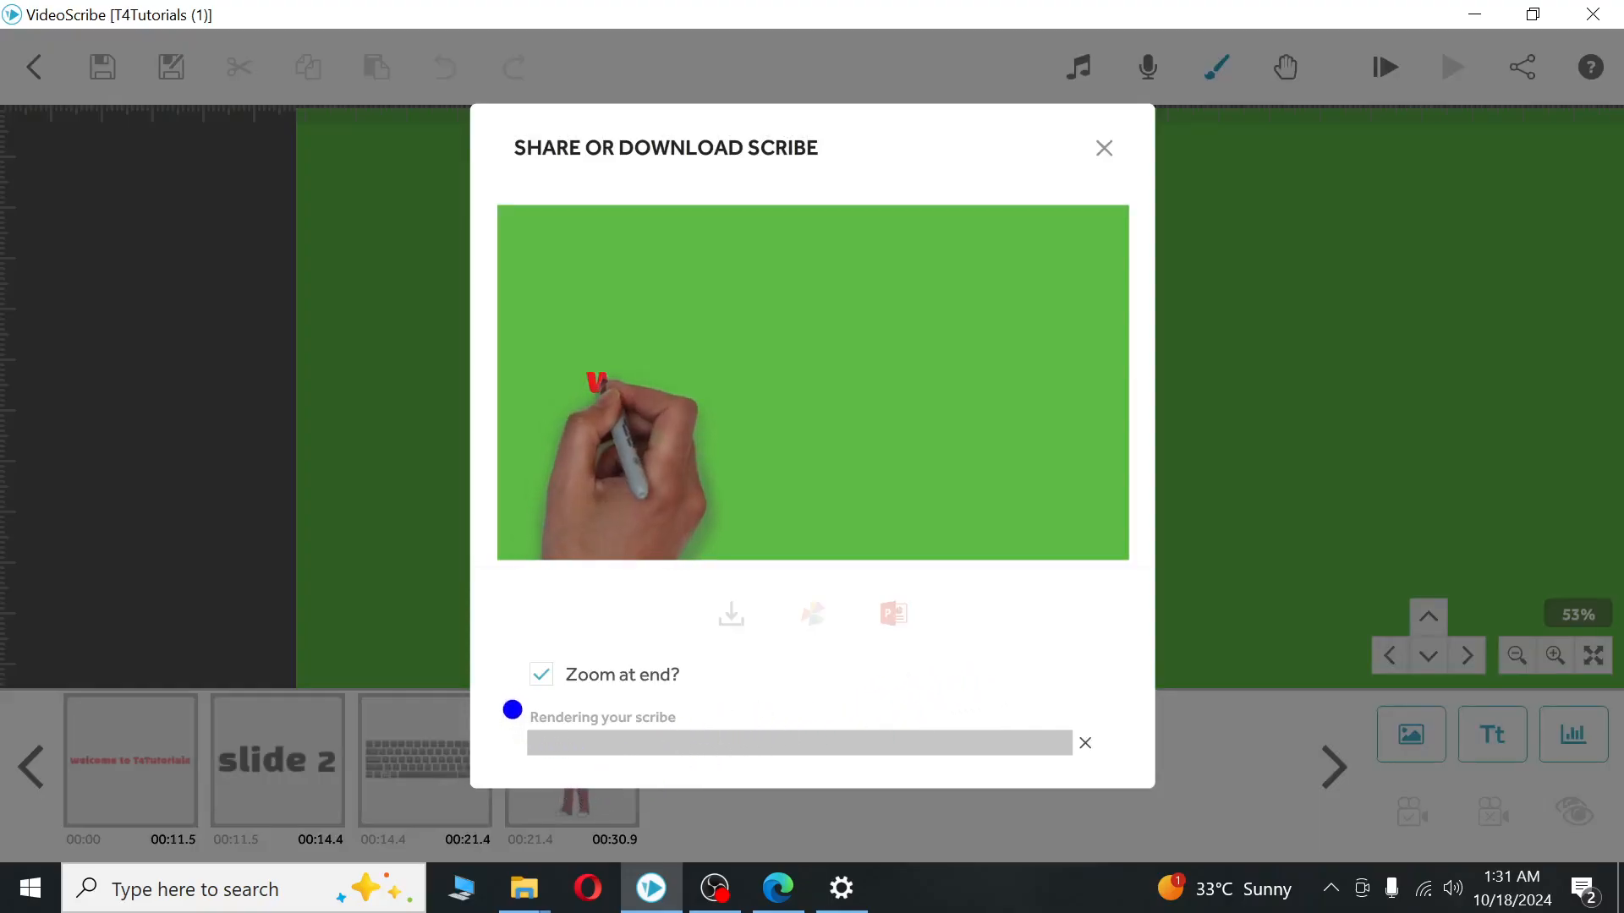
# - Cancel the running video render and return to the scribe canvas
pyautogui.moveTo(514, 639)
pyautogui.mouseDown()
pyautogui.moveTo(566, 696)
pyautogui.moveTo(804, 714)
pyautogui.moveTo(659, 675)
pyautogui.moveTo(722, 718)
pyautogui.moveTo(678, 667)
pyautogui.moveTo(722, 718)
pyautogui.moveTo(697, 690)
pyautogui.moveTo(678, 700)
pyautogui.moveTo(722, 682)
pyautogui.moveTo(652, 699)
pyautogui.moveTo(734, 696)
pyautogui.moveTo(685, 687)
pyautogui.moveTo(725, 699)
pyautogui.moveTo(683, 711)
pyautogui.mouseUp()
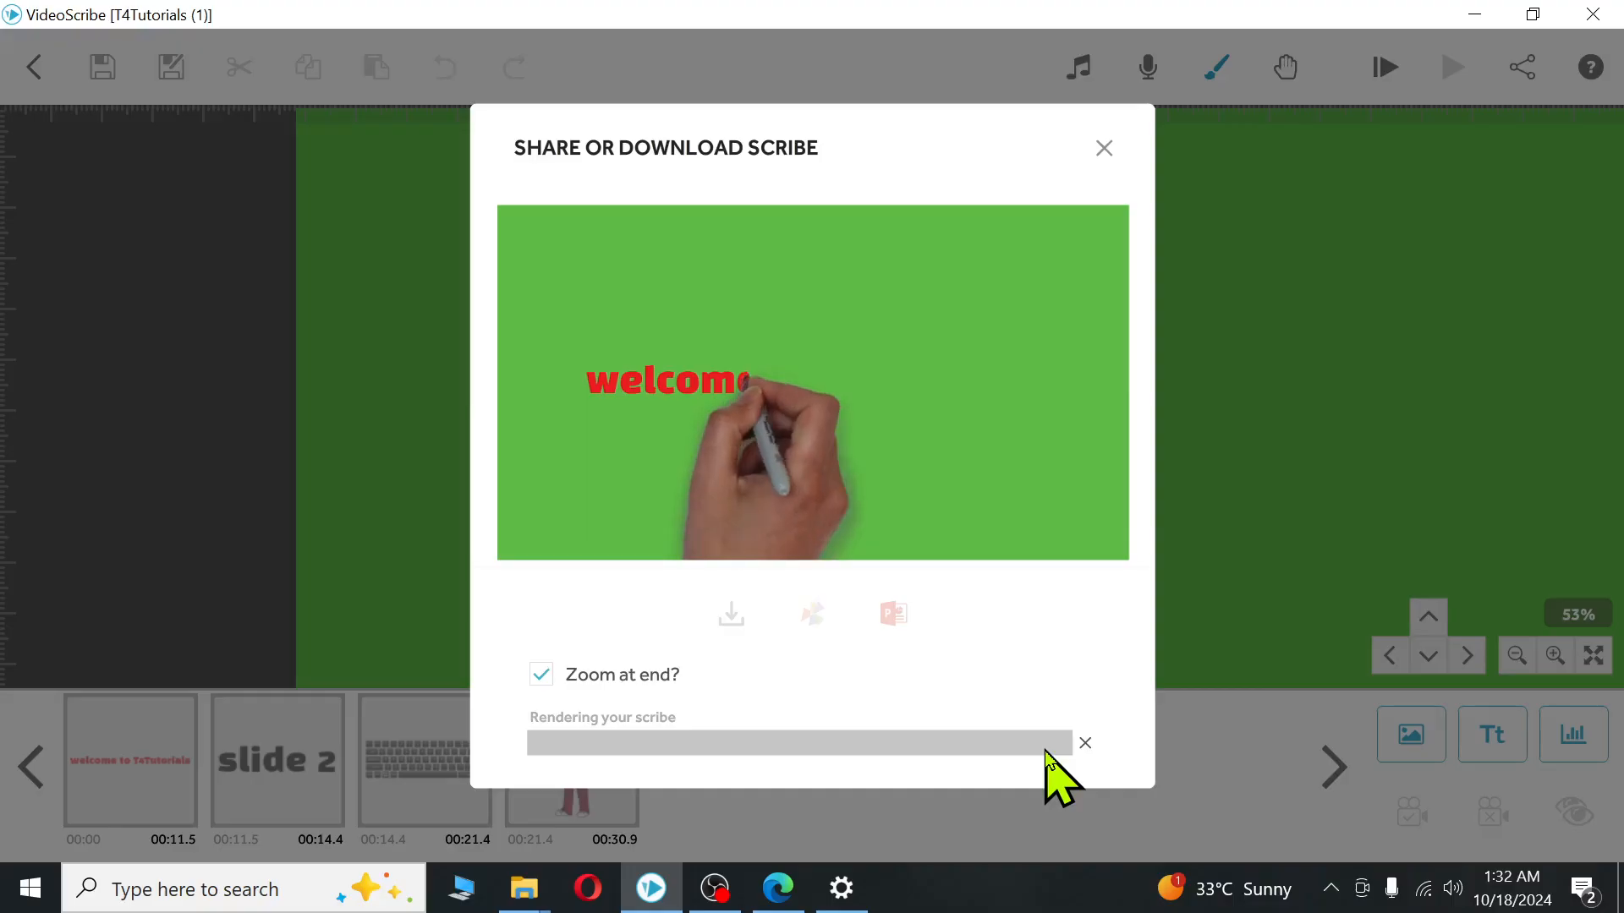
pyautogui.click(1101, 150)
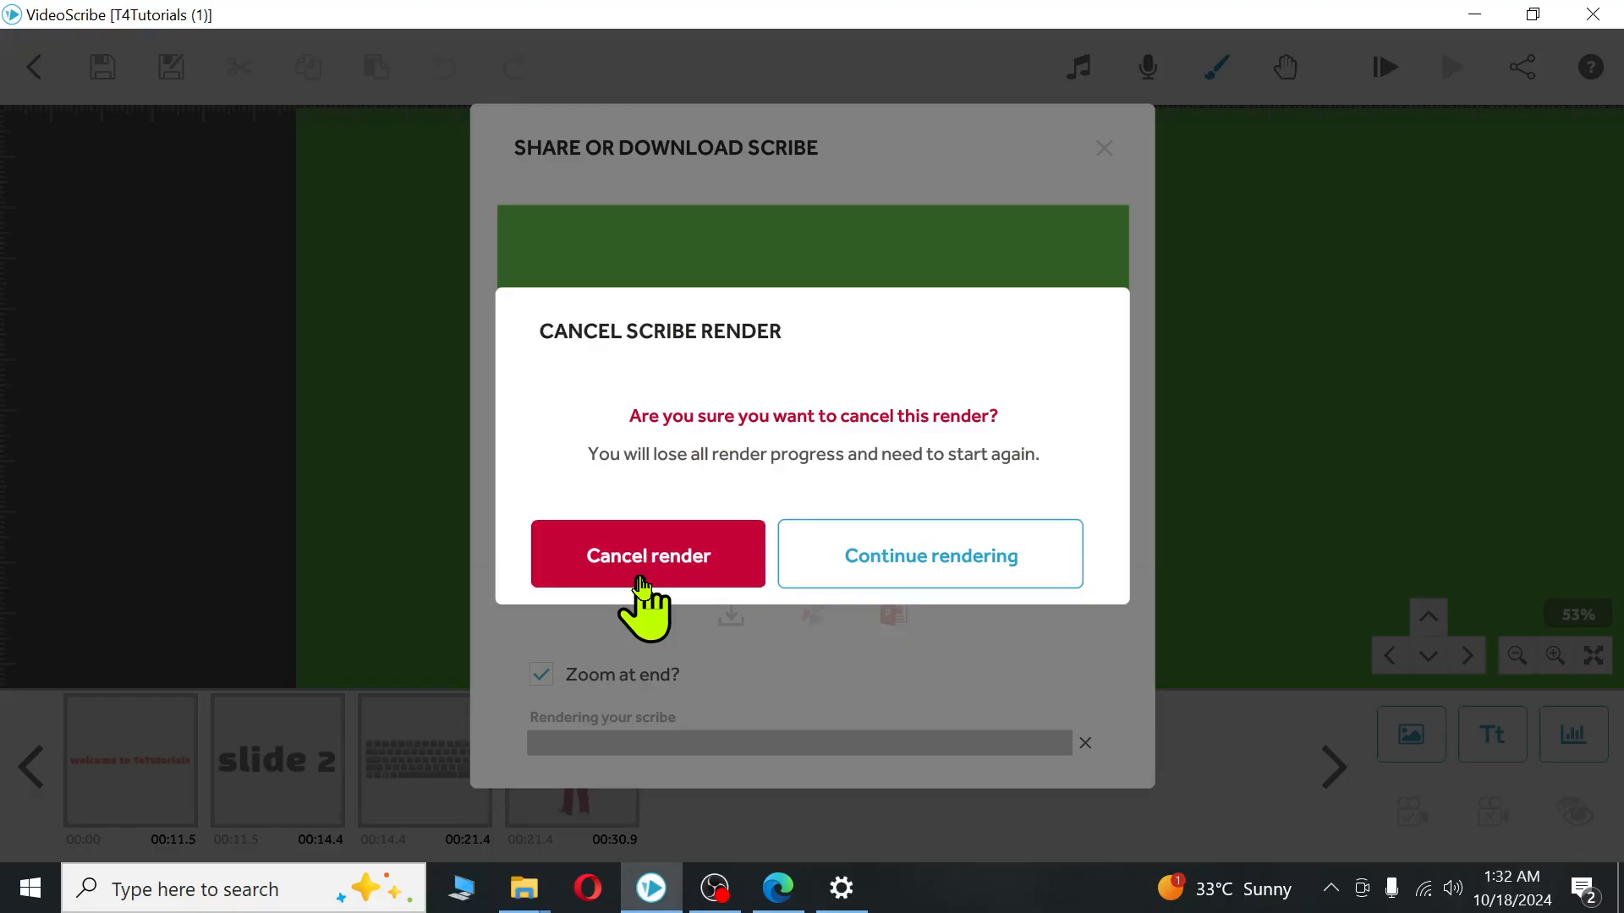
pyautogui.click(642, 584)
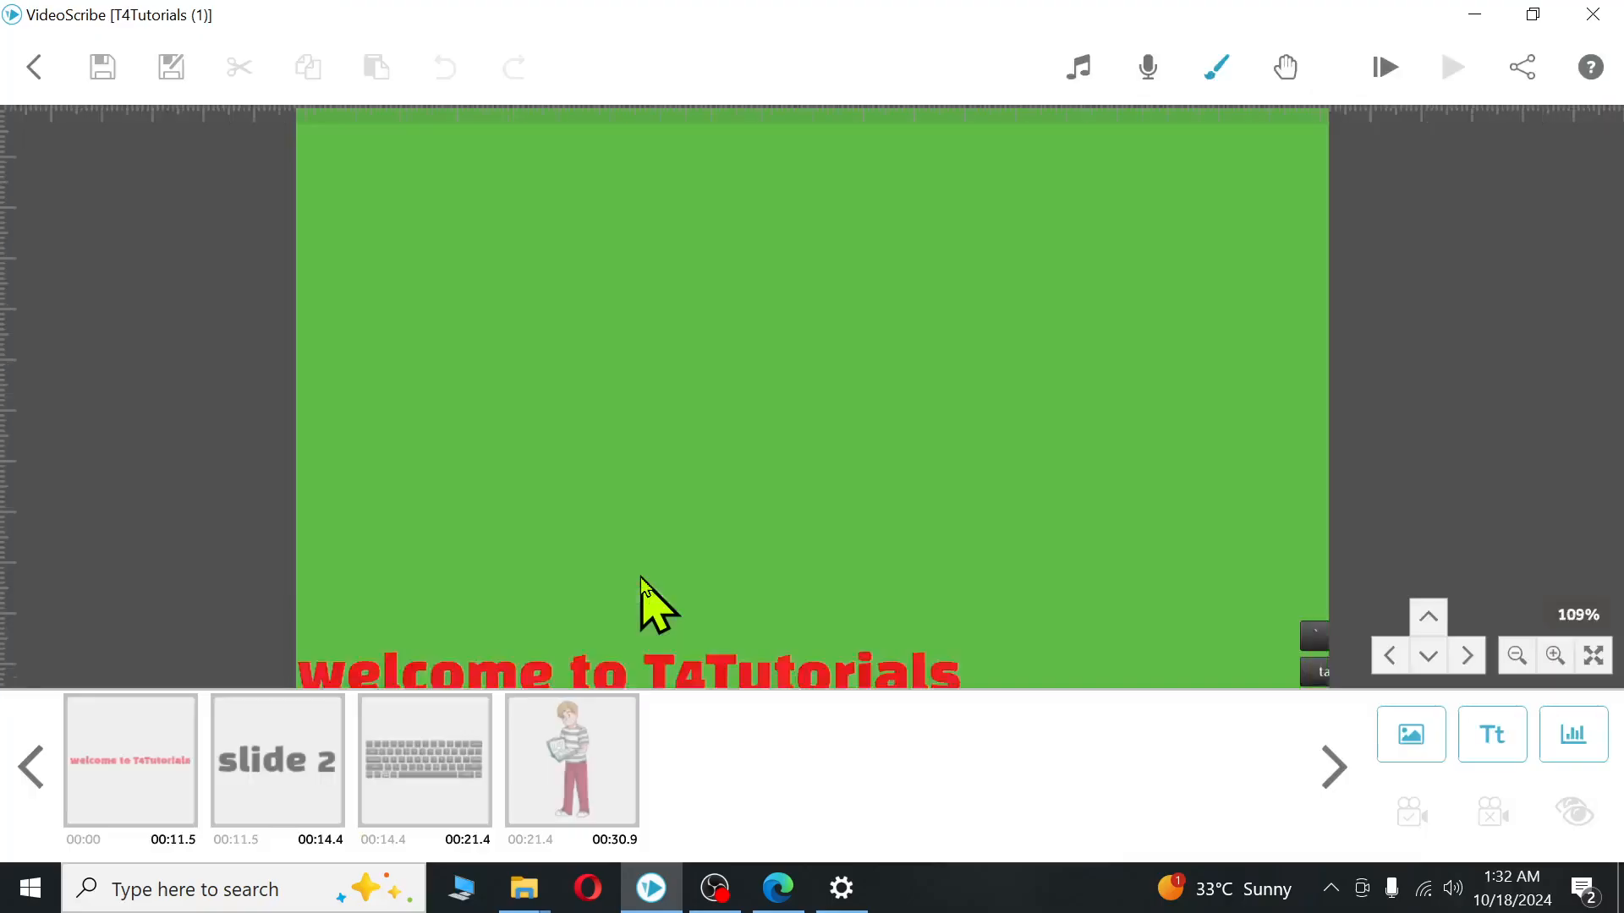